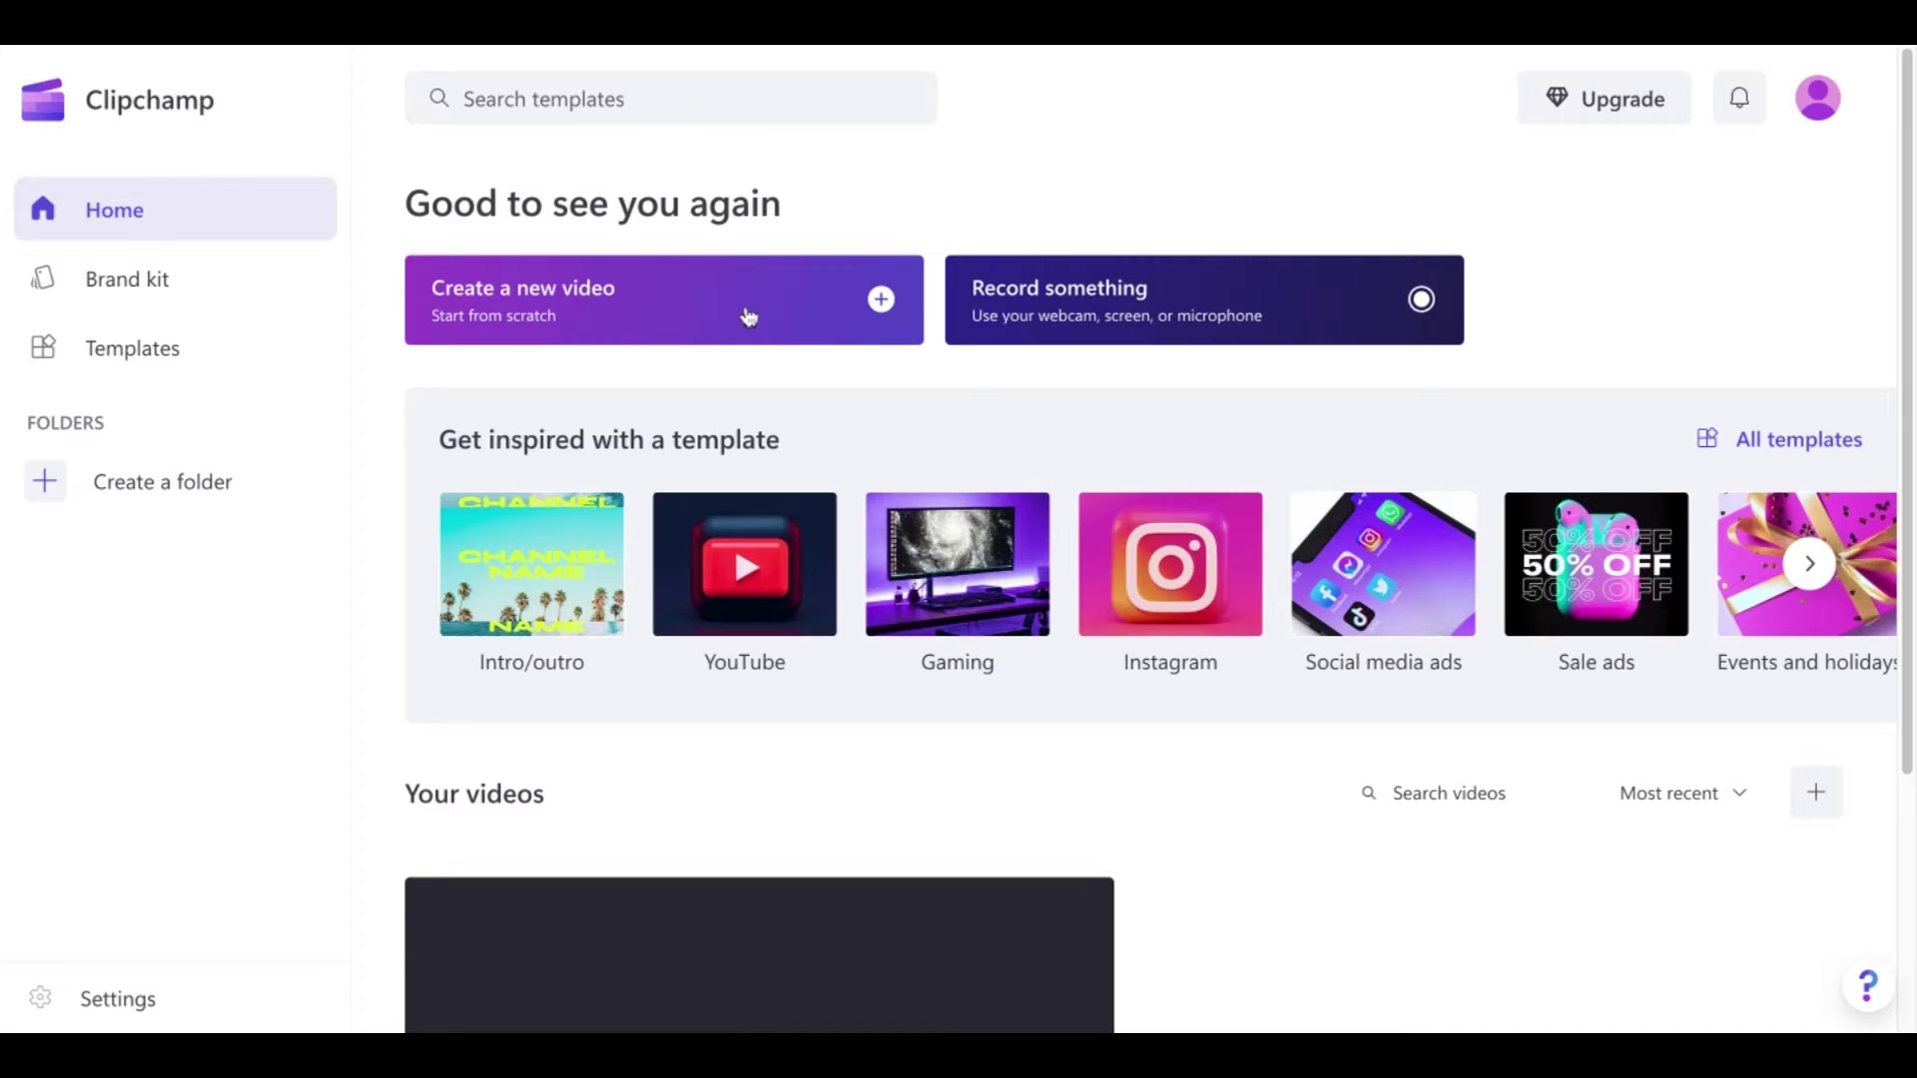
Create a new video and add the free baby blue block color stock image to it
left_click(749, 317)
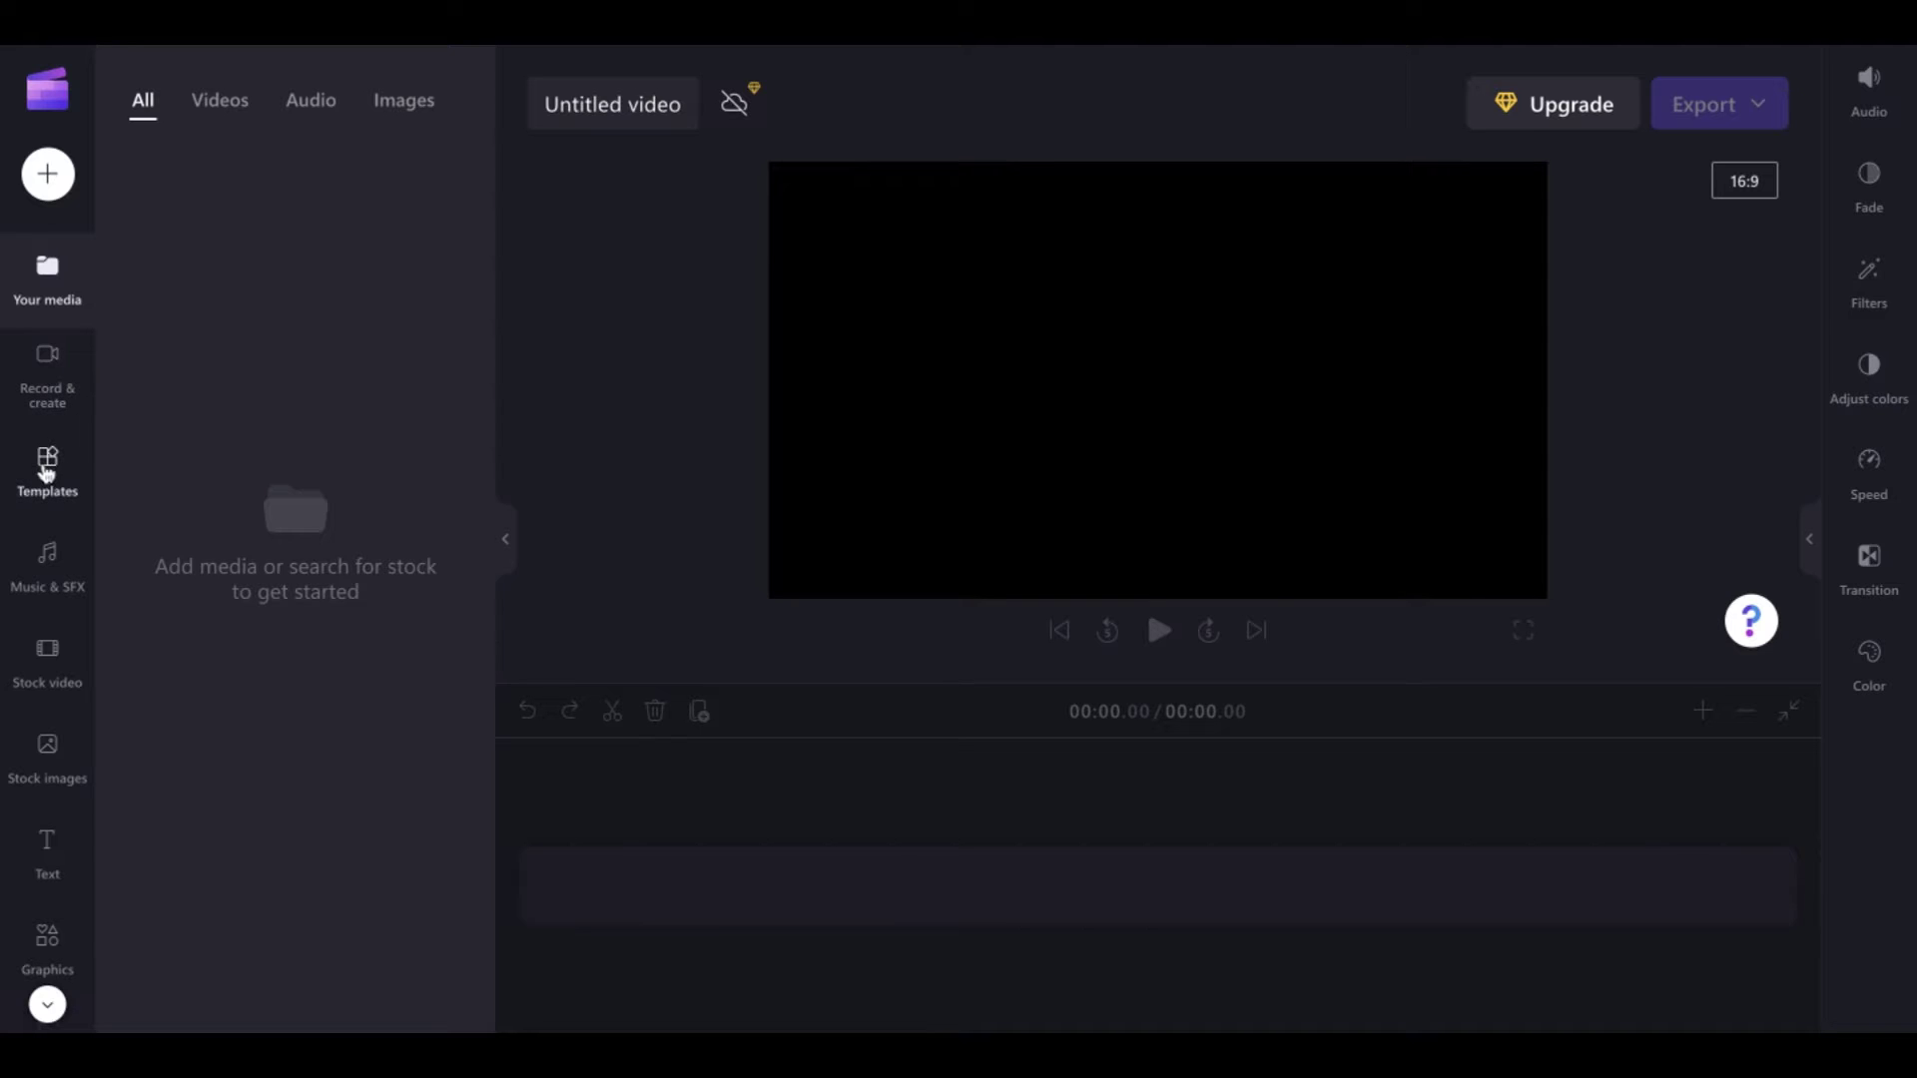
left_click(48, 749)
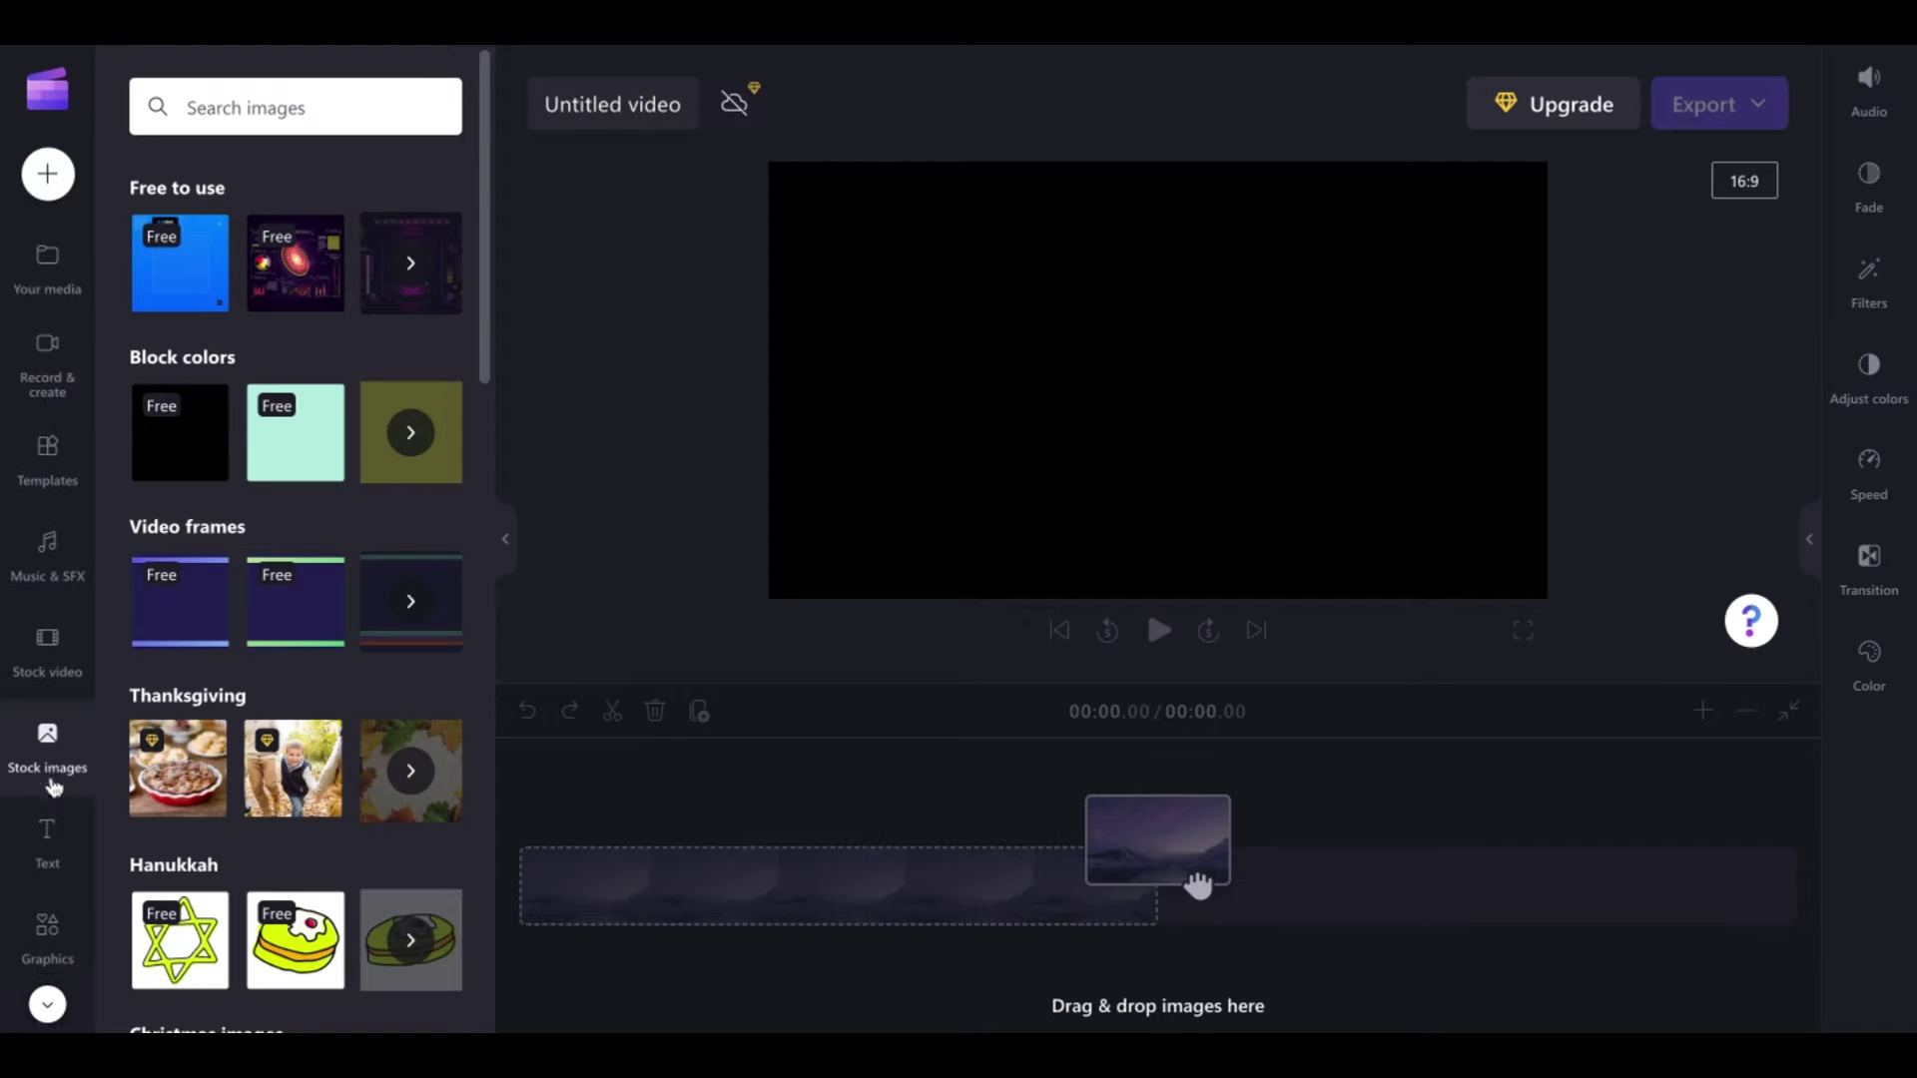
scroll(55, 786, "down", 2)
scroll(52, 786, "up", 2)
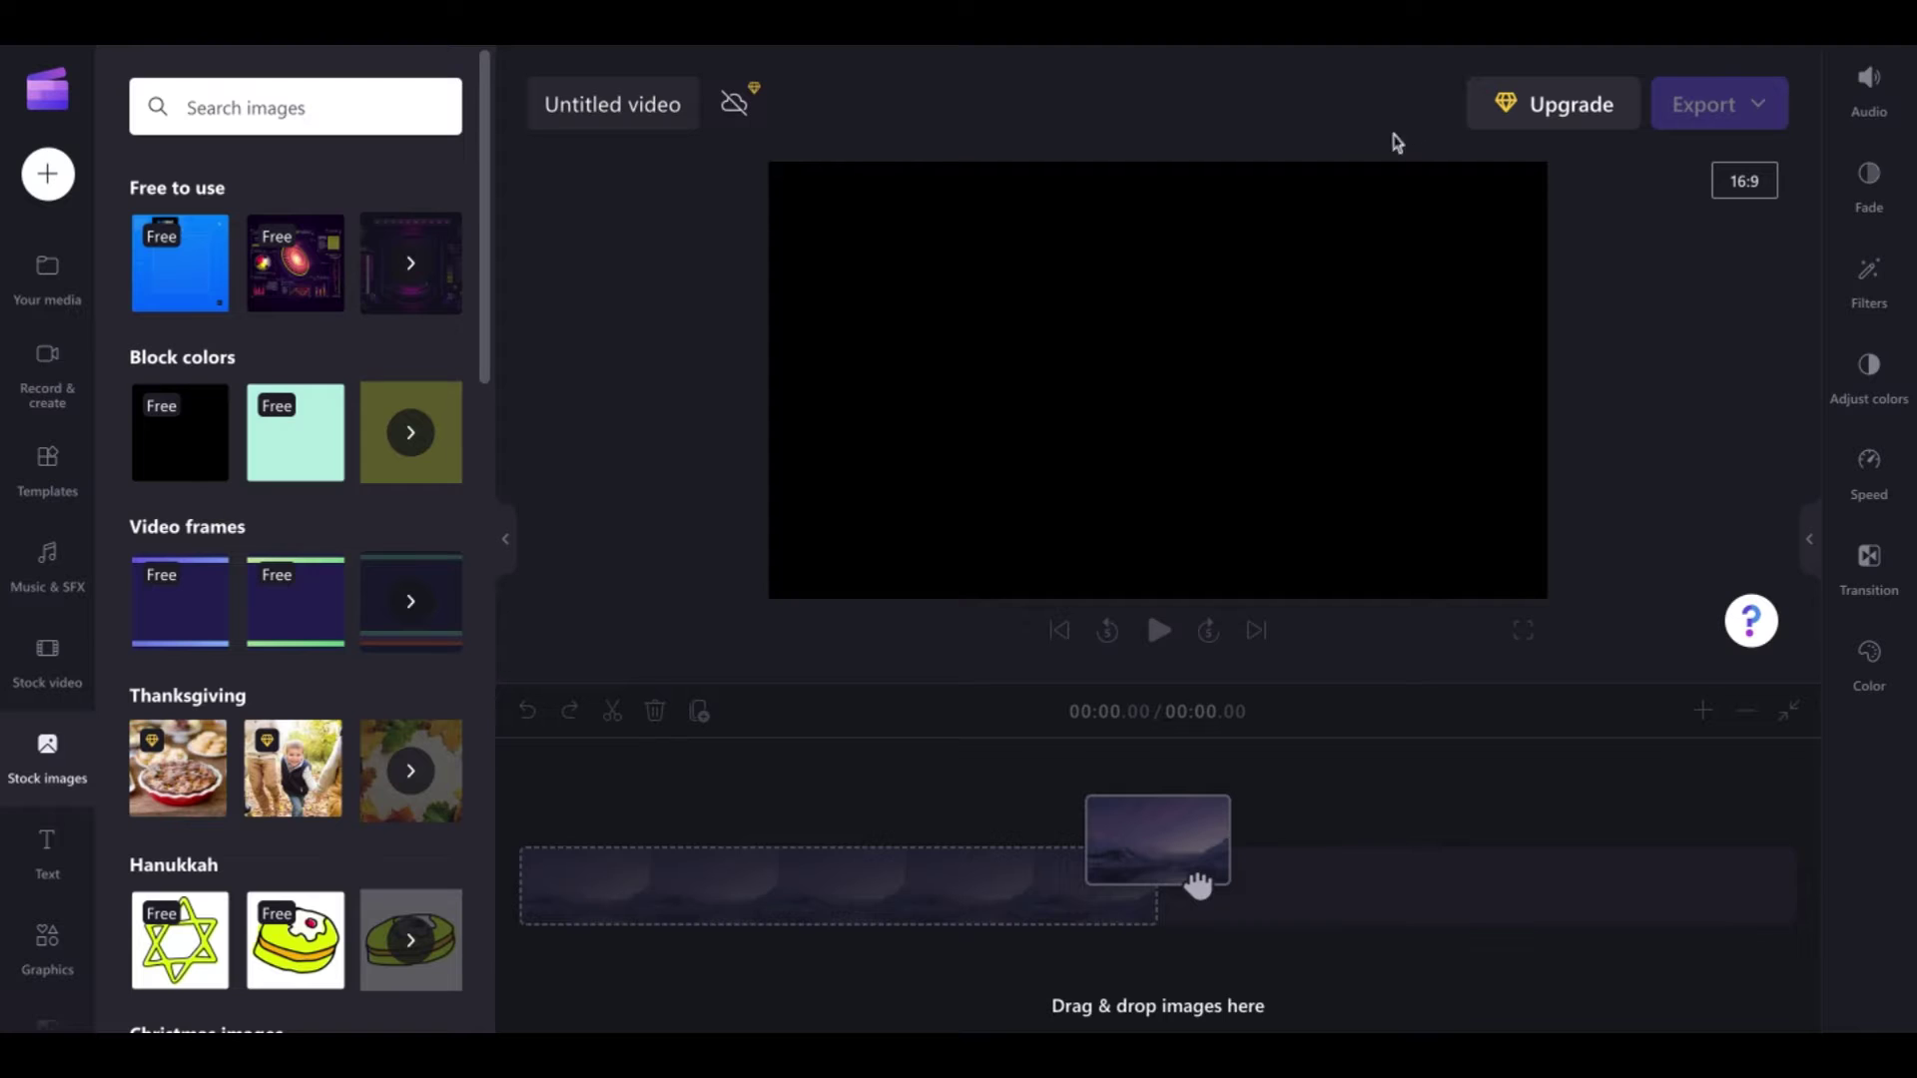
left_click_drag(318, 455, 1019, 419)
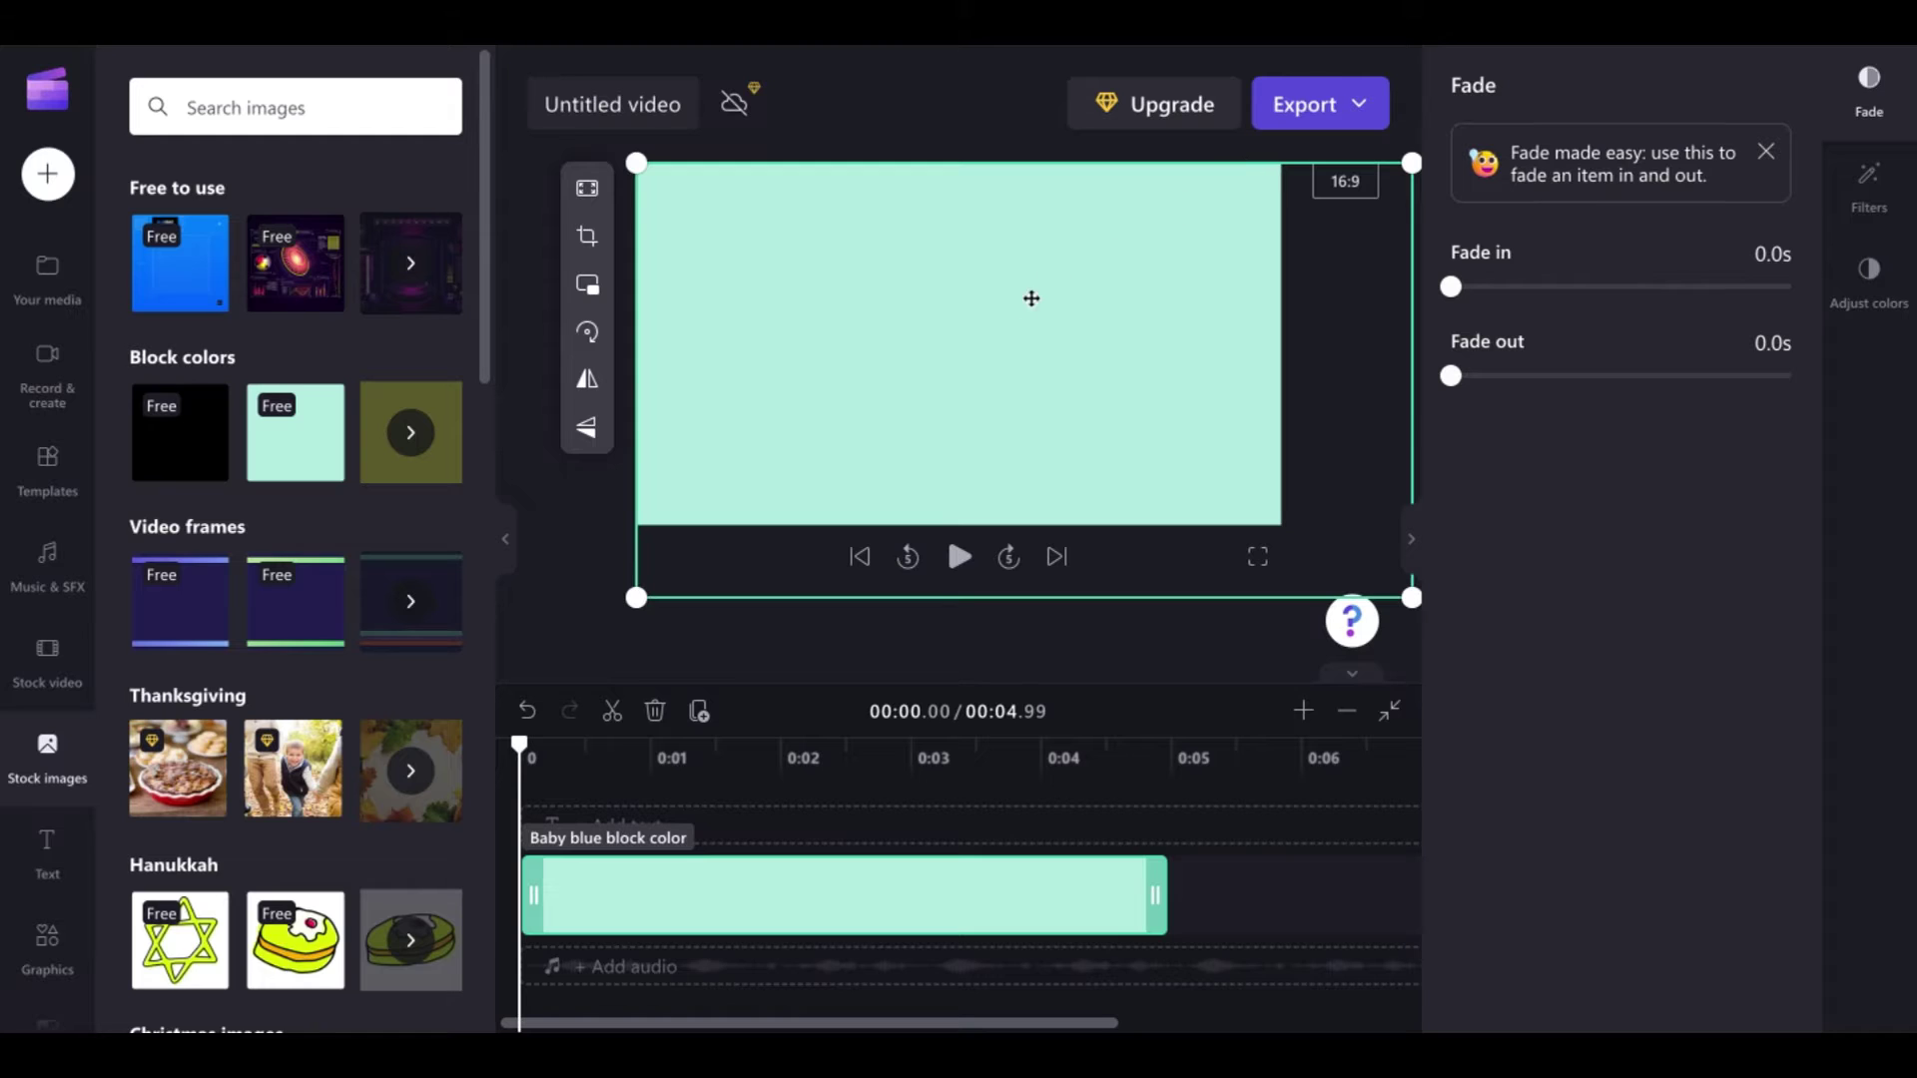
Move the playhead into the block color clip and open the text to speech generator
left_click_drag(520, 744, 575, 744)
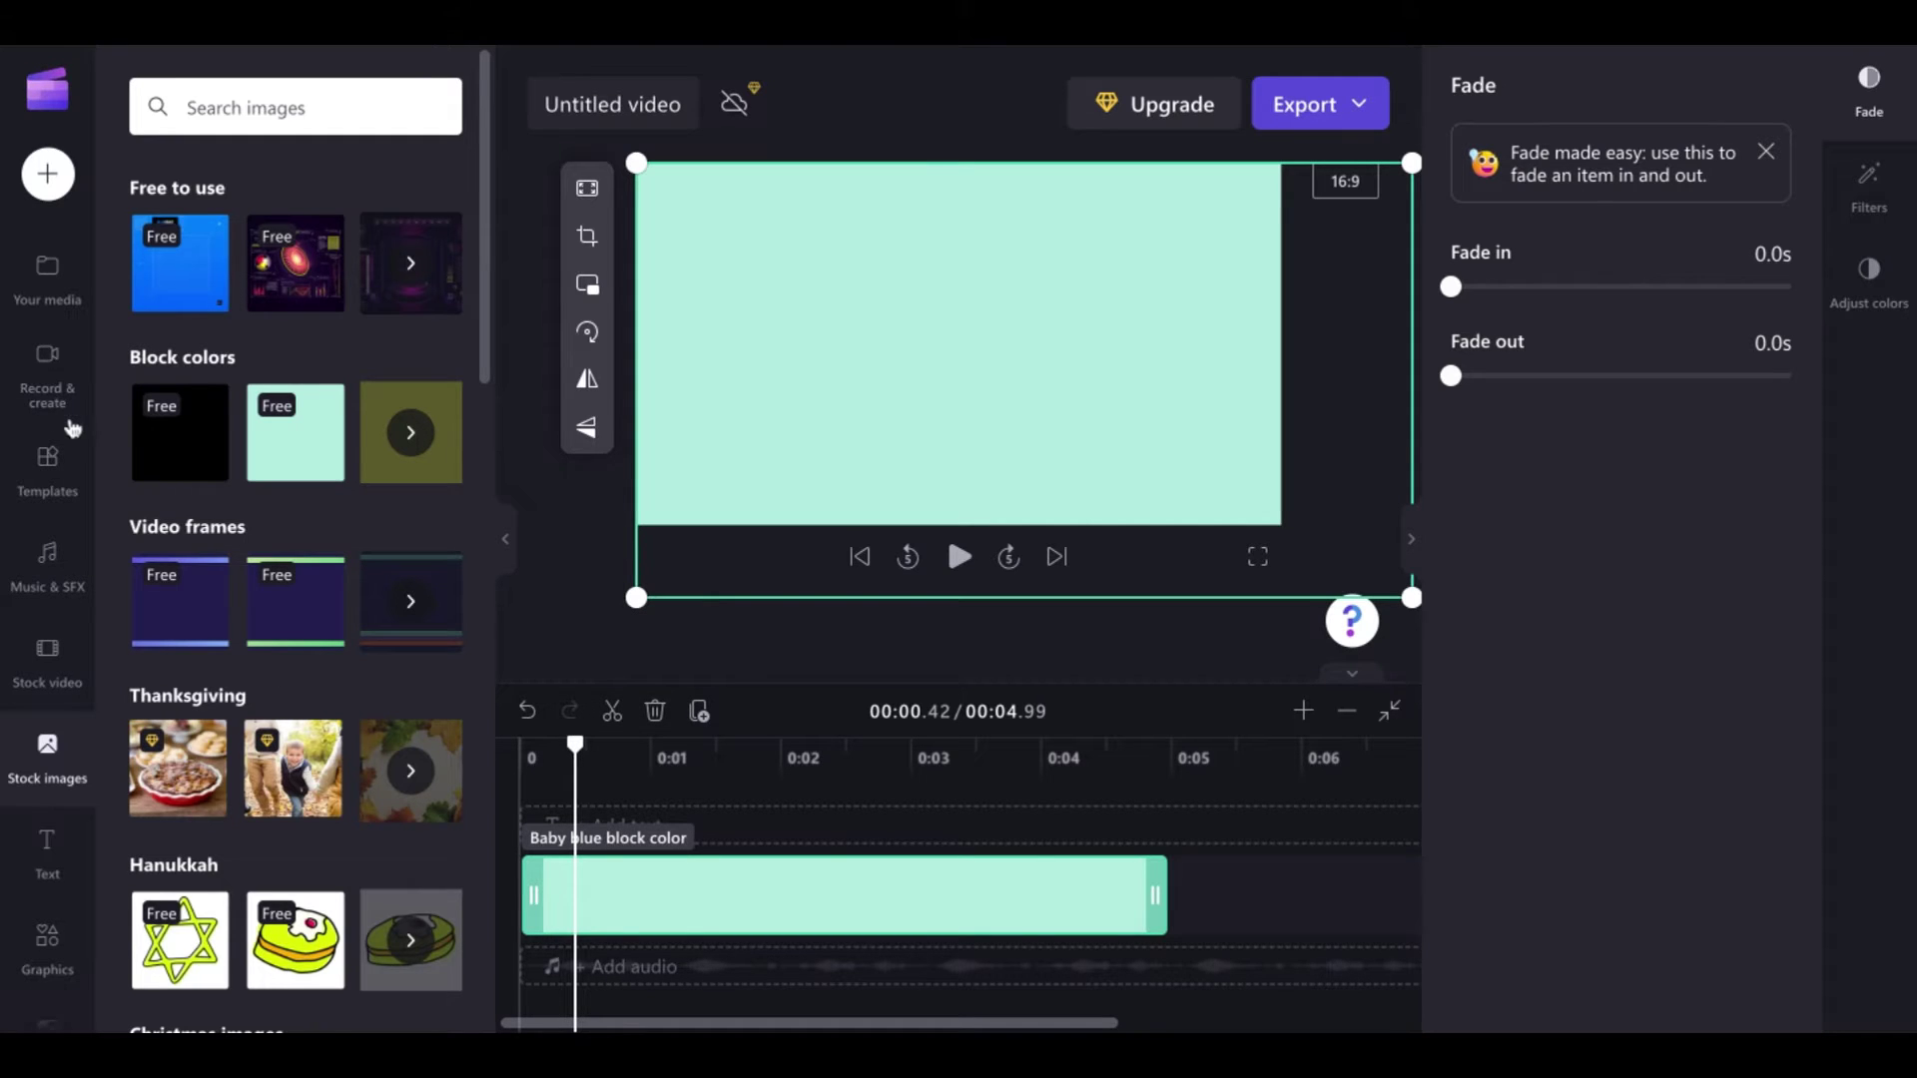
scroll(33, 709, "down", 2)
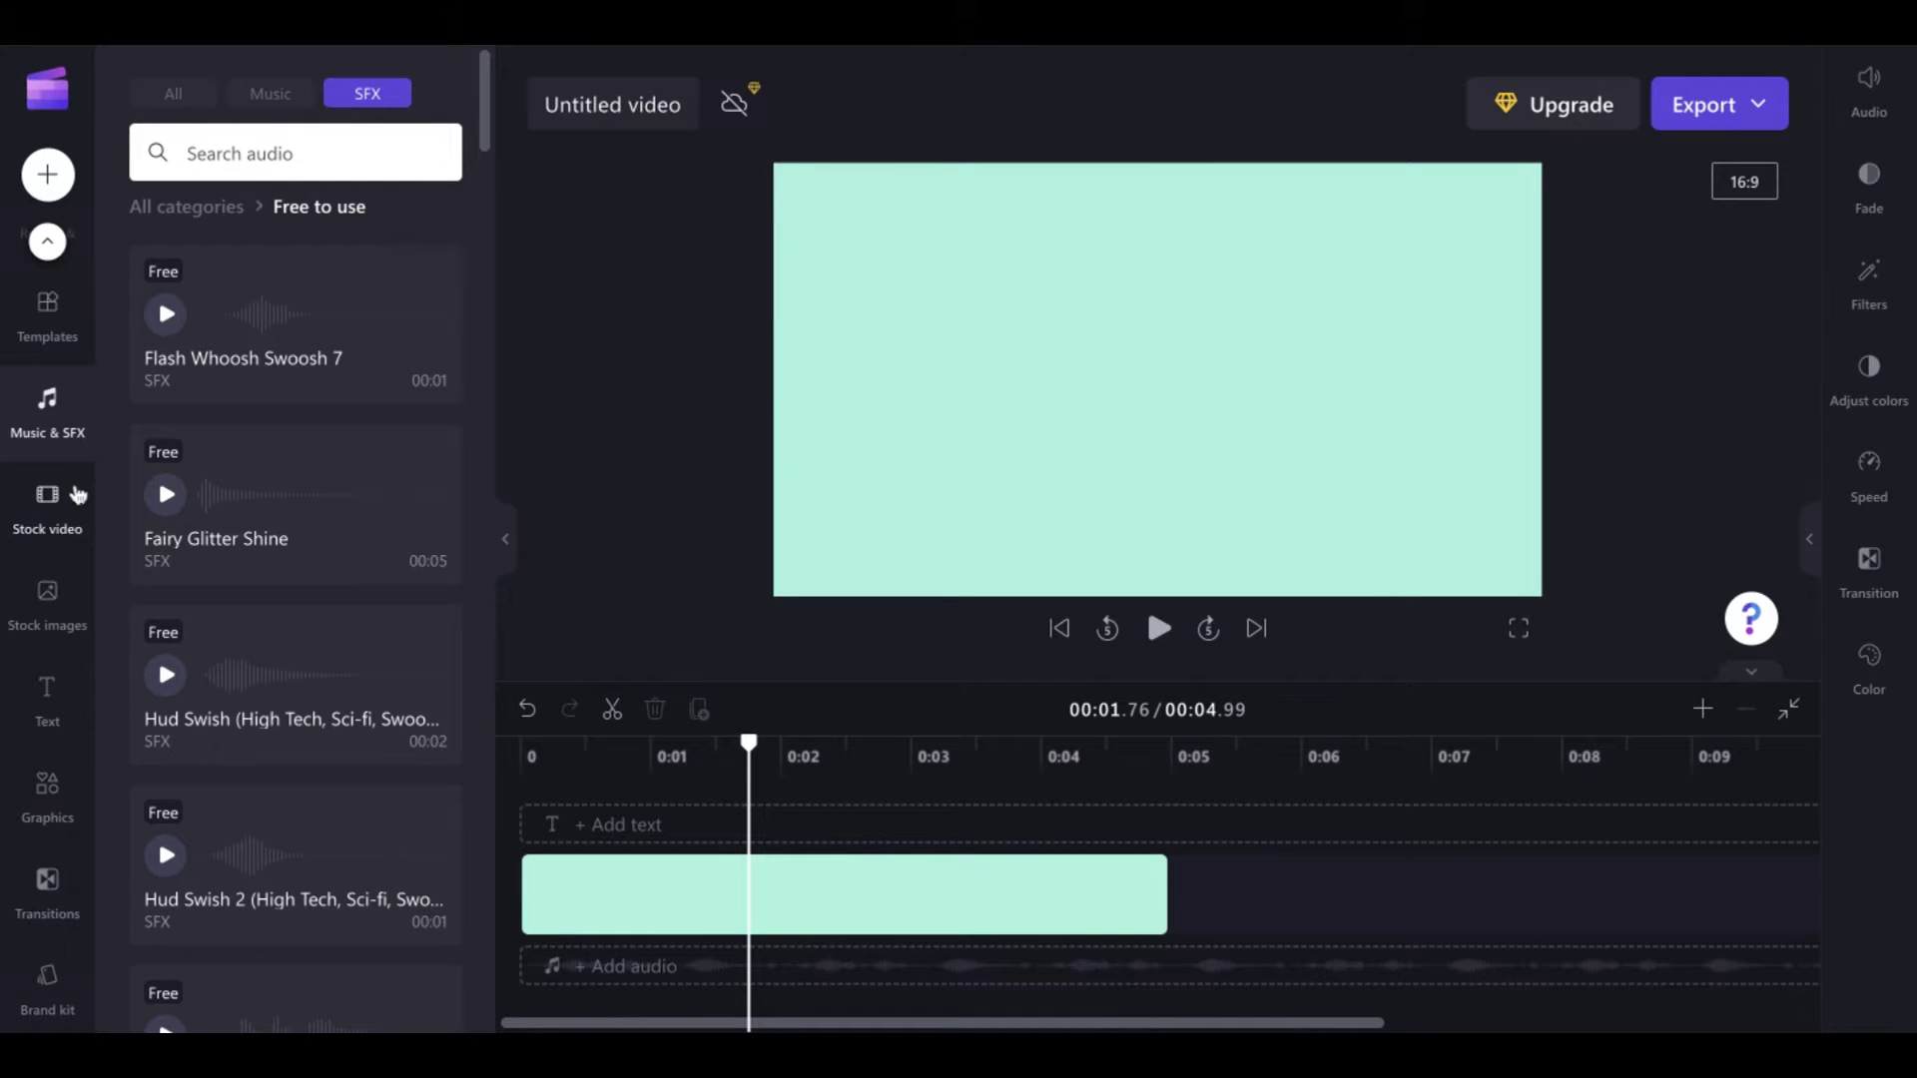
scroll(73, 493, "up", 2)
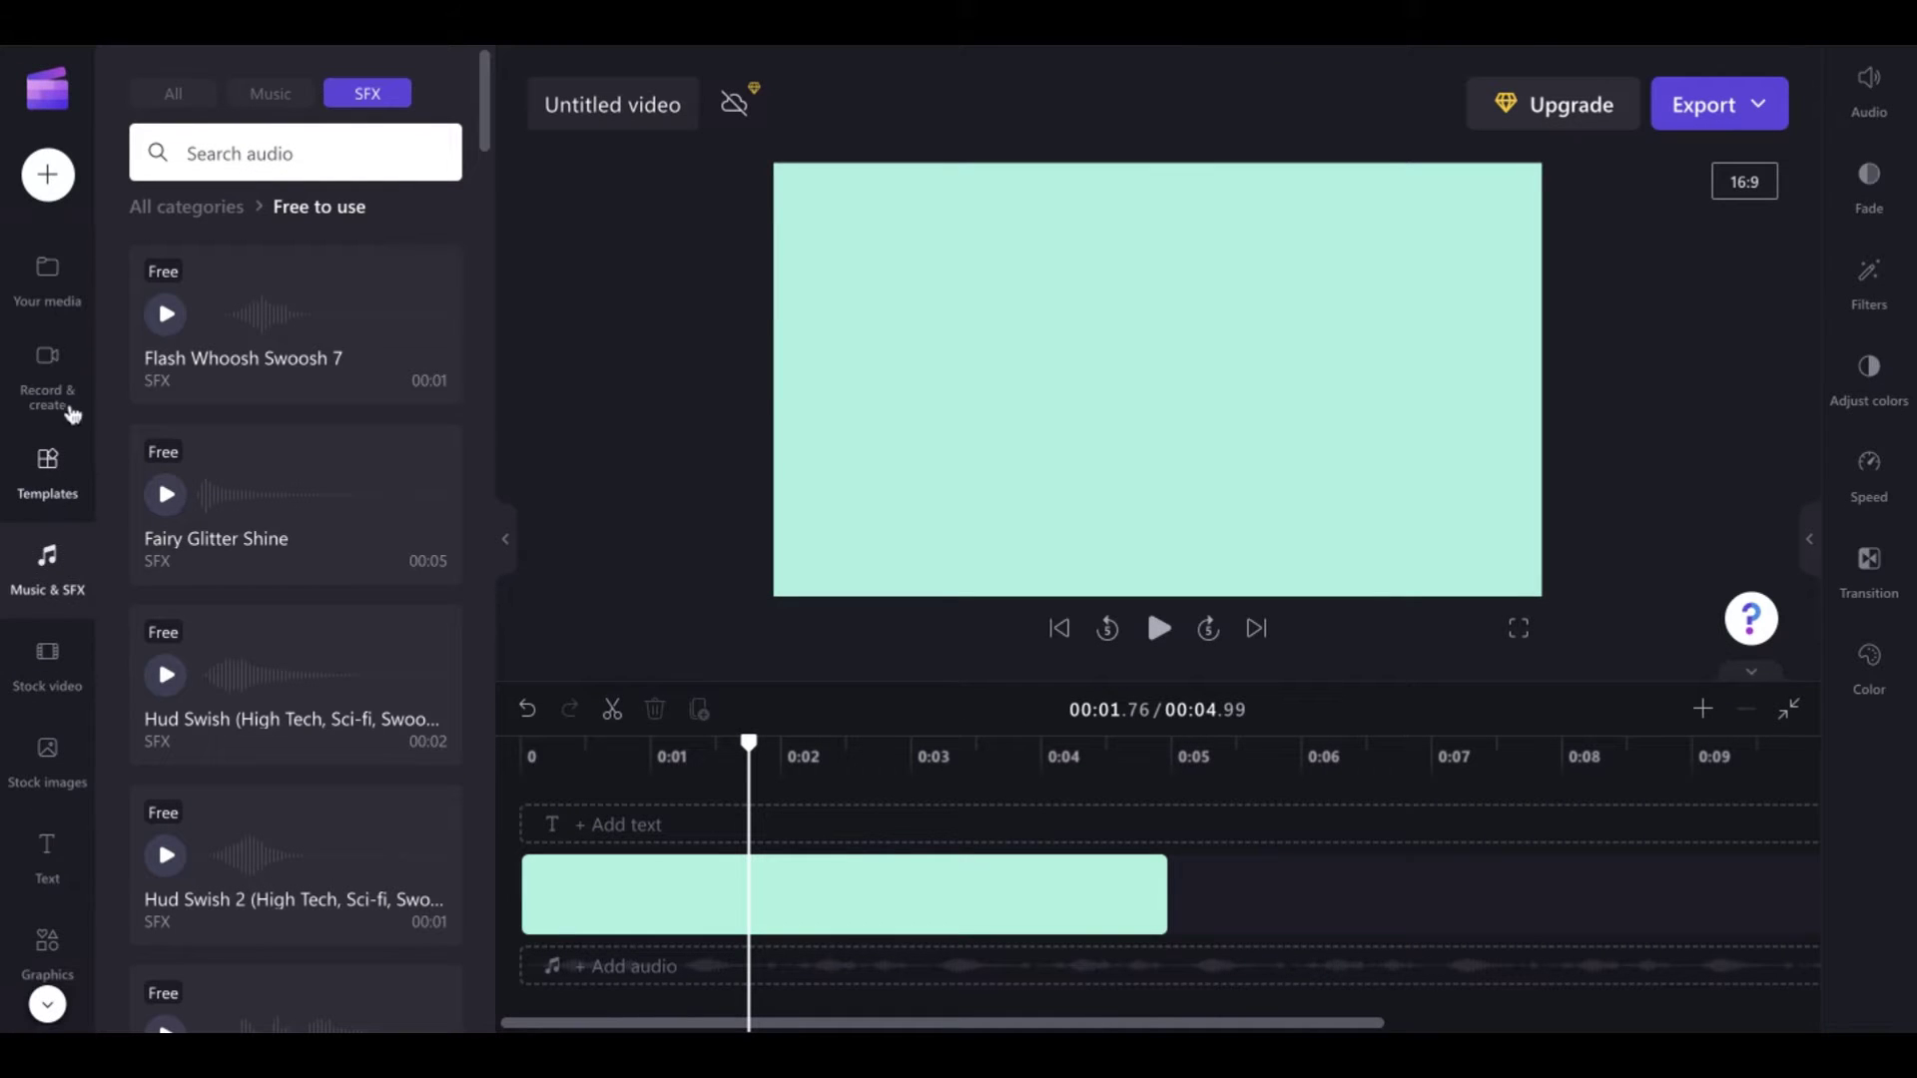
left_click(70, 409)
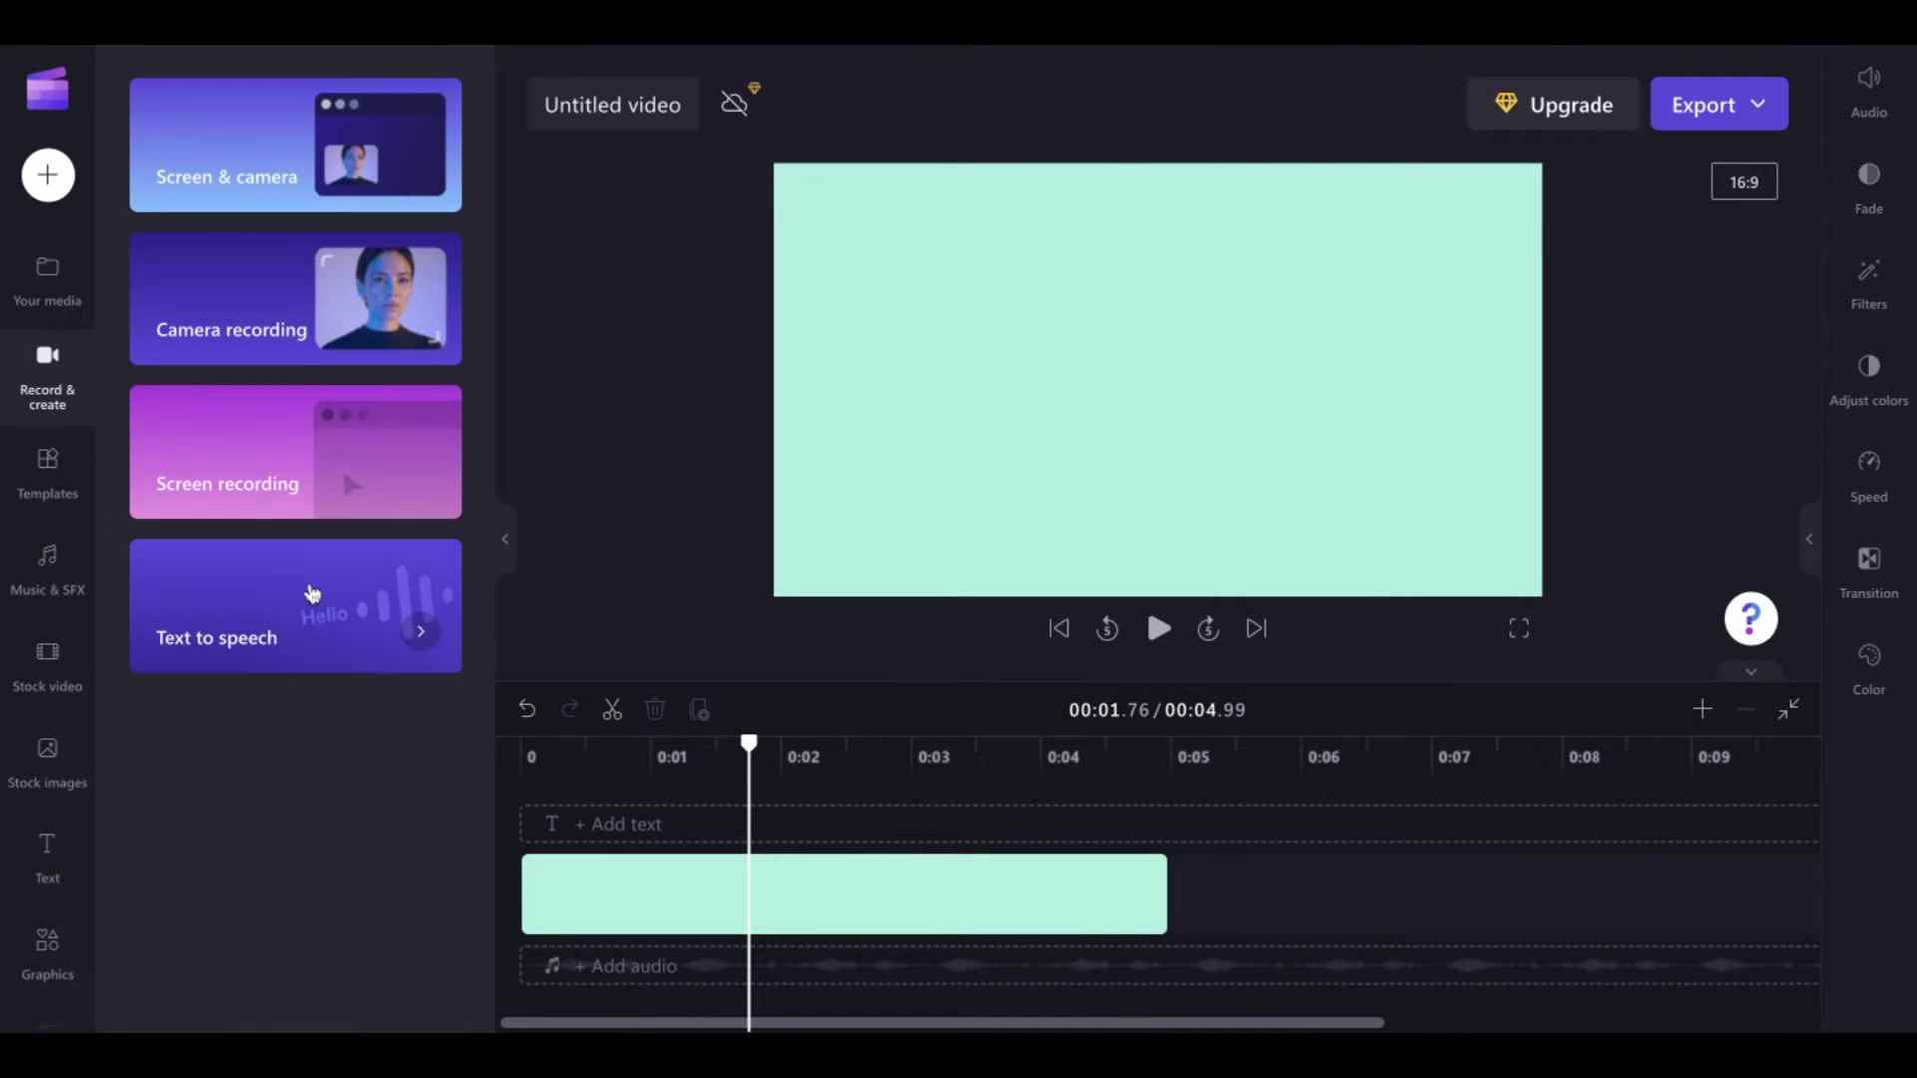
left_click(312, 594)
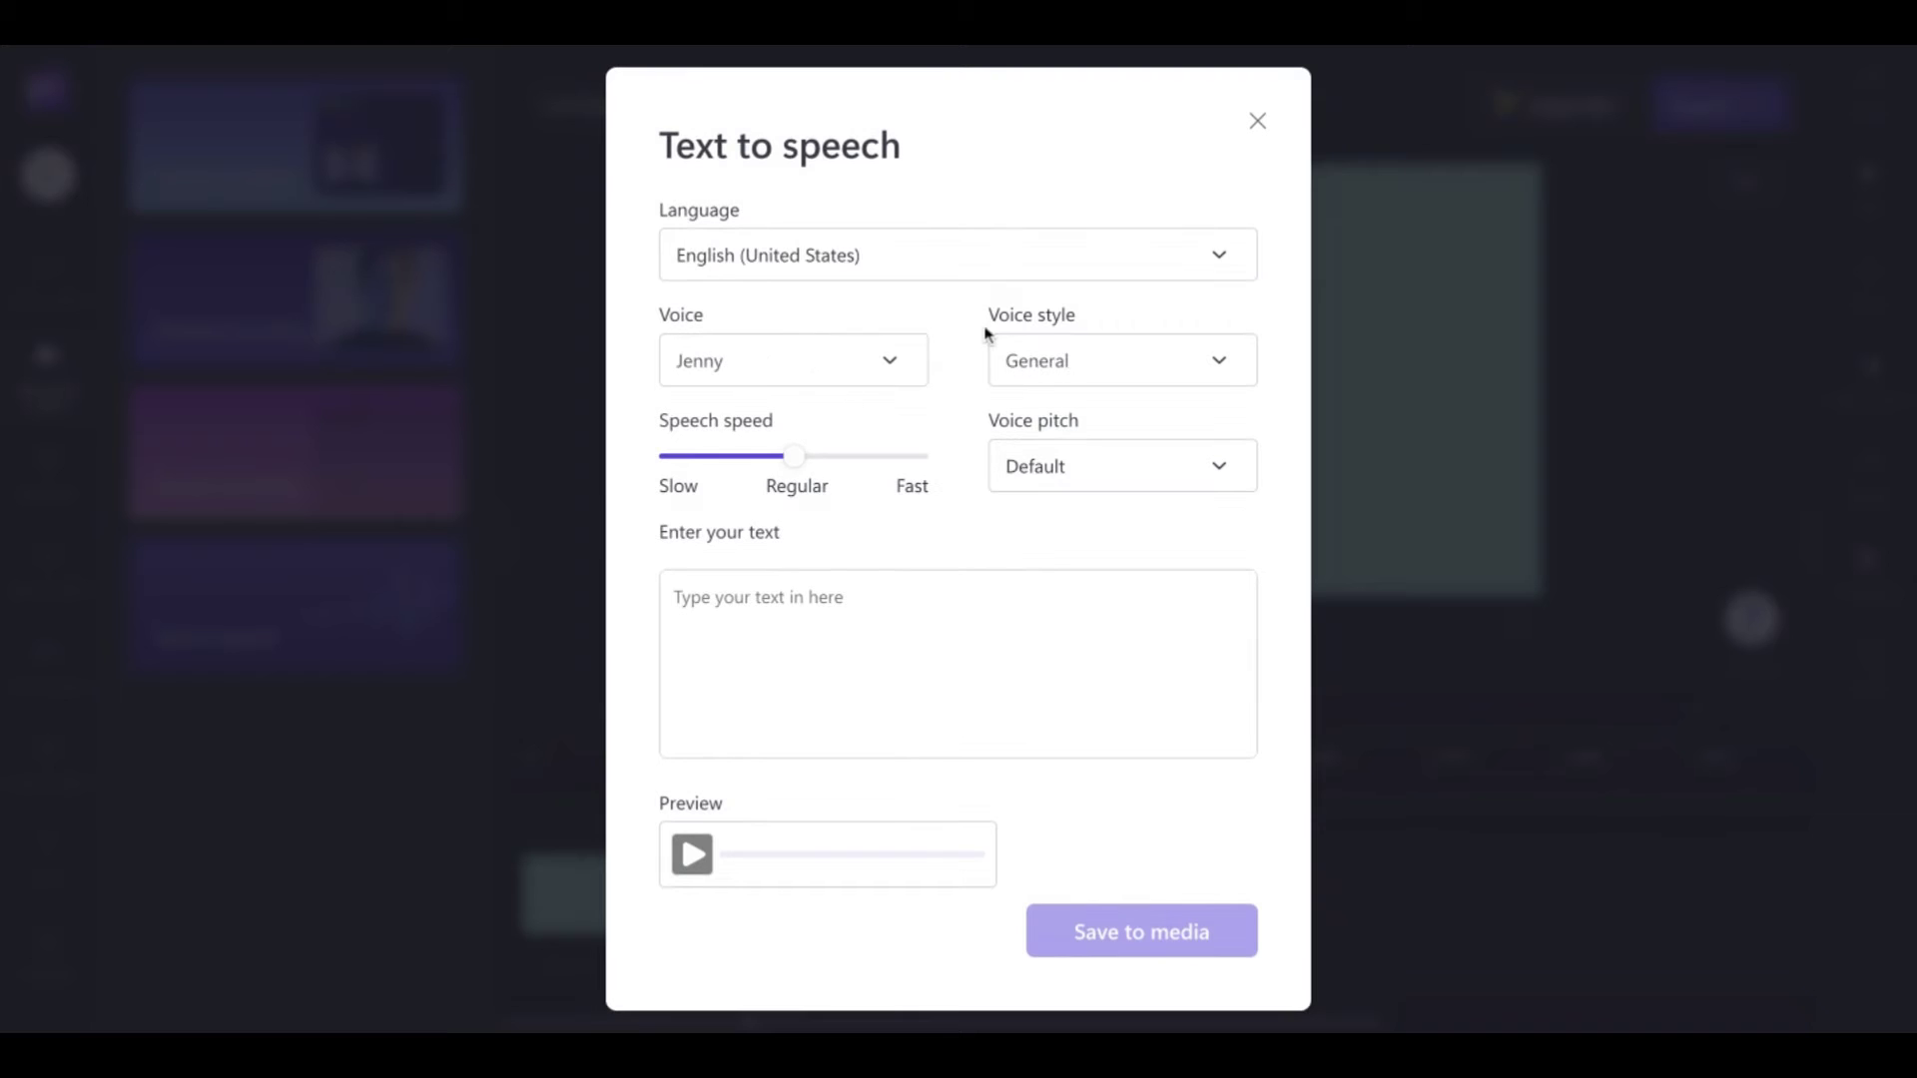
Choose English (United States) as the speech language and Jenny as the voice
left_click(1213, 262)
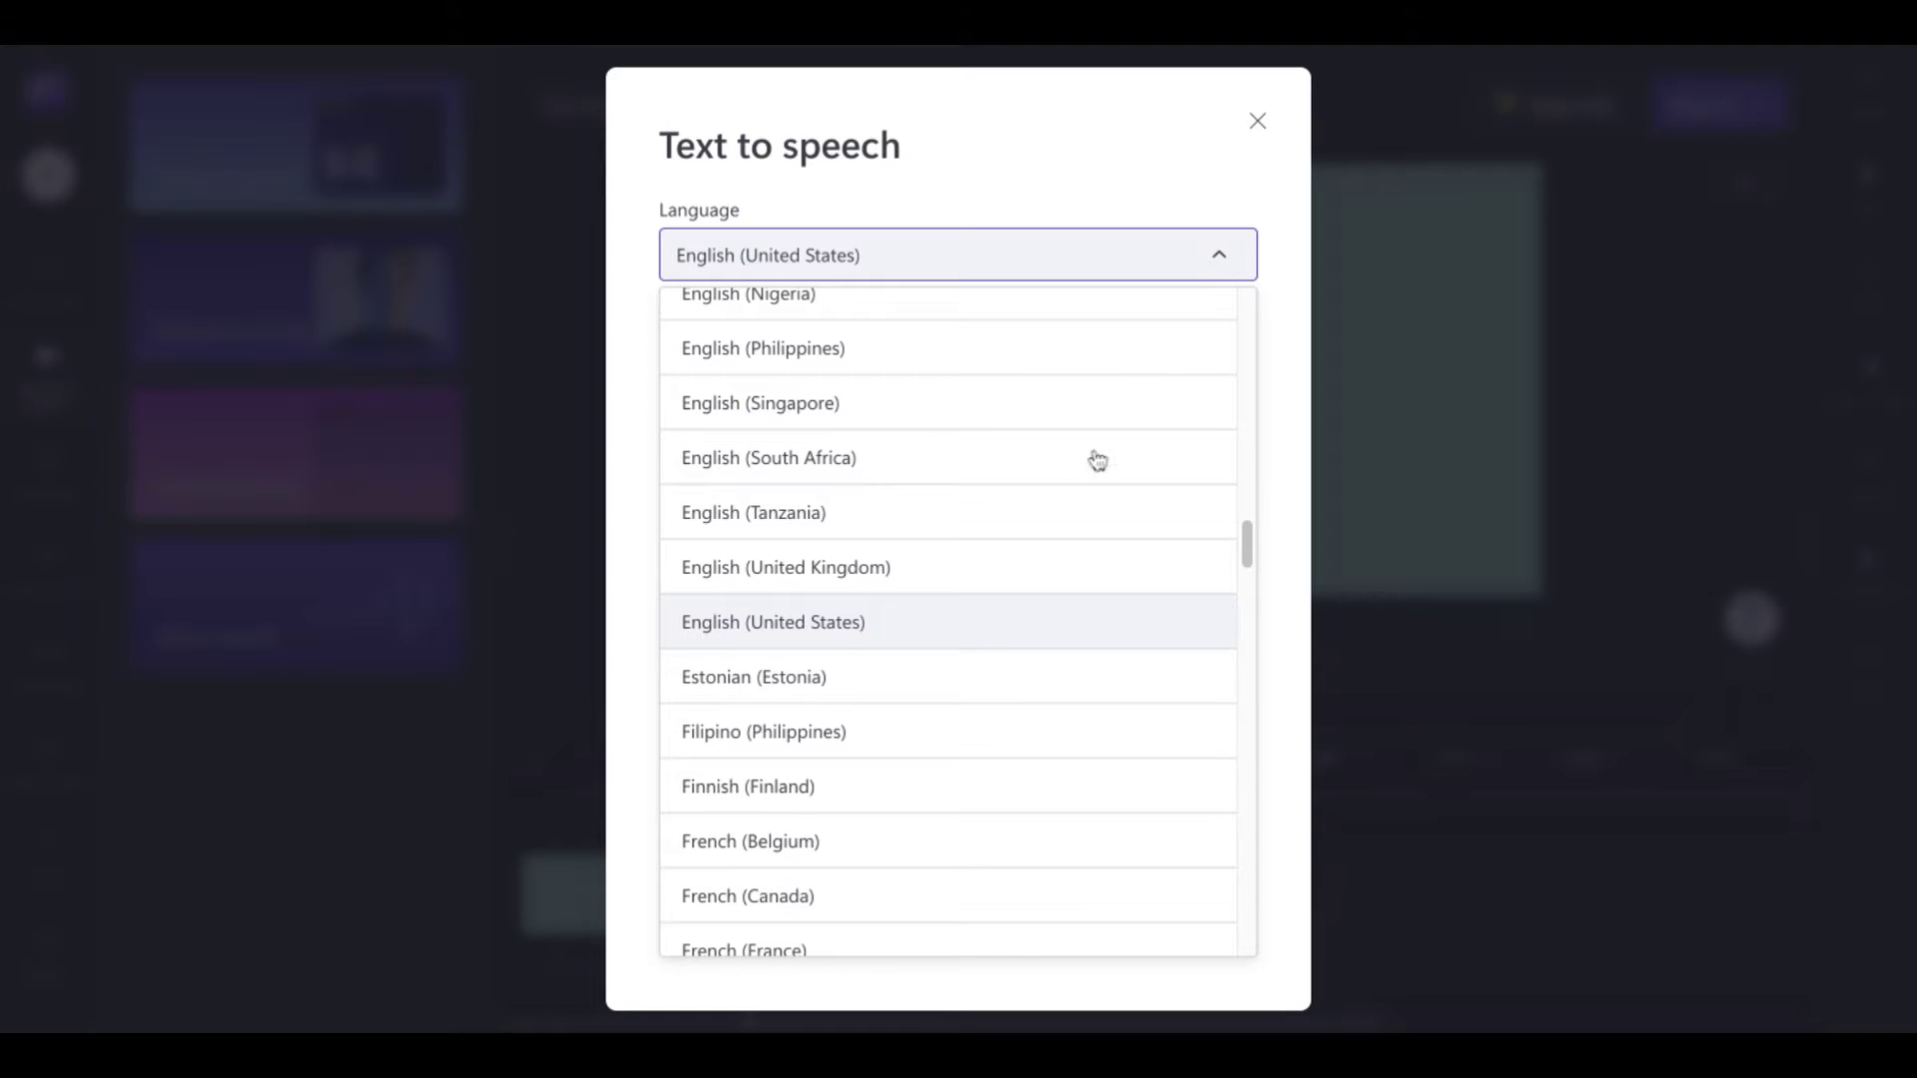
left_click(981, 635)
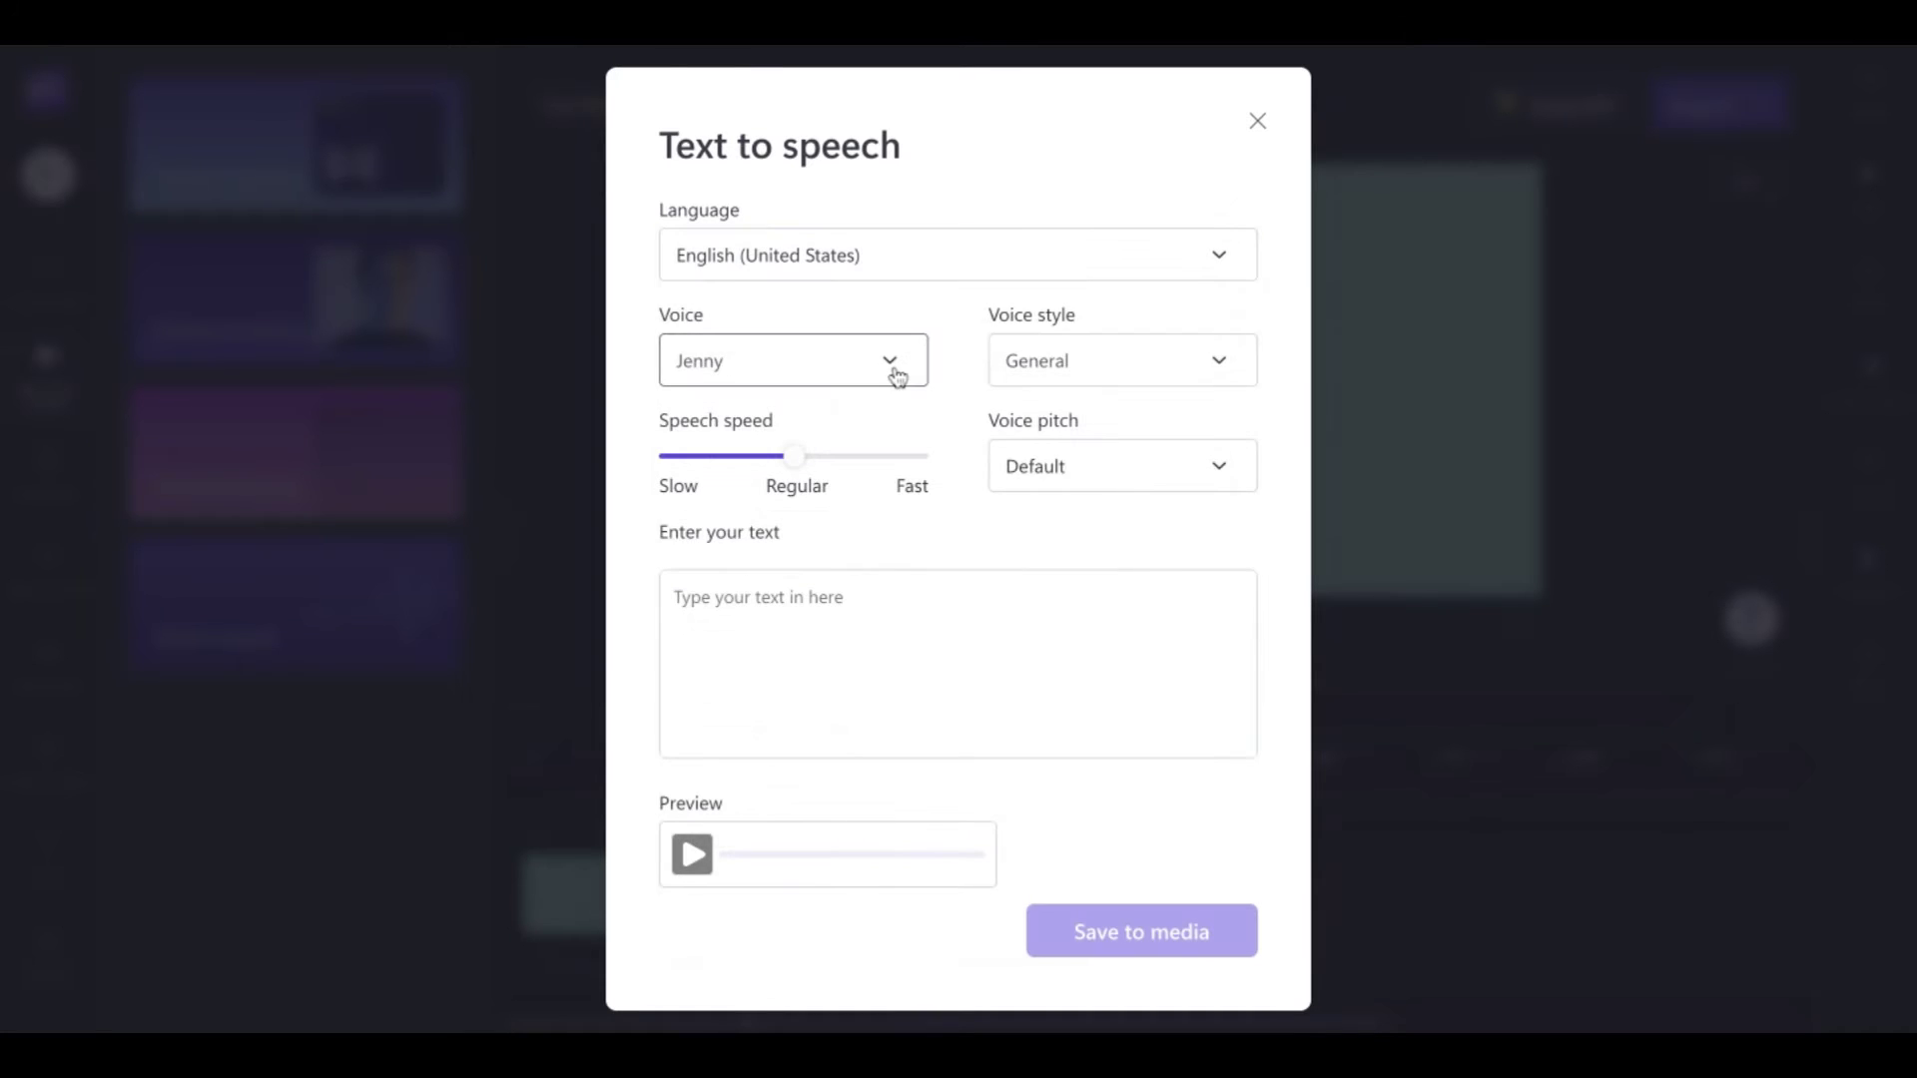
left_click(894, 372)
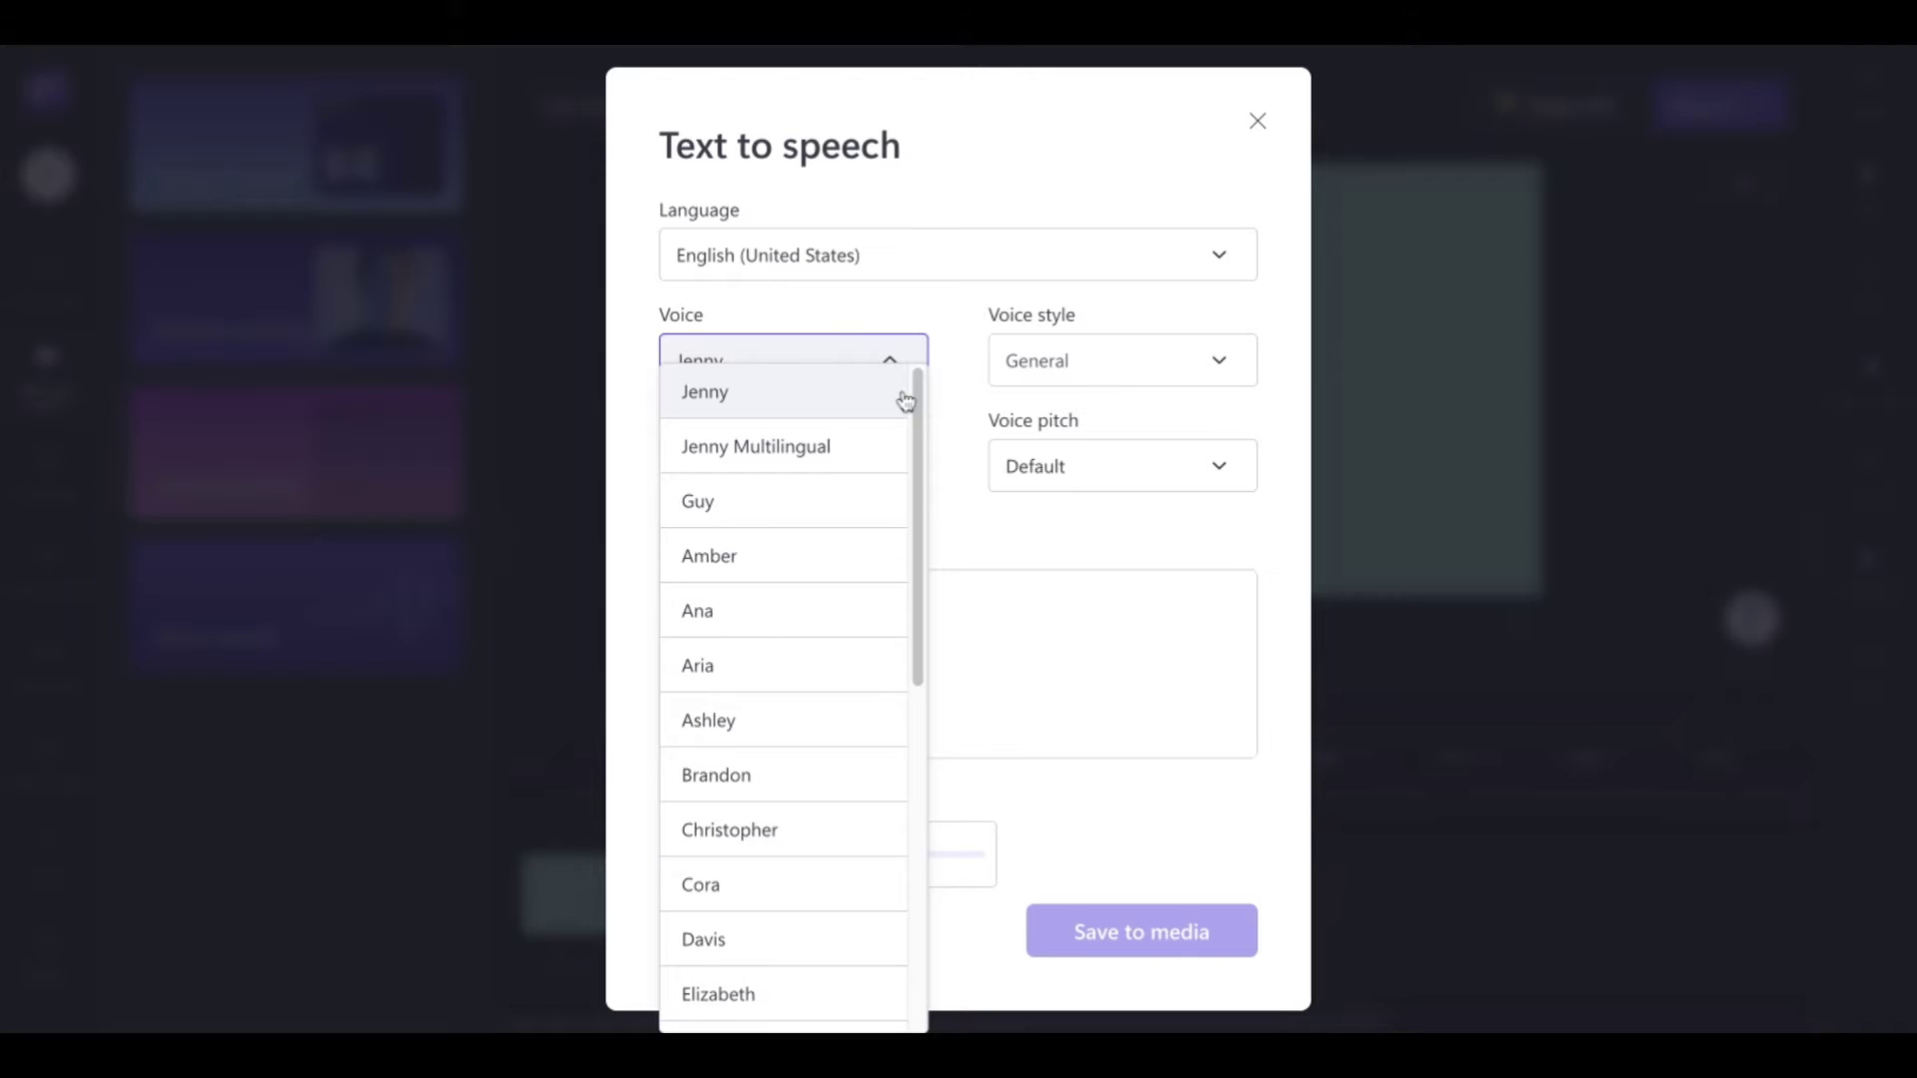
left_click(718, 389)
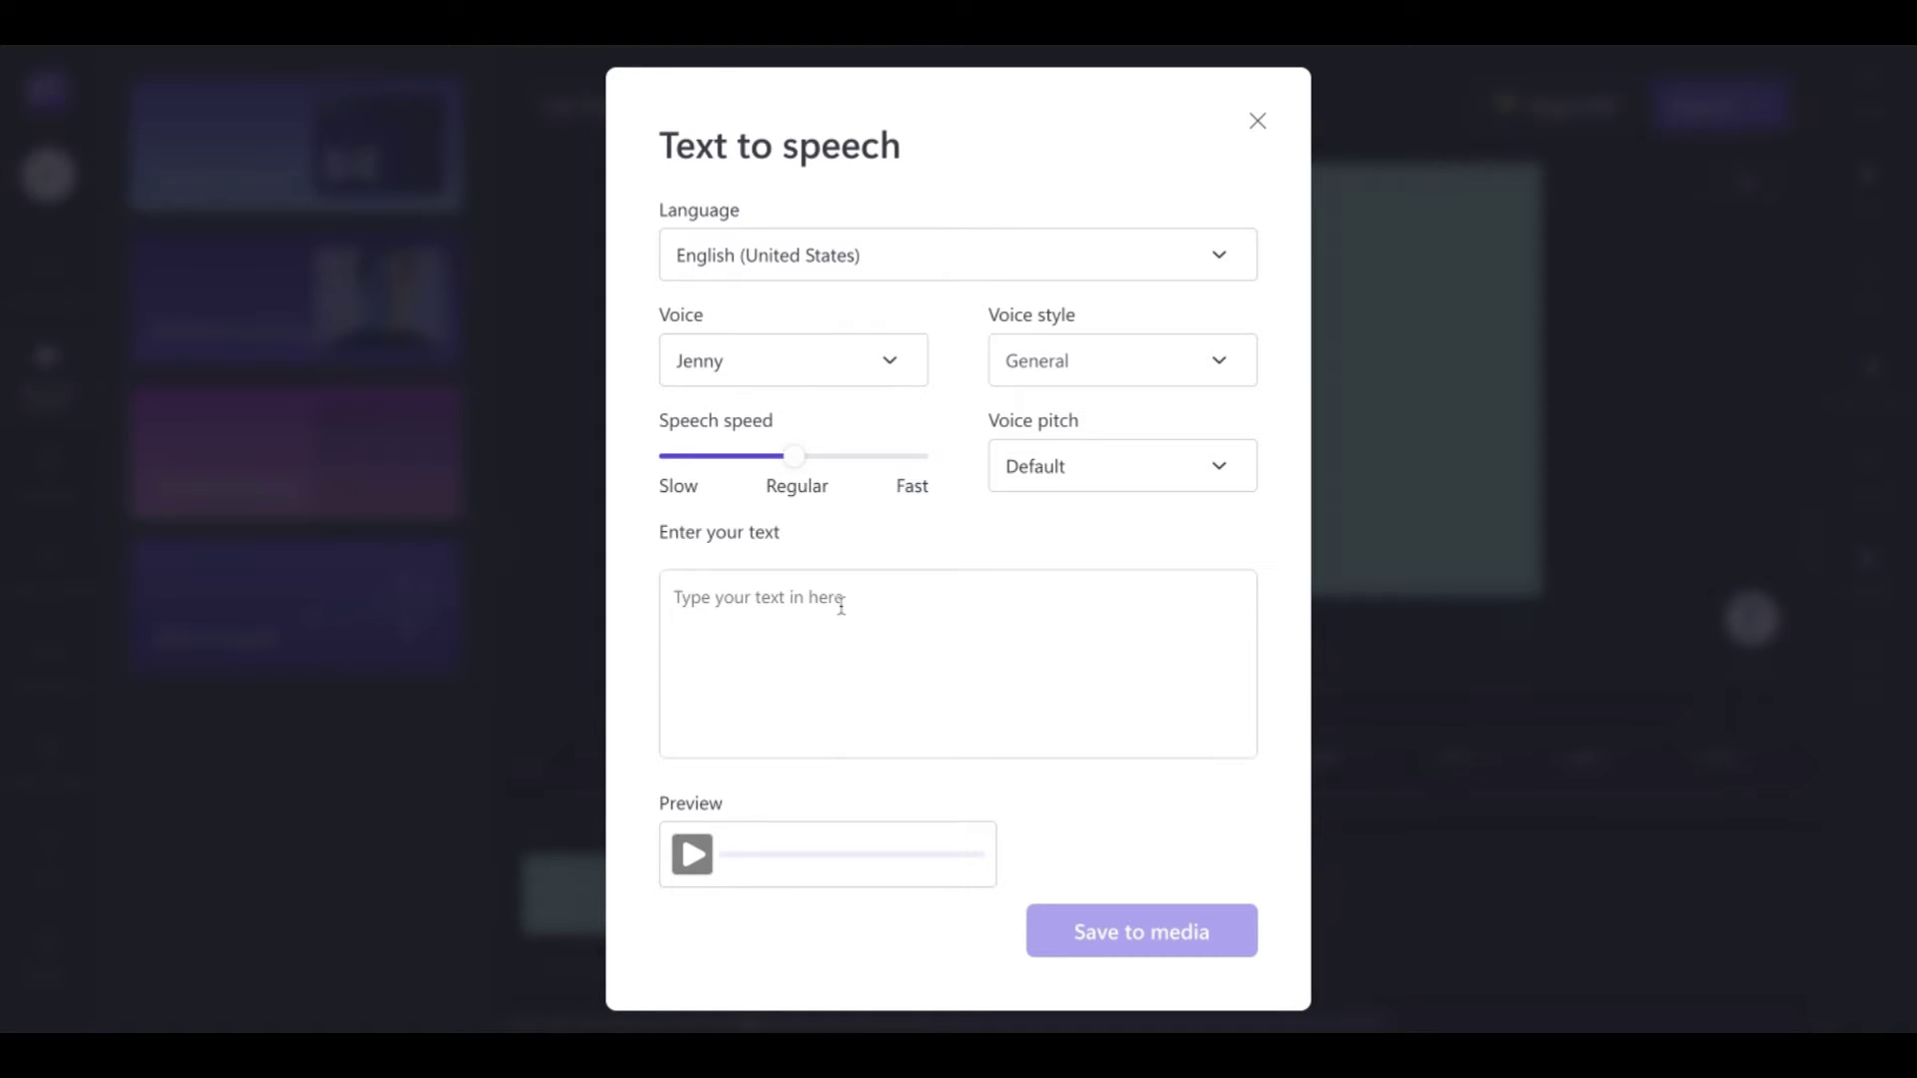
Enter "Hello Hope you are having good time" as the speech text and preview it with the Jenny and Jenny Multilingual voices
type("He")
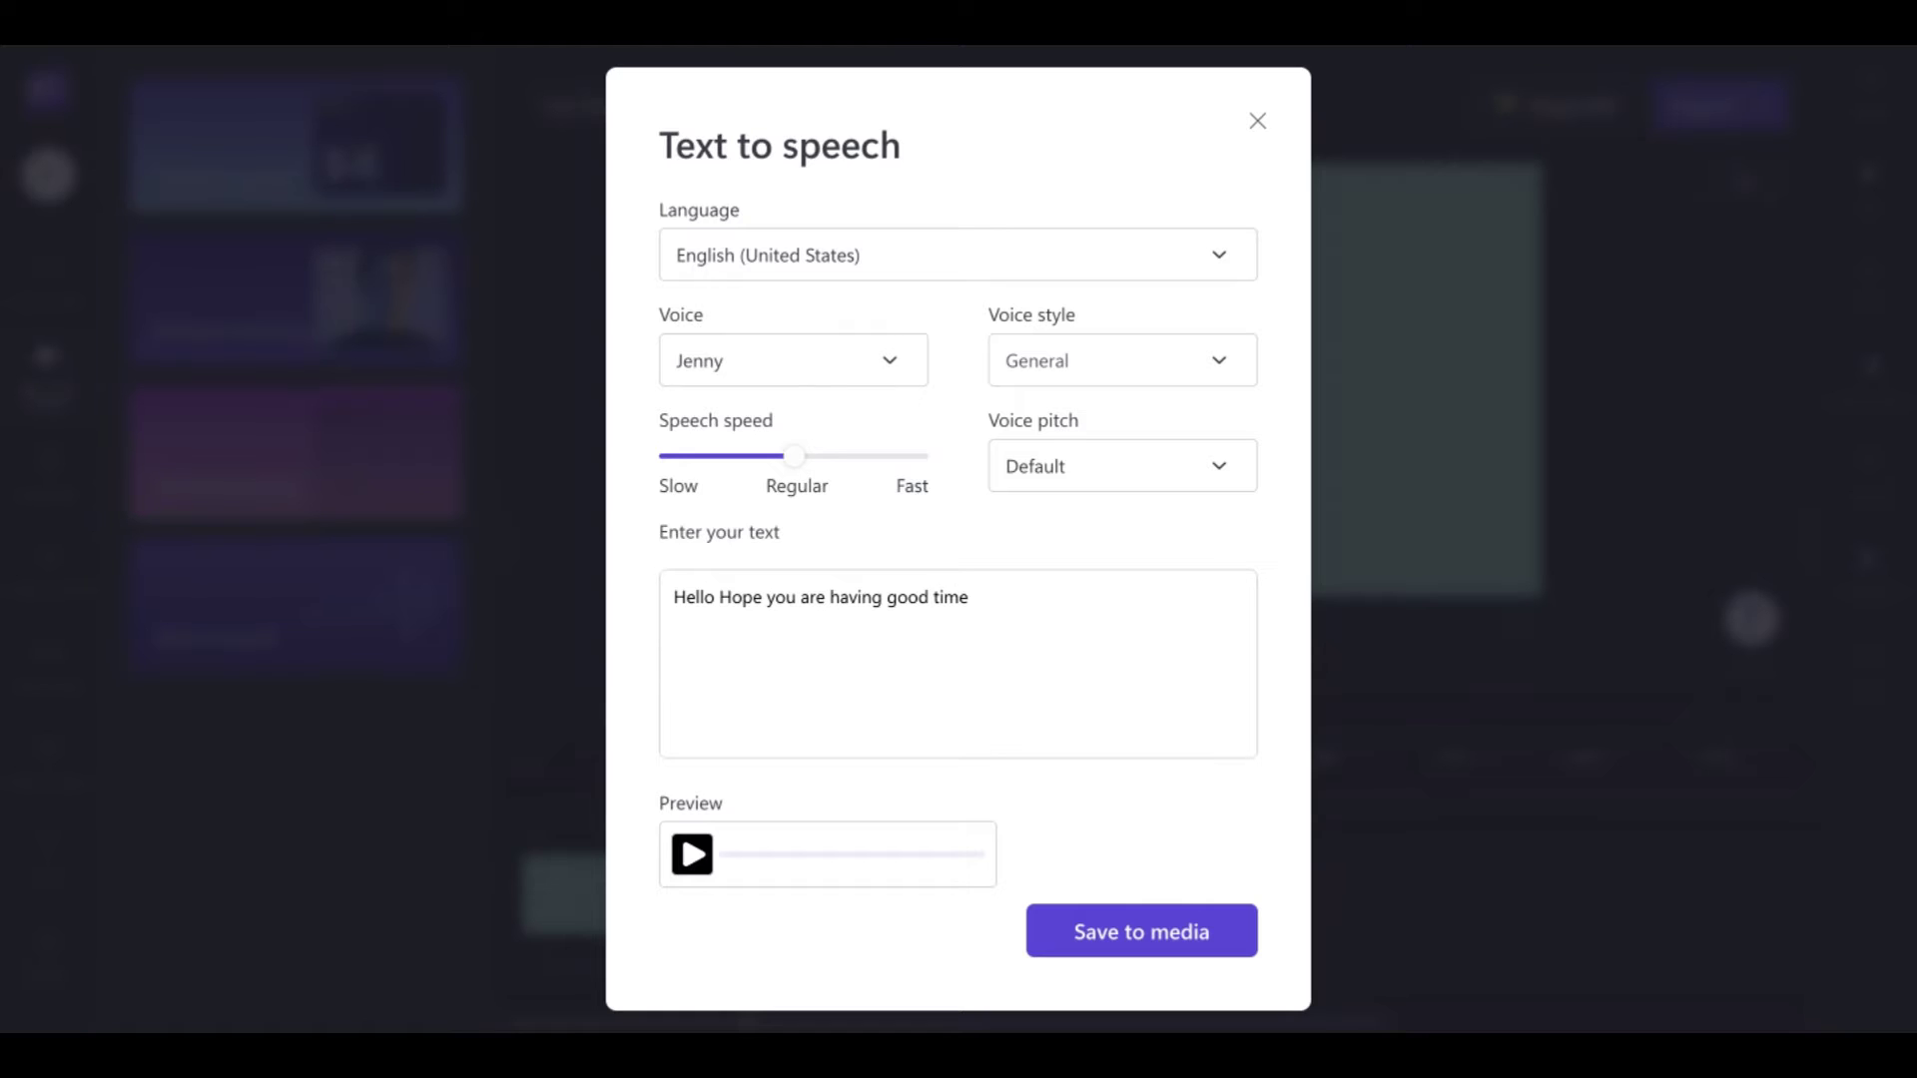
left_click(690, 863)
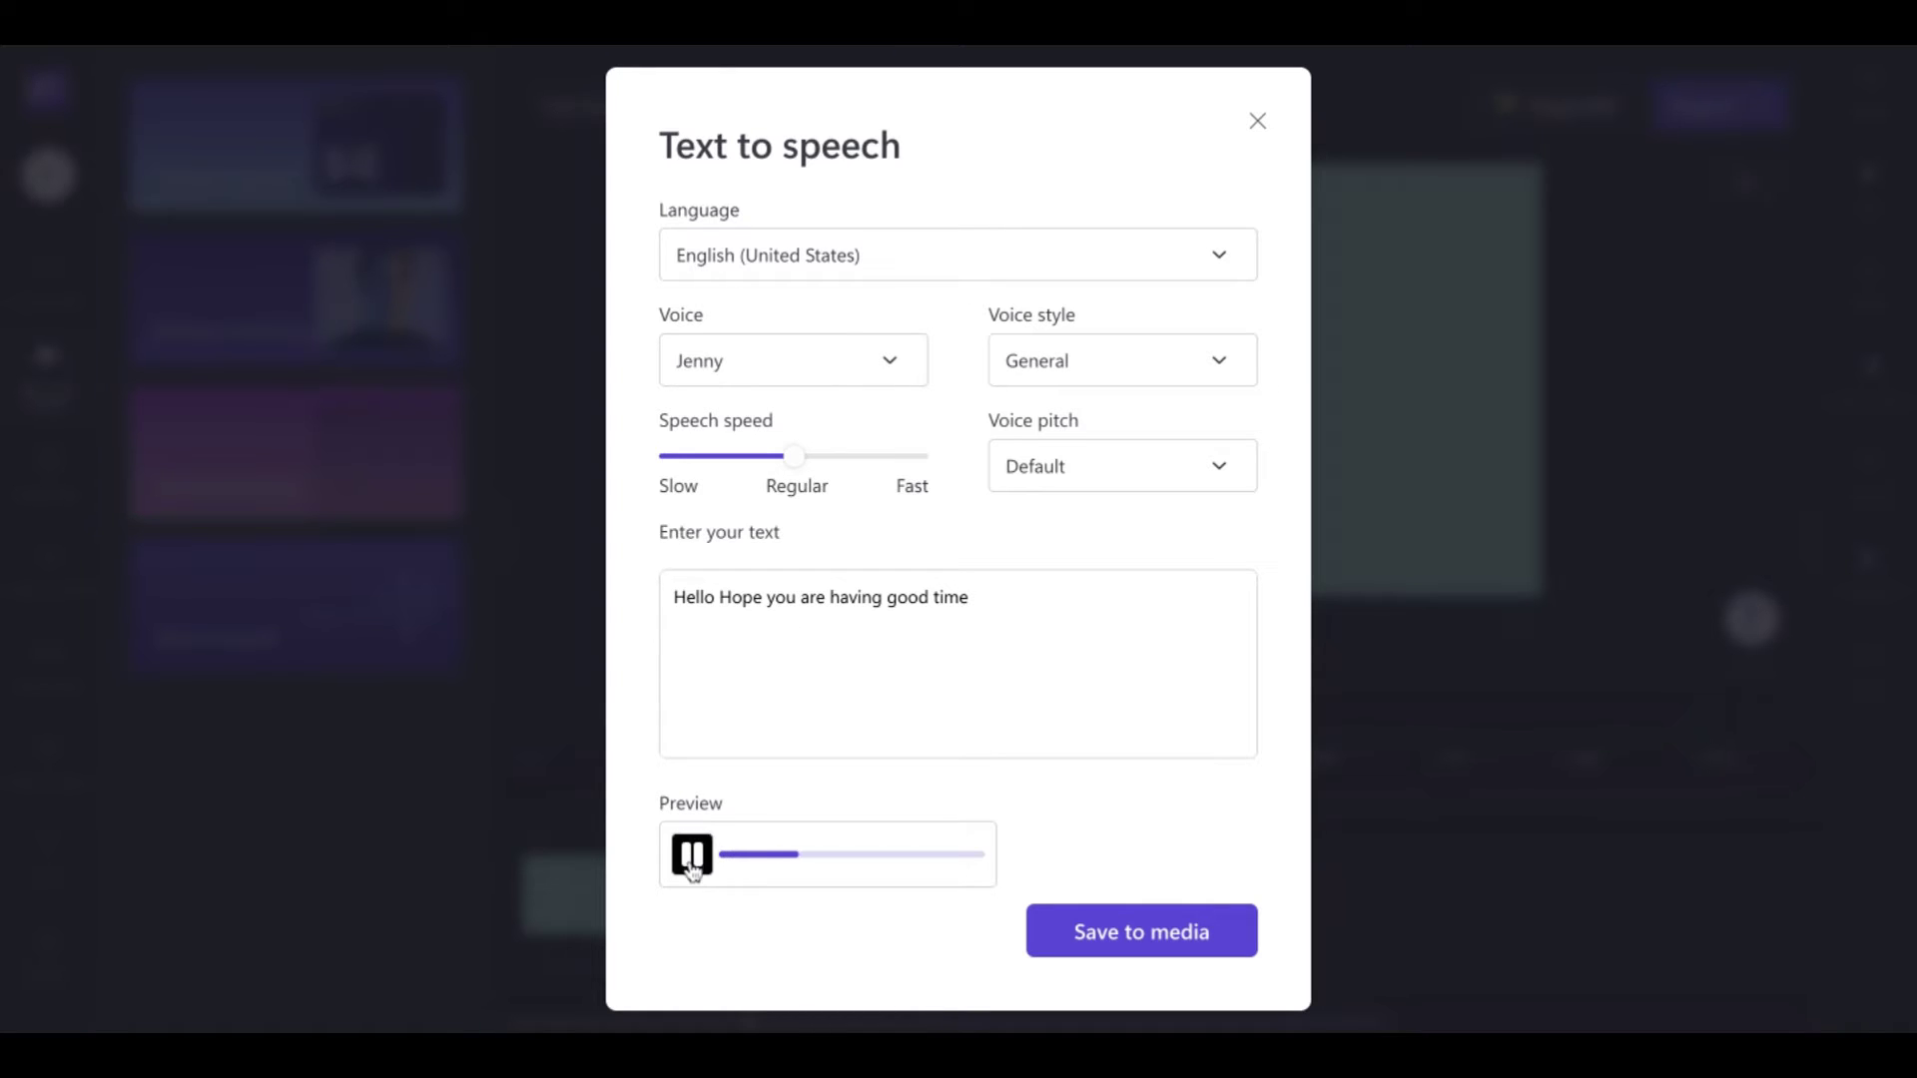
left_click(890, 364)
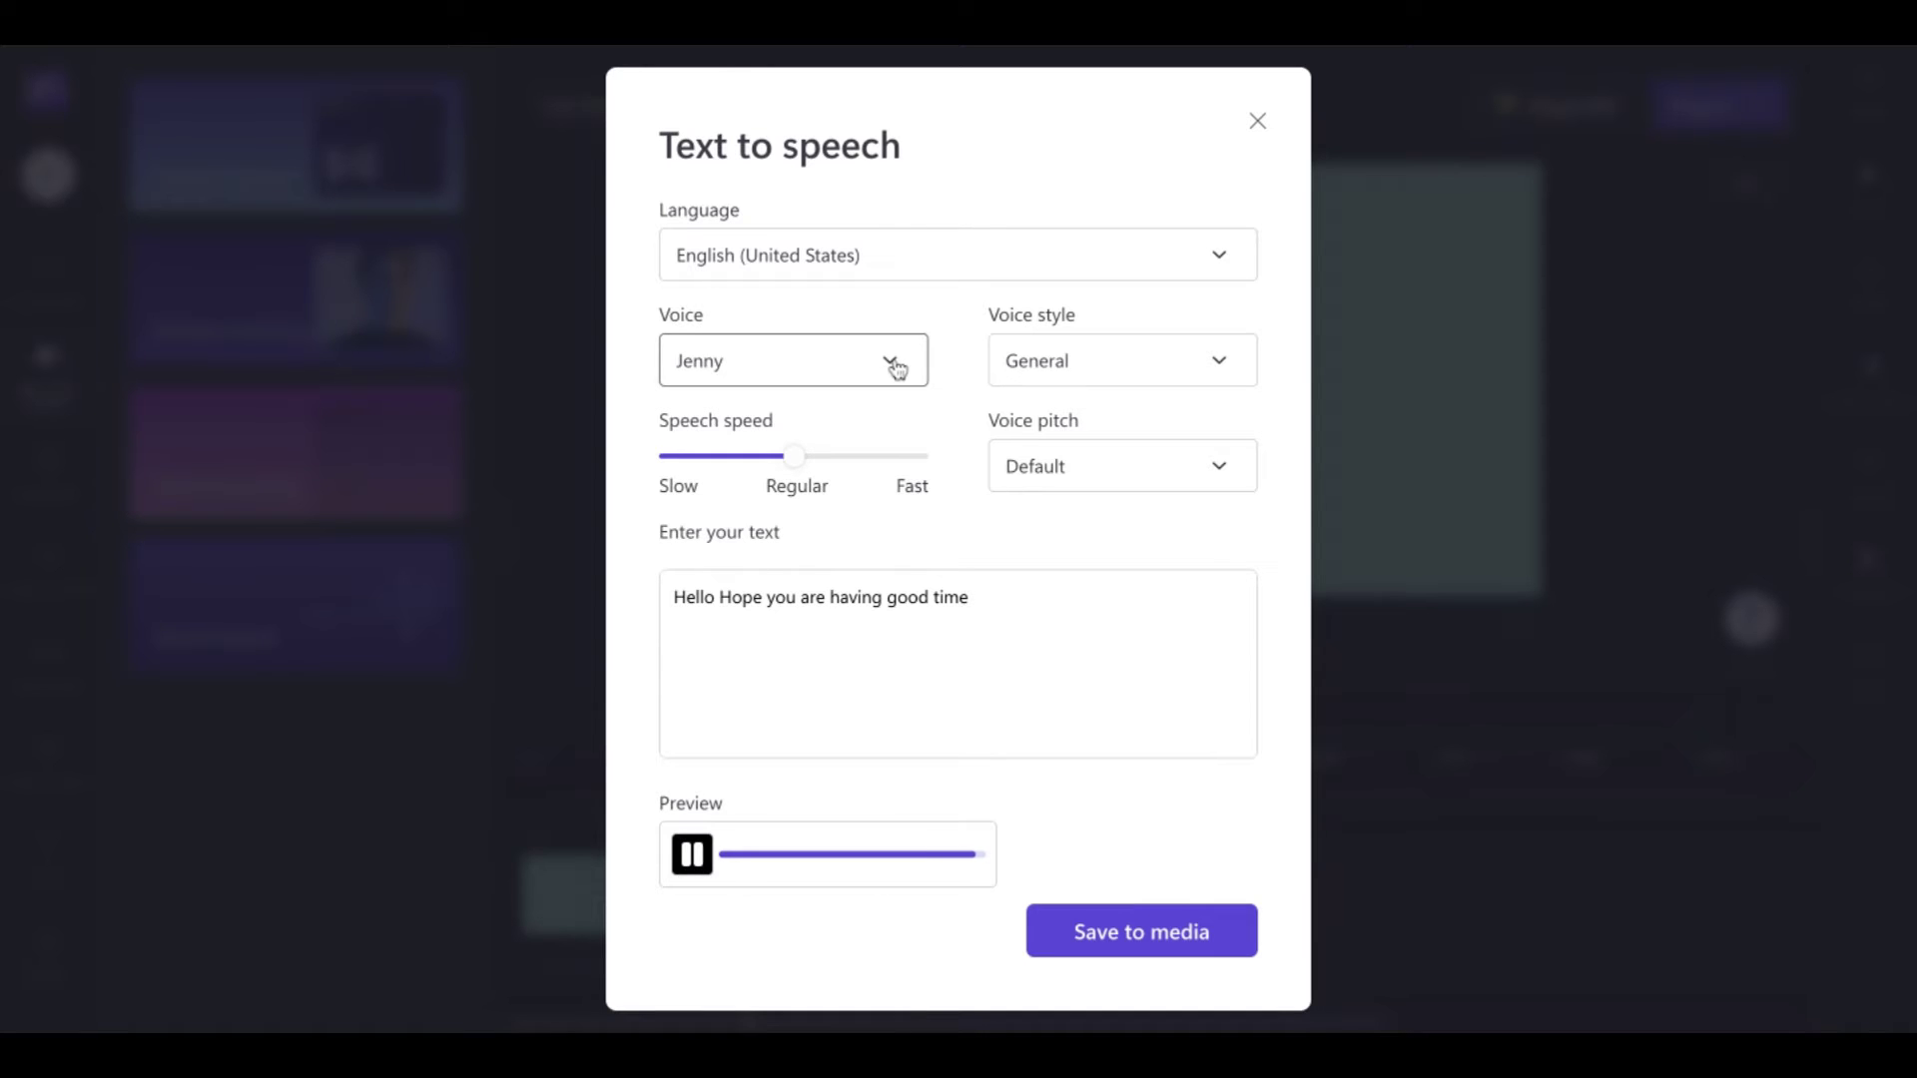
left_click(857, 452)
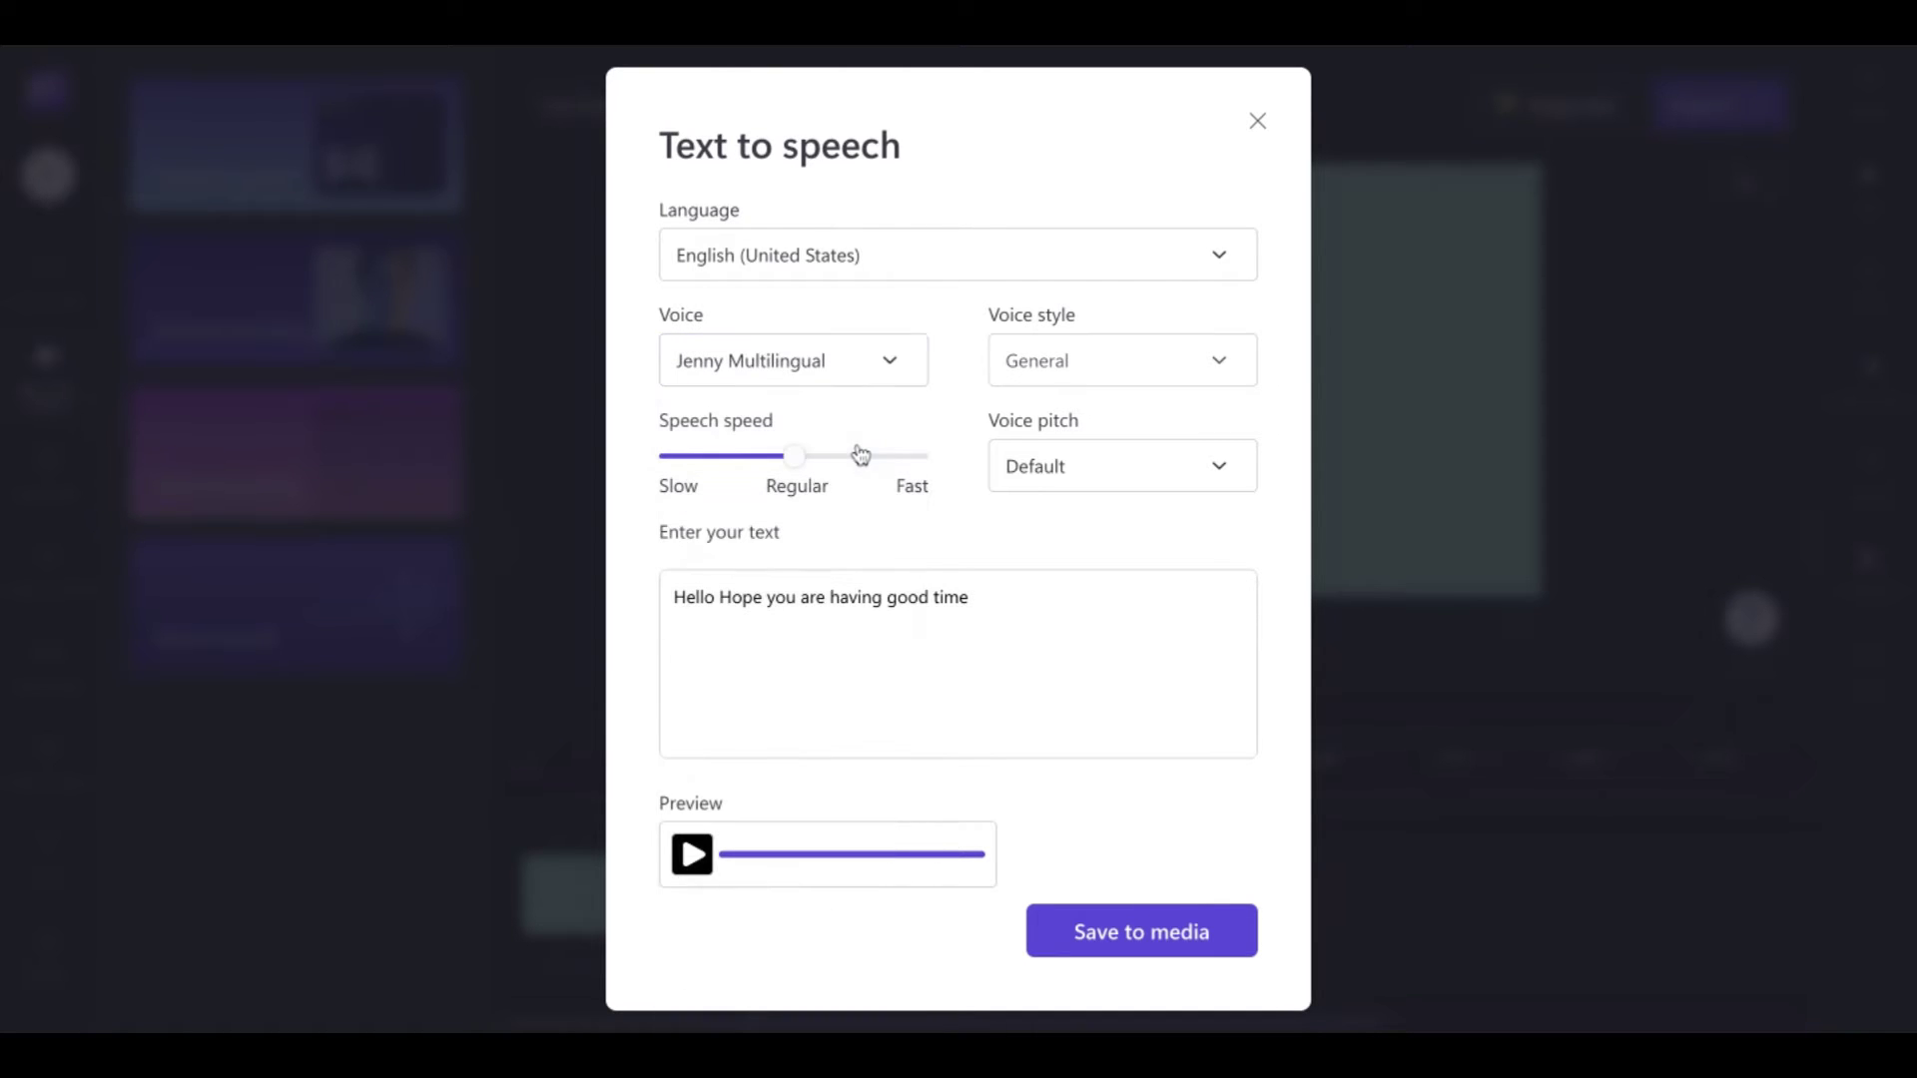
left_click(695, 861)
Preview the speech text with the Amber voice and with the Guy voice
left_click(886, 362)
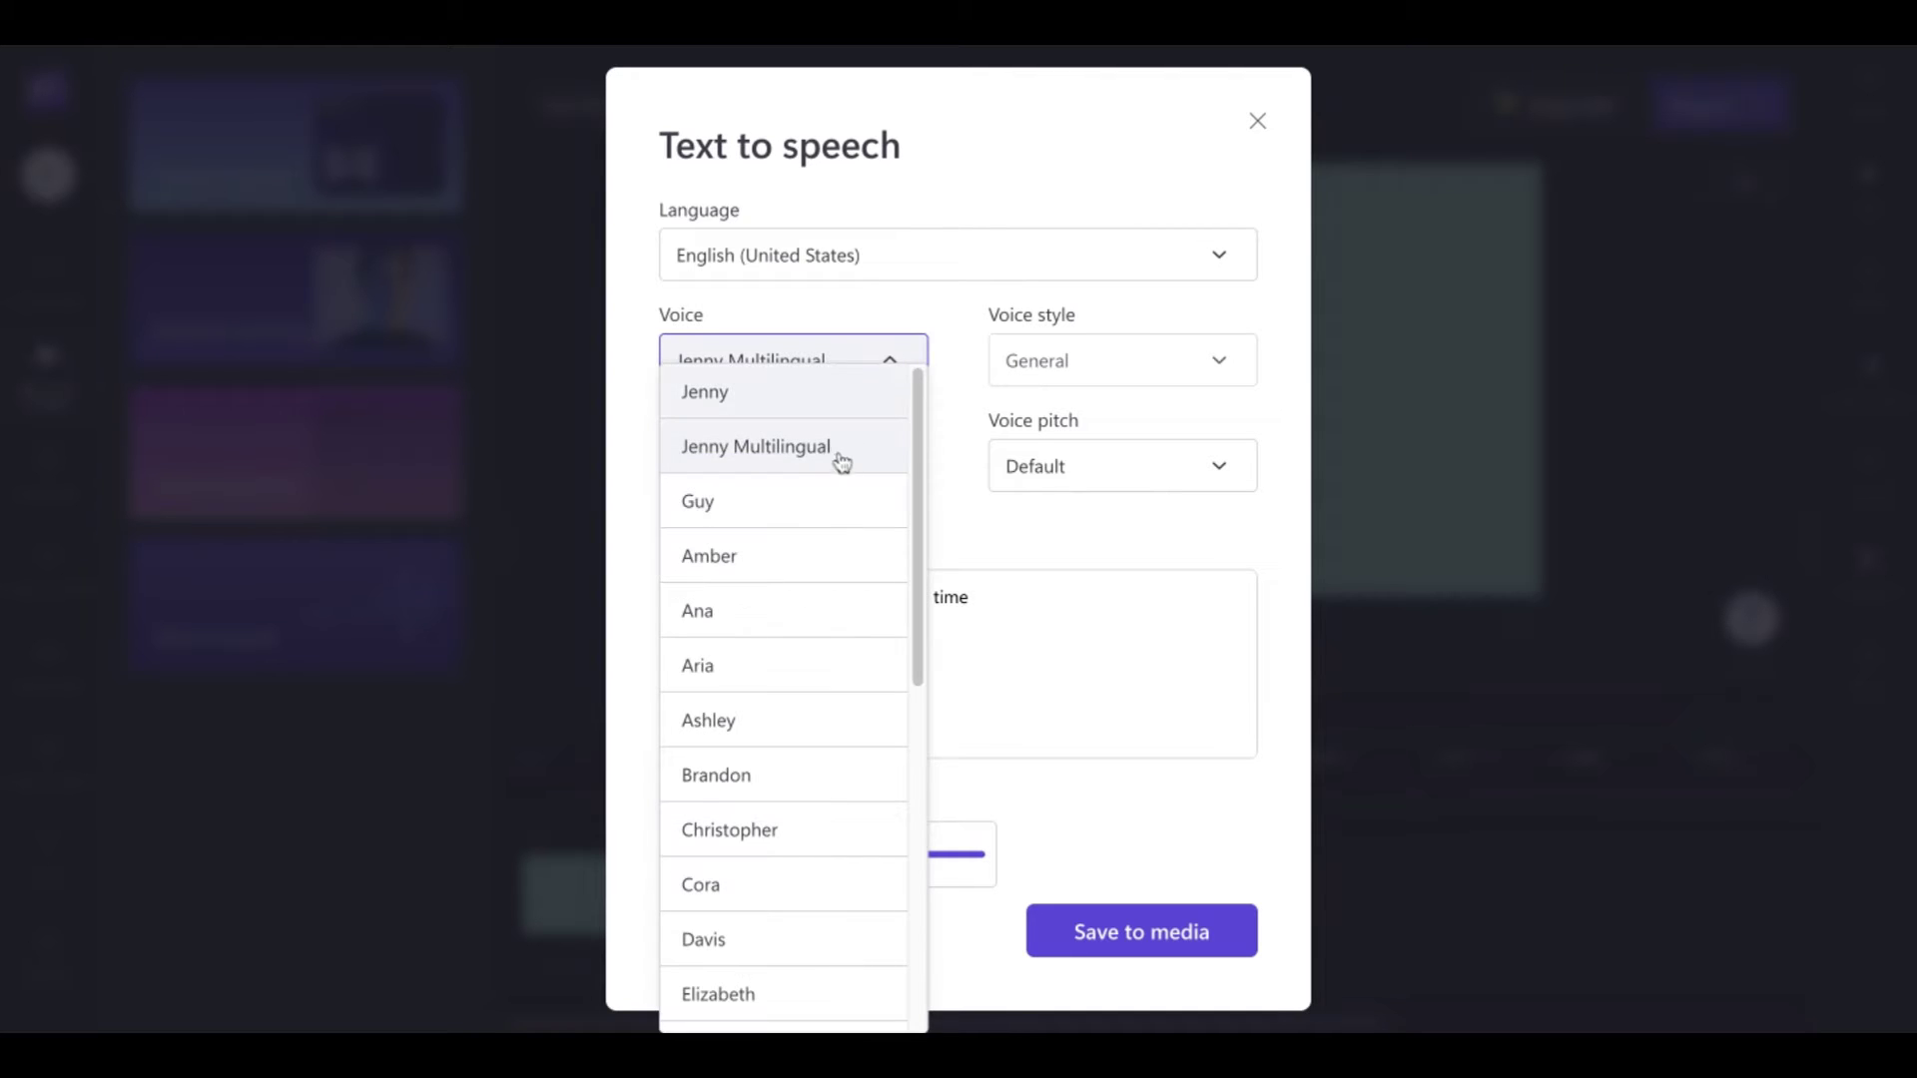
left_click(804, 554)
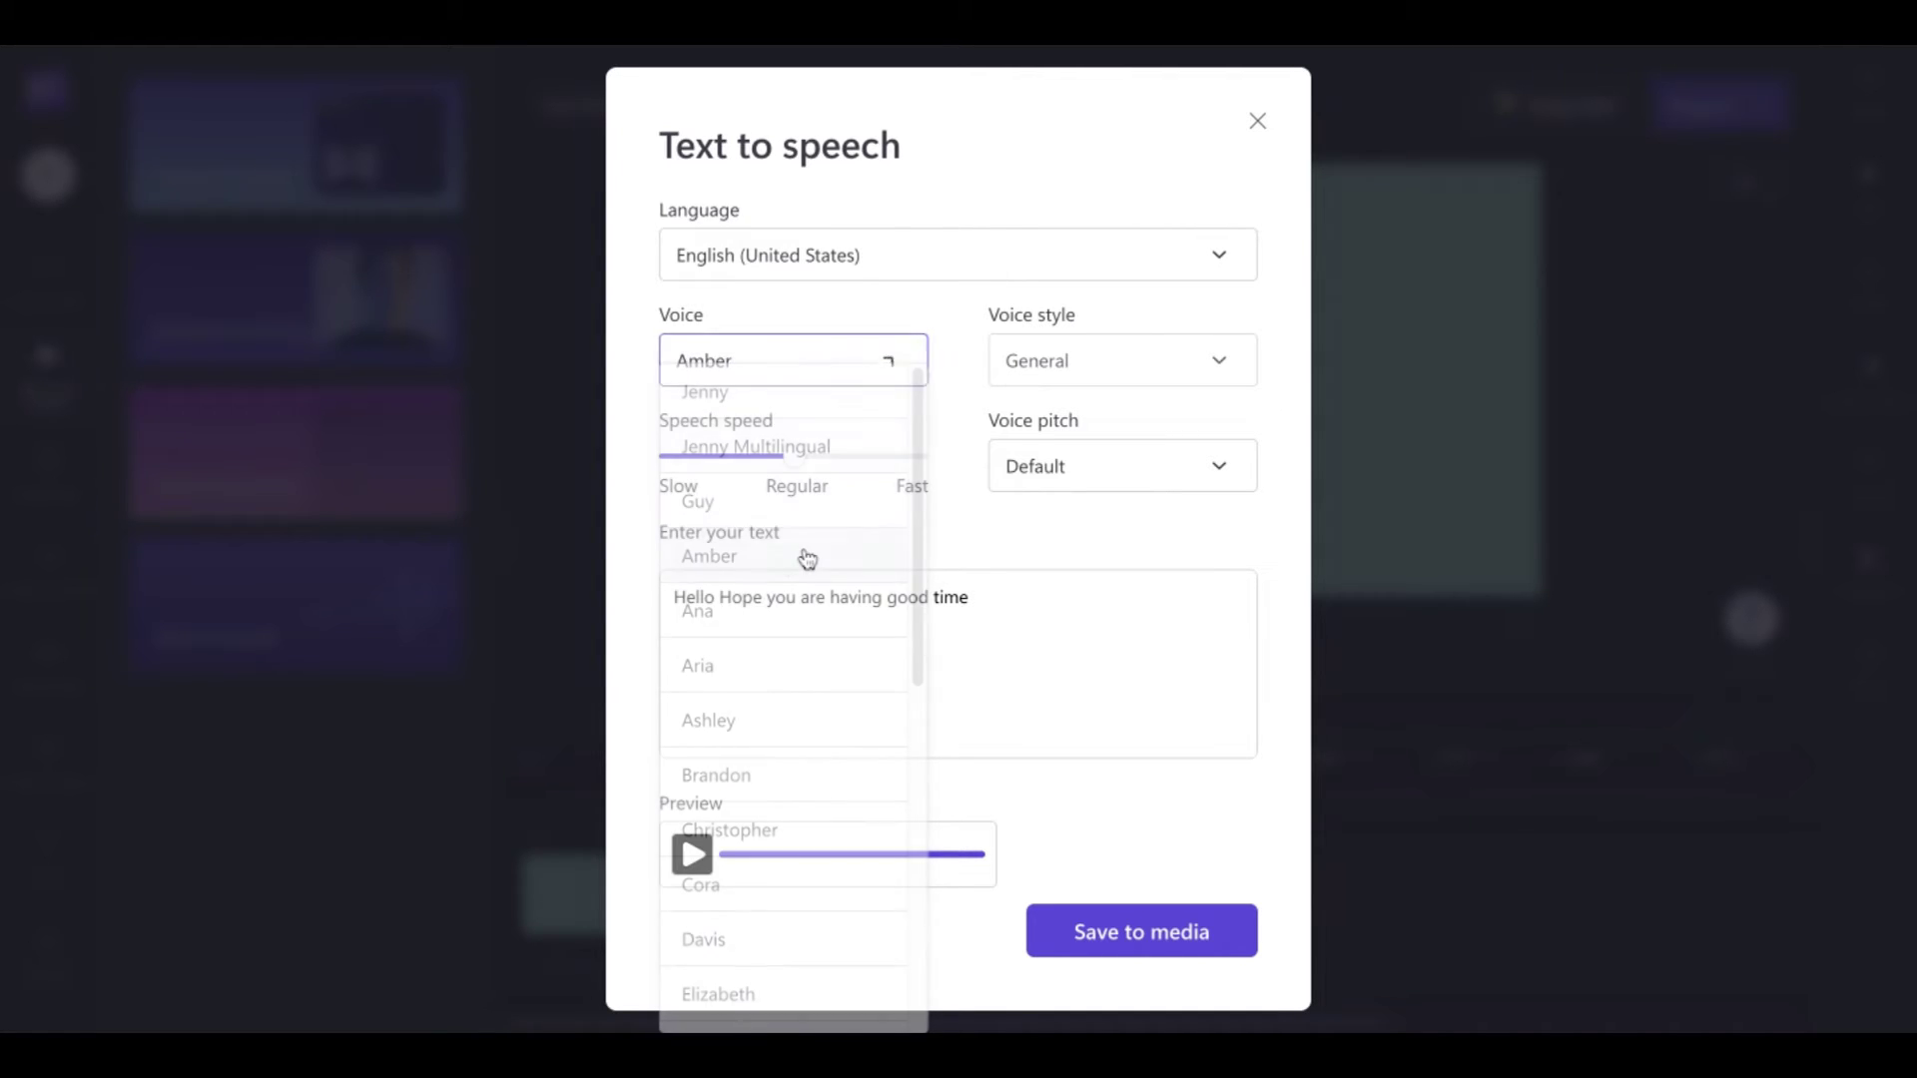
left_click(704, 861)
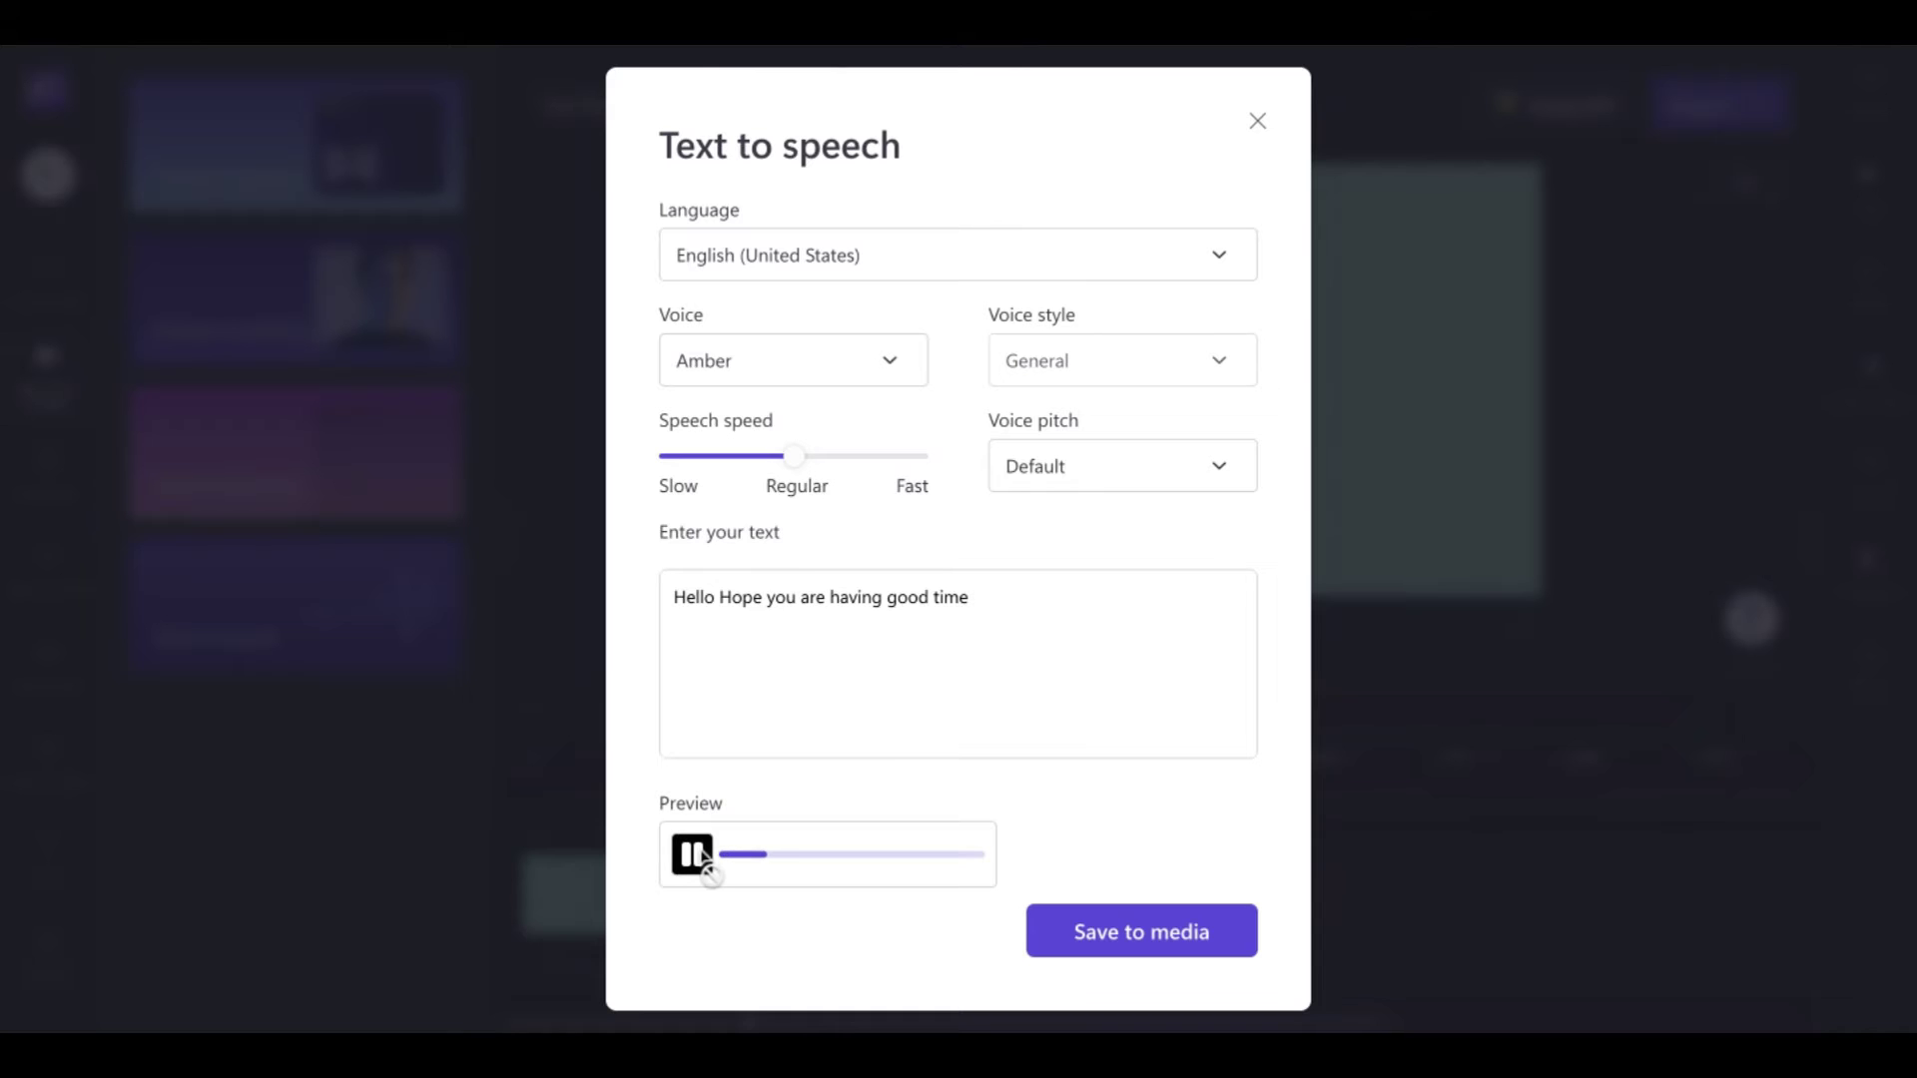
left_click(892, 366)
left_click(800, 515)
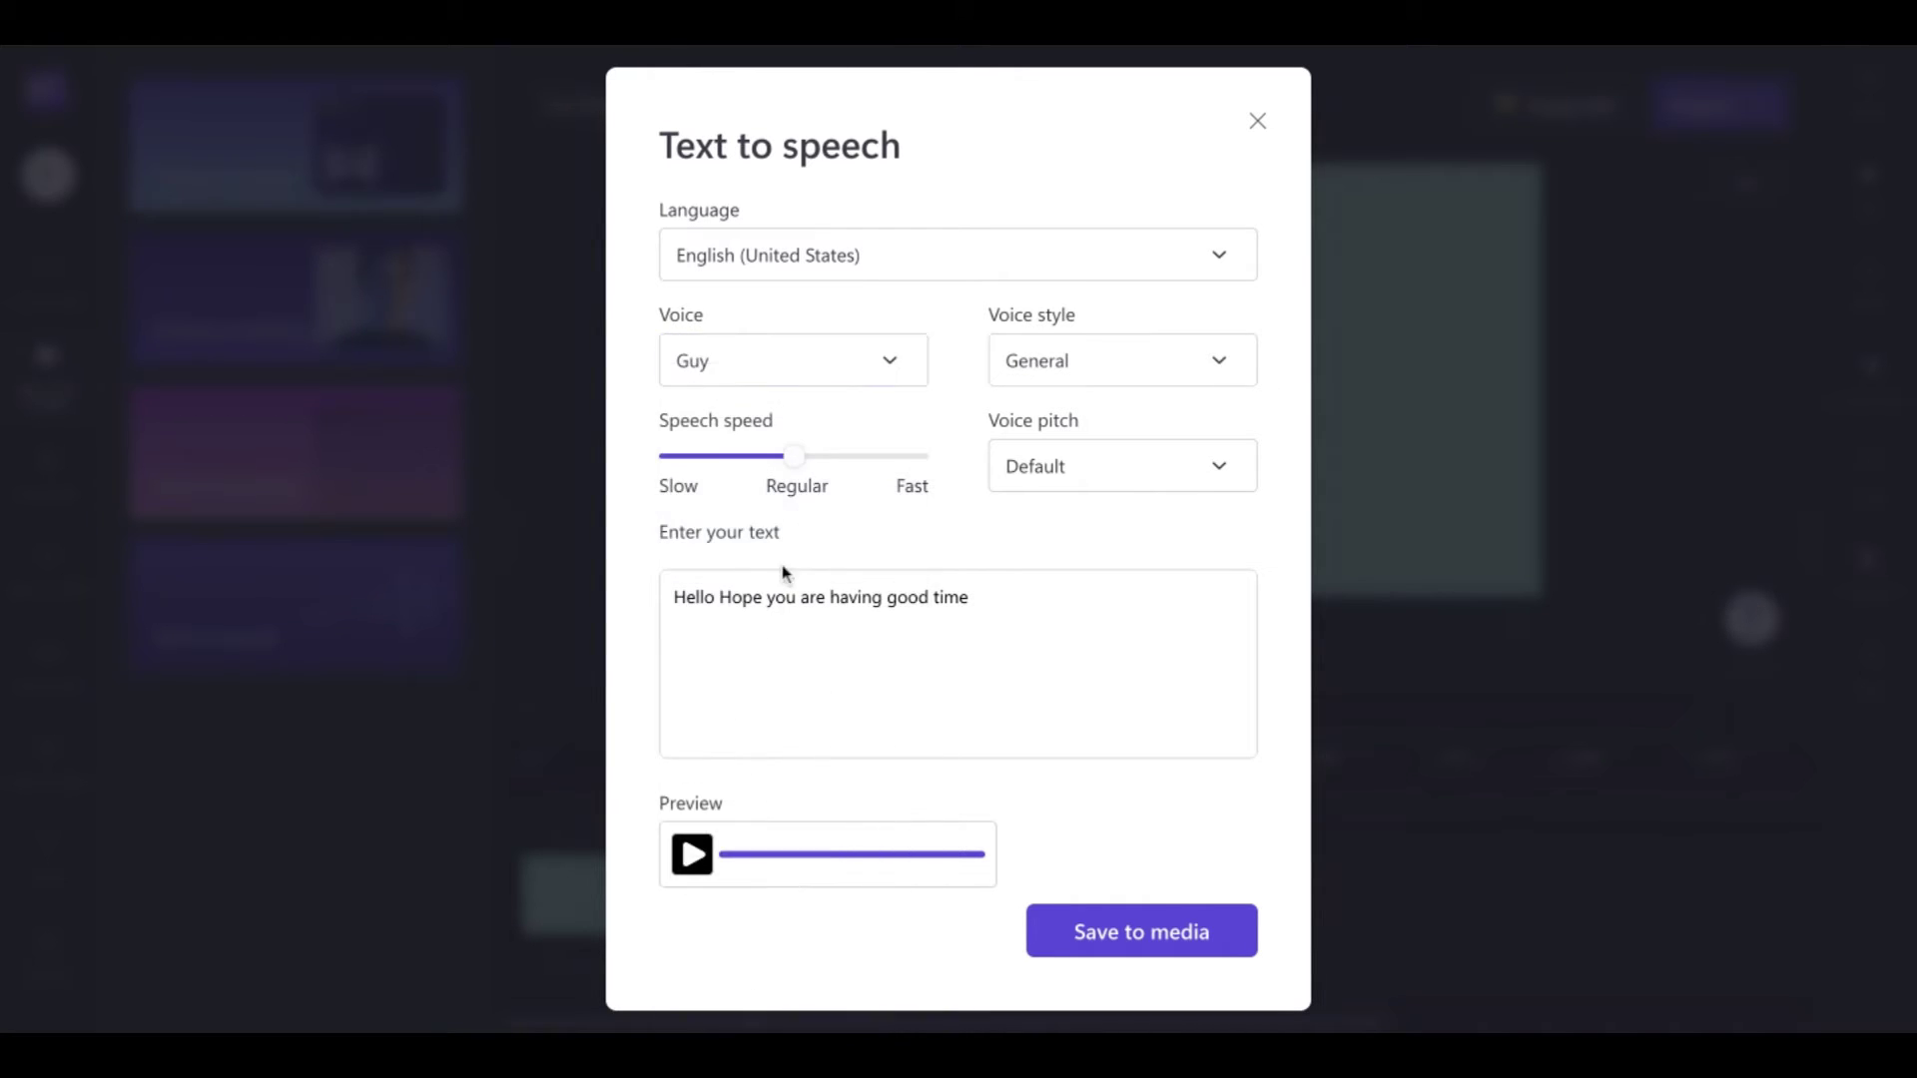
left_click(696, 857)
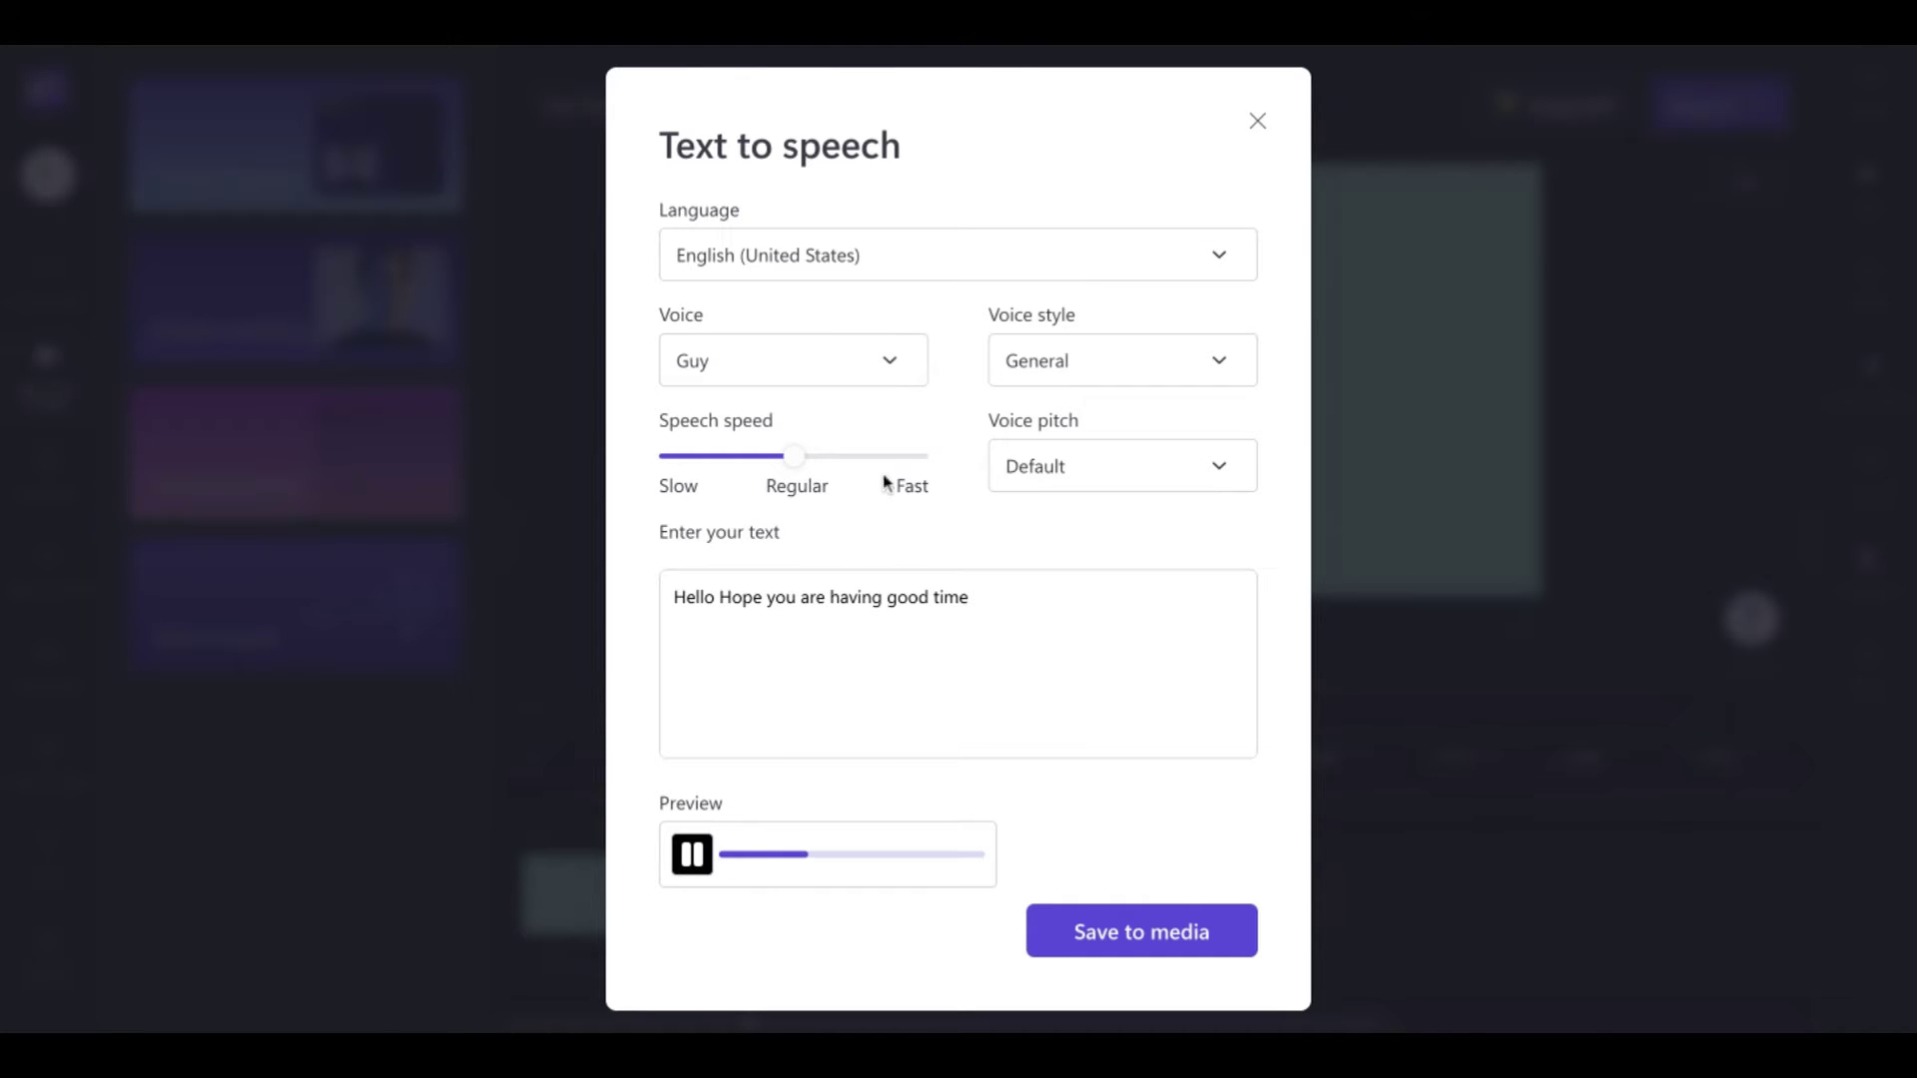
Preview the speech text with the Ana voice and with the Aria voice
left_click(892, 365)
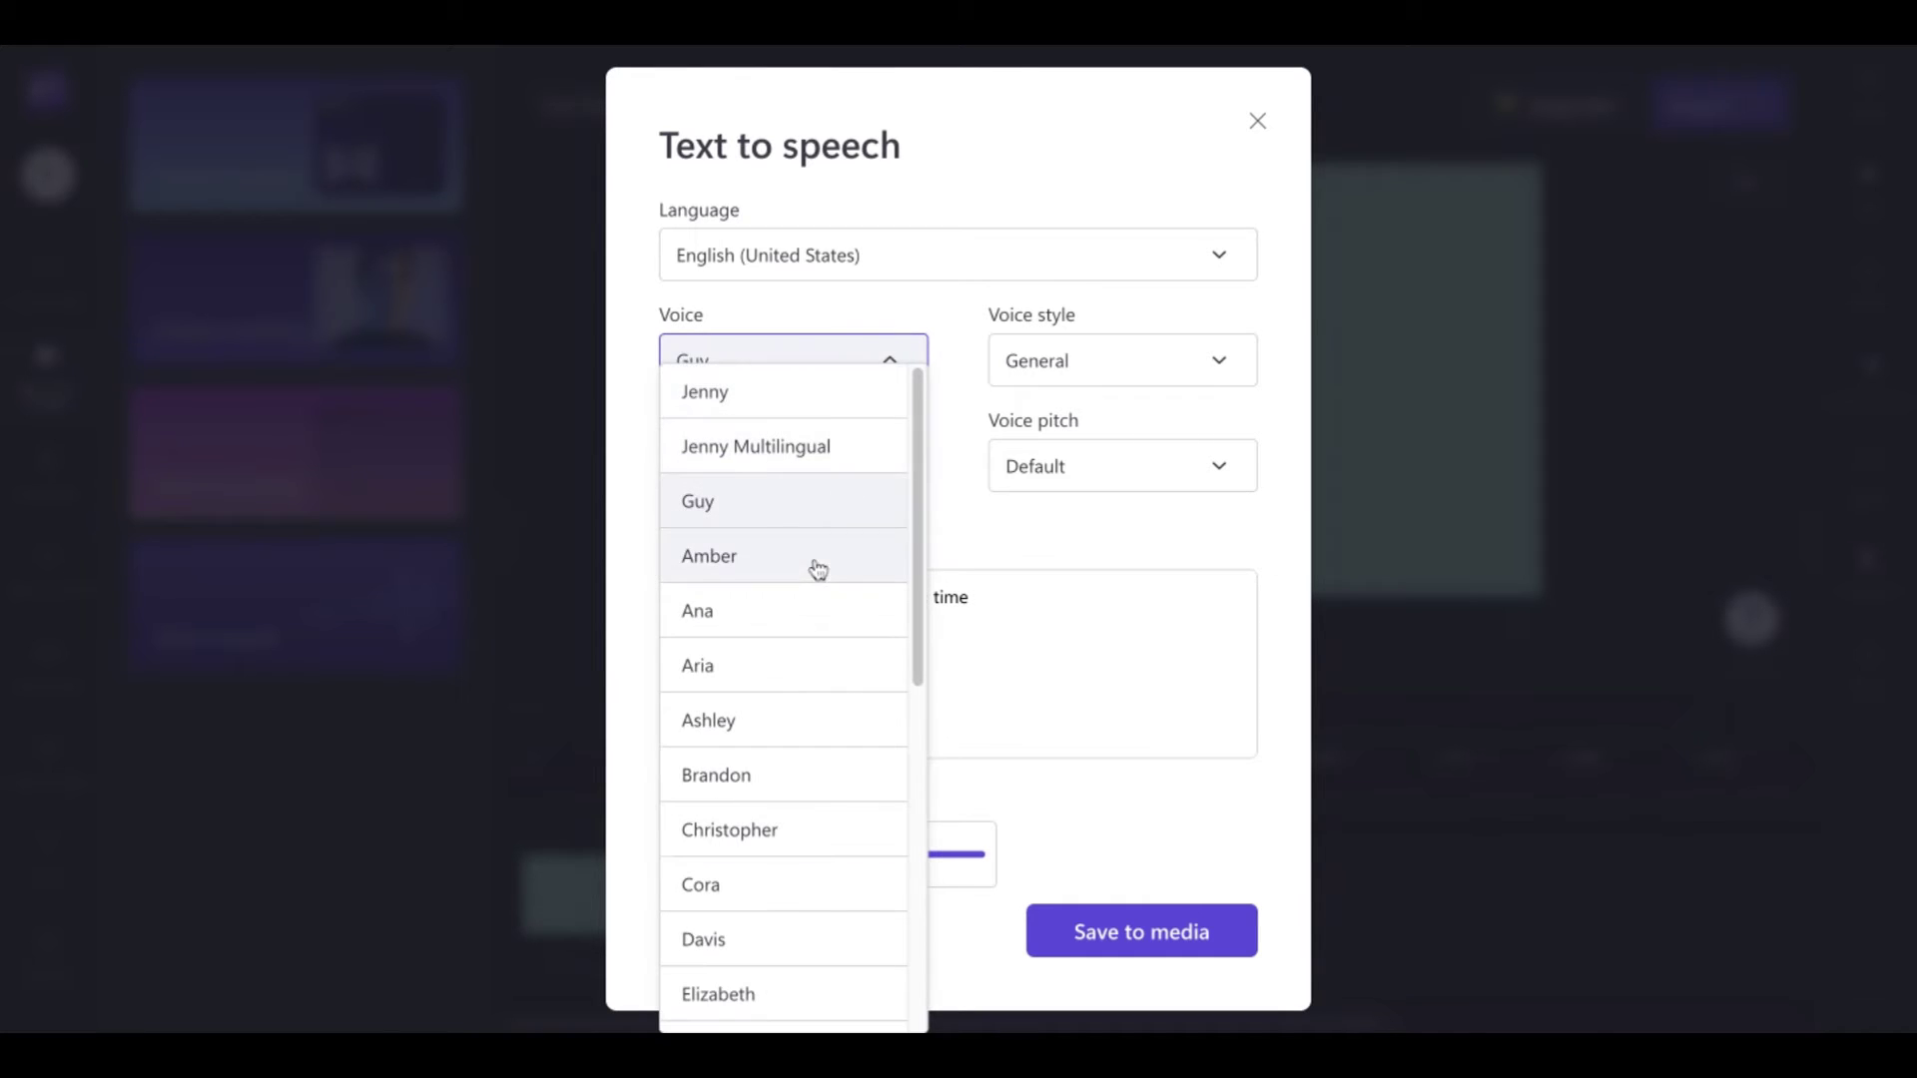
left_click(802, 620)
left_click(693, 856)
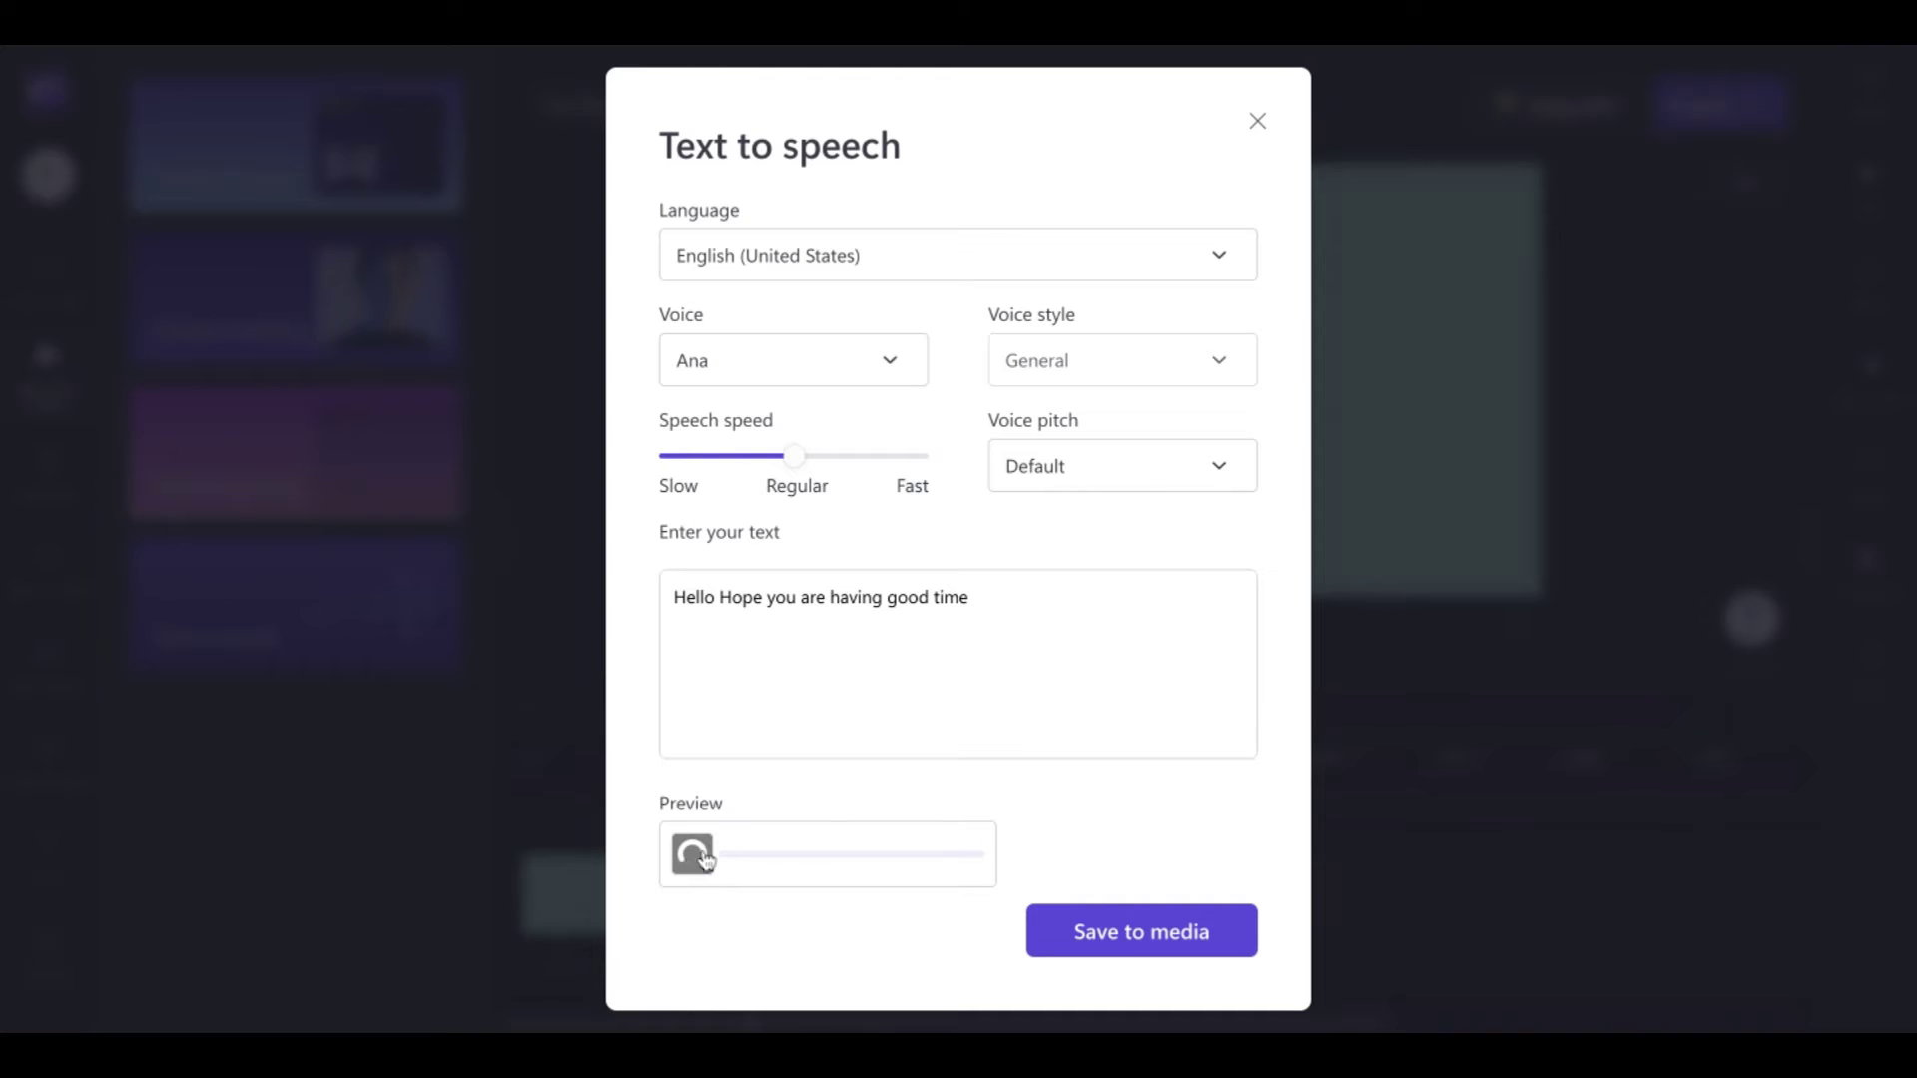
left_click(894, 369)
left_click(792, 668)
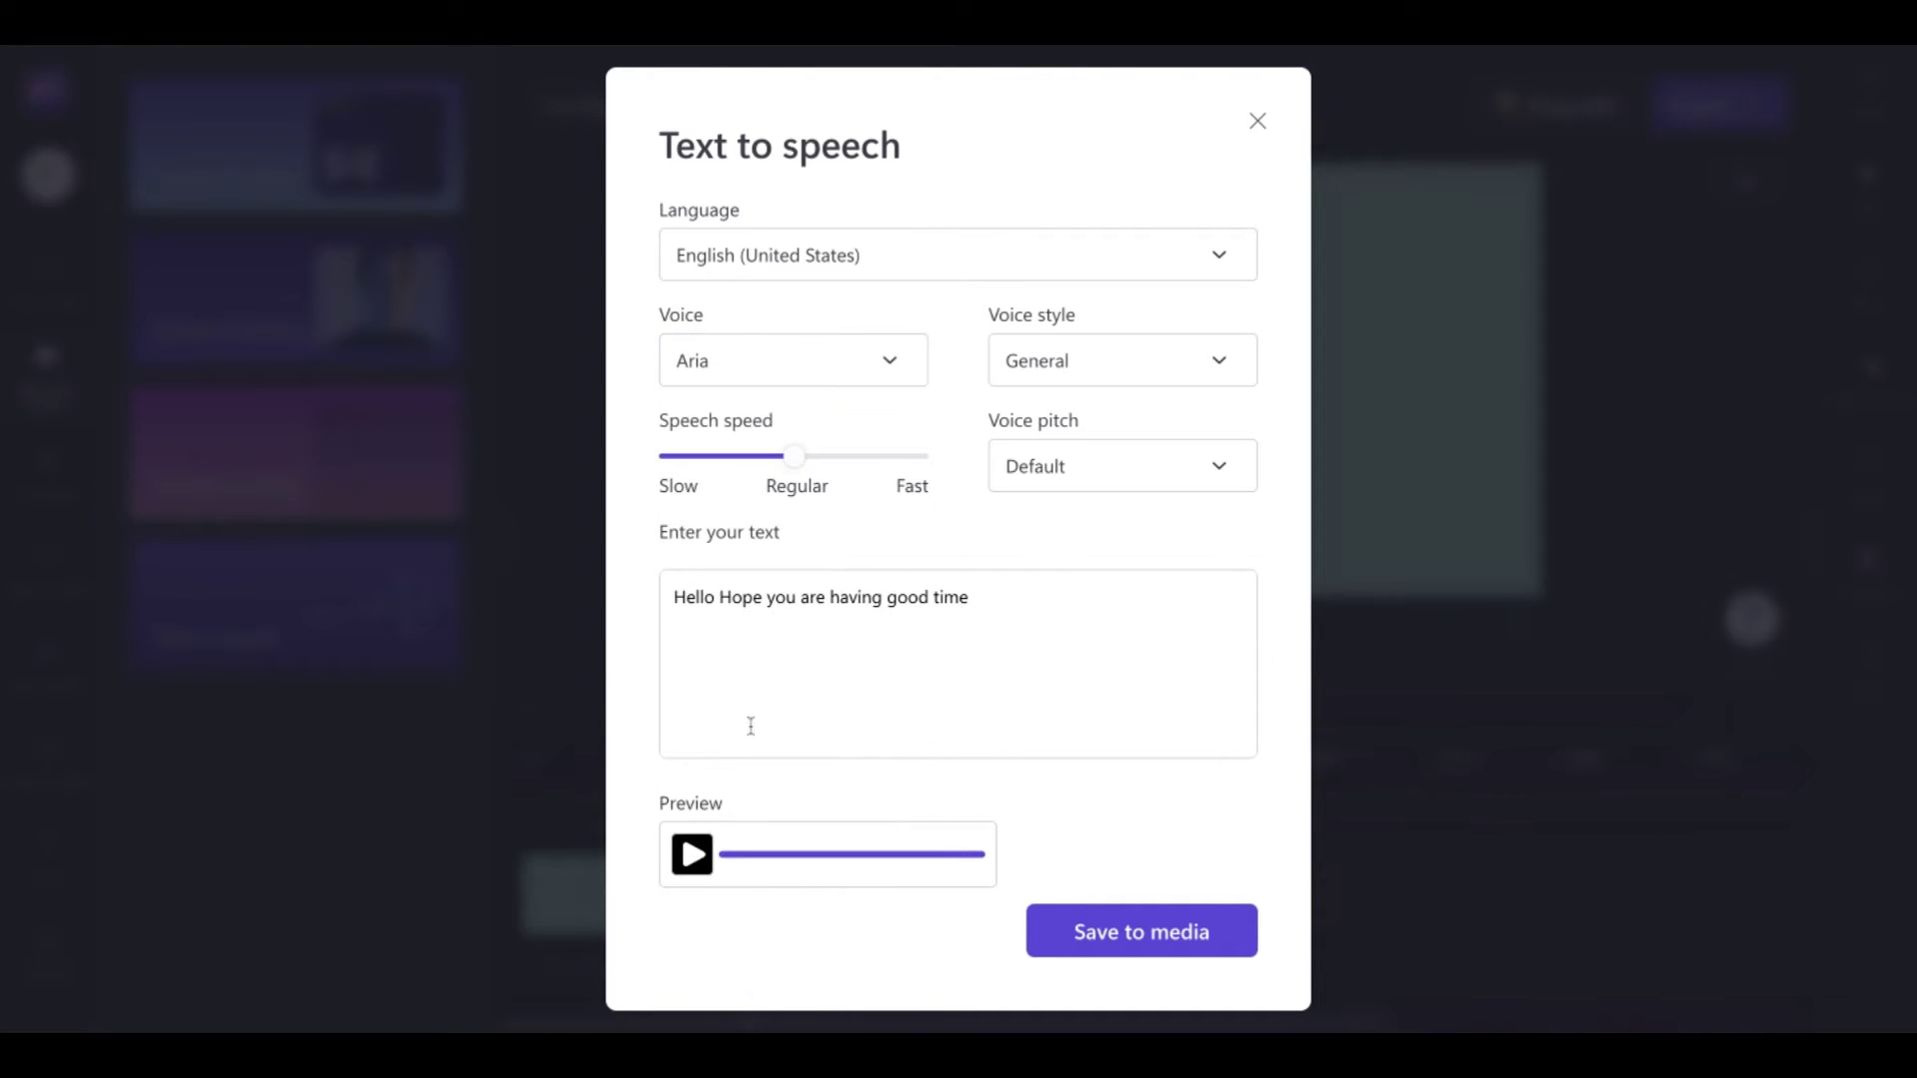
left_click(693, 856)
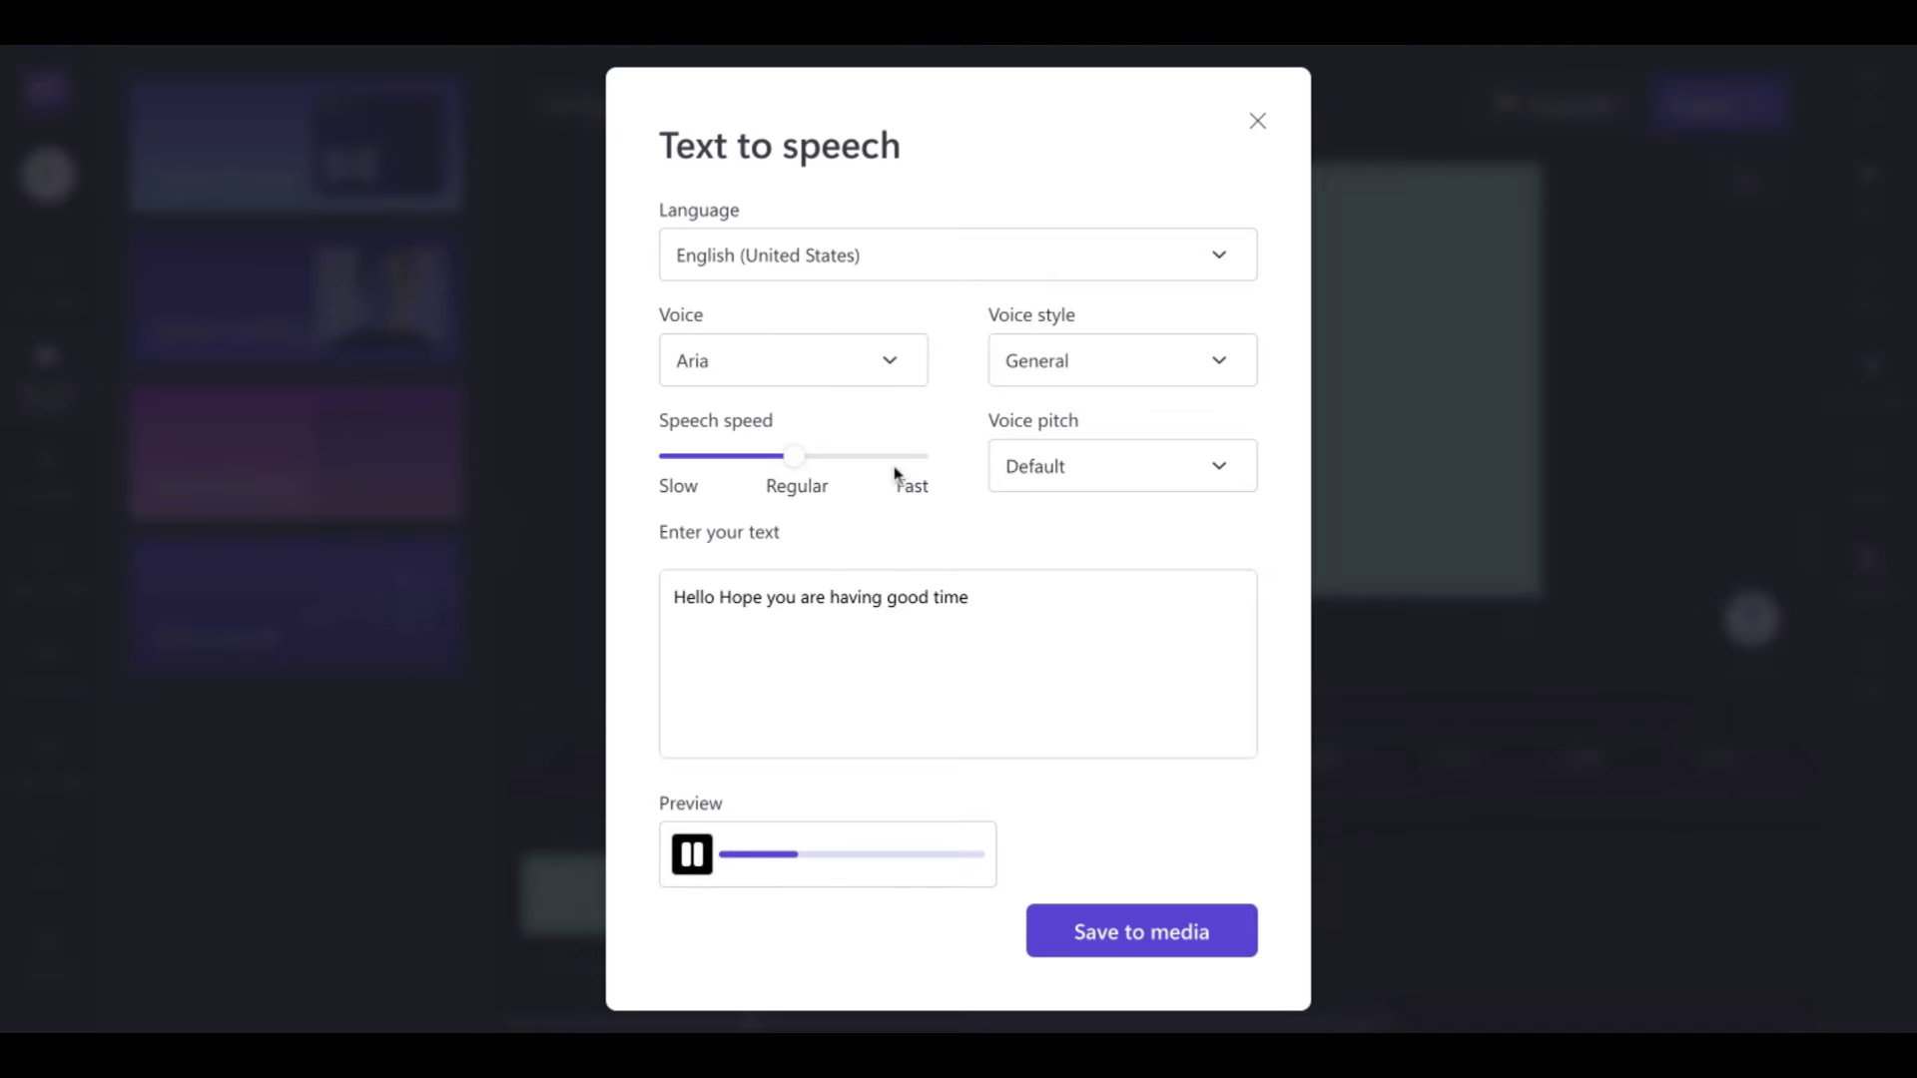
Preview the speech text with the Ashley voice and with the Brandon voice
left_click(893, 364)
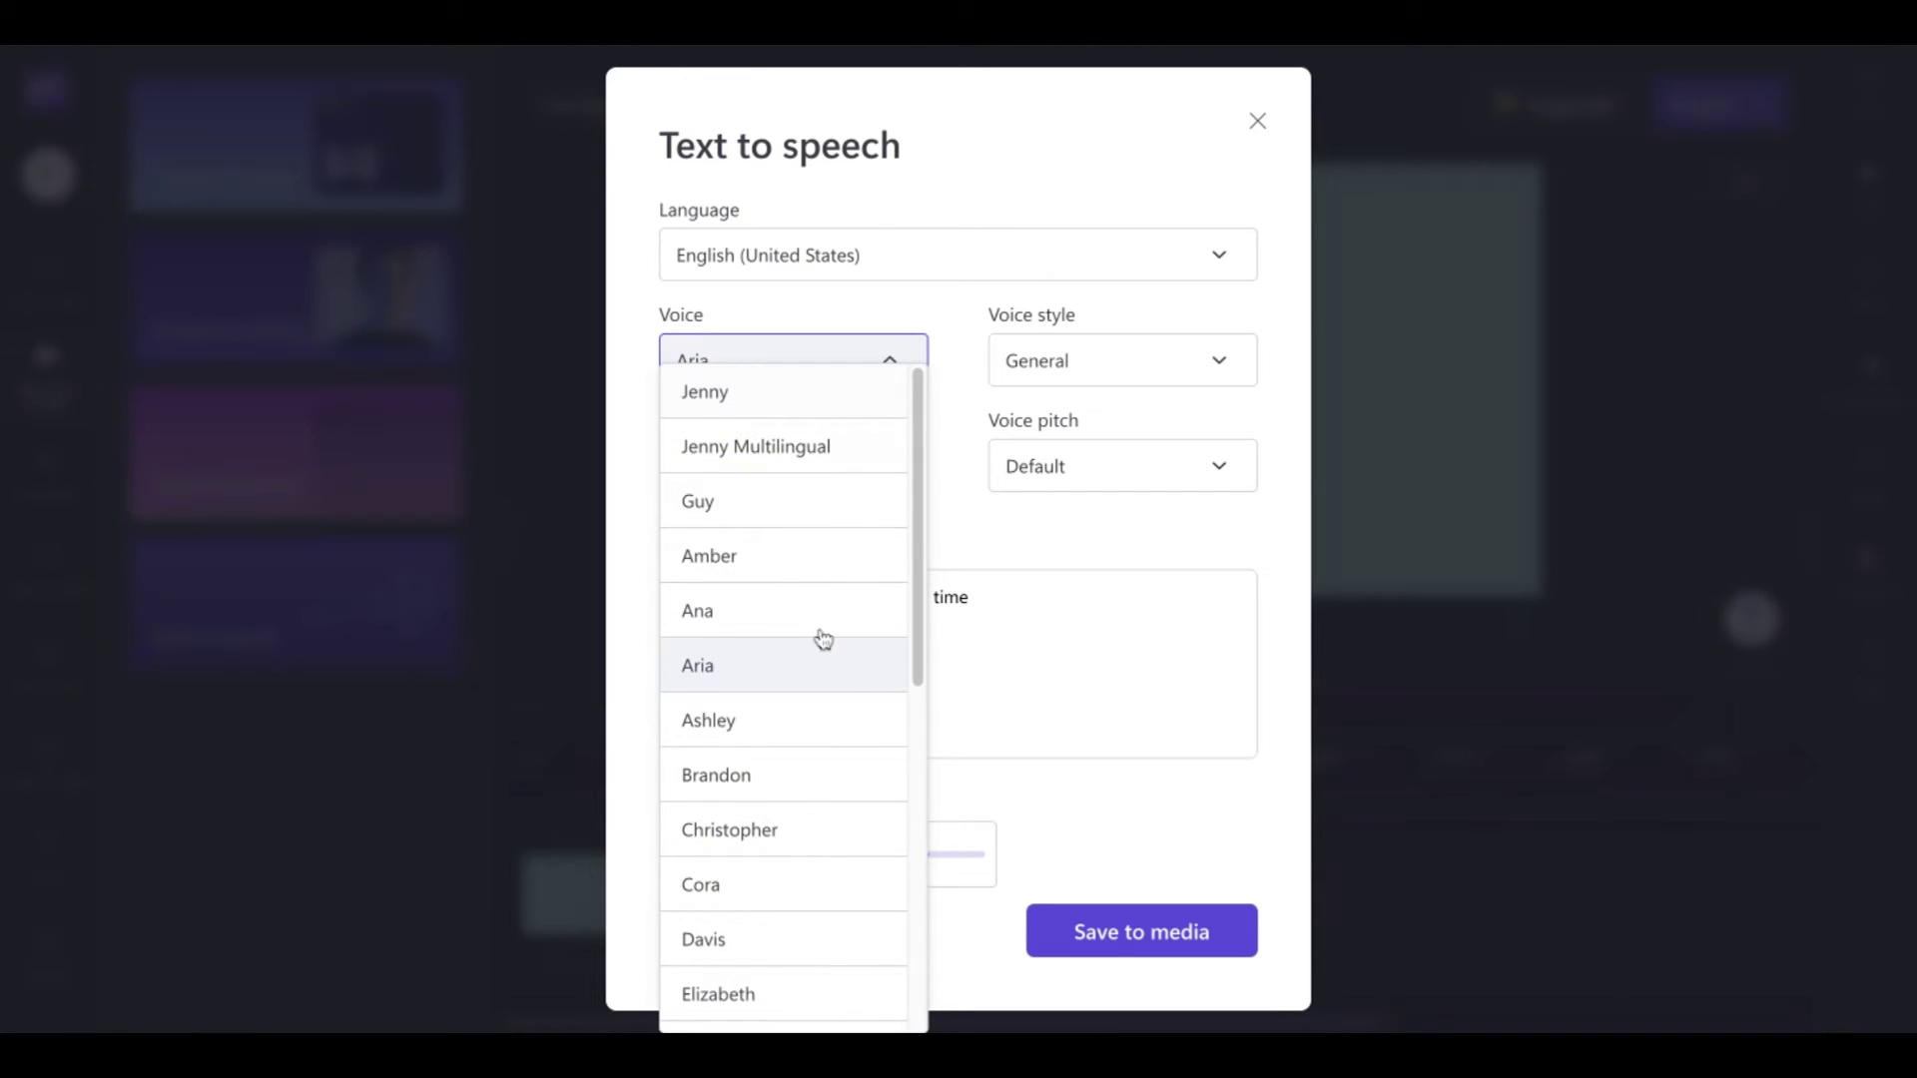
left_click(784, 739)
left_click(694, 855)
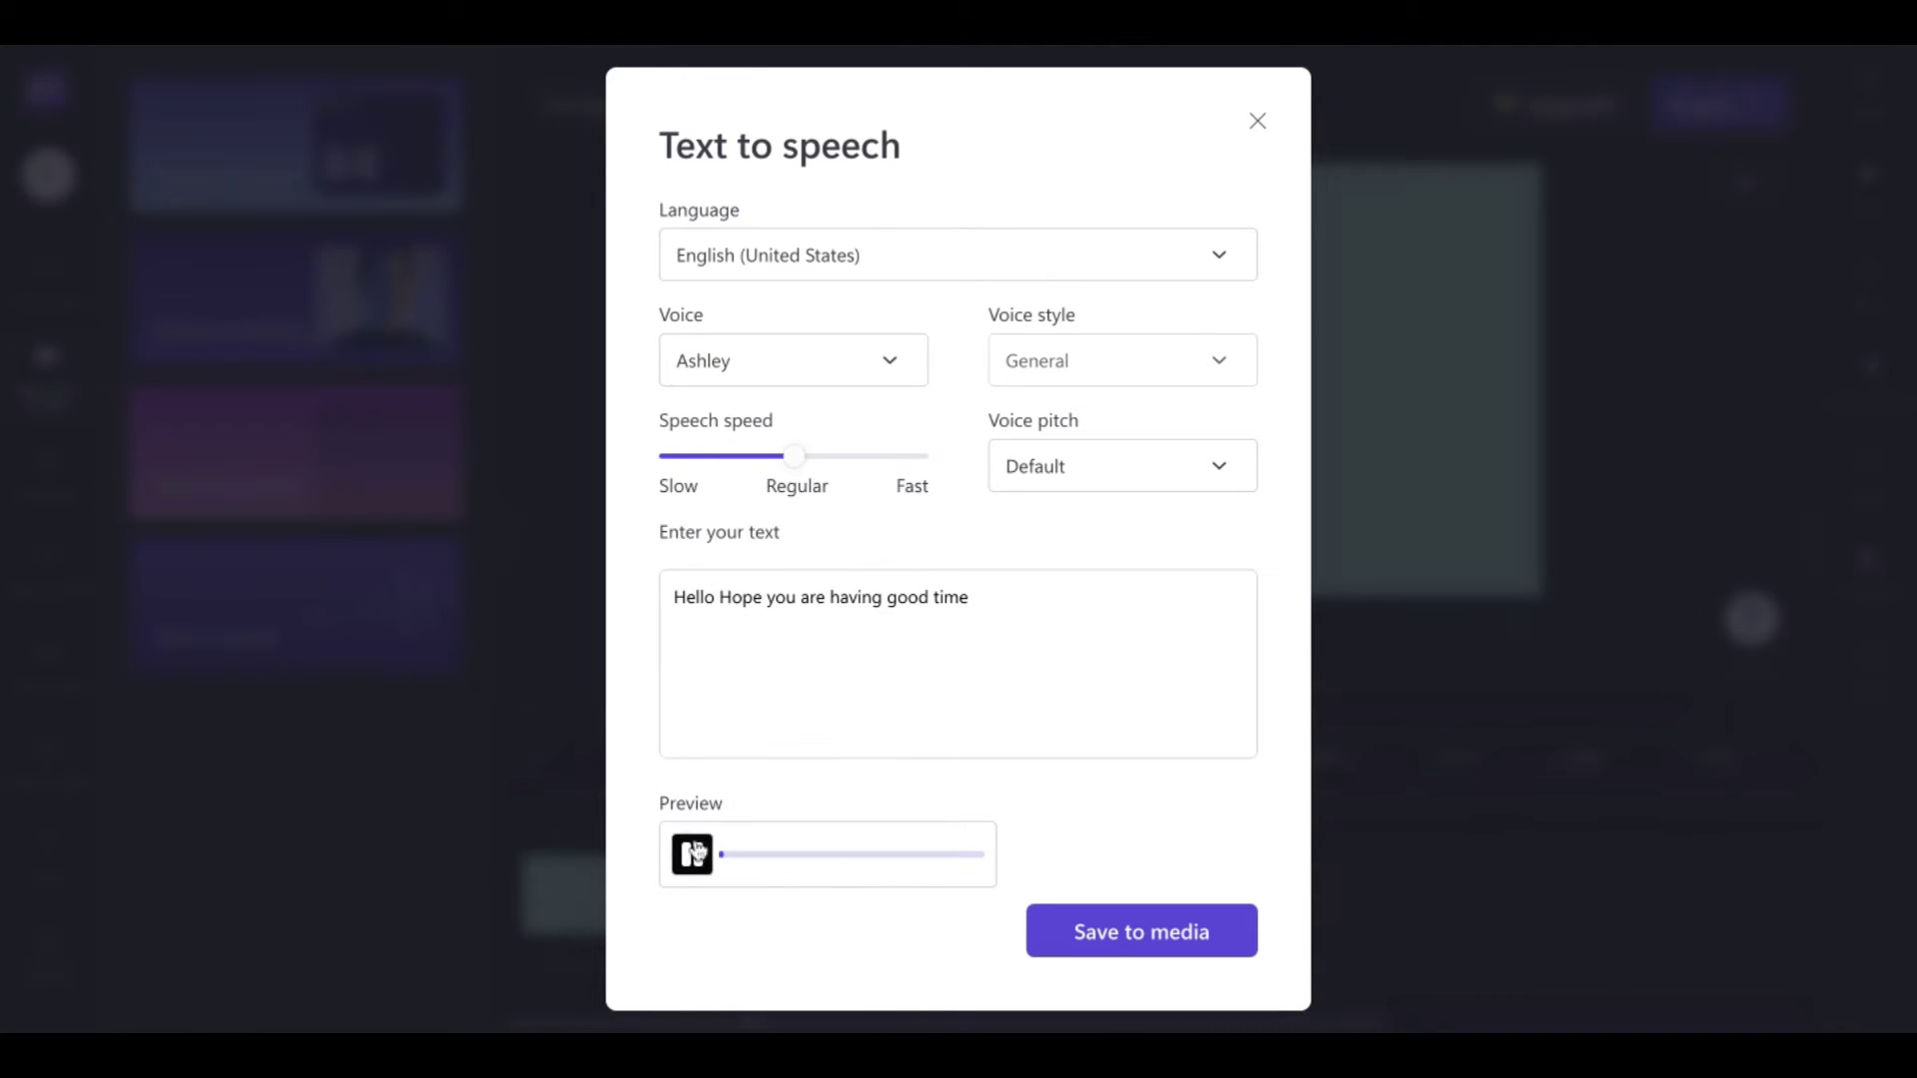
left_click(889, 363)
left_click(788, 789)
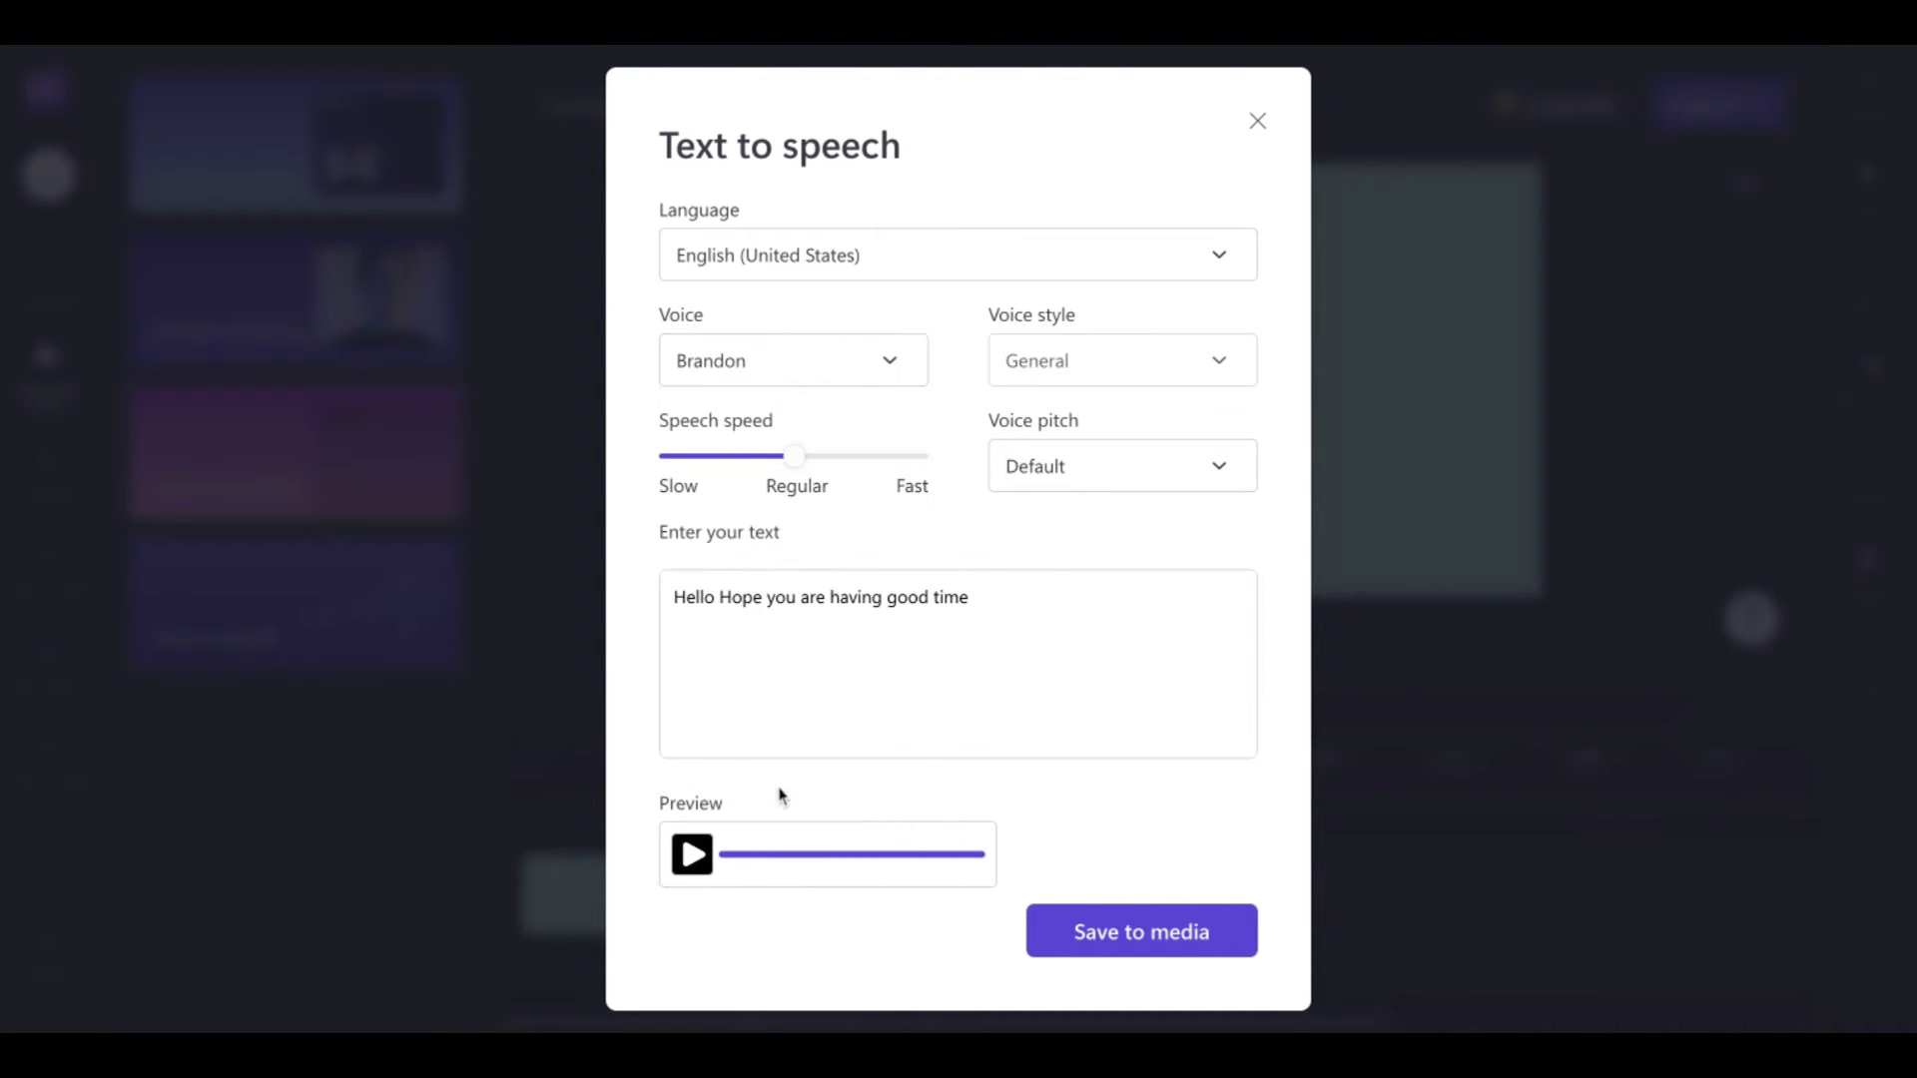
left_click(693, 855)
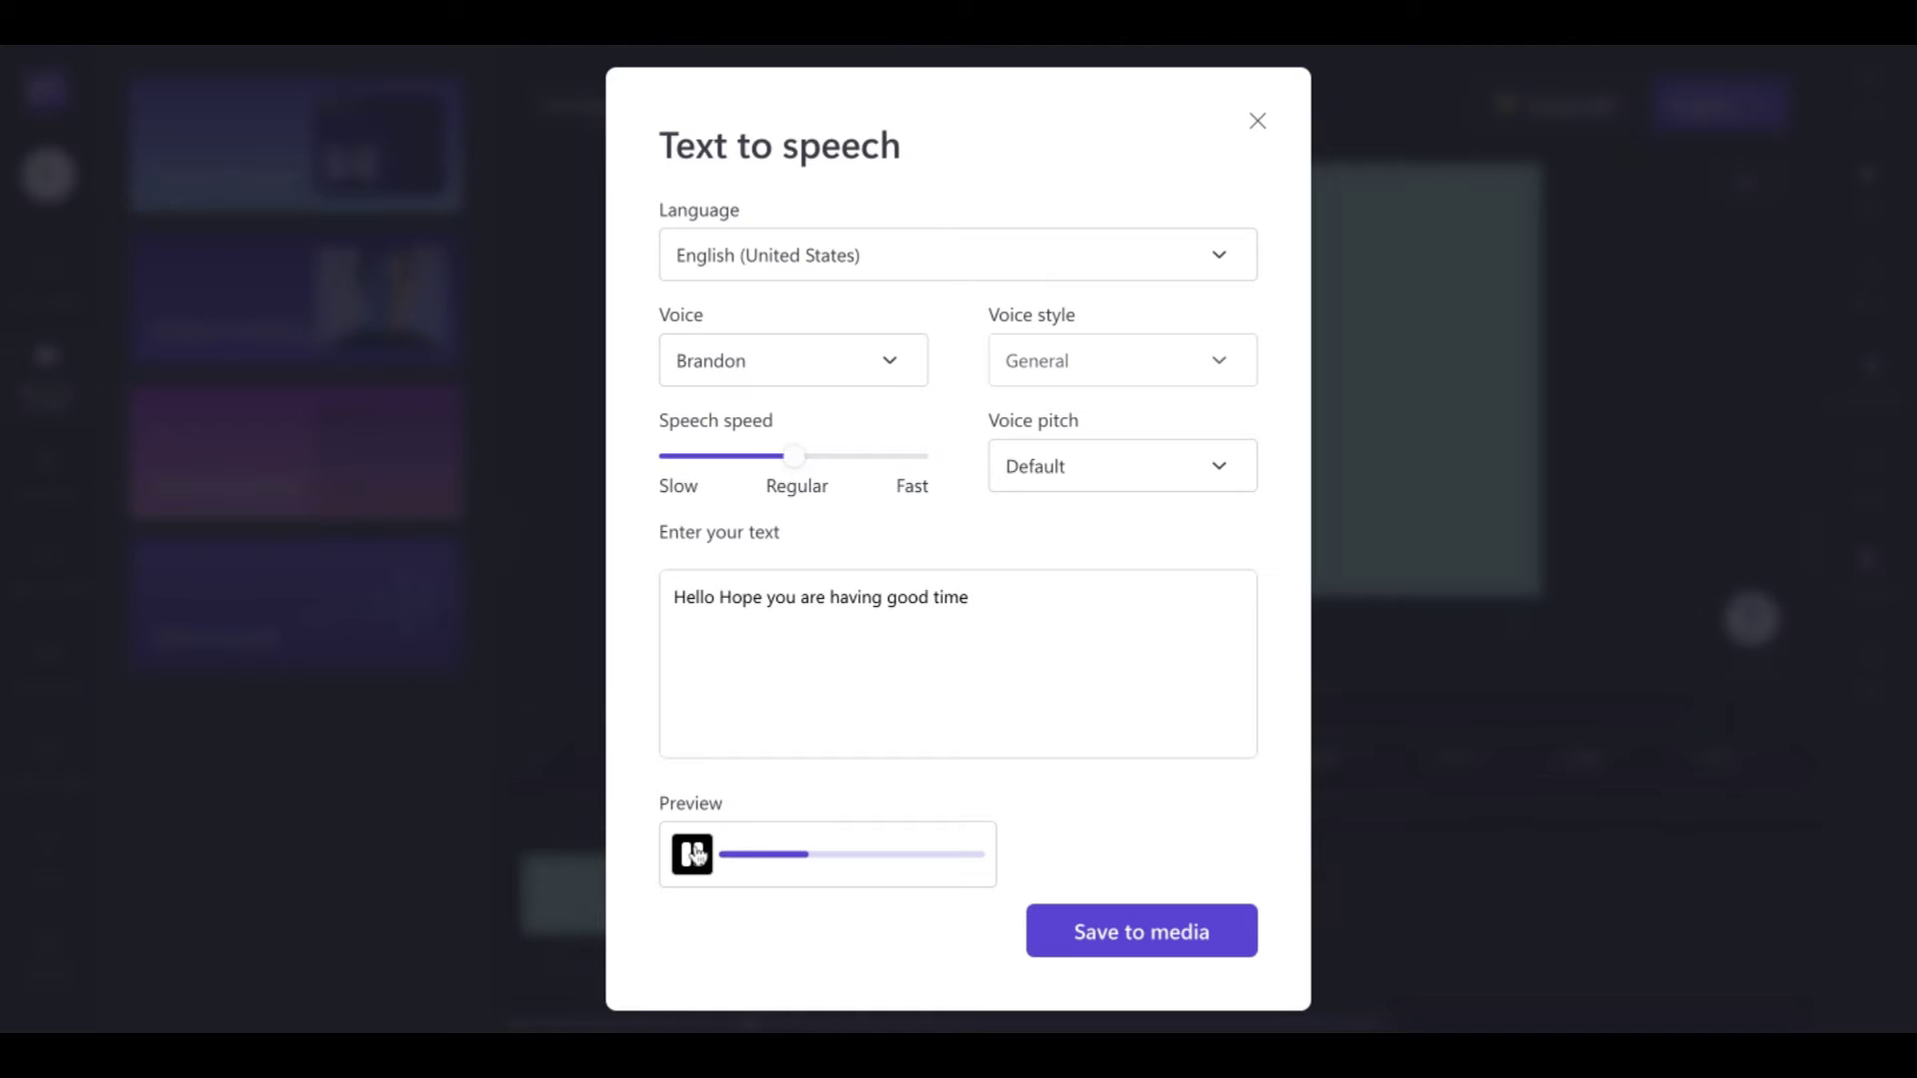
Preview the speech text with the Christopher voice and with the Cora voice
left_click(883, 364)
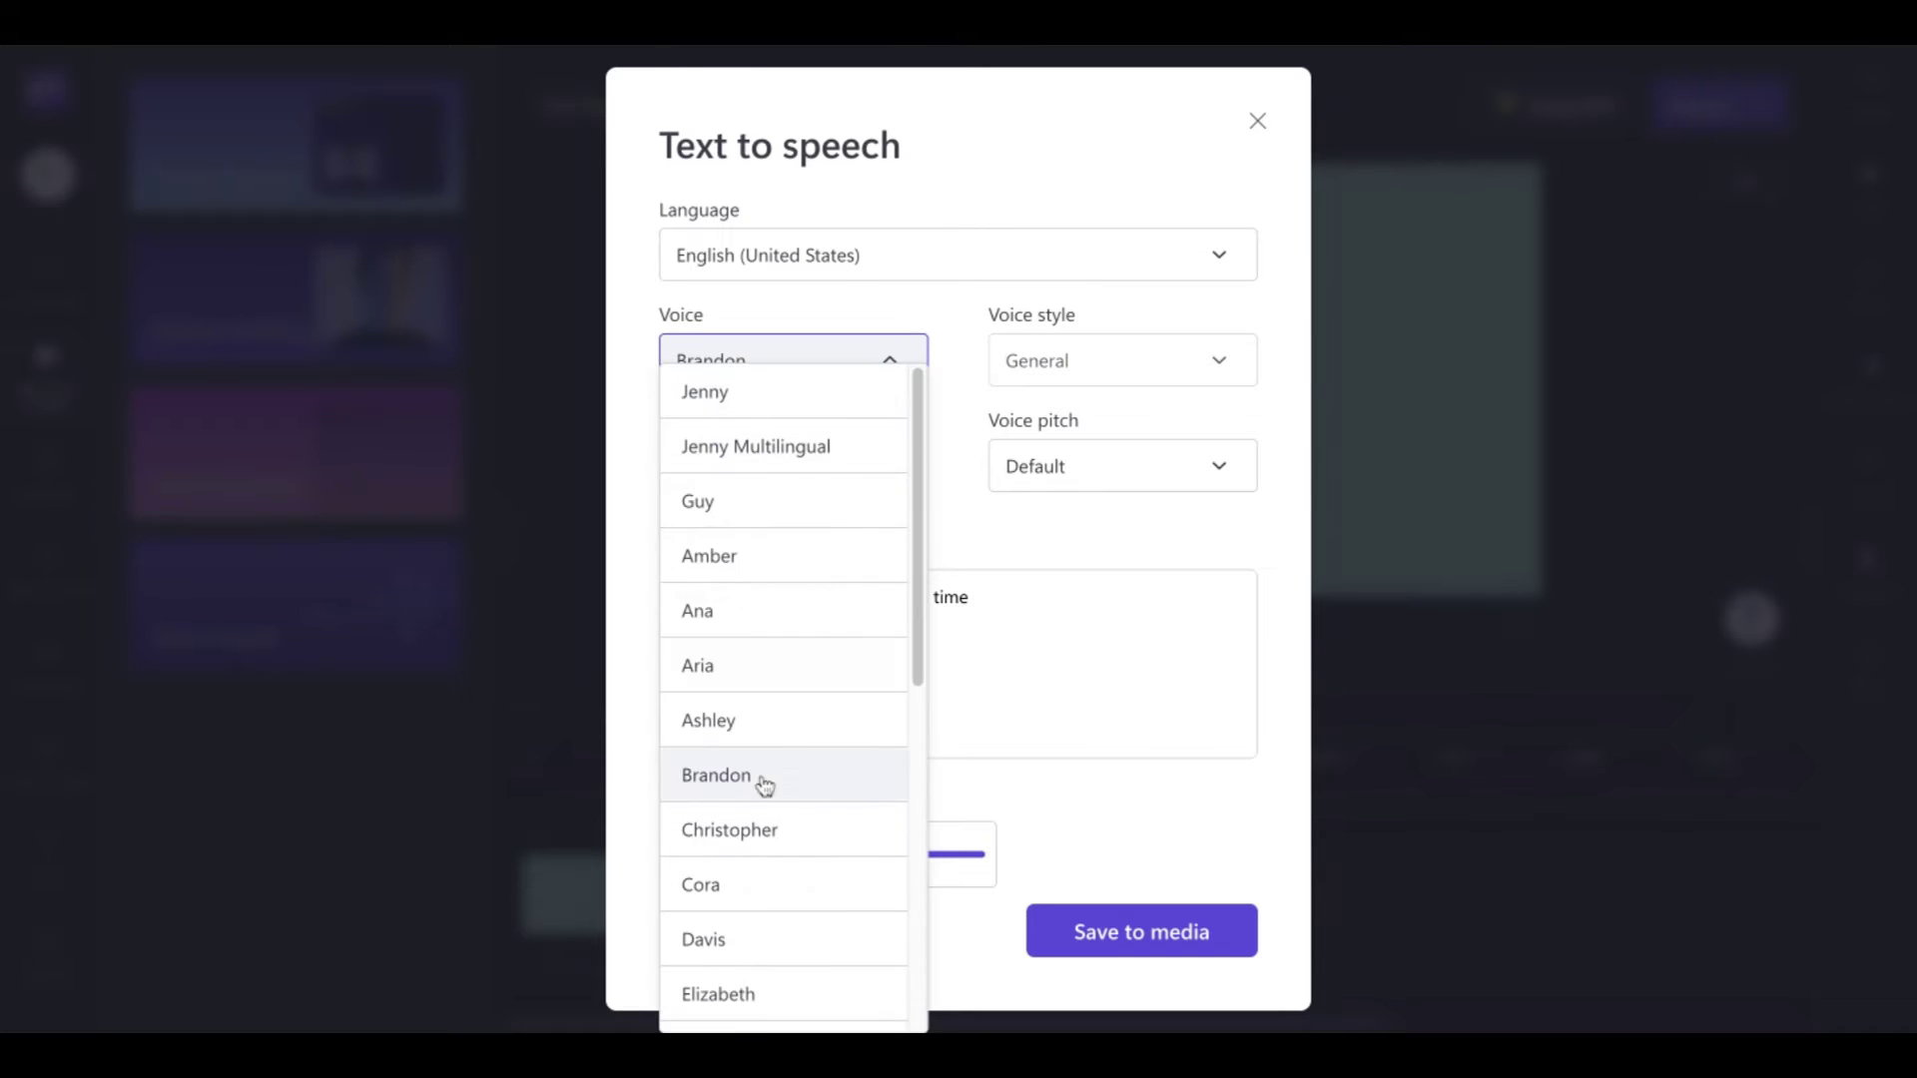
left_click(754, 842)
left_click(693, 855)
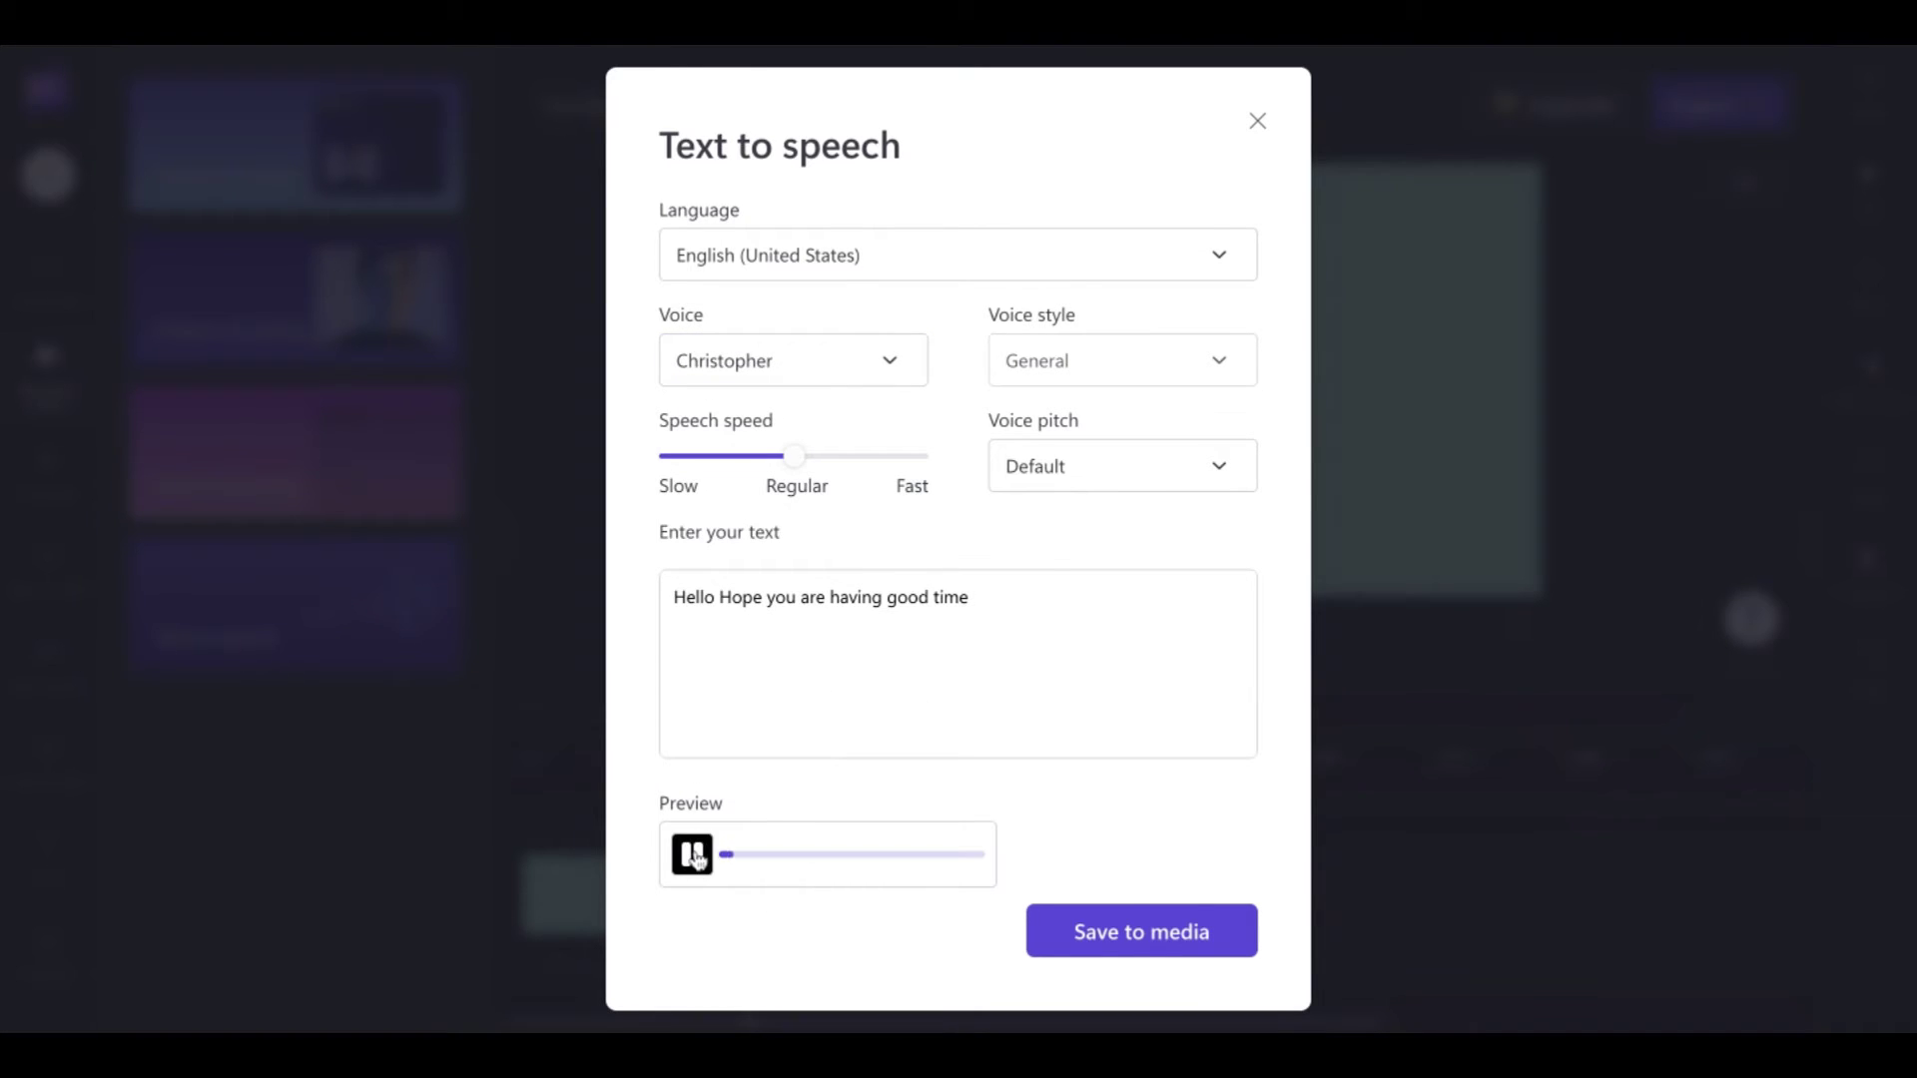
left_click(894, 369)
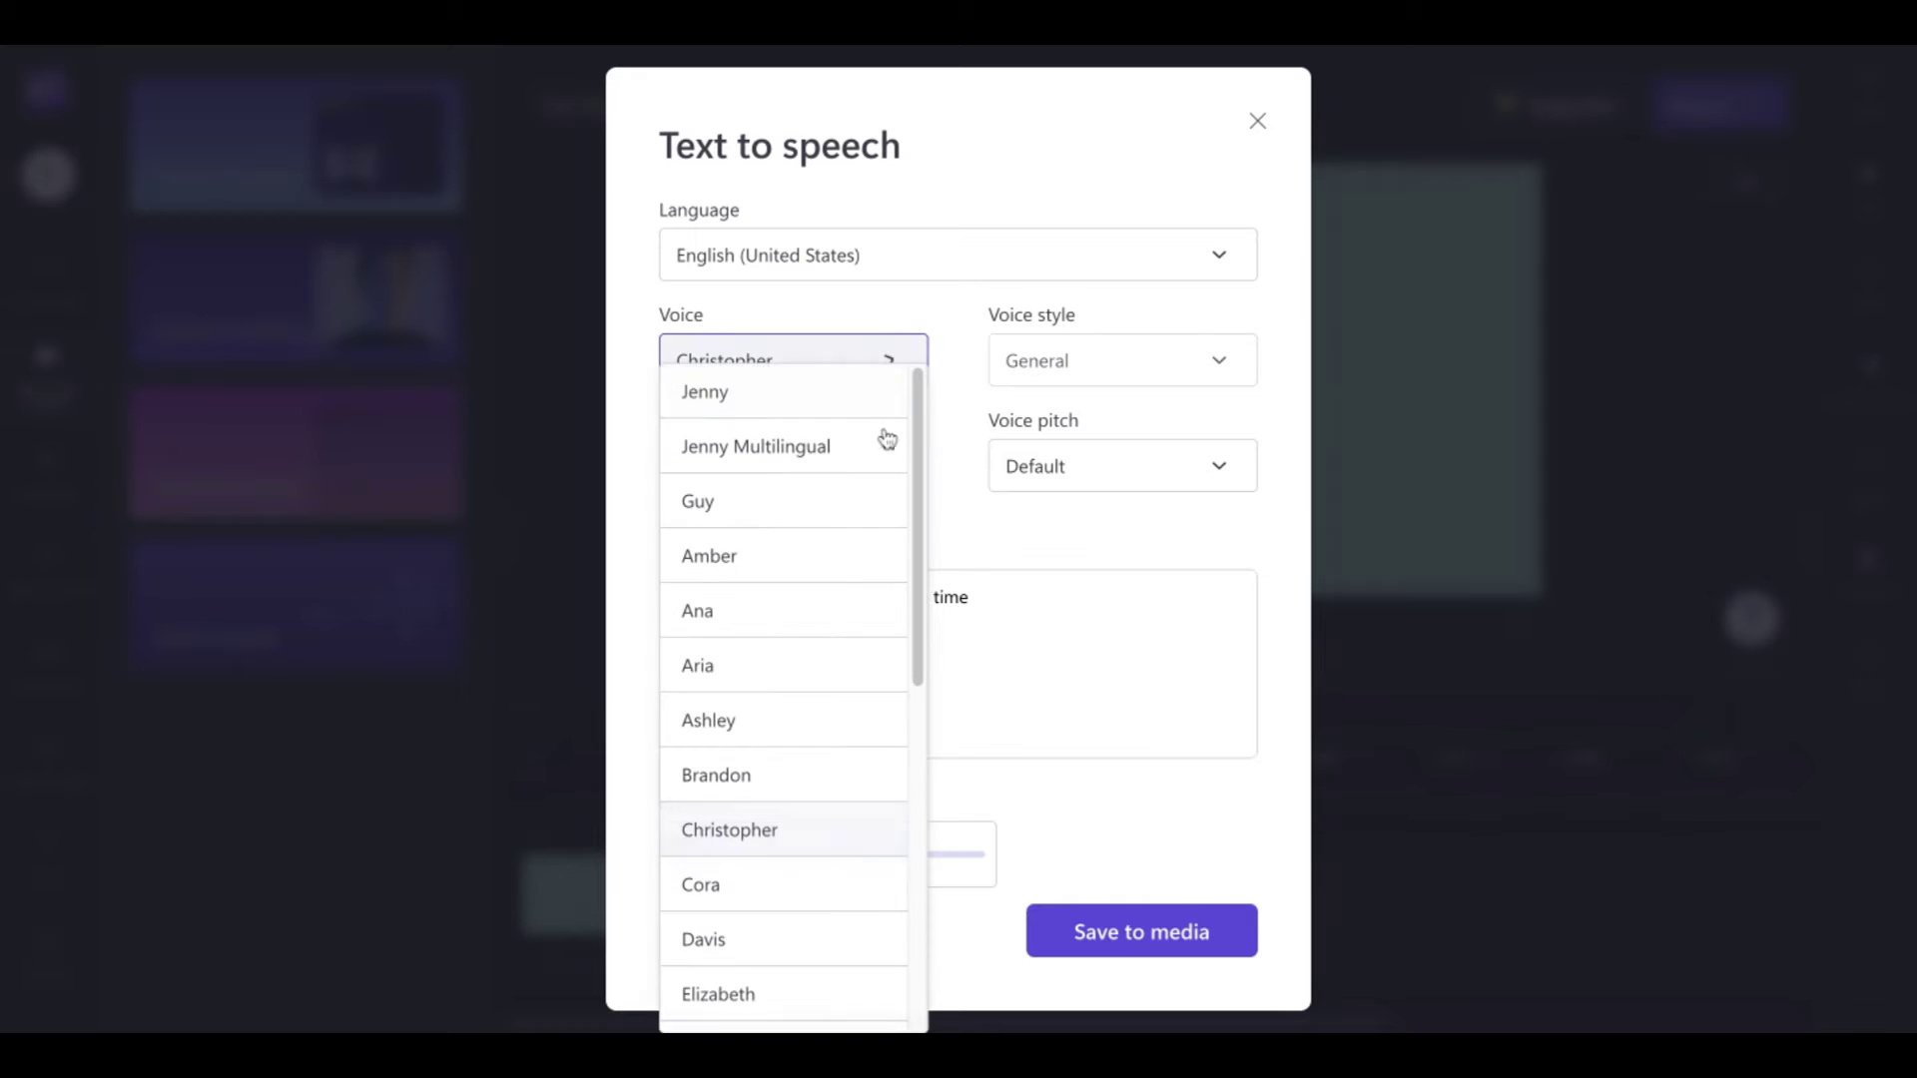
left_click(738, 892)
left_click(696, 858)
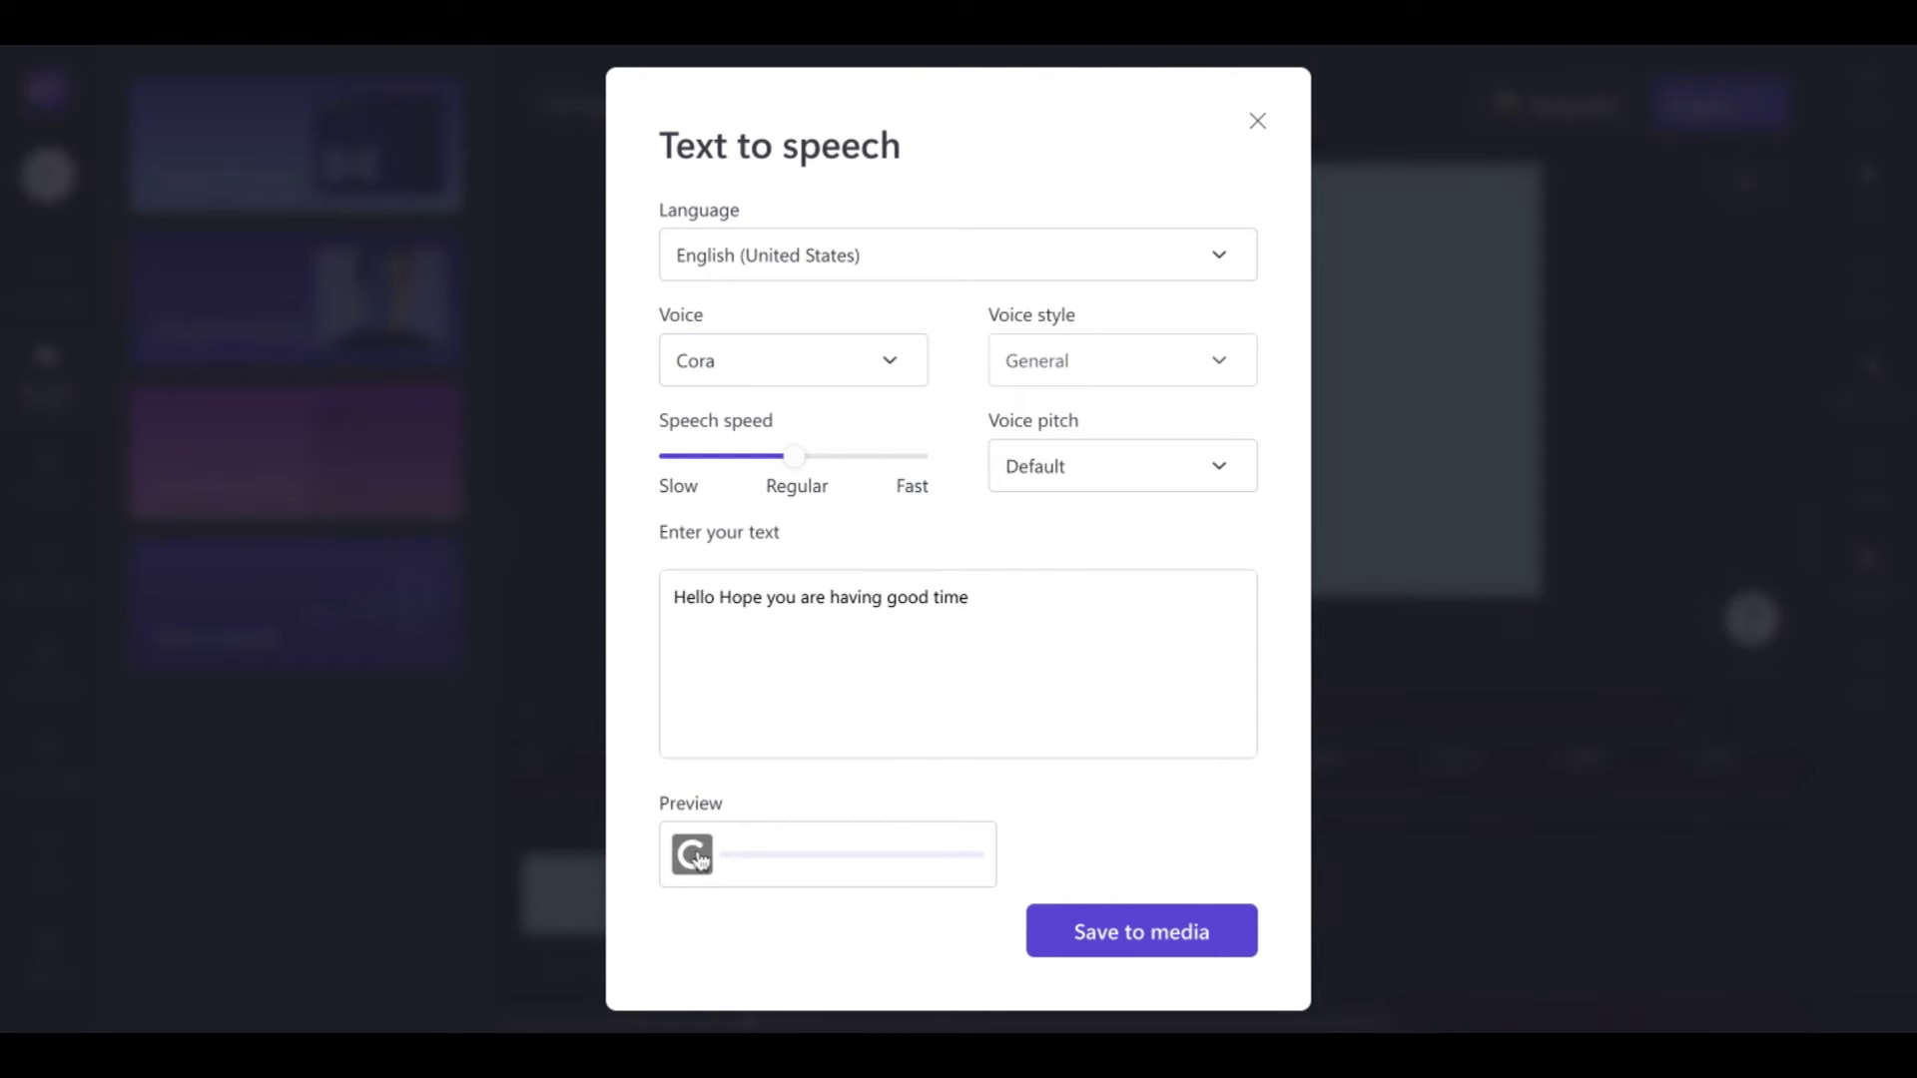
Preview the speech text with the Davis voice and with the Elizabeth voice
left_click(889, 363)
left_click(736, 943)
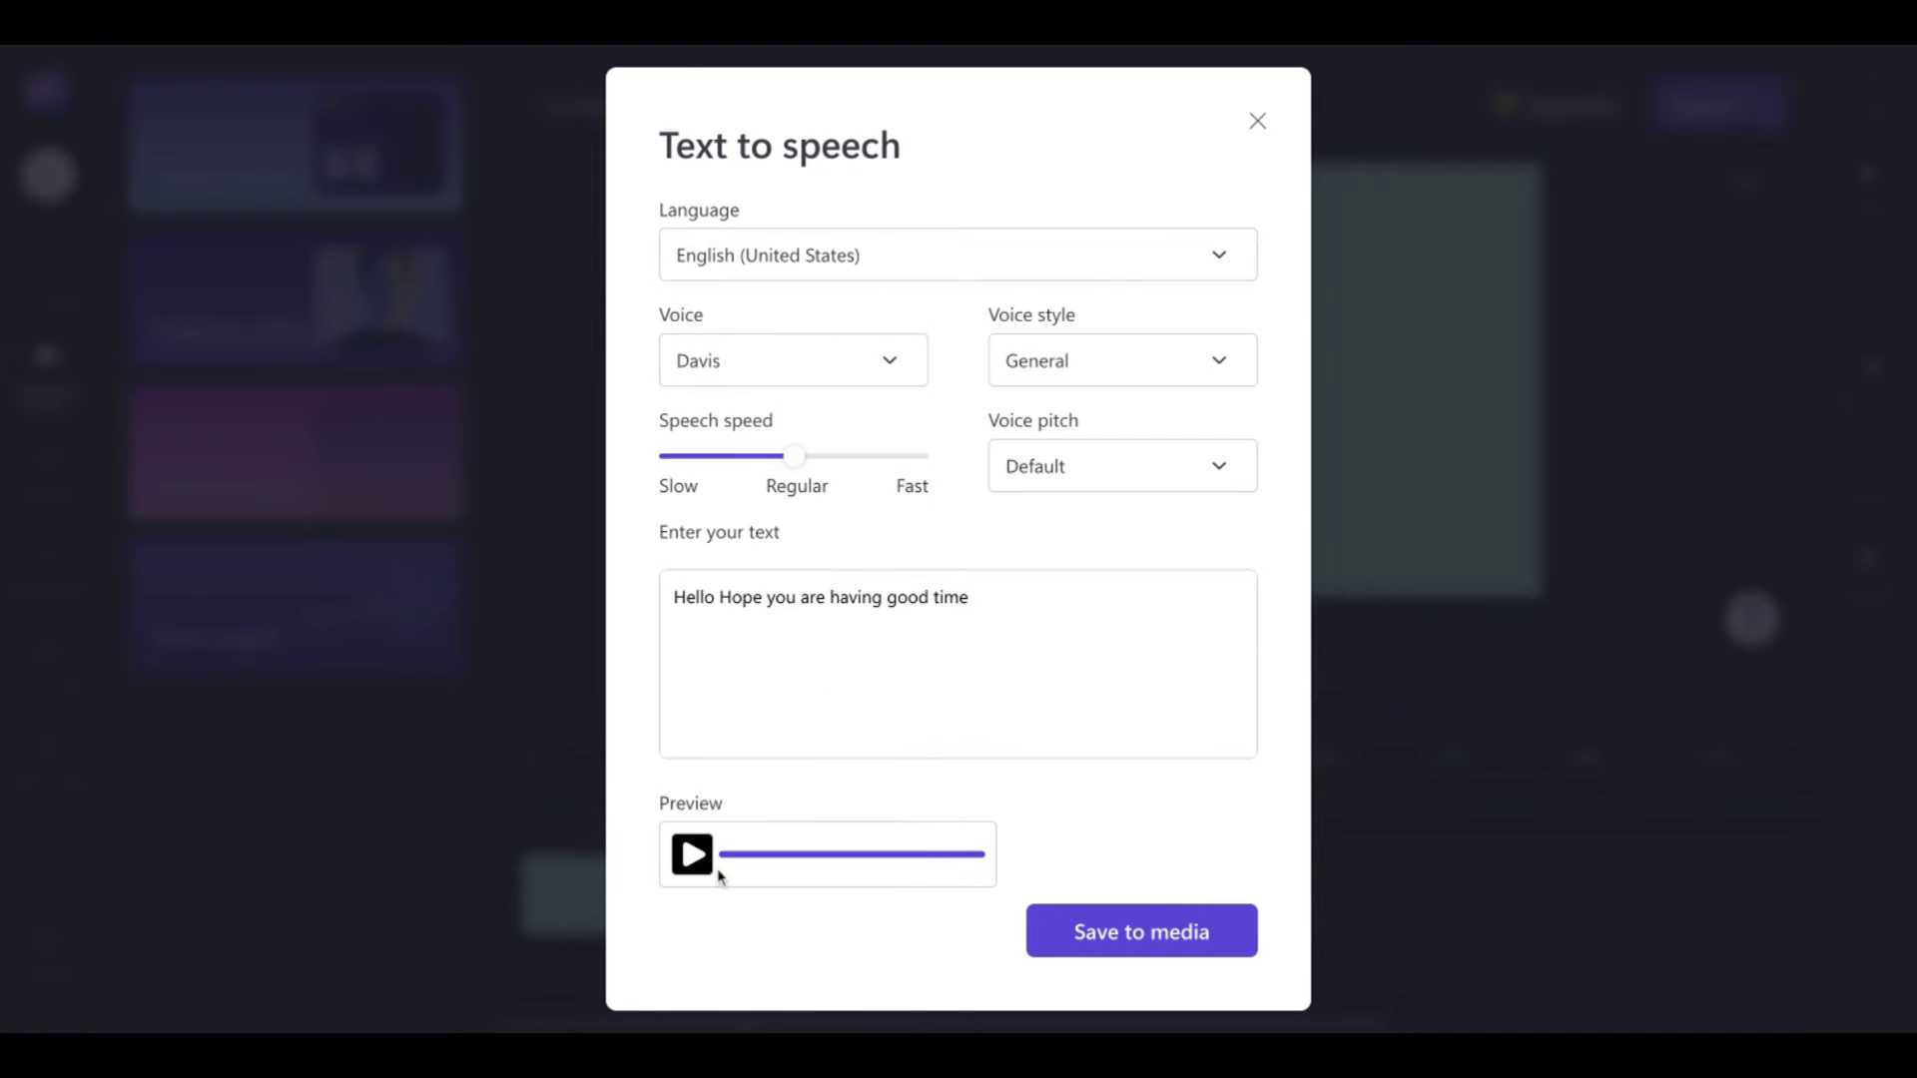
left_click(699, 856)
left_click(894, 366)
scroll(921, 475, "down", 1)
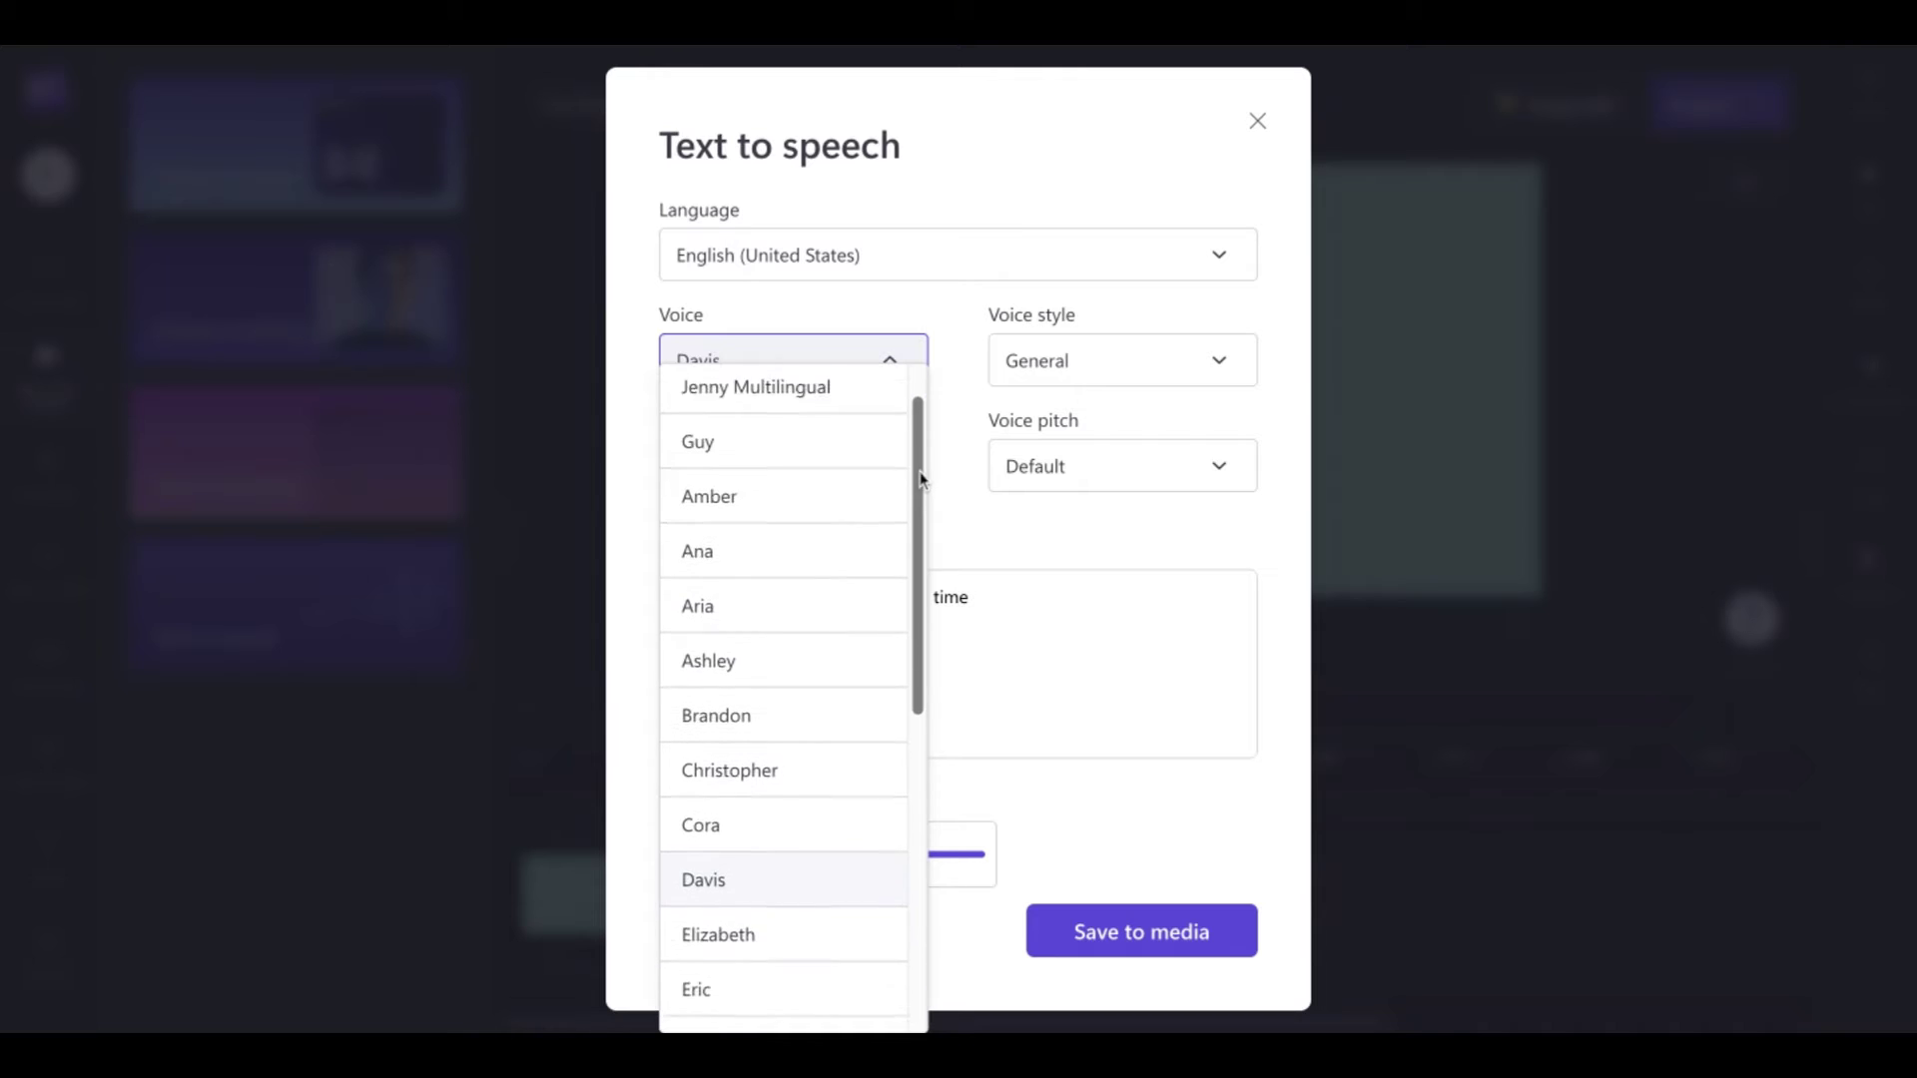
scroll(920, 477, "down", 3)
left_click(788, 514)
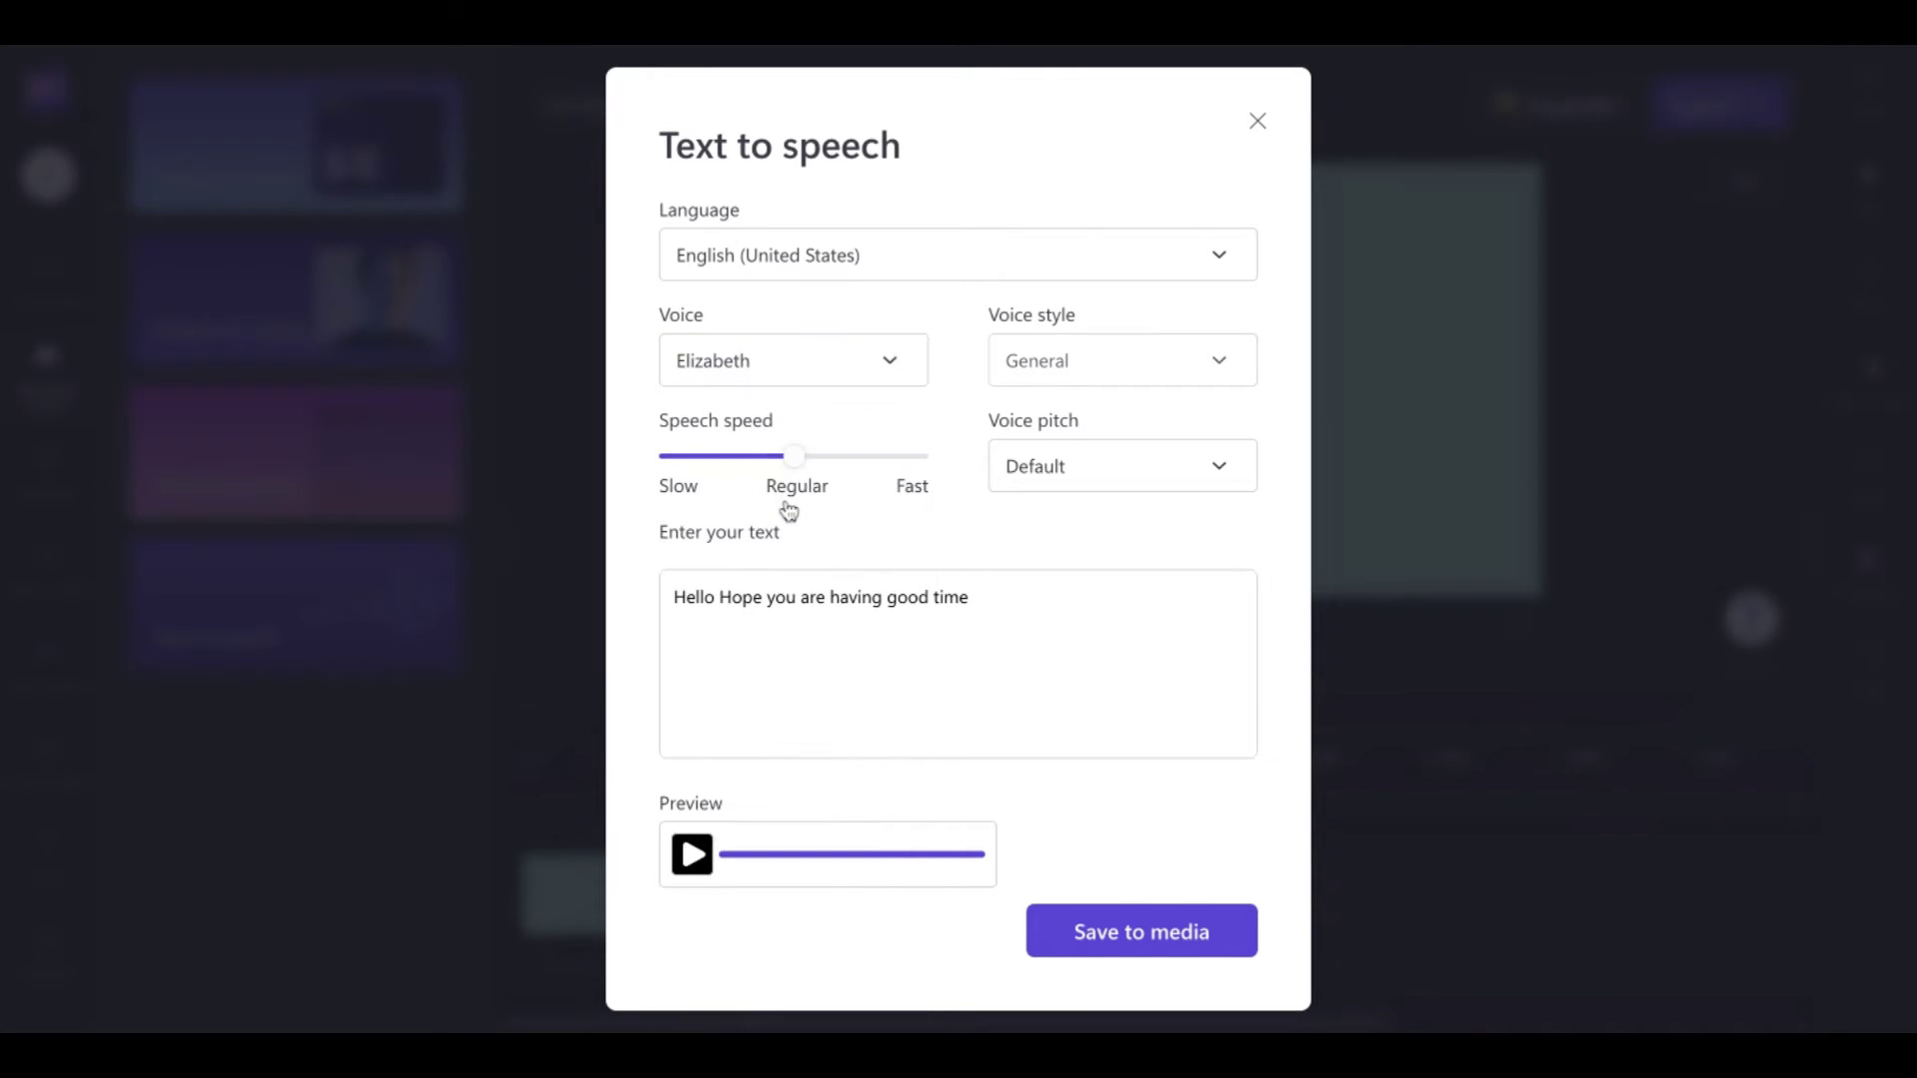
left_click(696, 857)
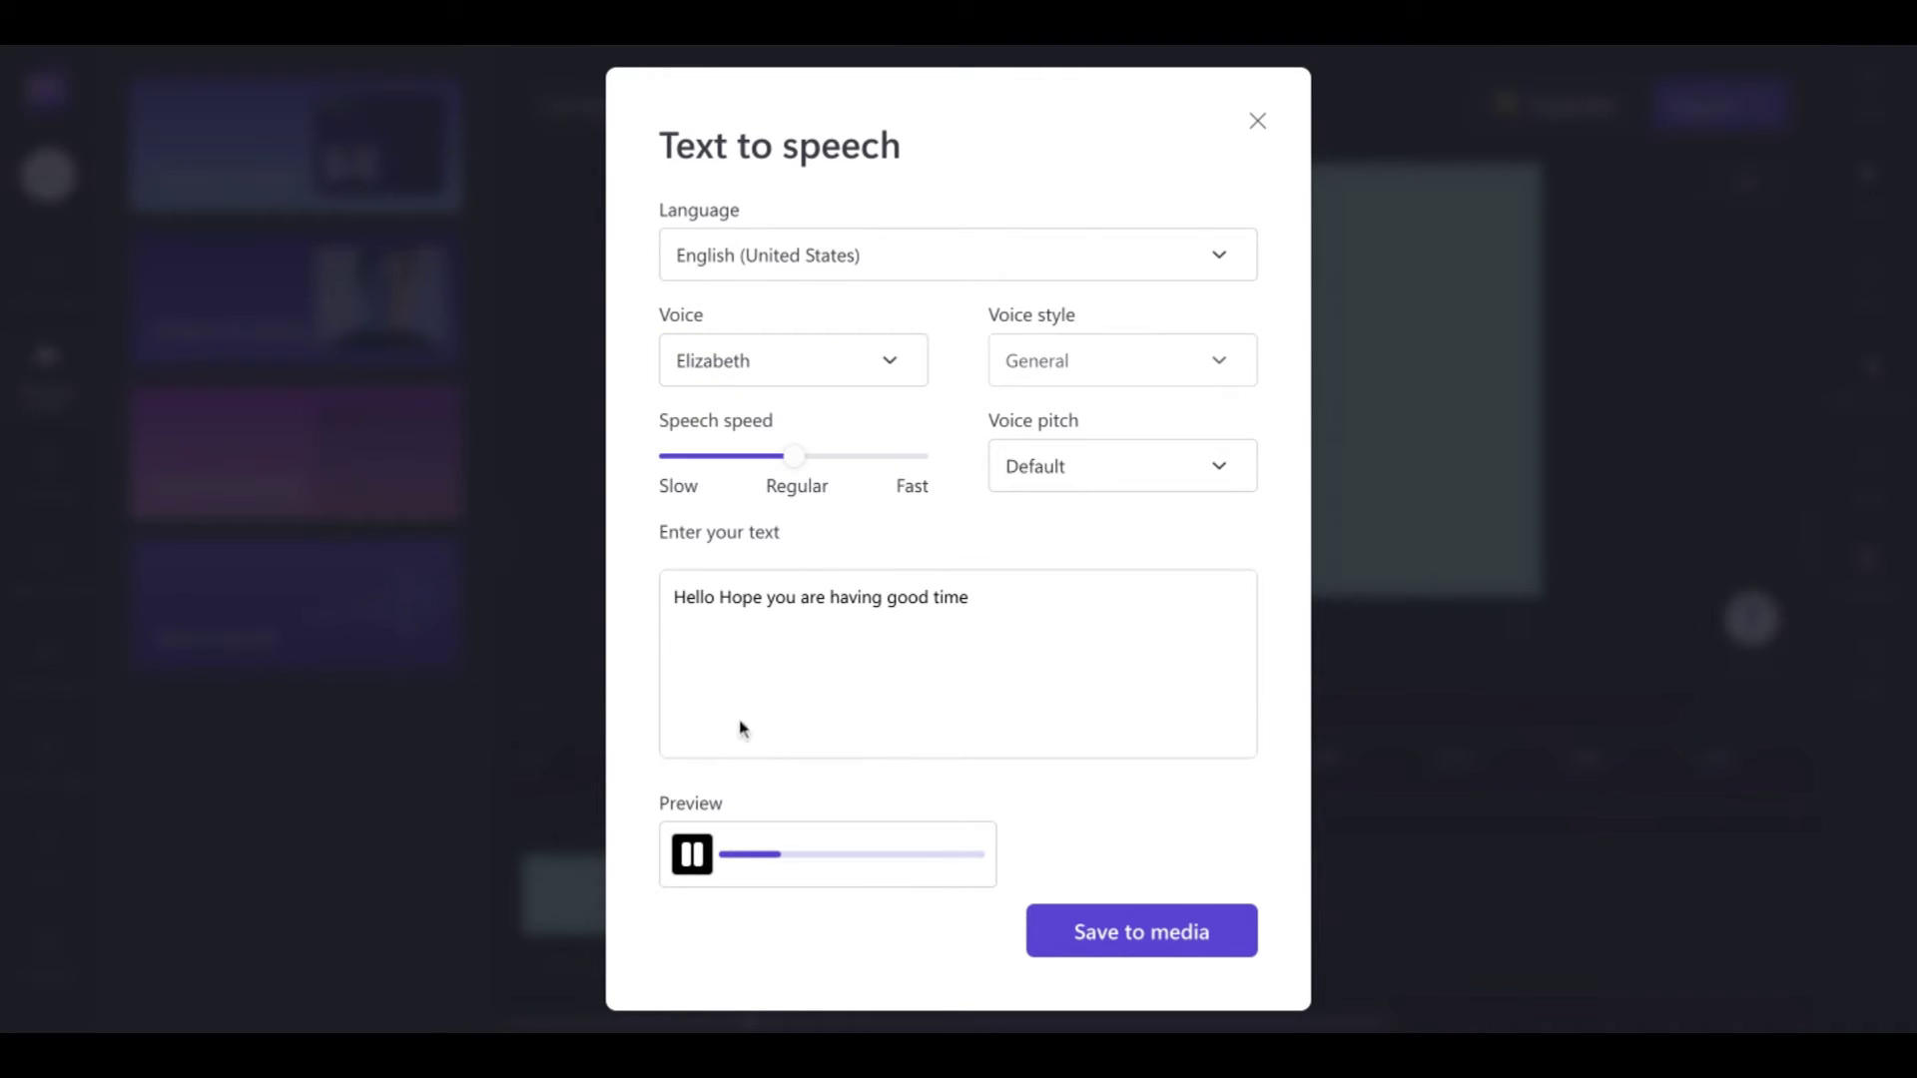
Preview the speech text with the Eric voice and with the Jacob voice
left_click(889, 363)
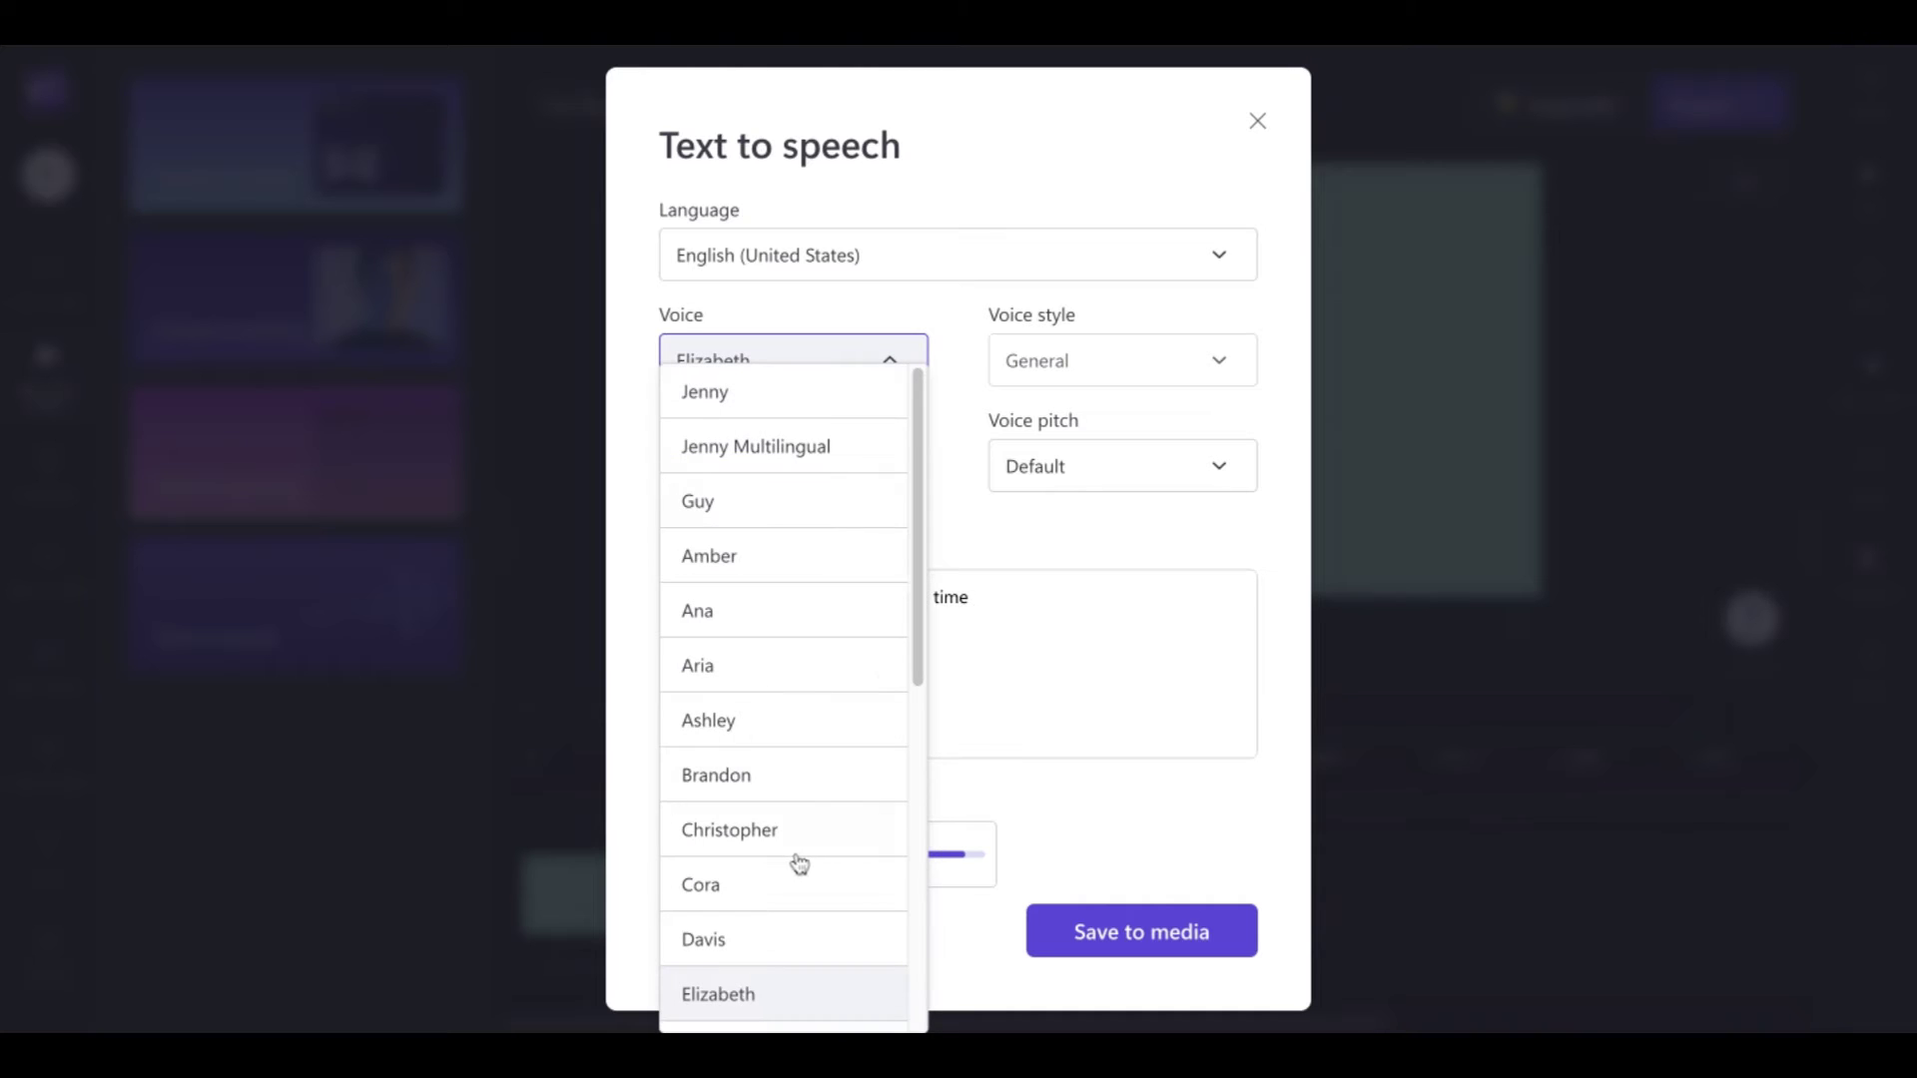
scroll(917, 593, "down", 3)
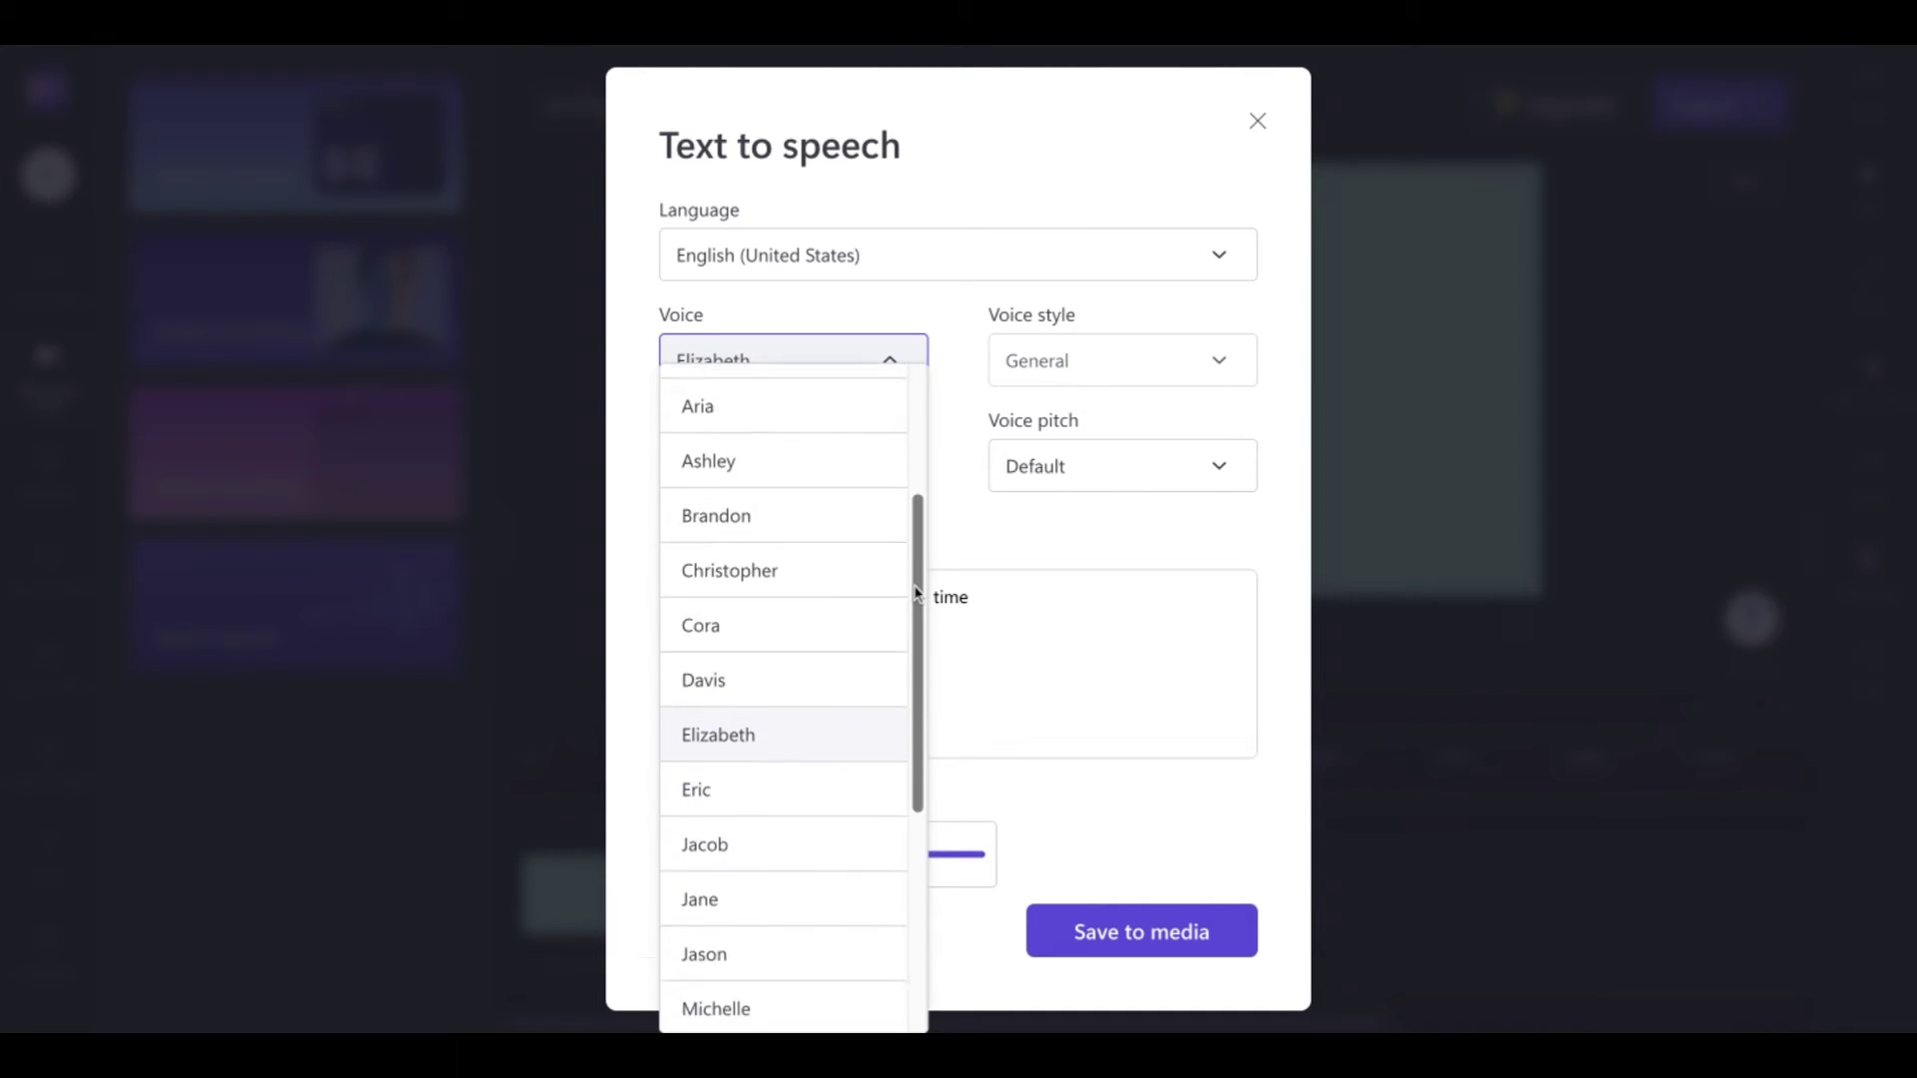
scroll(916, 593, "down", 1)
left_click(799, 659)
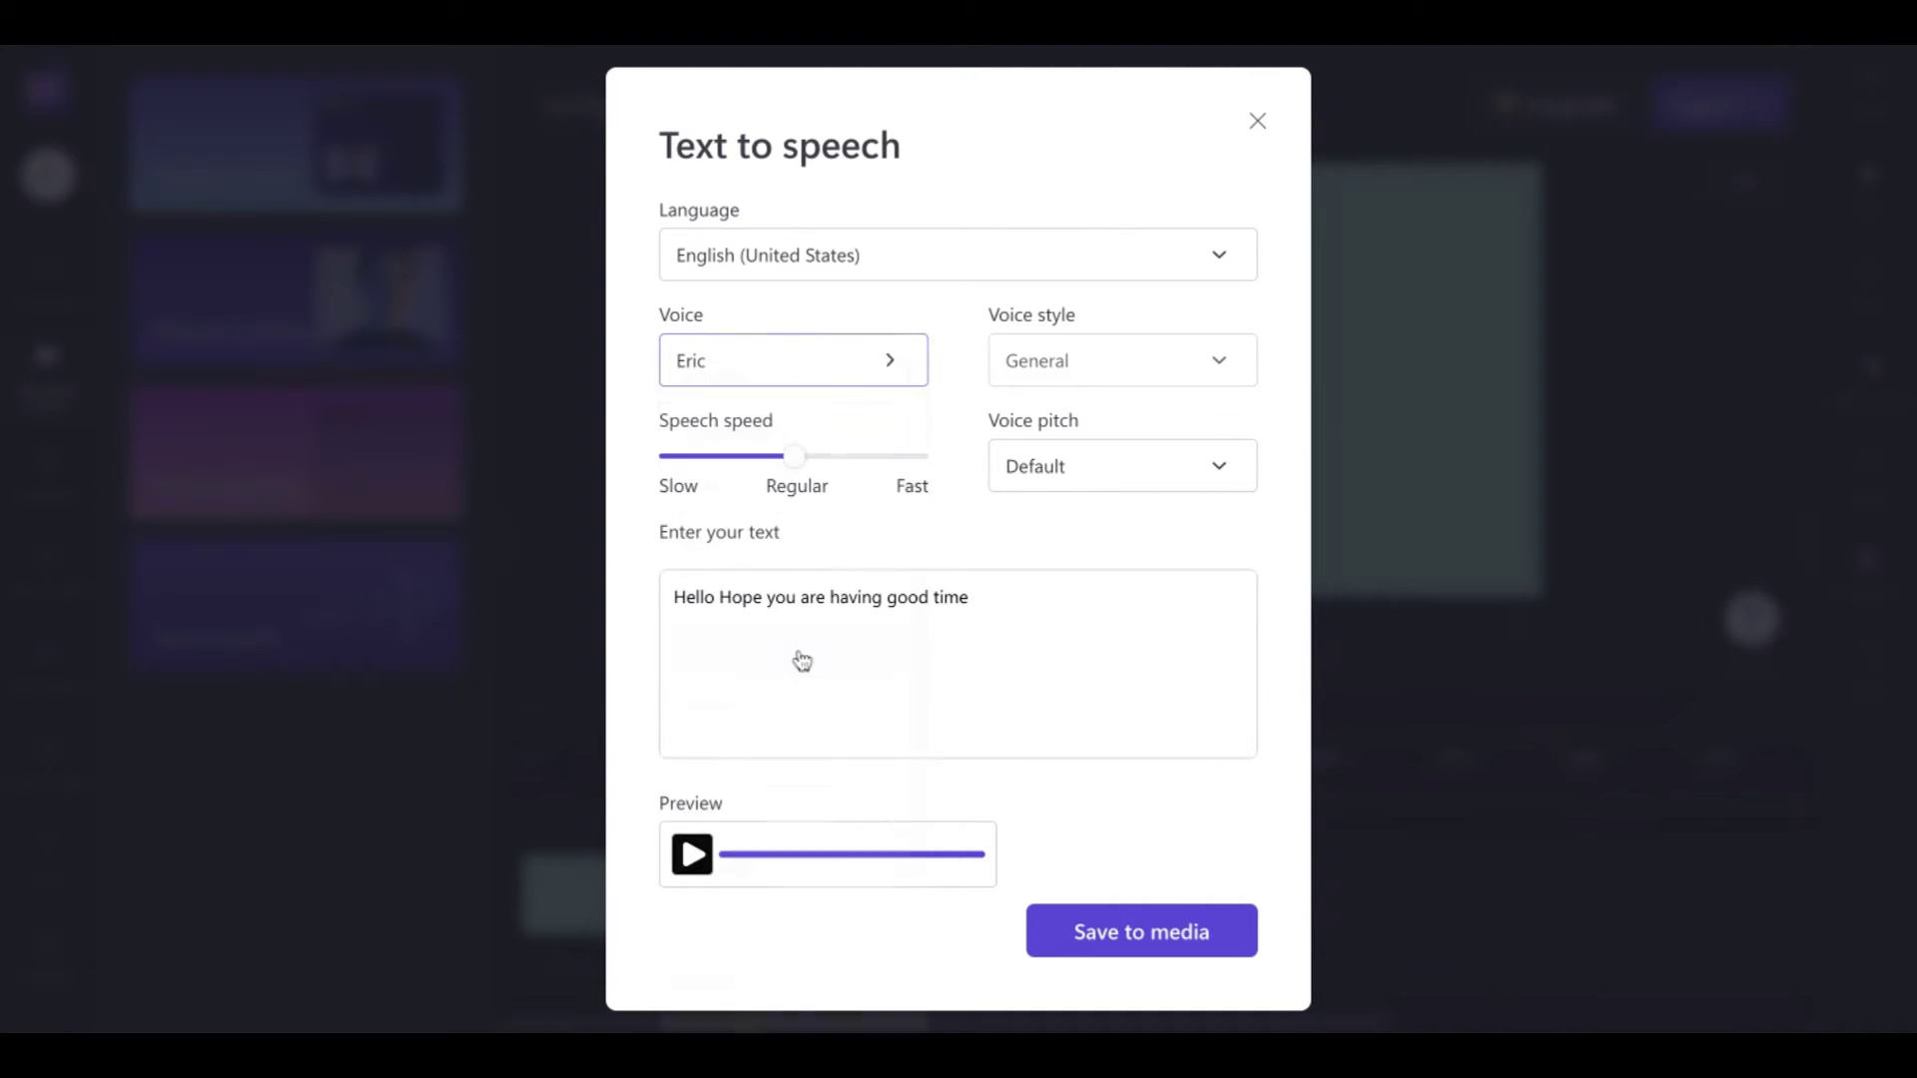
left_click(704, 854)
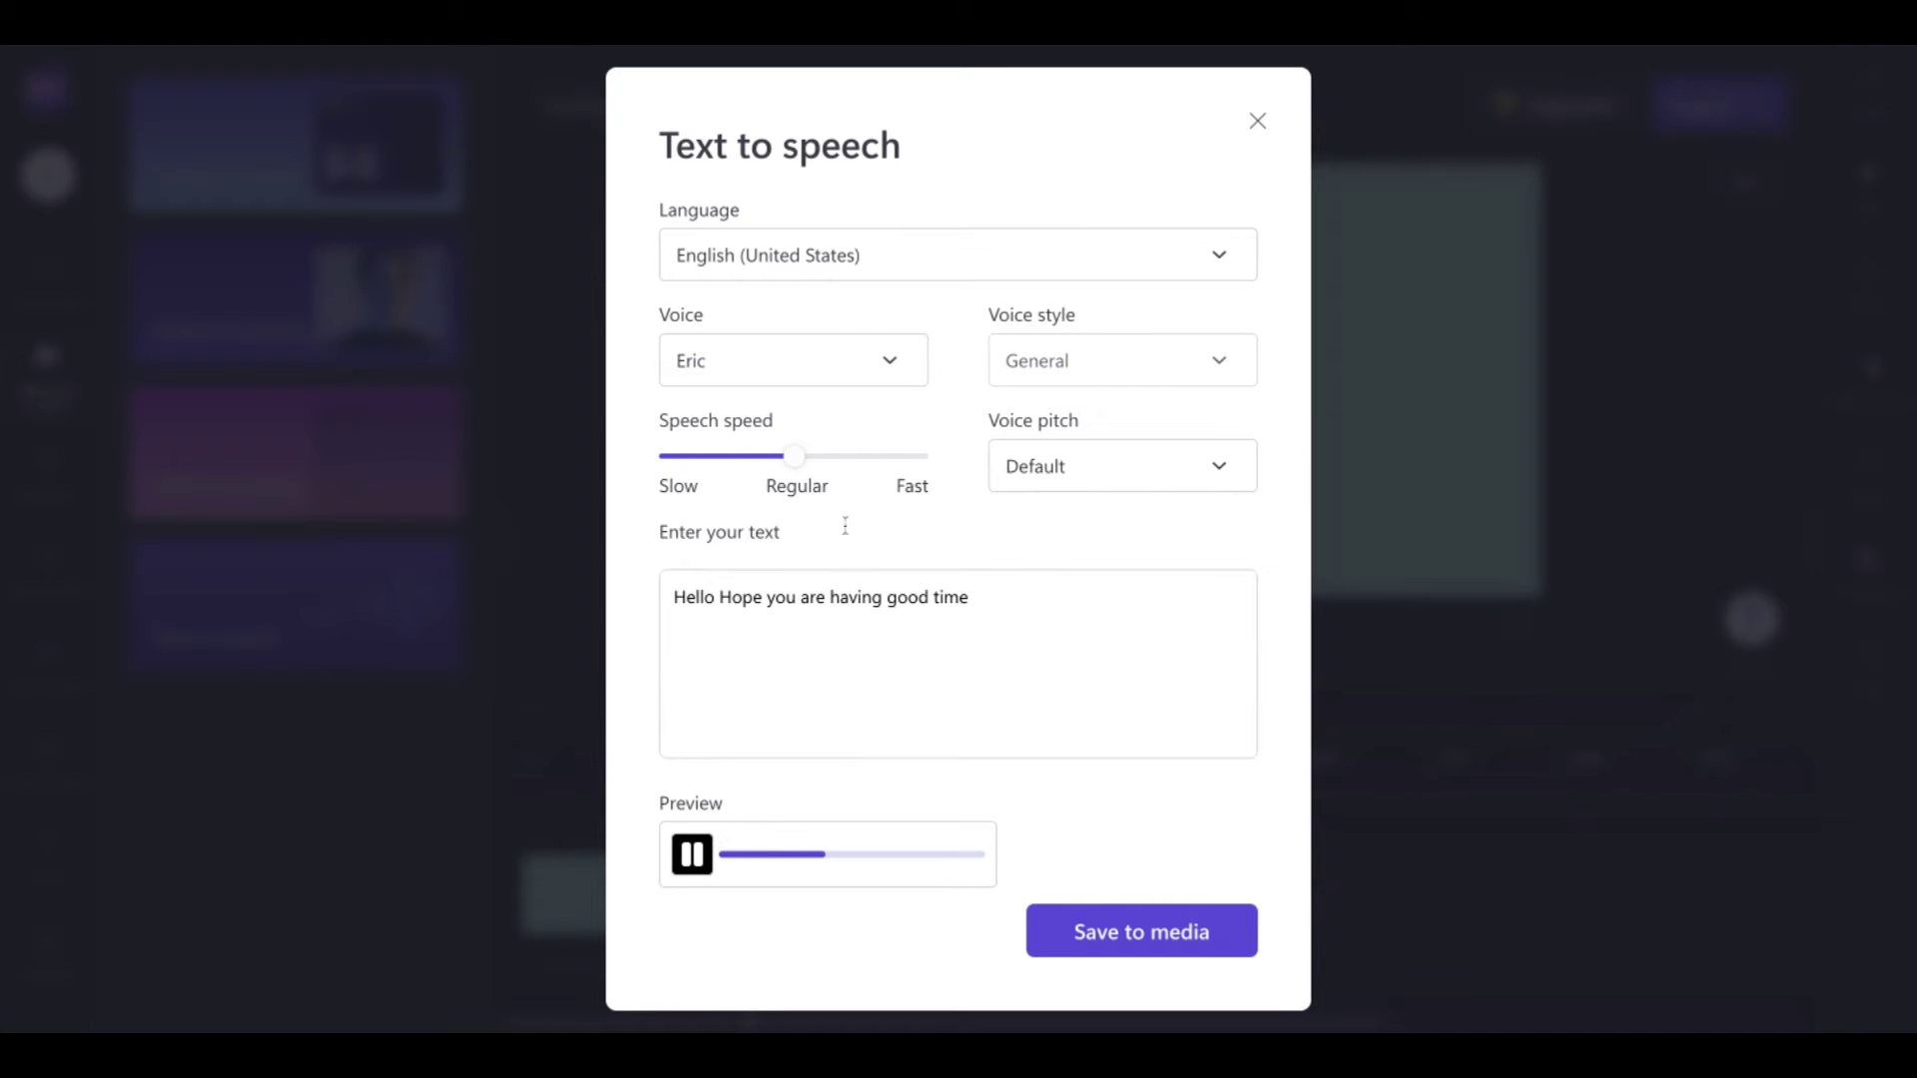
left_click(895, 364)
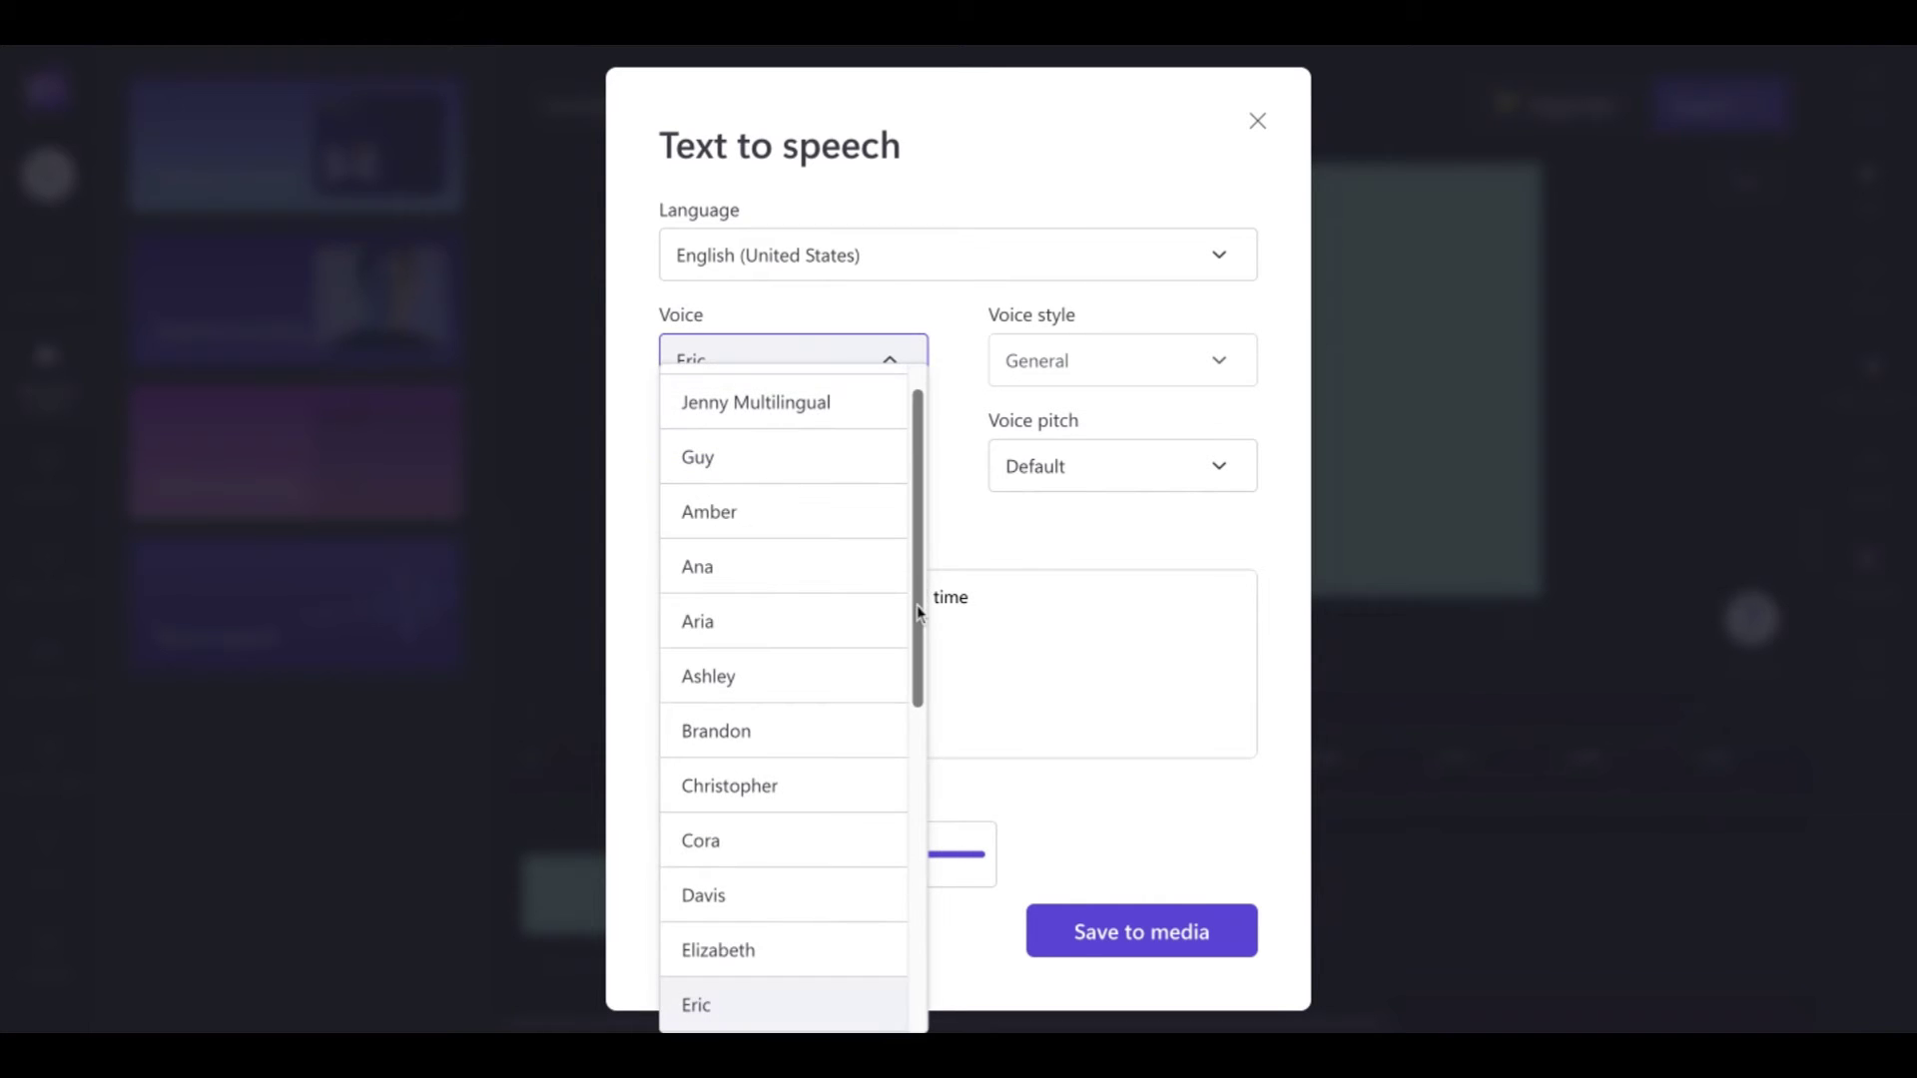
scroll(917, 614, "down", 1)
scroll(916, 613, "down", 3)
left_click(809, 678)
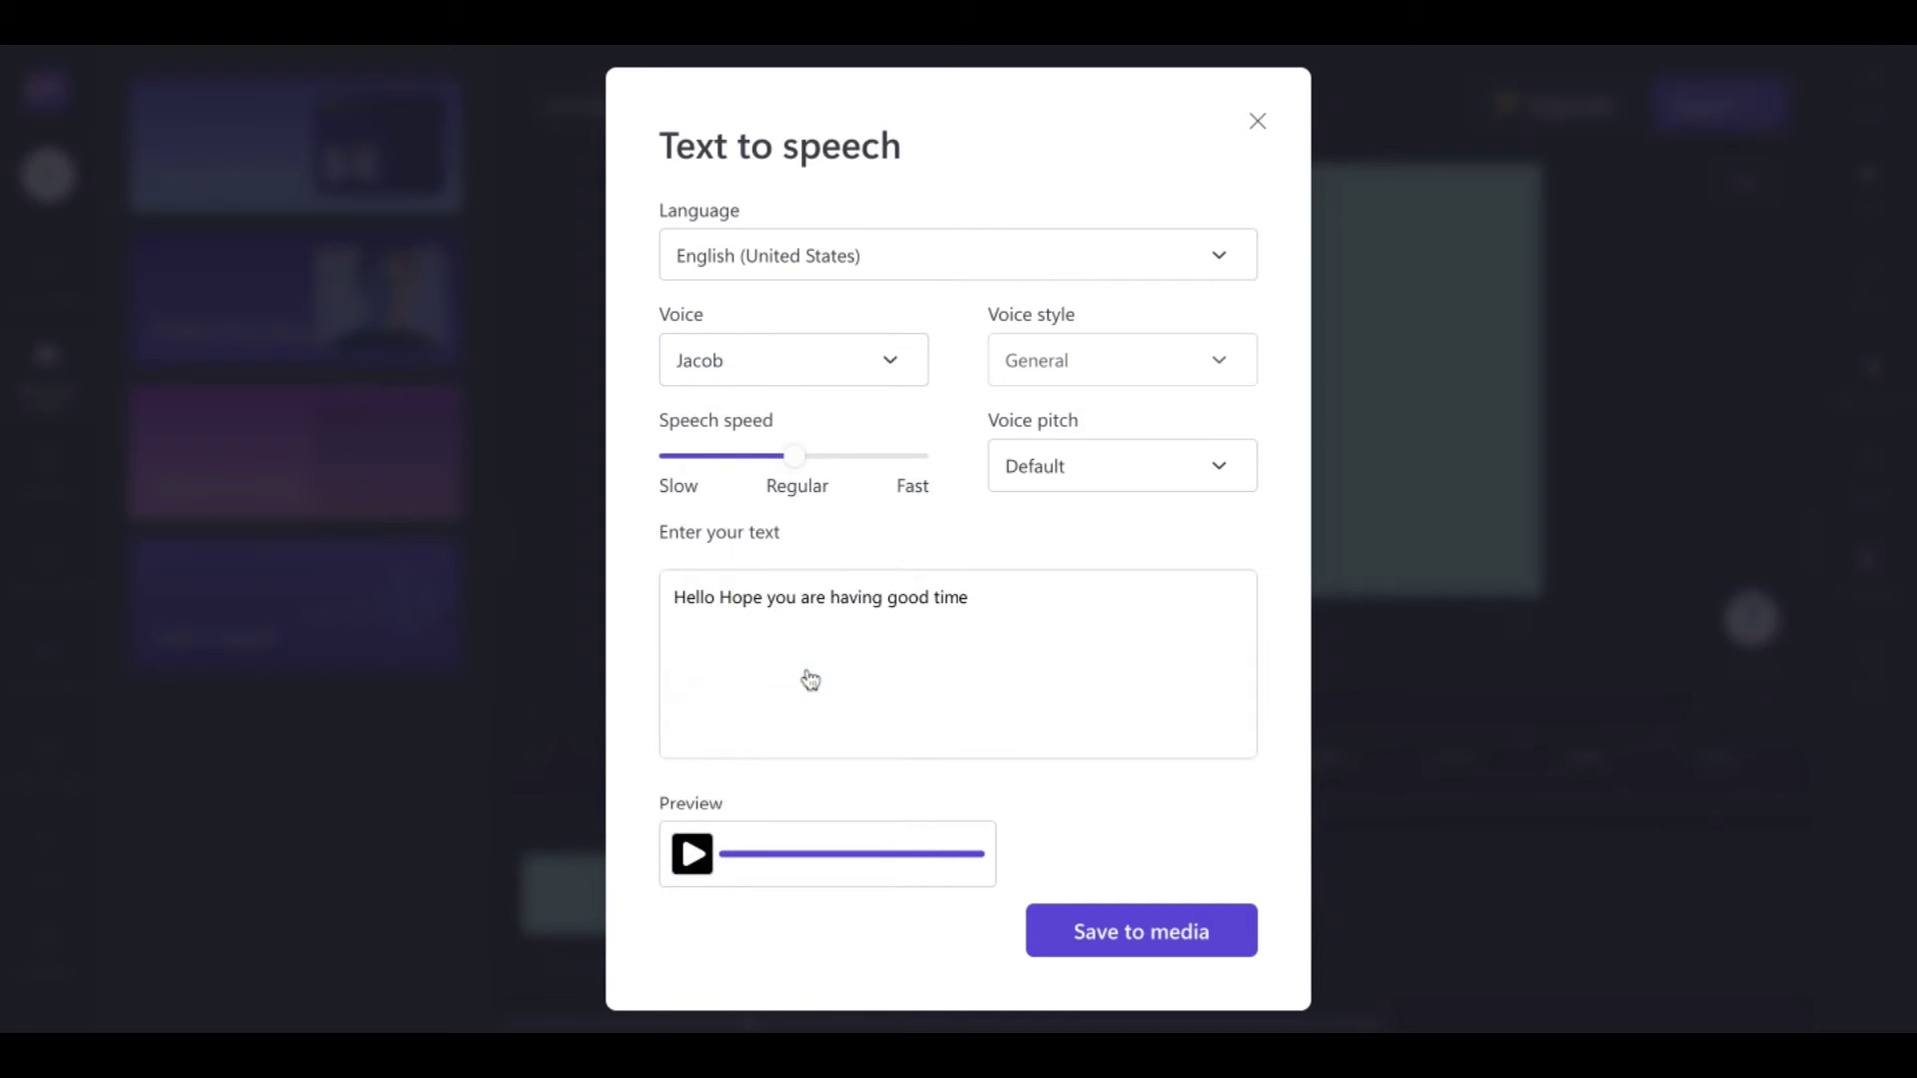
left_click(696, 864)
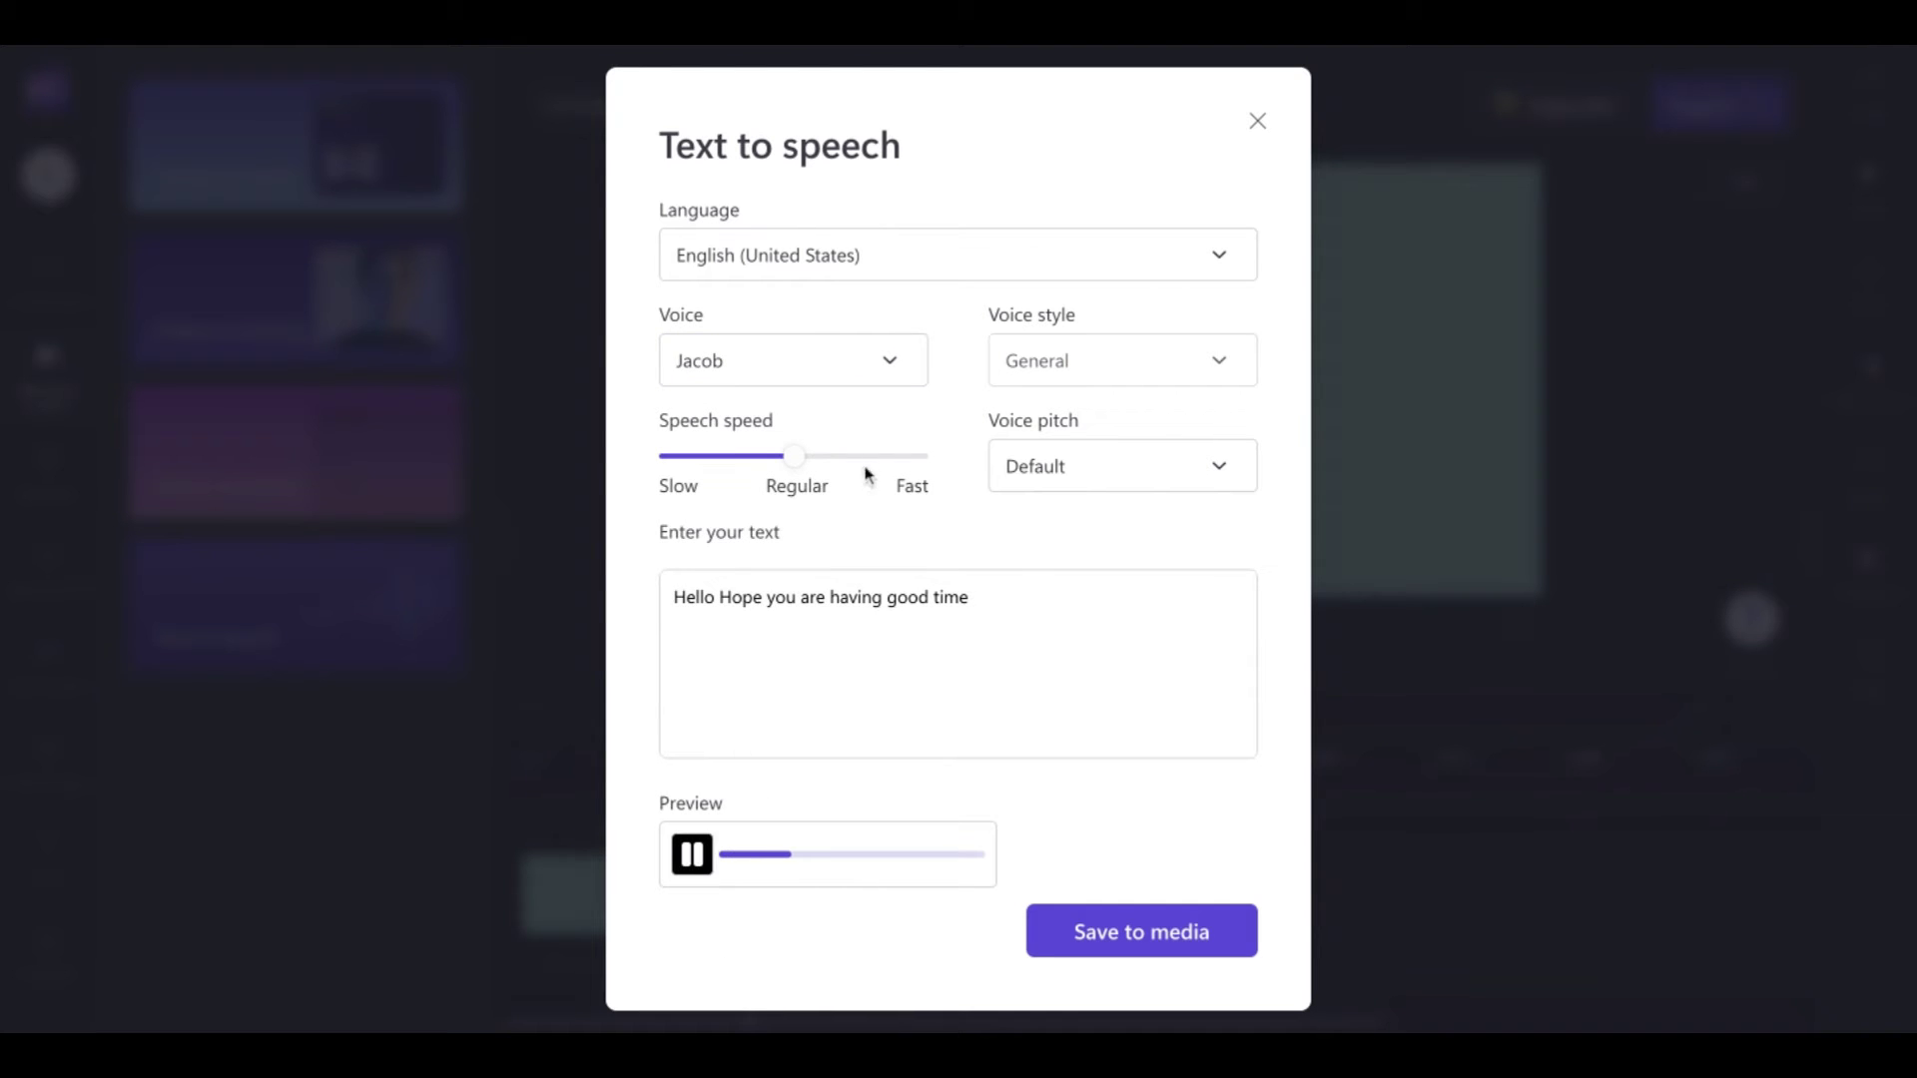
Preview the speech text with the Jane voice and with the Jason voice
left_click(889, 365)
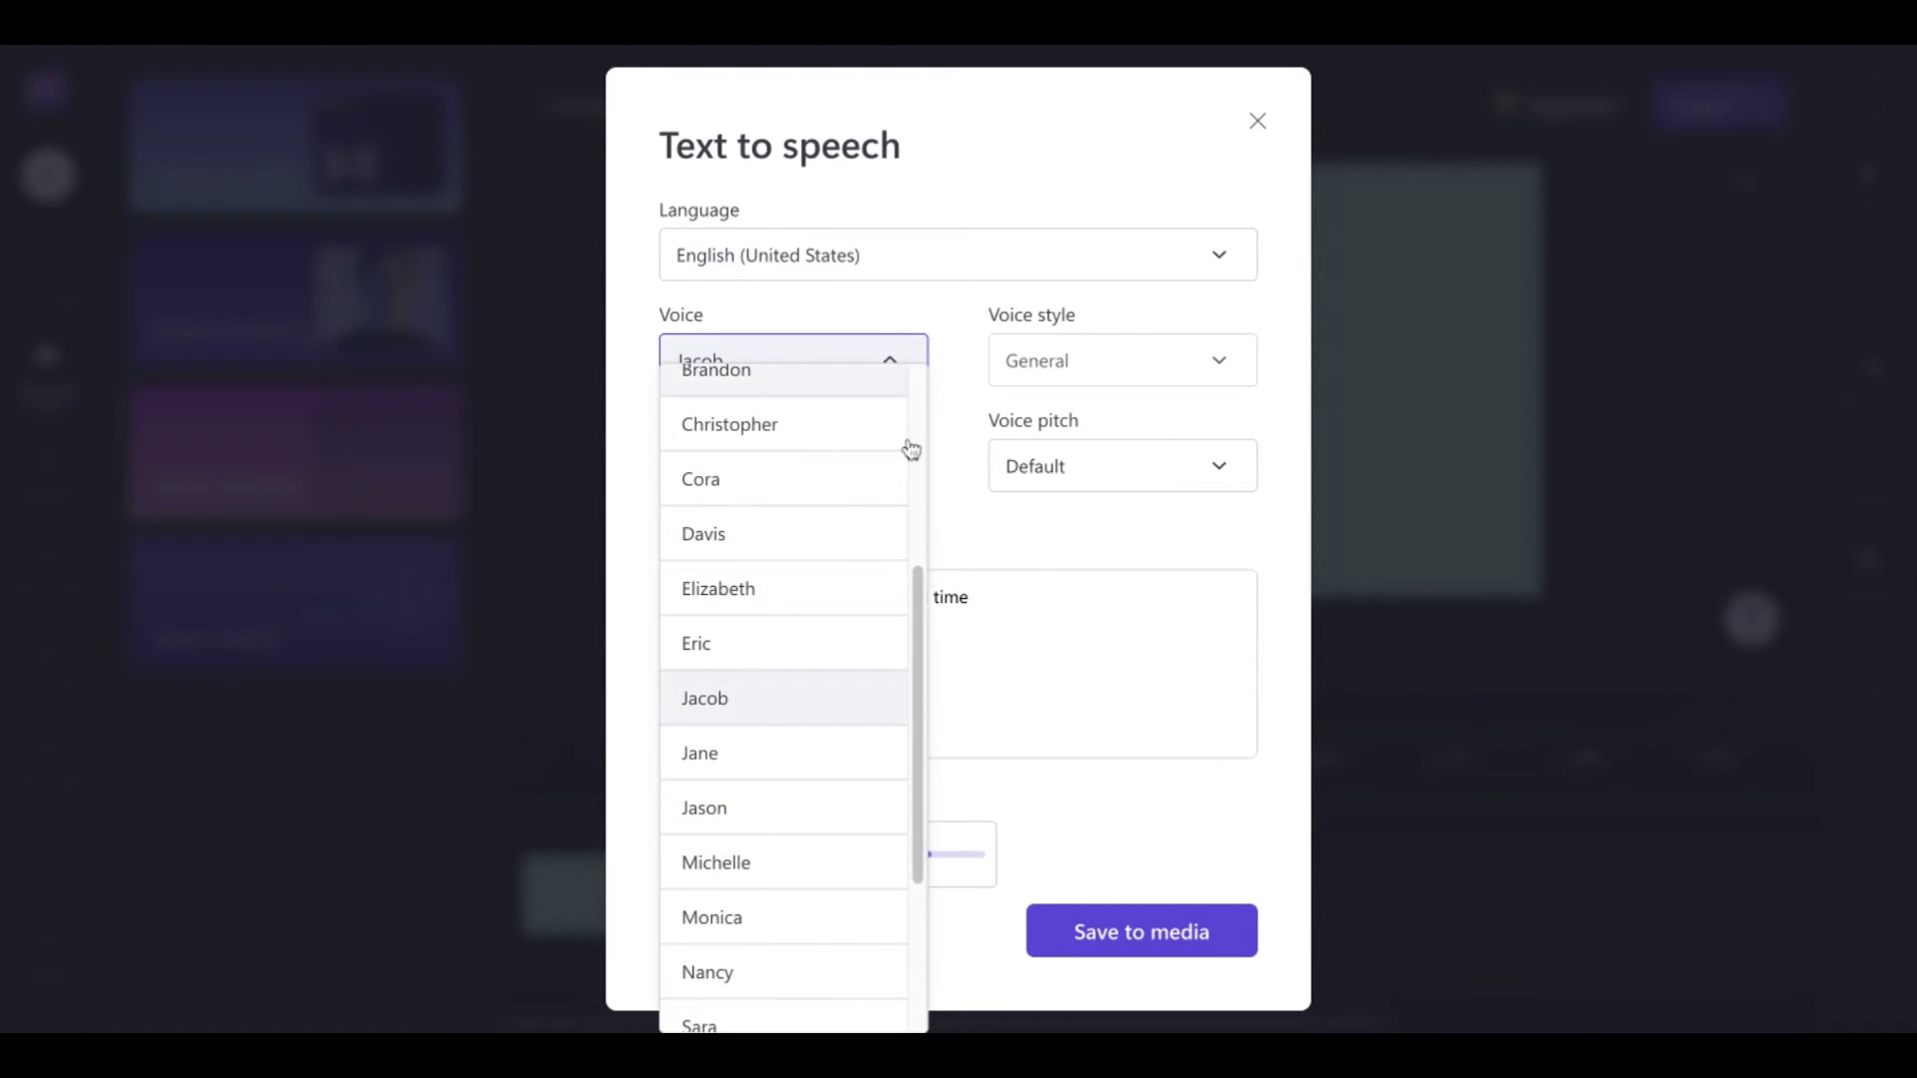
left_click(780, 756)
left_click(696, 856)
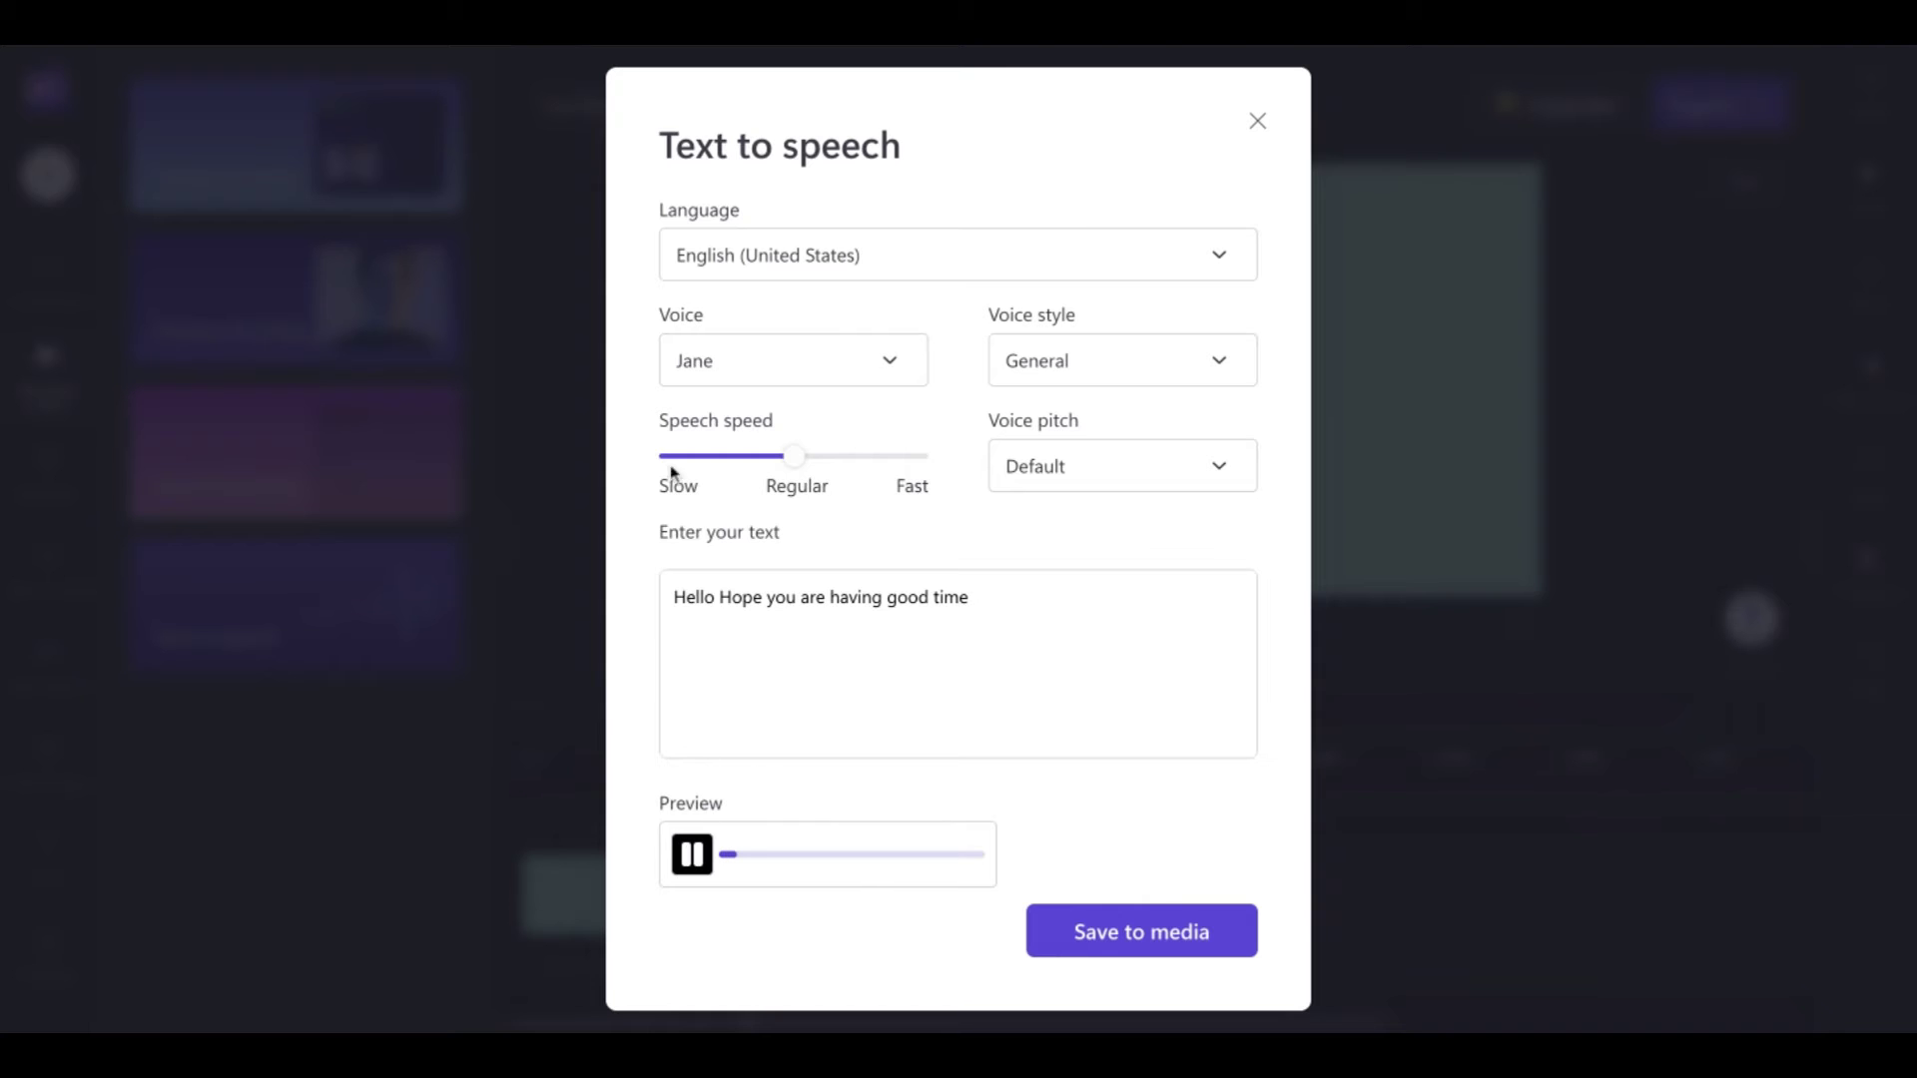
left_click(898, 360)
scroll(923, 611, "down", 5)
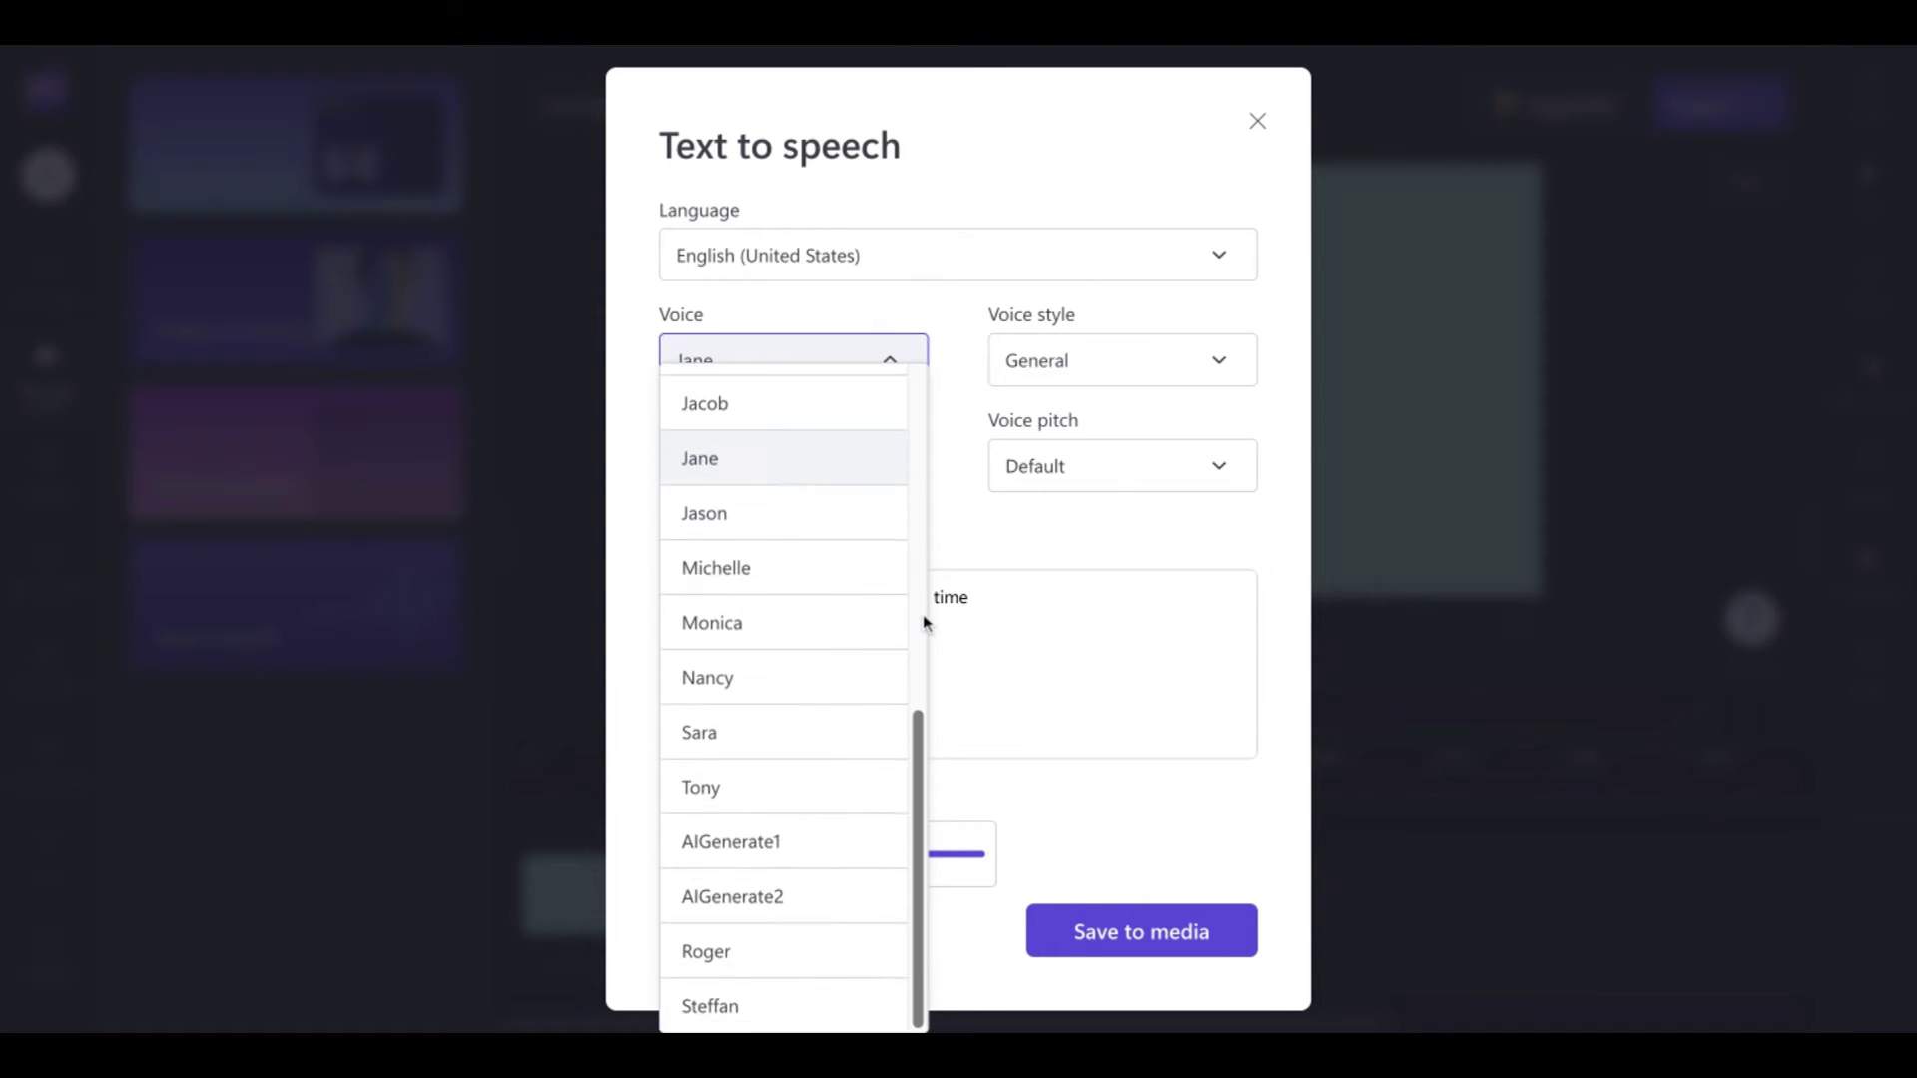
left_click(784, 527)
left_click(692, 851)
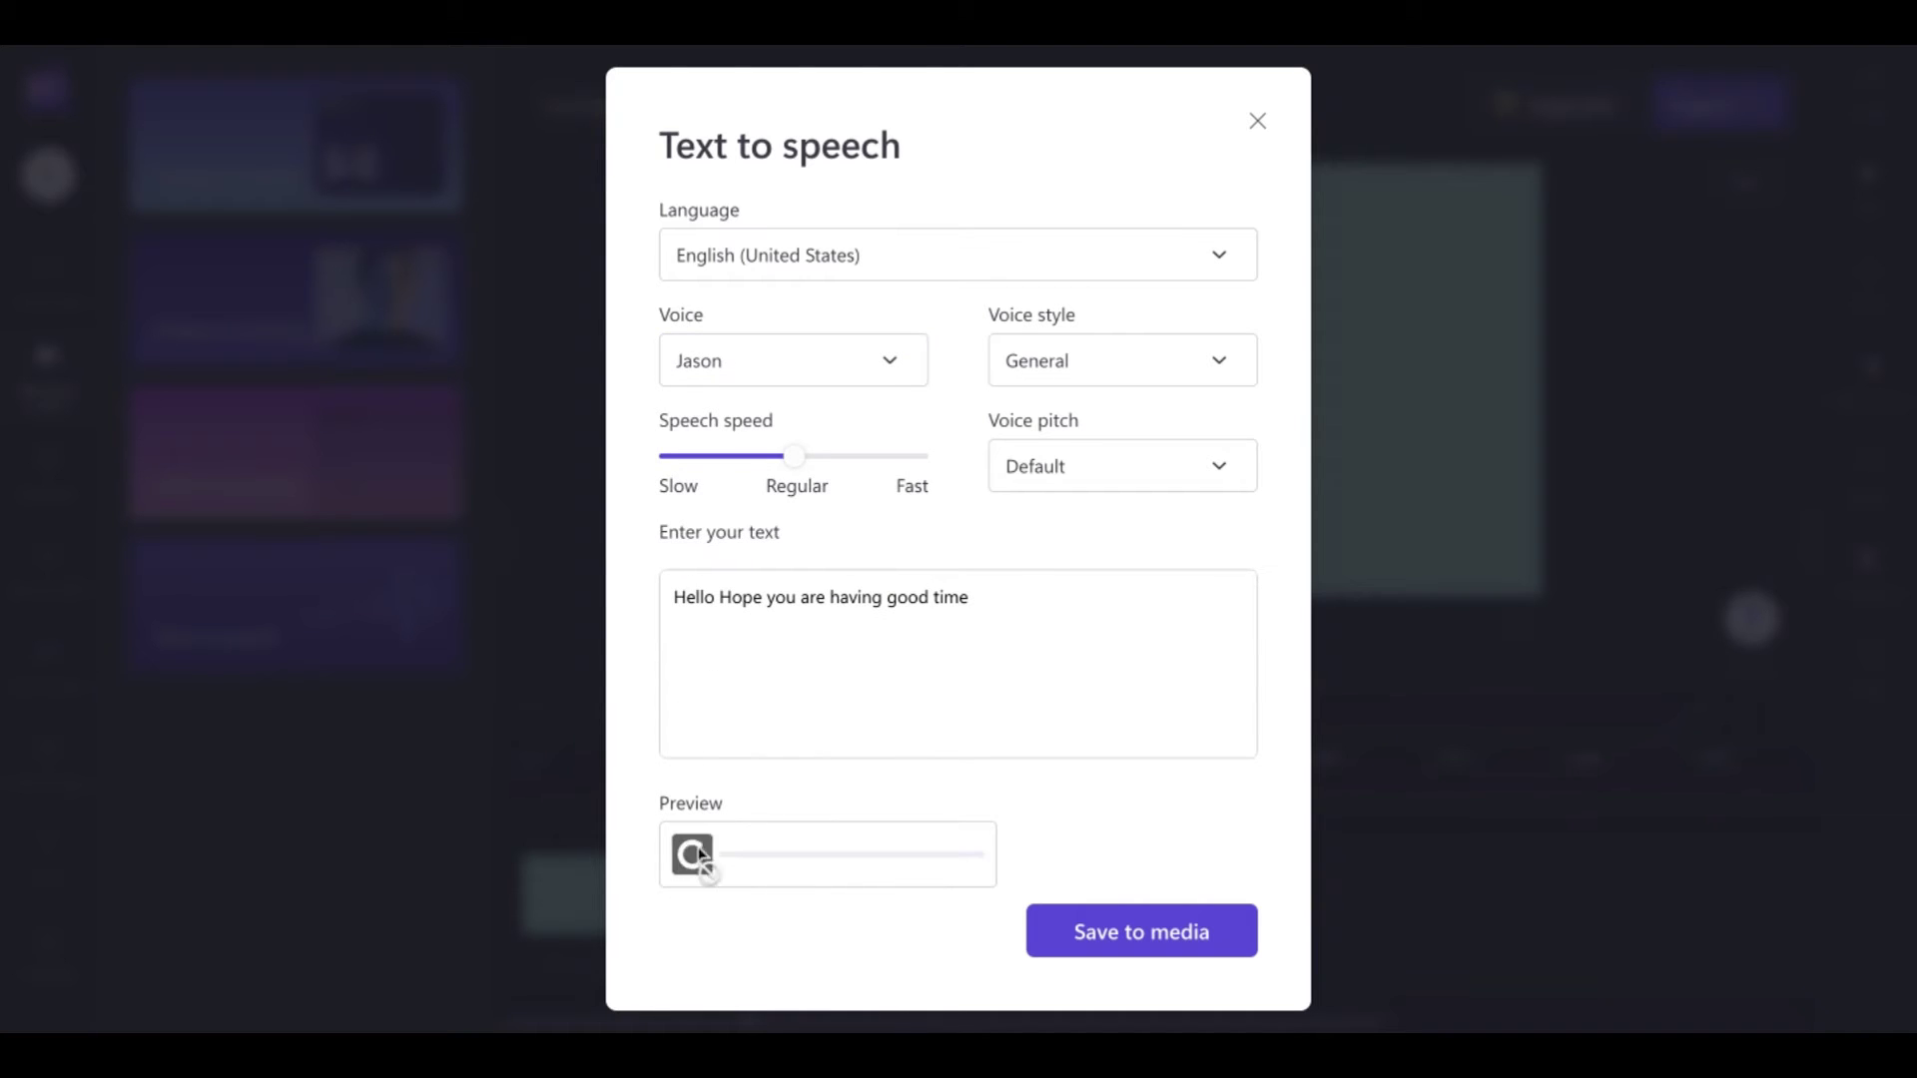
Preview the speech text with the Michelle voice and with the Monica voice
left_click(890, 361)
left_click(796, 759)
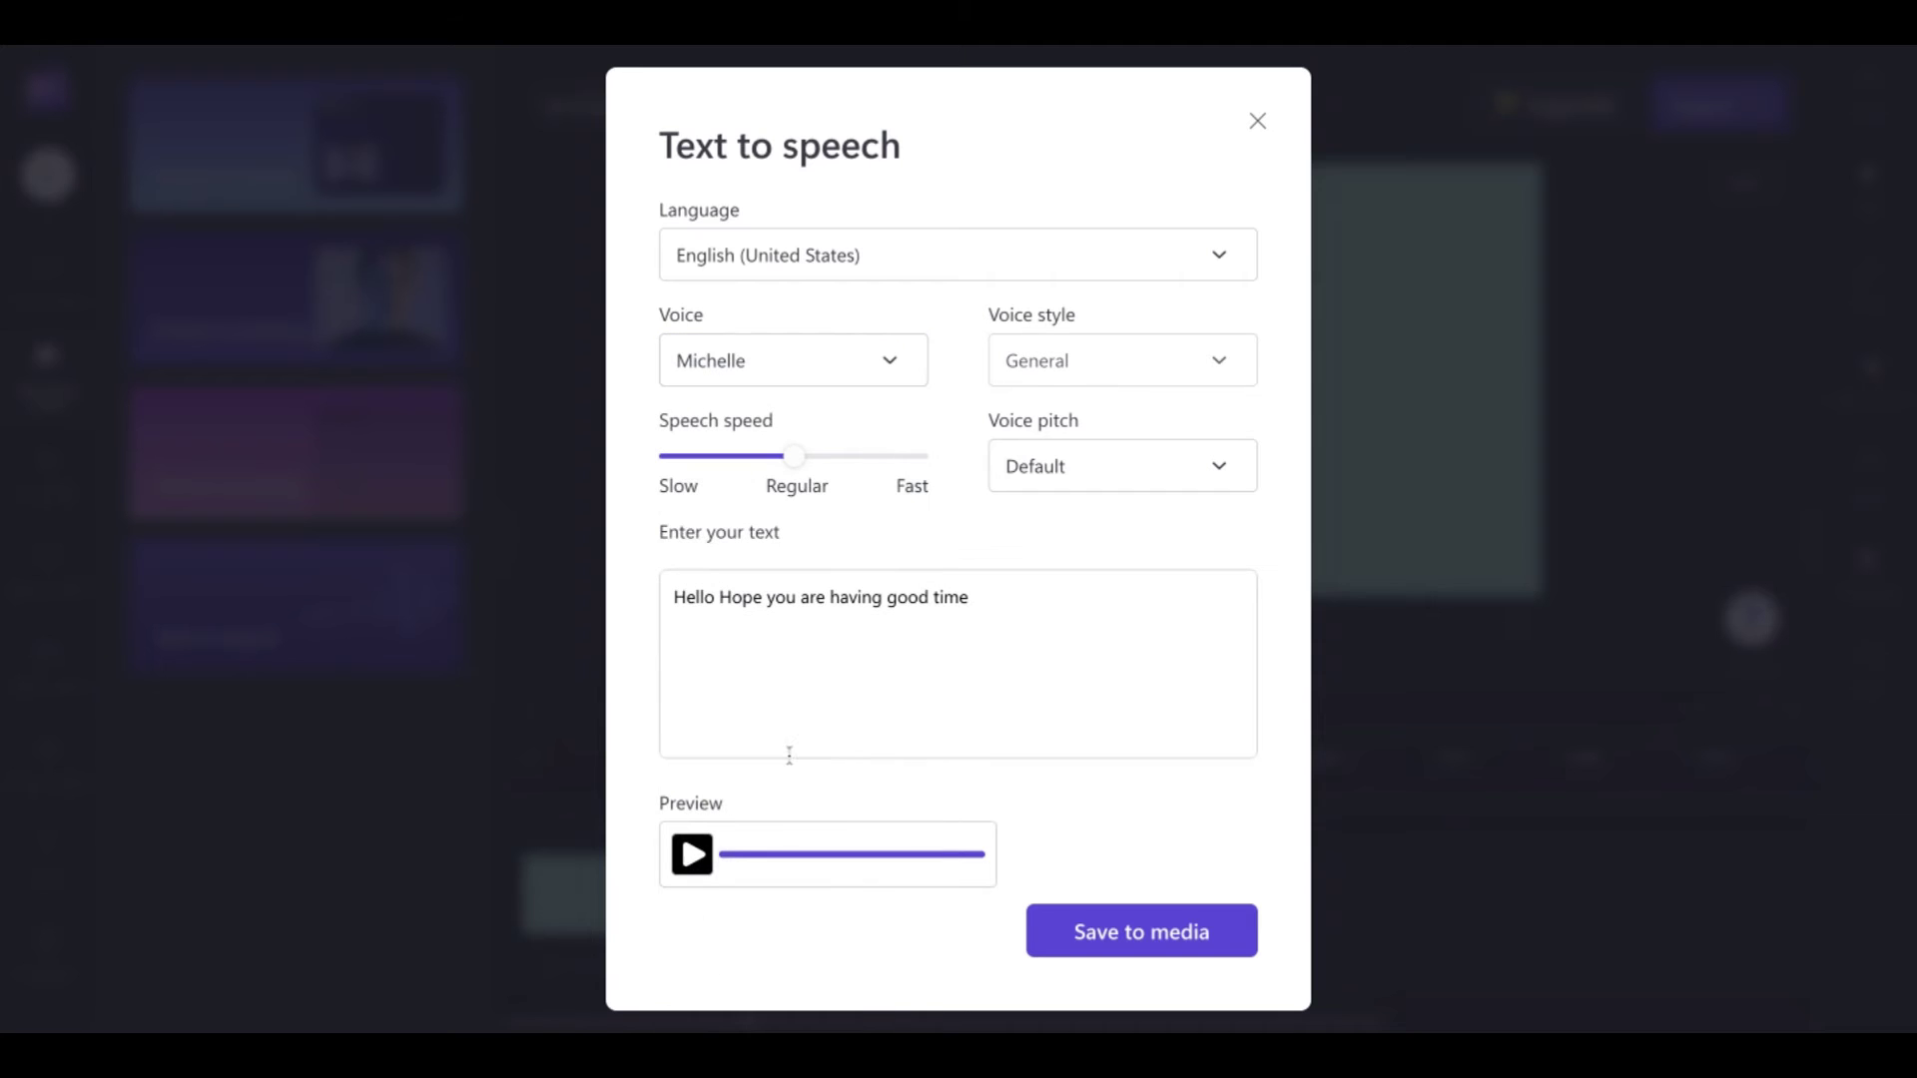
left_click(694, 857)
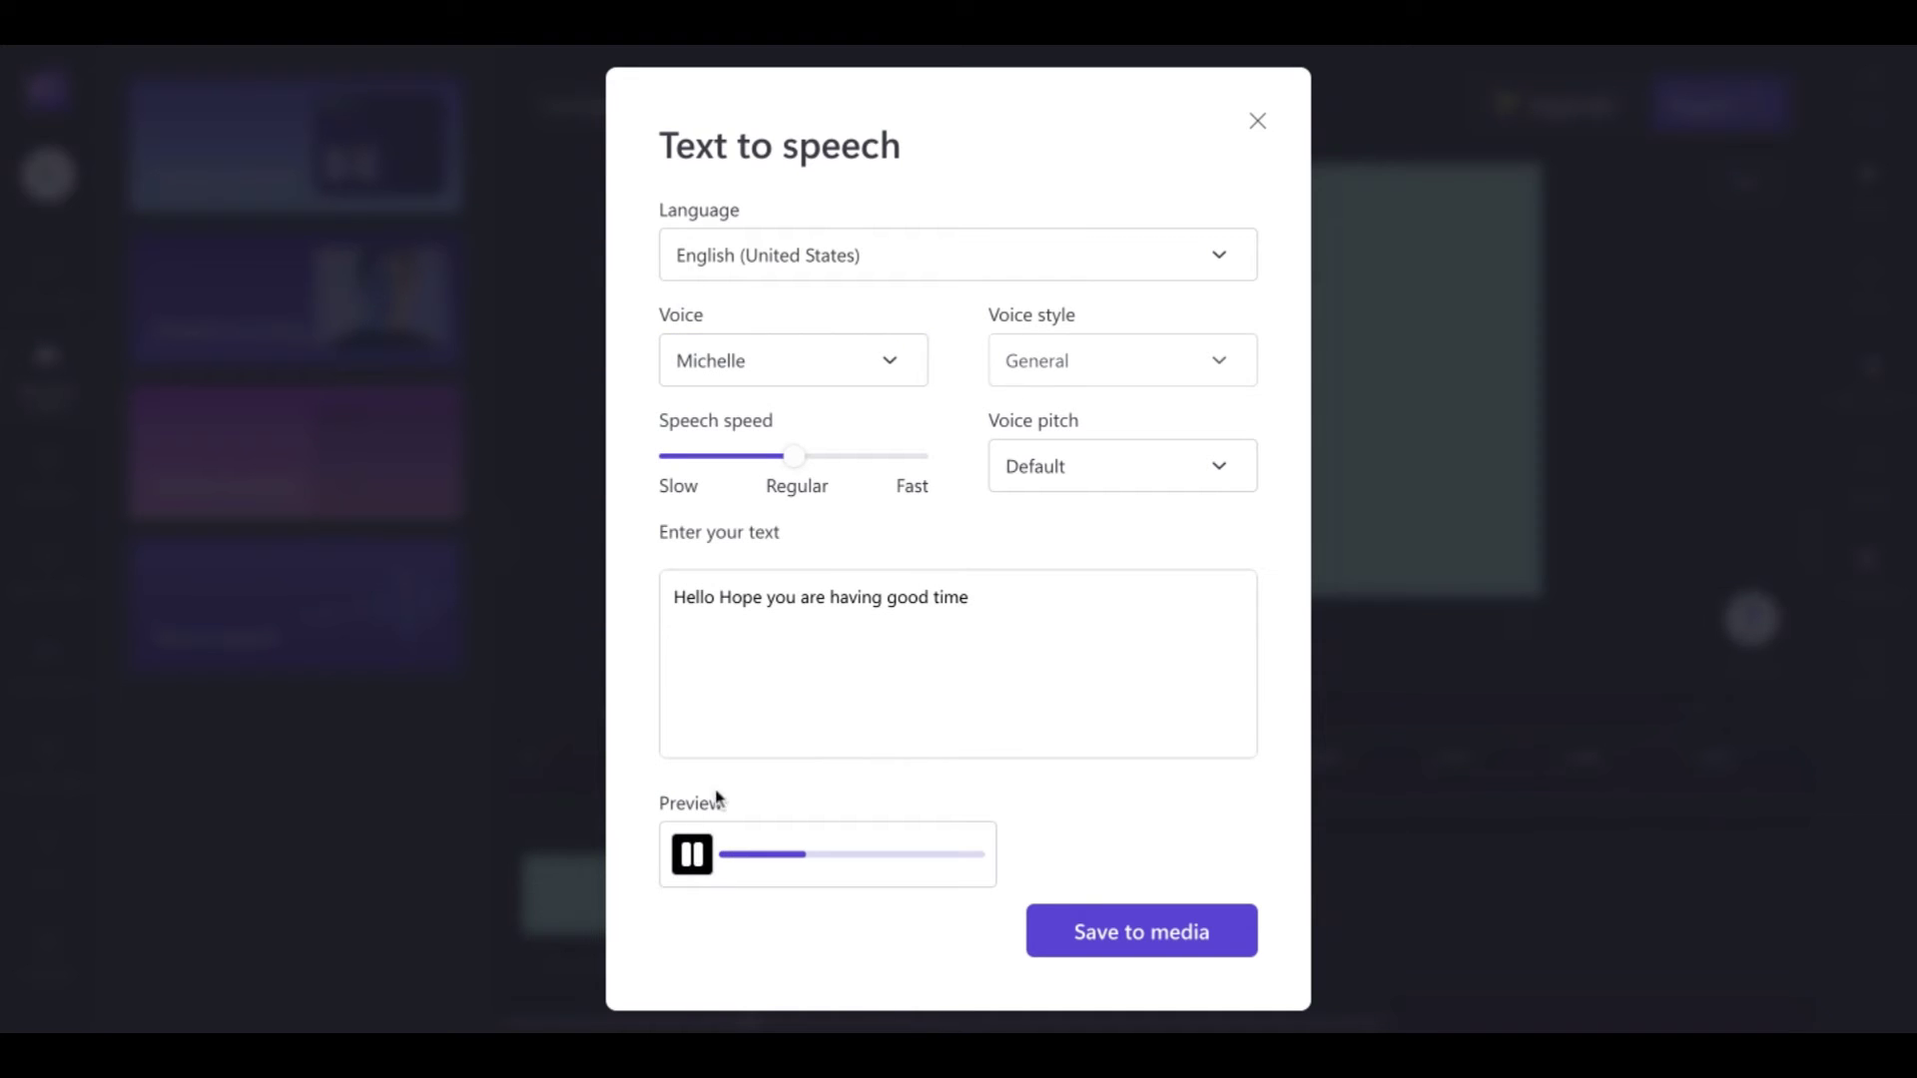
left_click(892, 361)
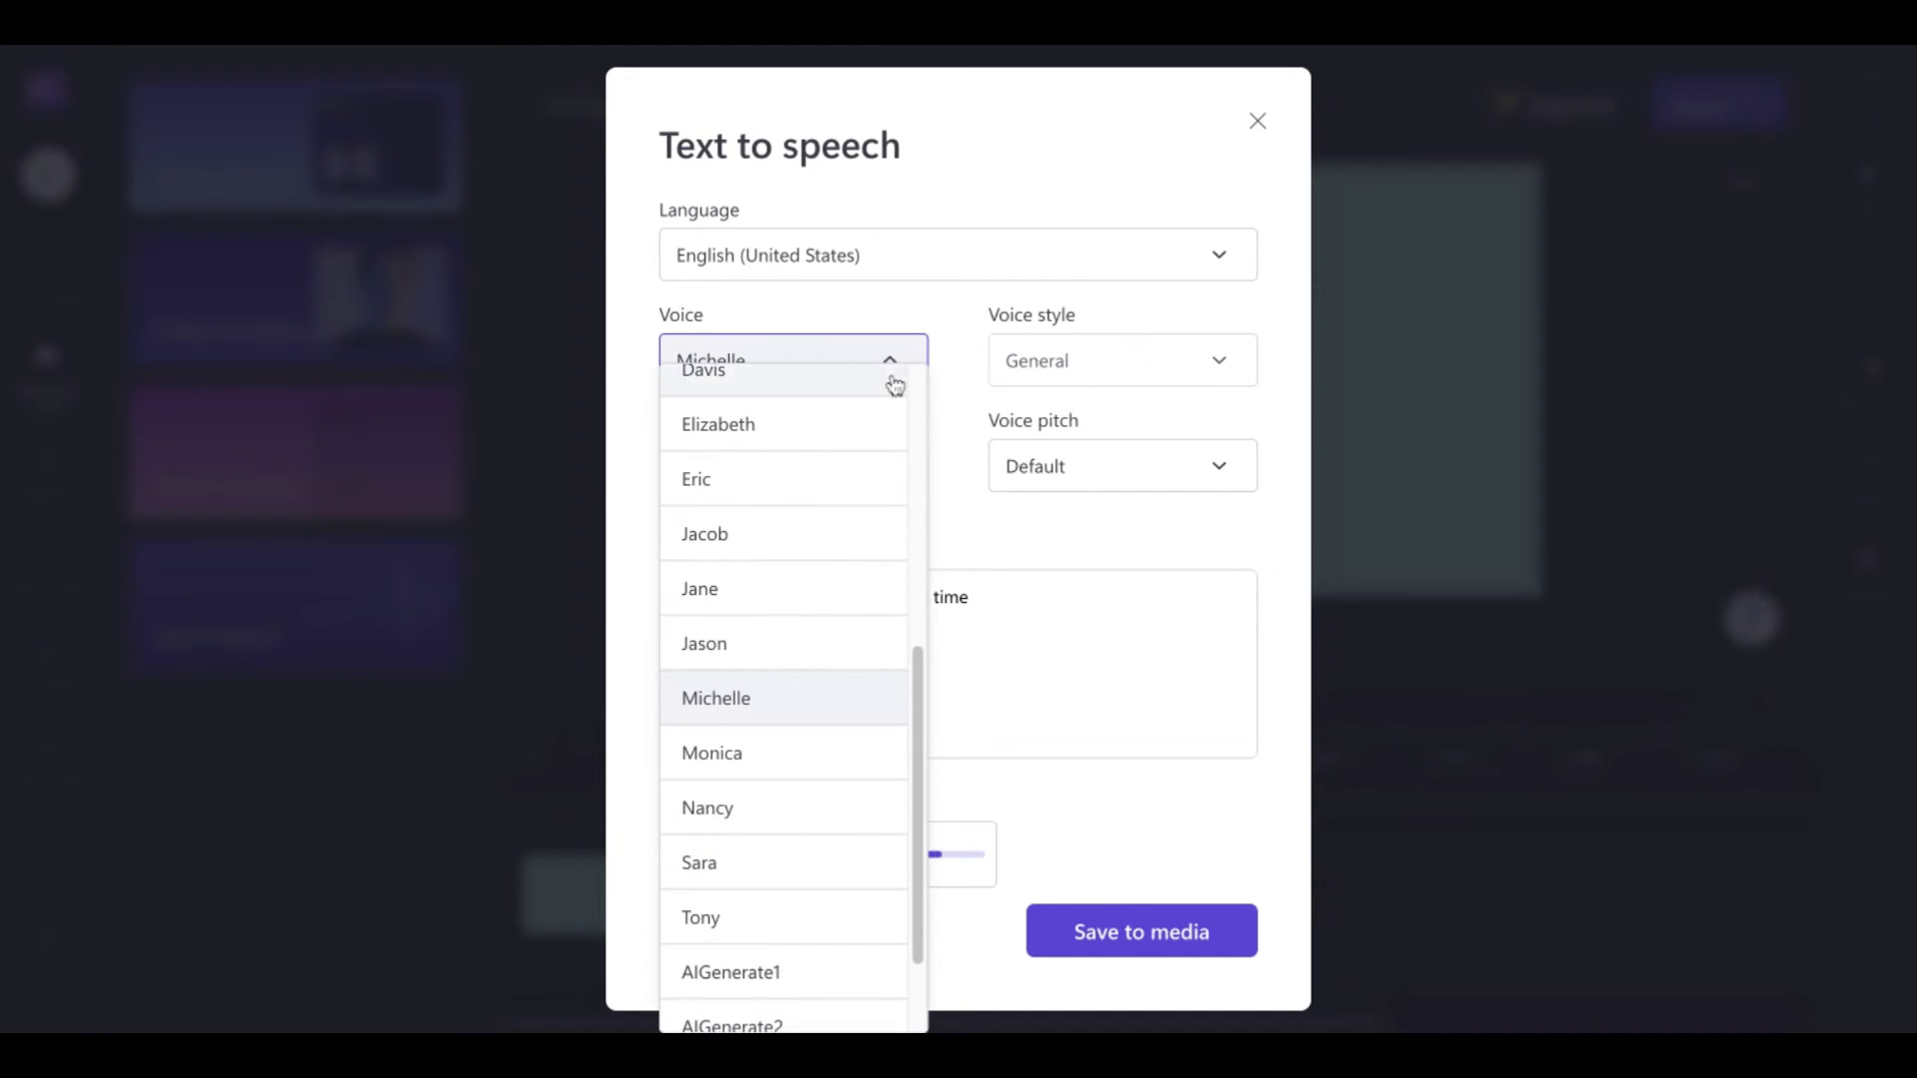
left_click(805, 758)
left_click(705, 853)
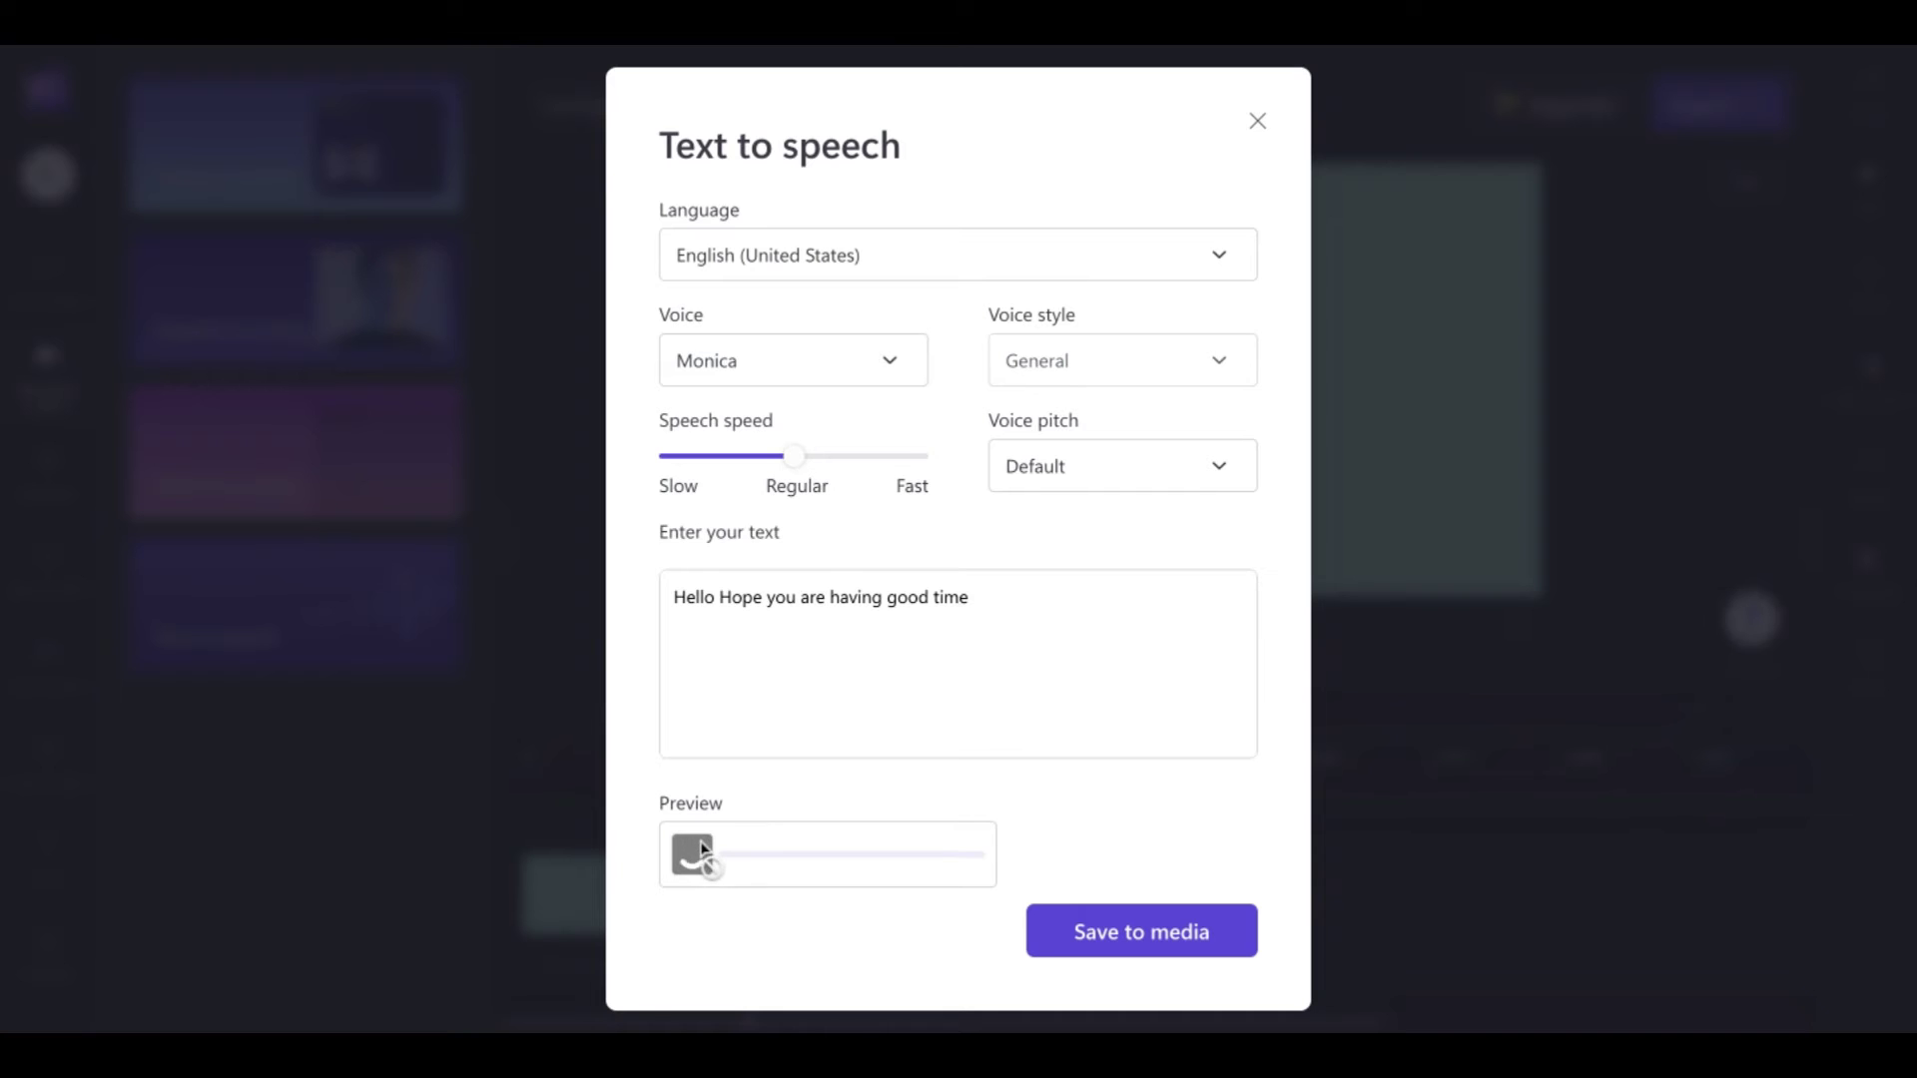
Preview the speech text with the Nancy voice and with the Sara voice
left_click(898, 360)
left_click(792, 771)
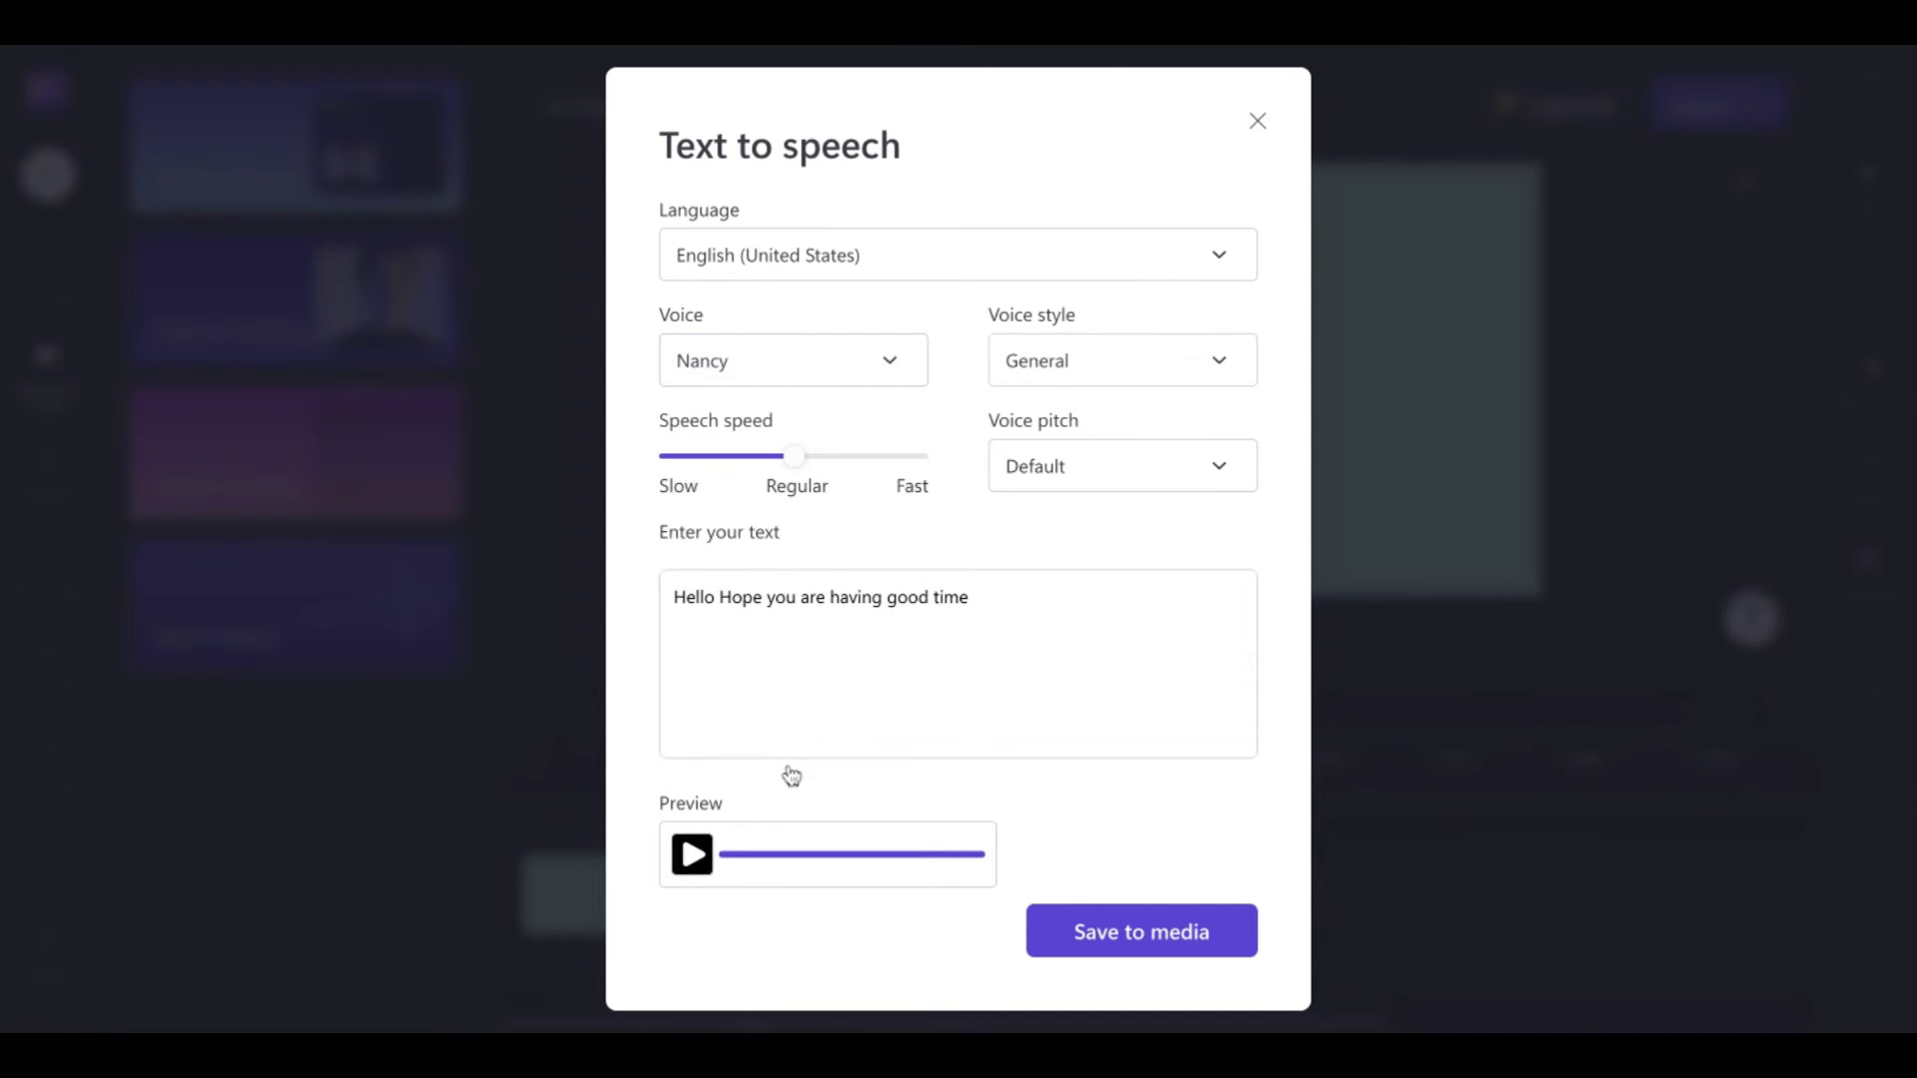
left_click(699, 856)
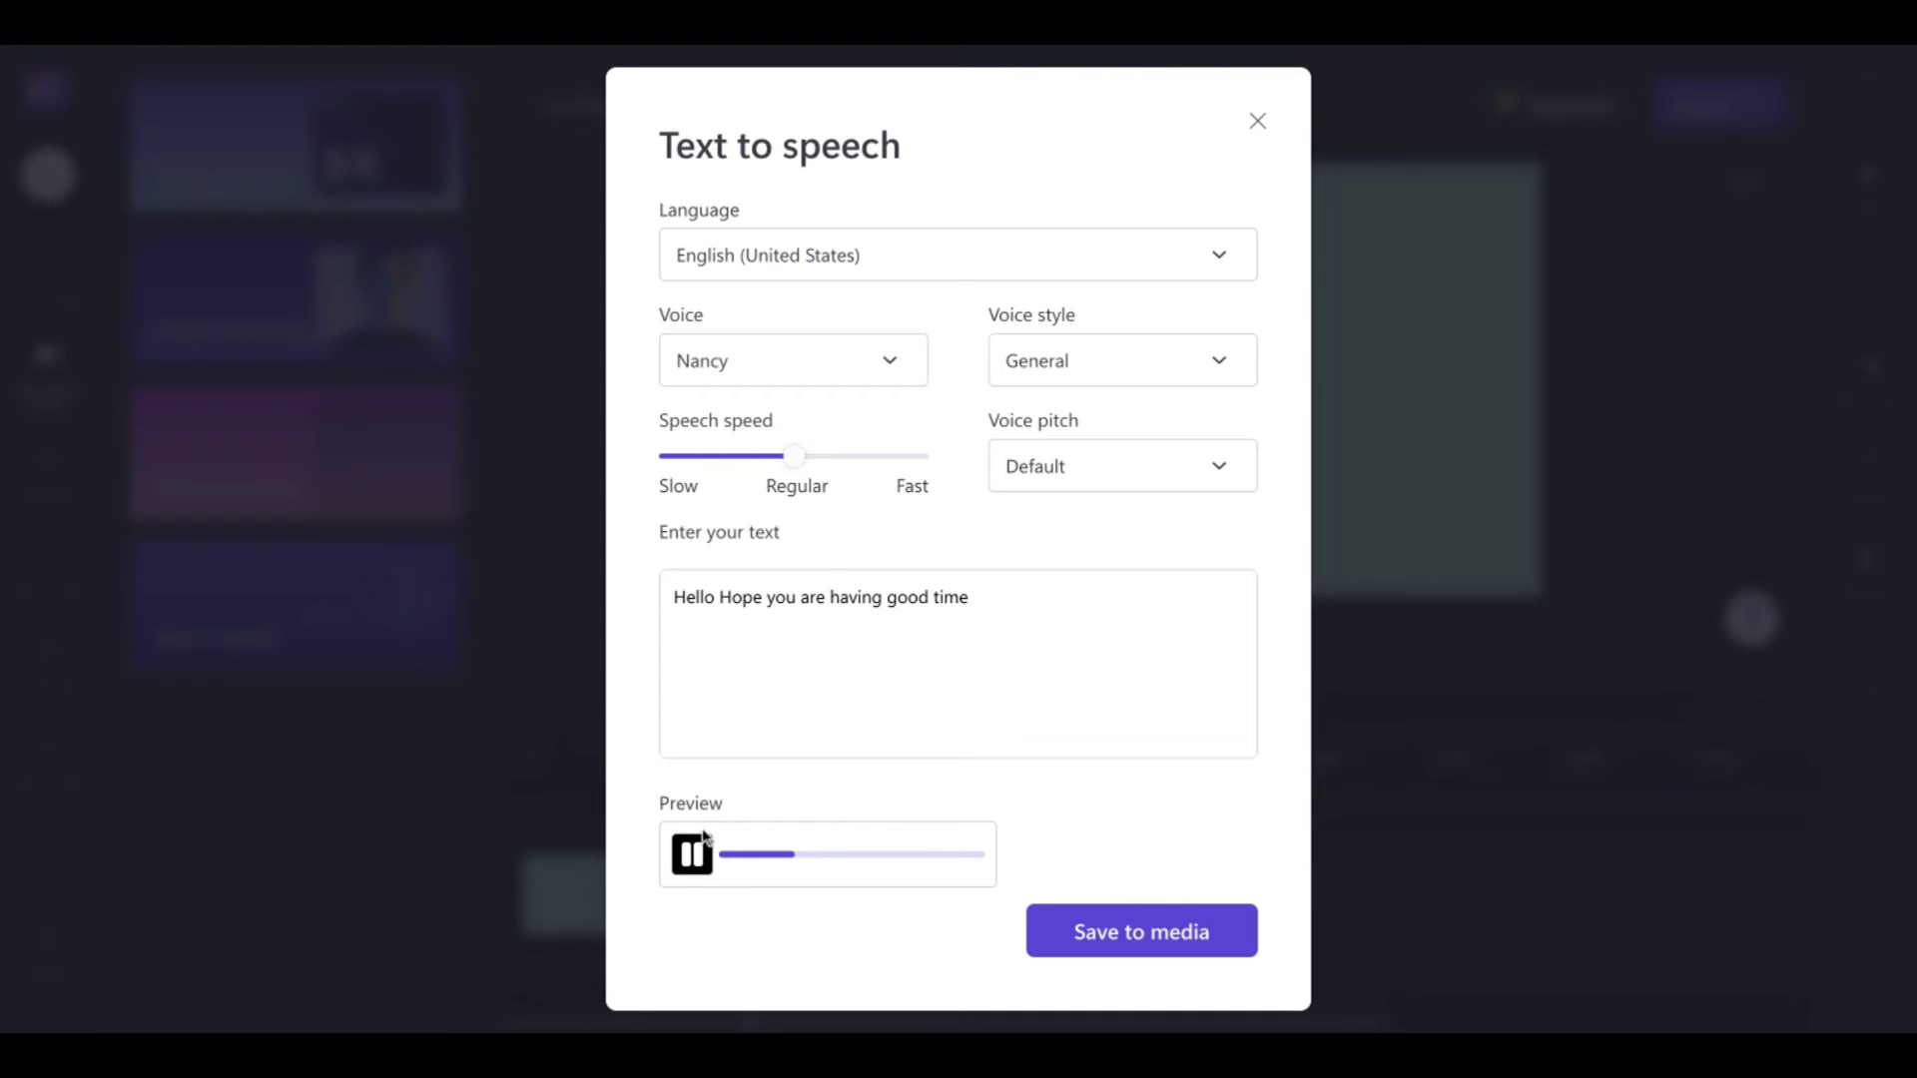
left_click(889, 369)
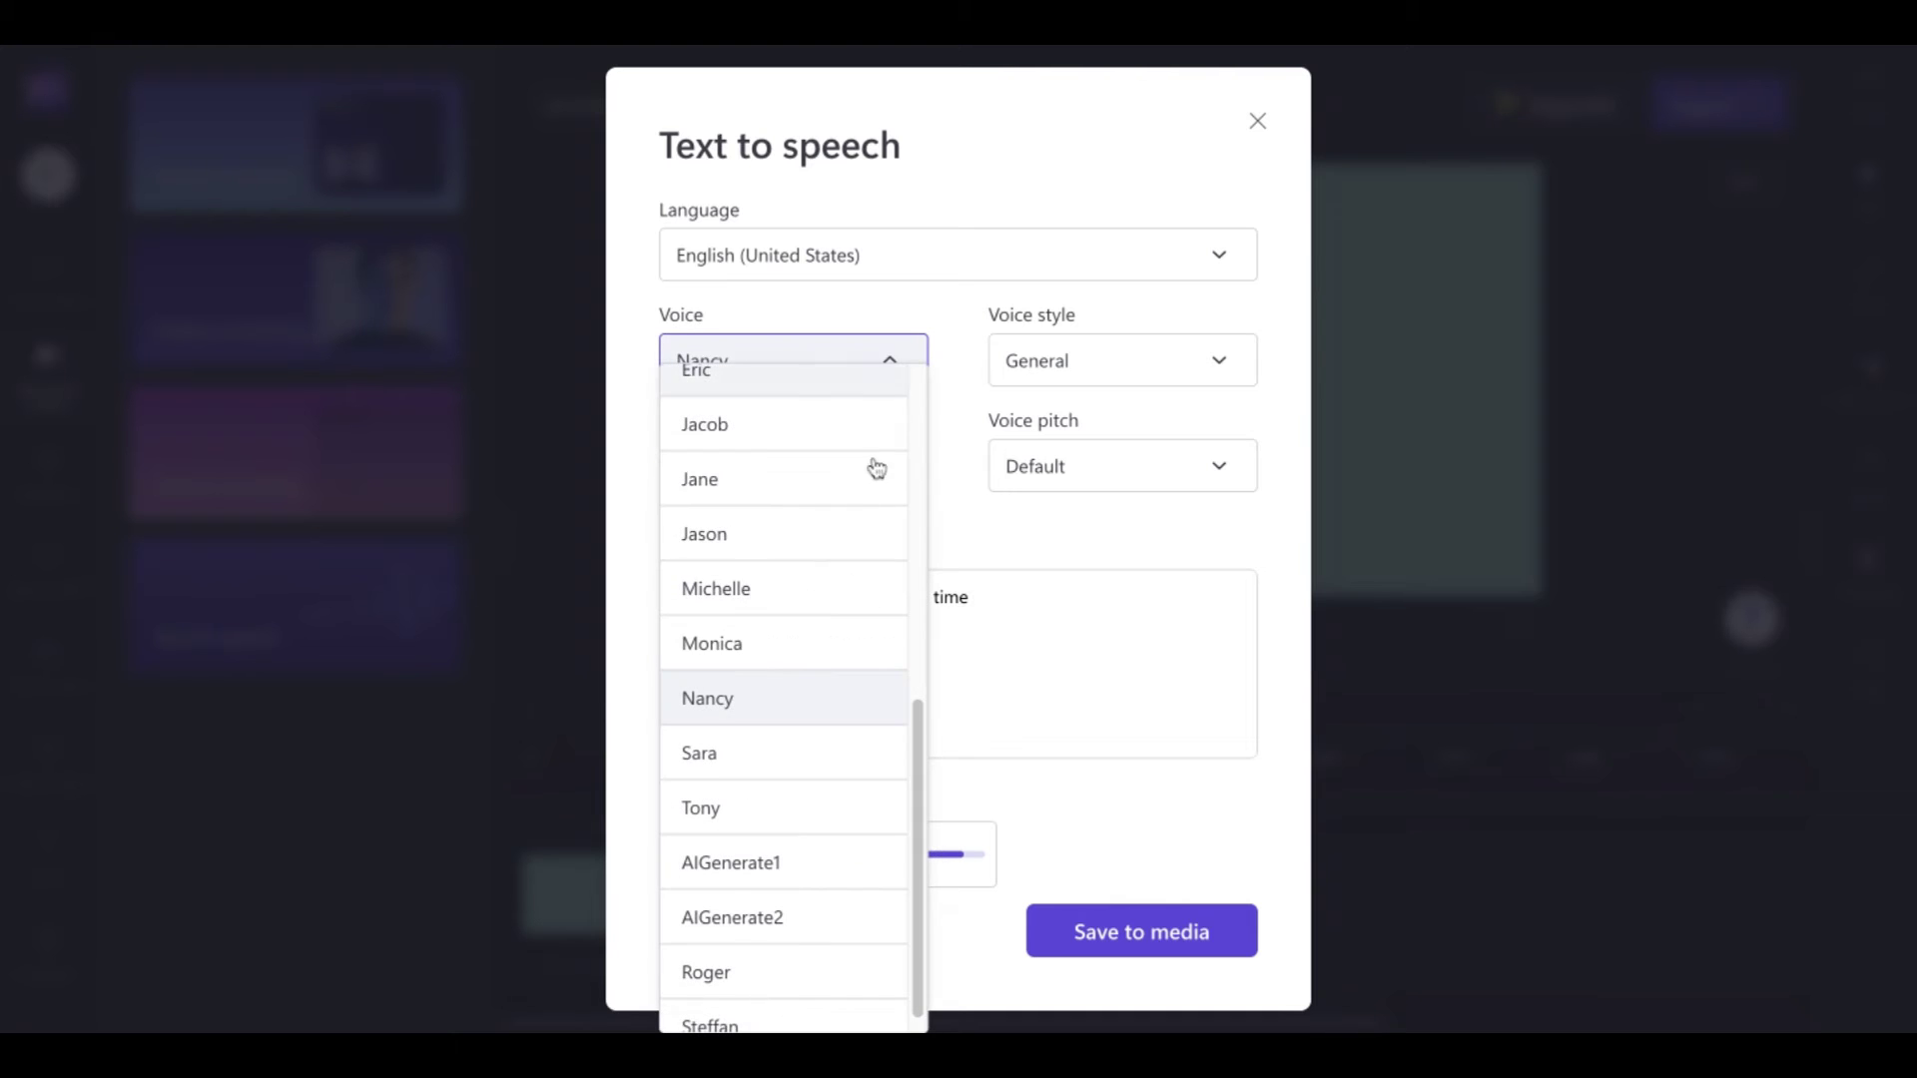
left_click(775, 755)
left_click(699, 855)
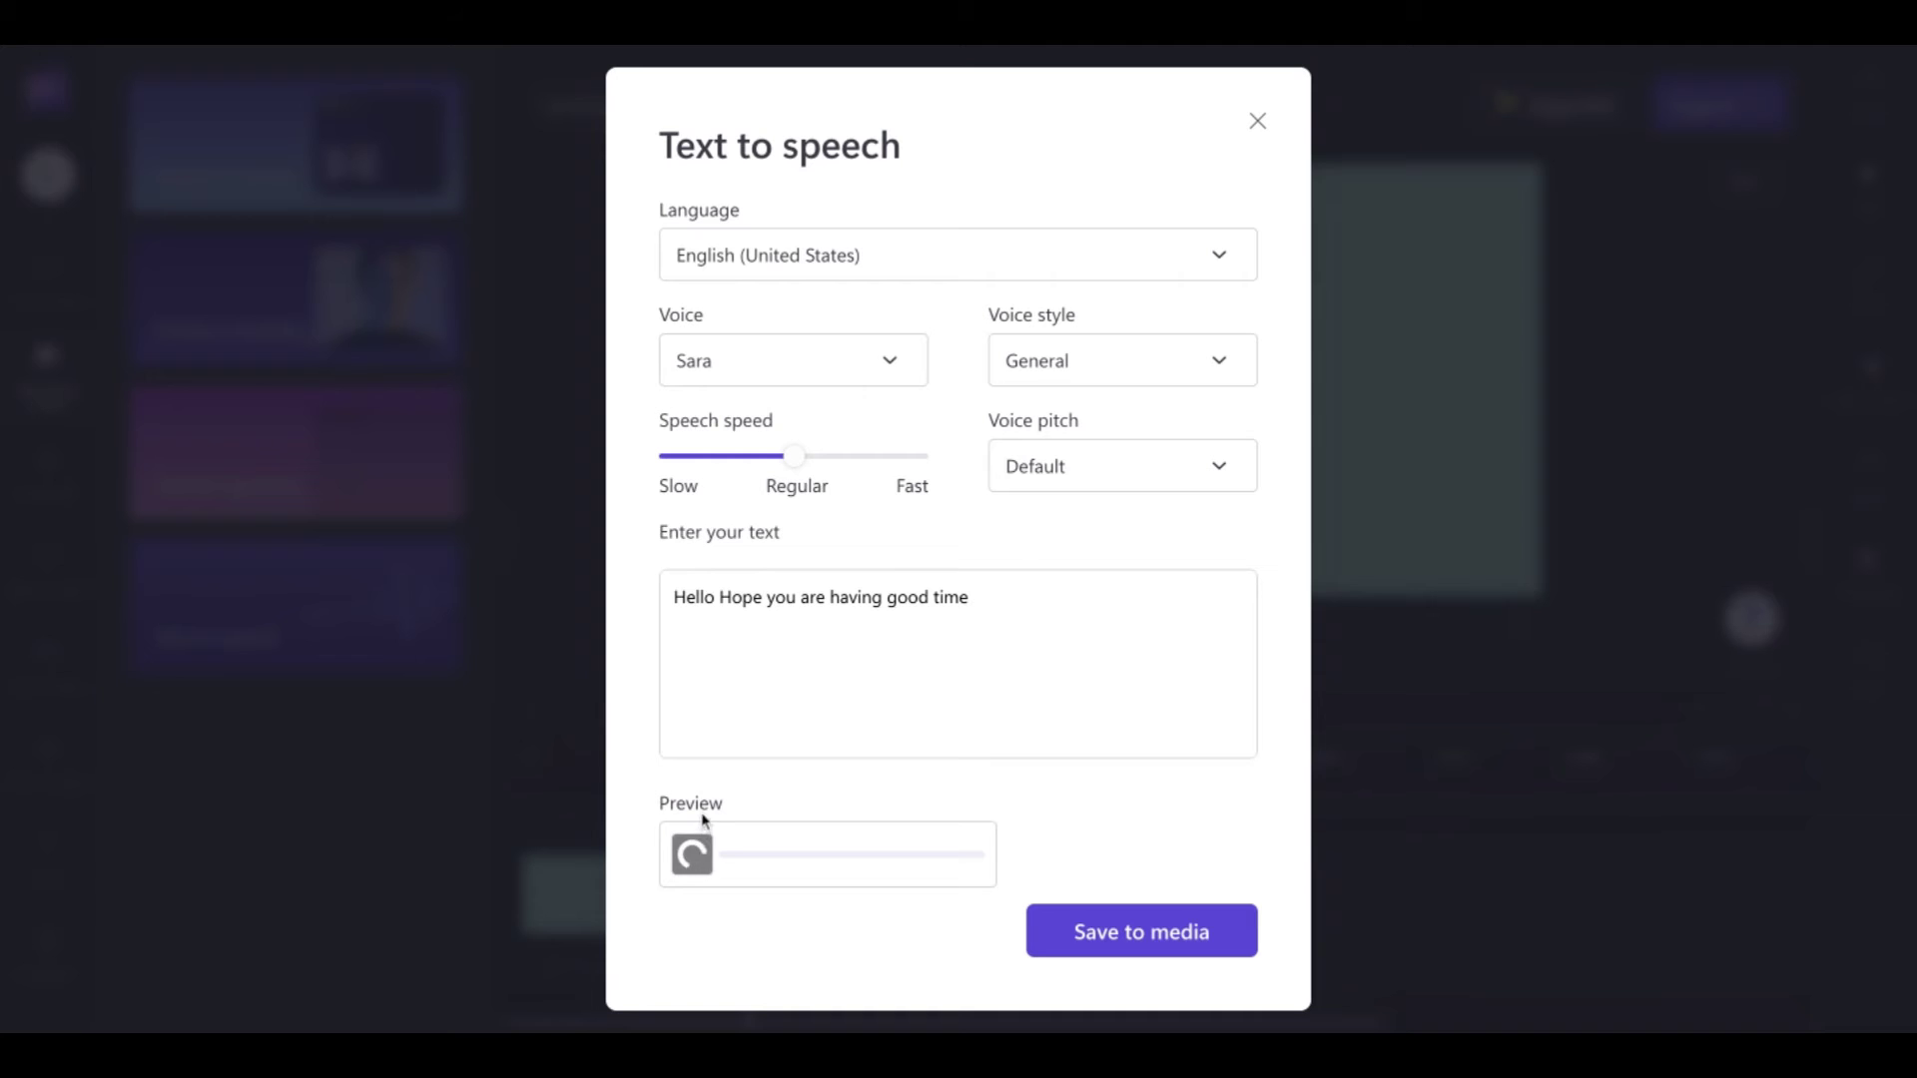
Preview the speech text with the Tony voice and with the AIGenerate1 voice
left_click(899, 361)
left_click(775, 789)
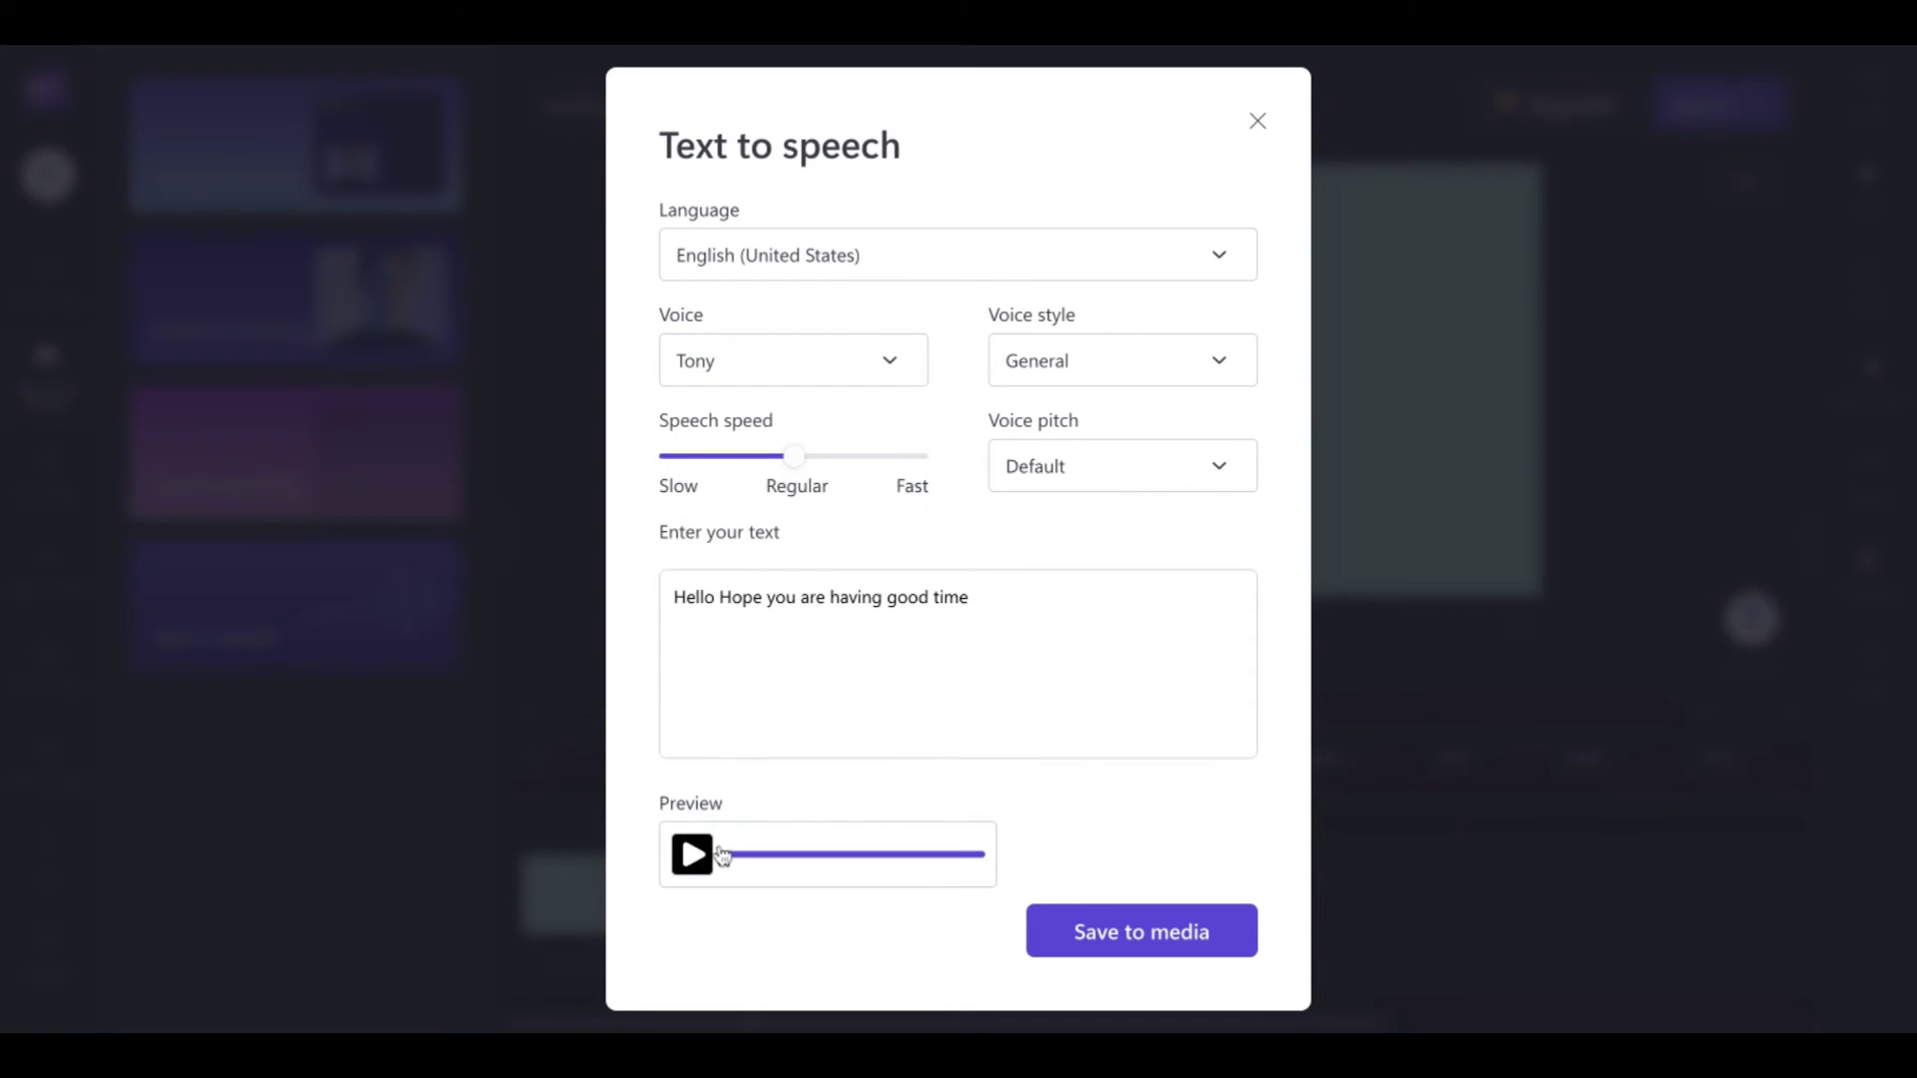
left_click(694, 856)
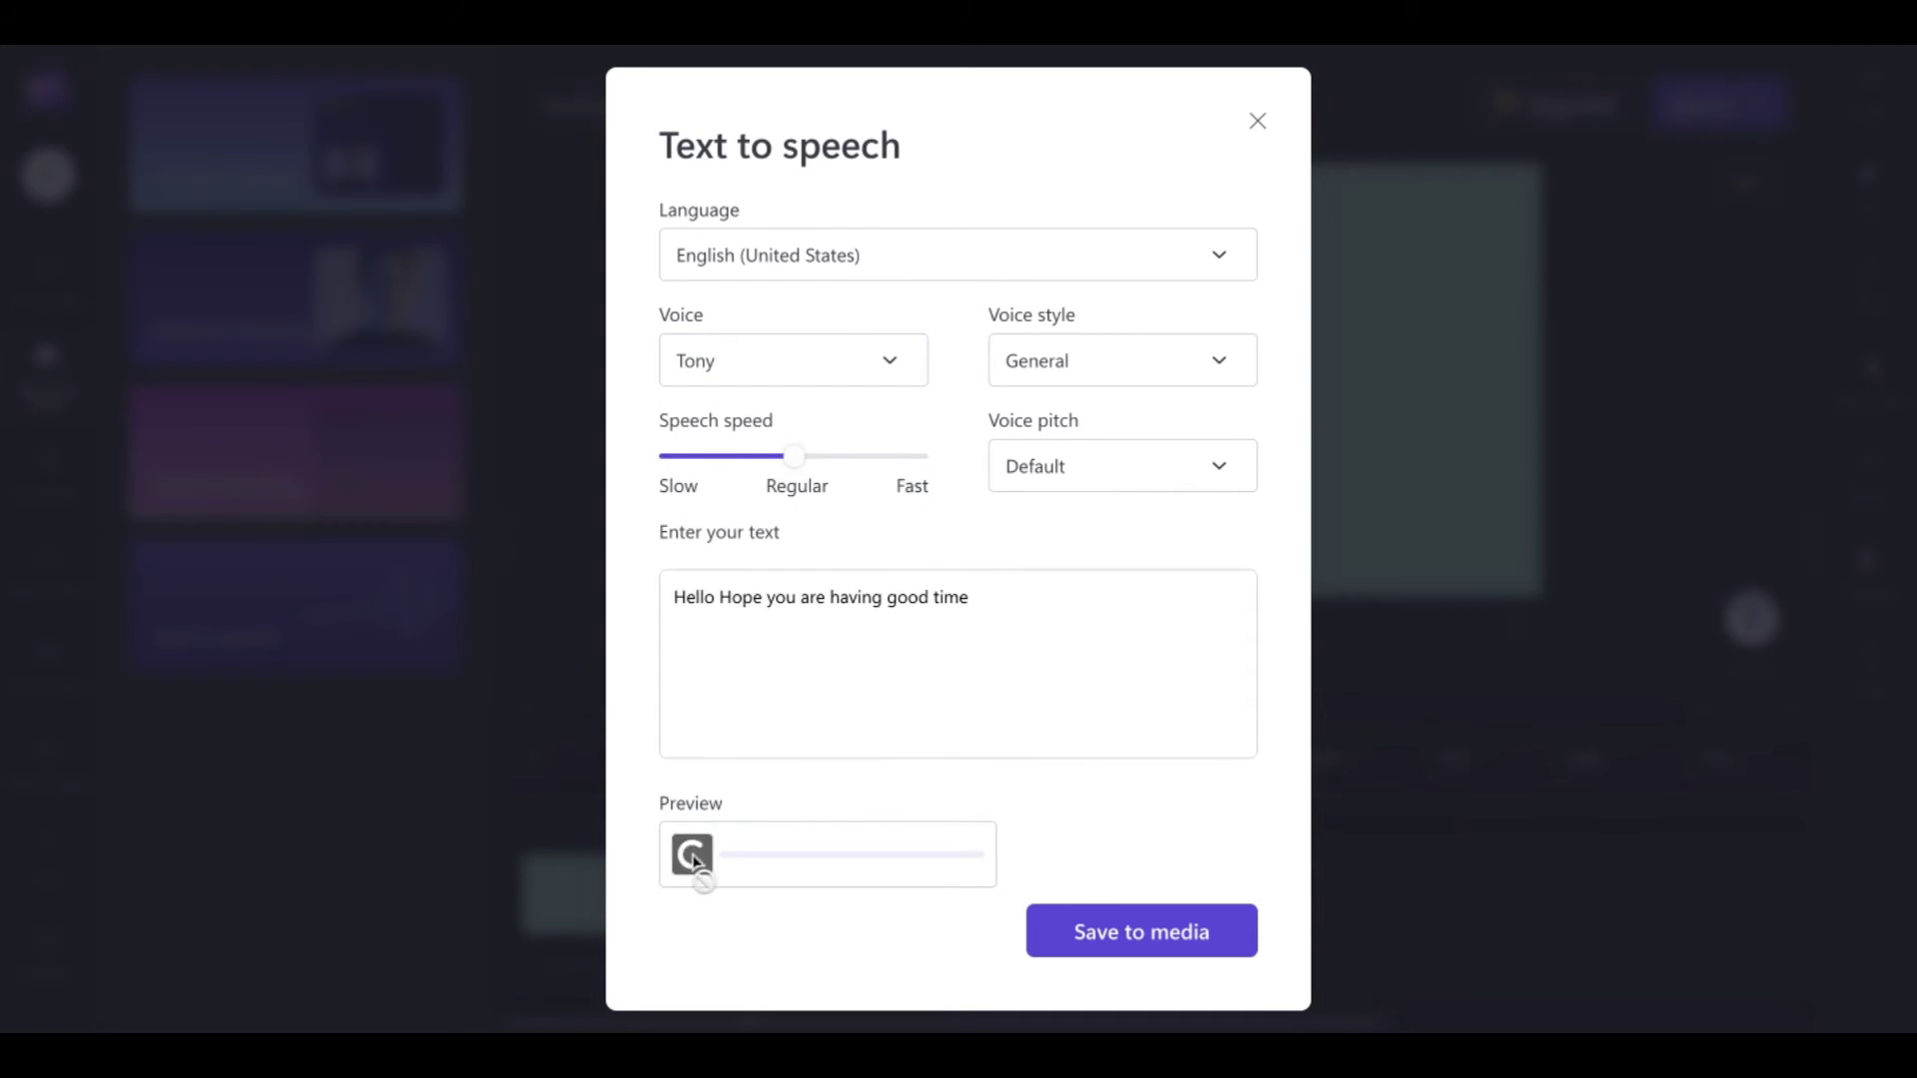
left_click(899, 364)
left_click(807, 841)
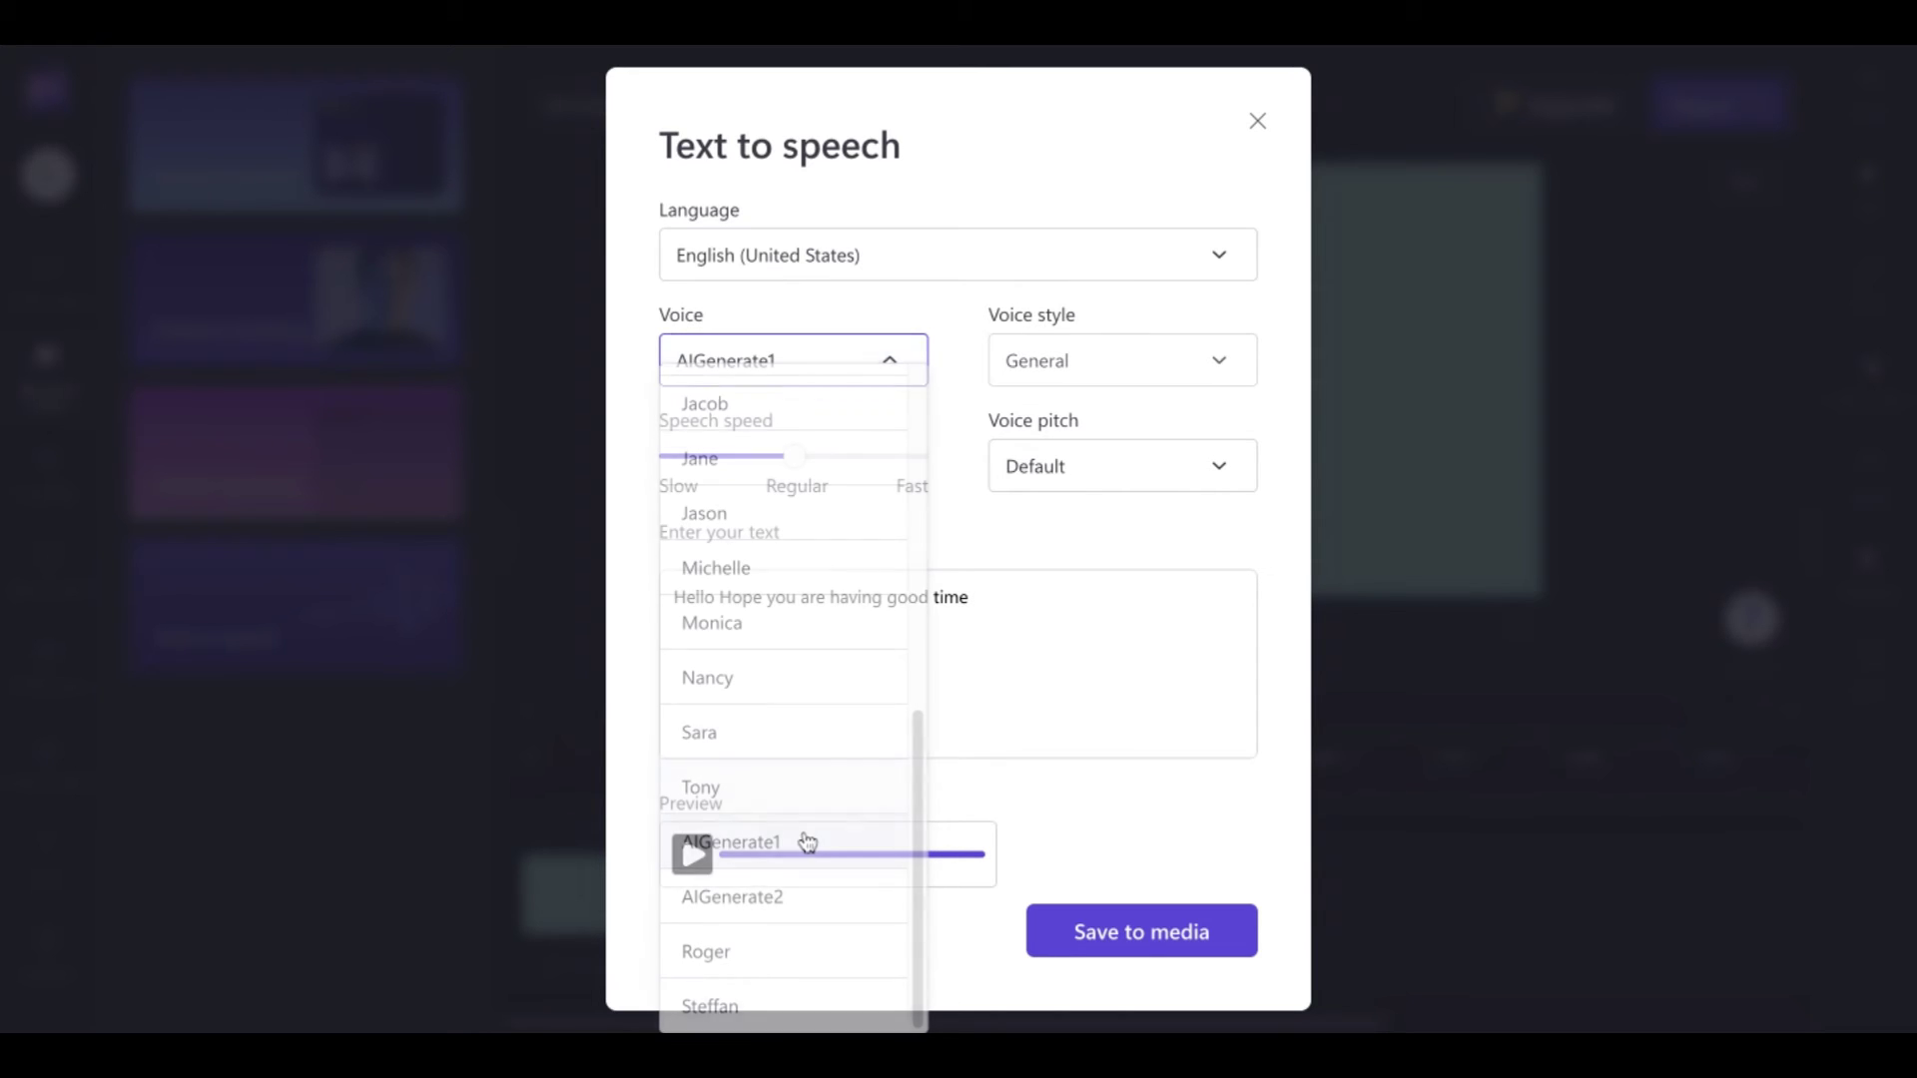
left_click(693, 855)
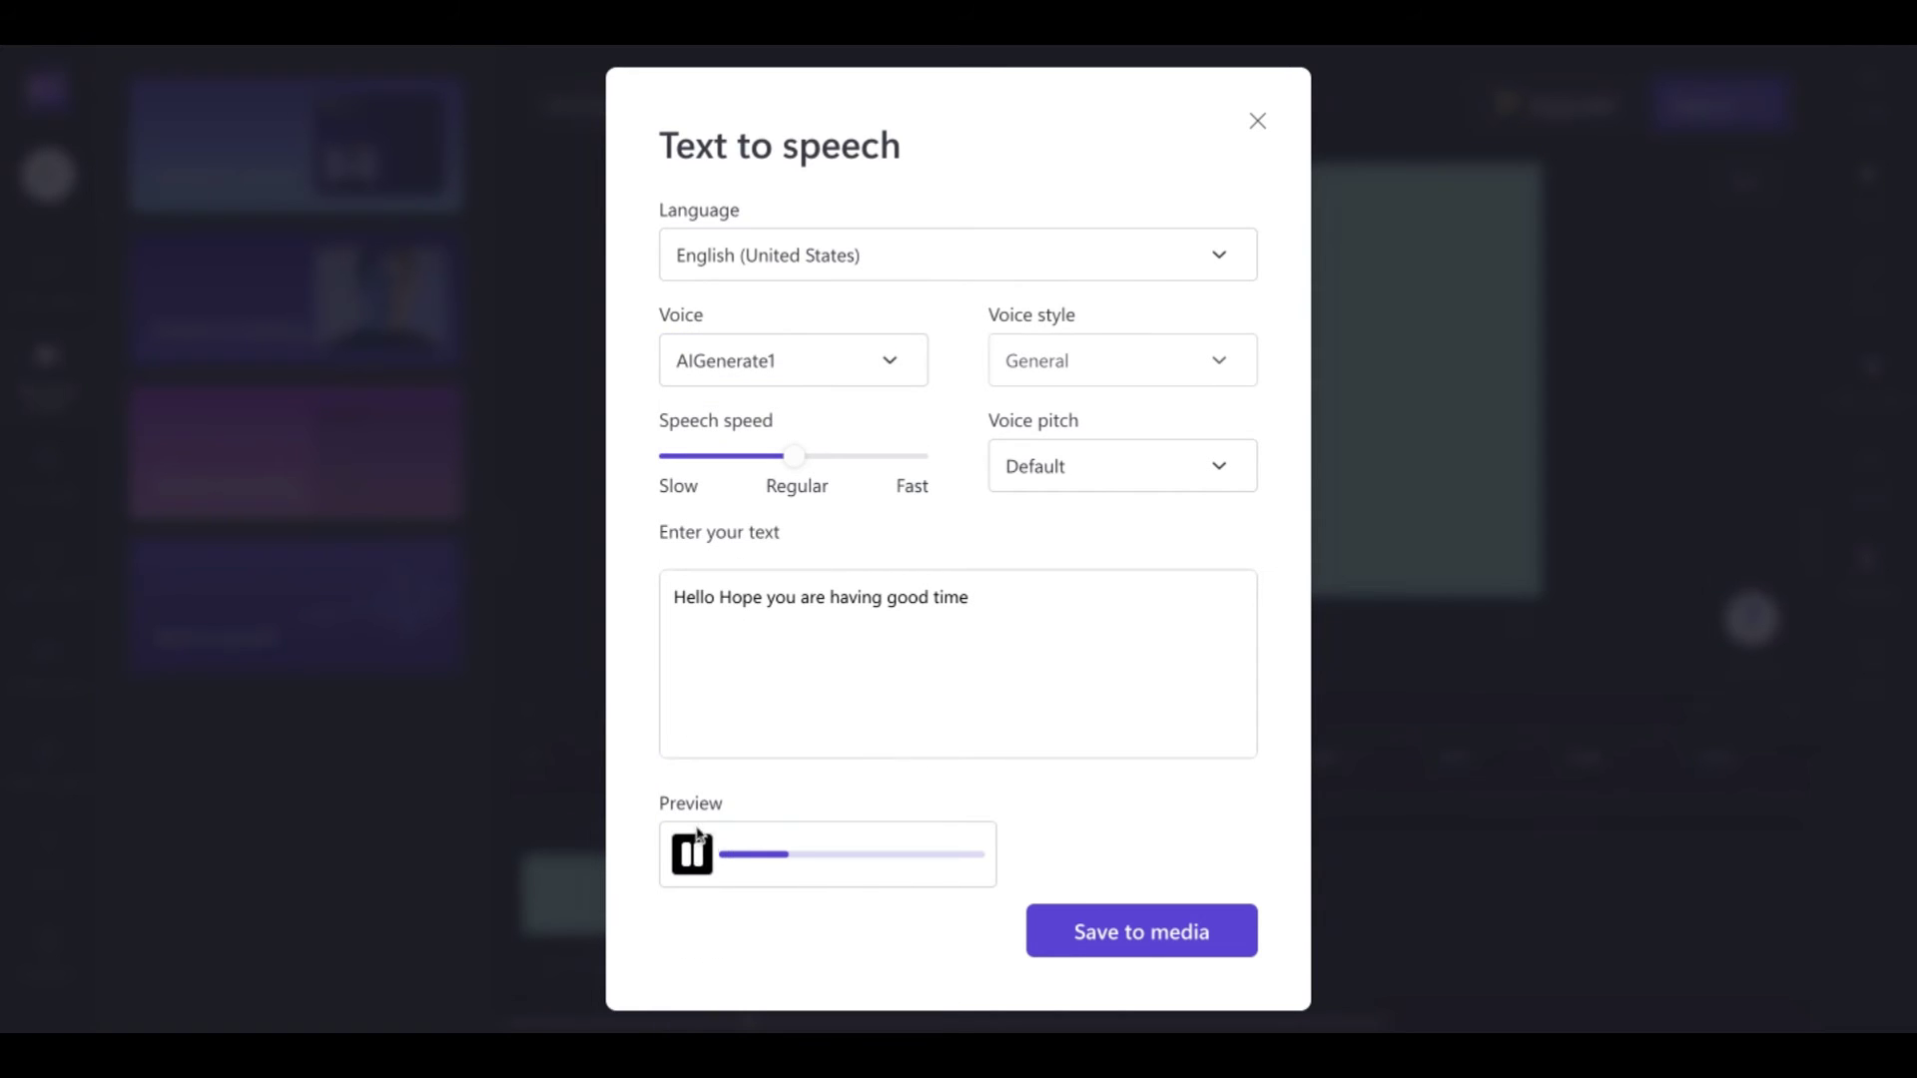
Preview the speech text with each of the AIGenerate2, Roger and Steffan voices
left_click(883, 362)
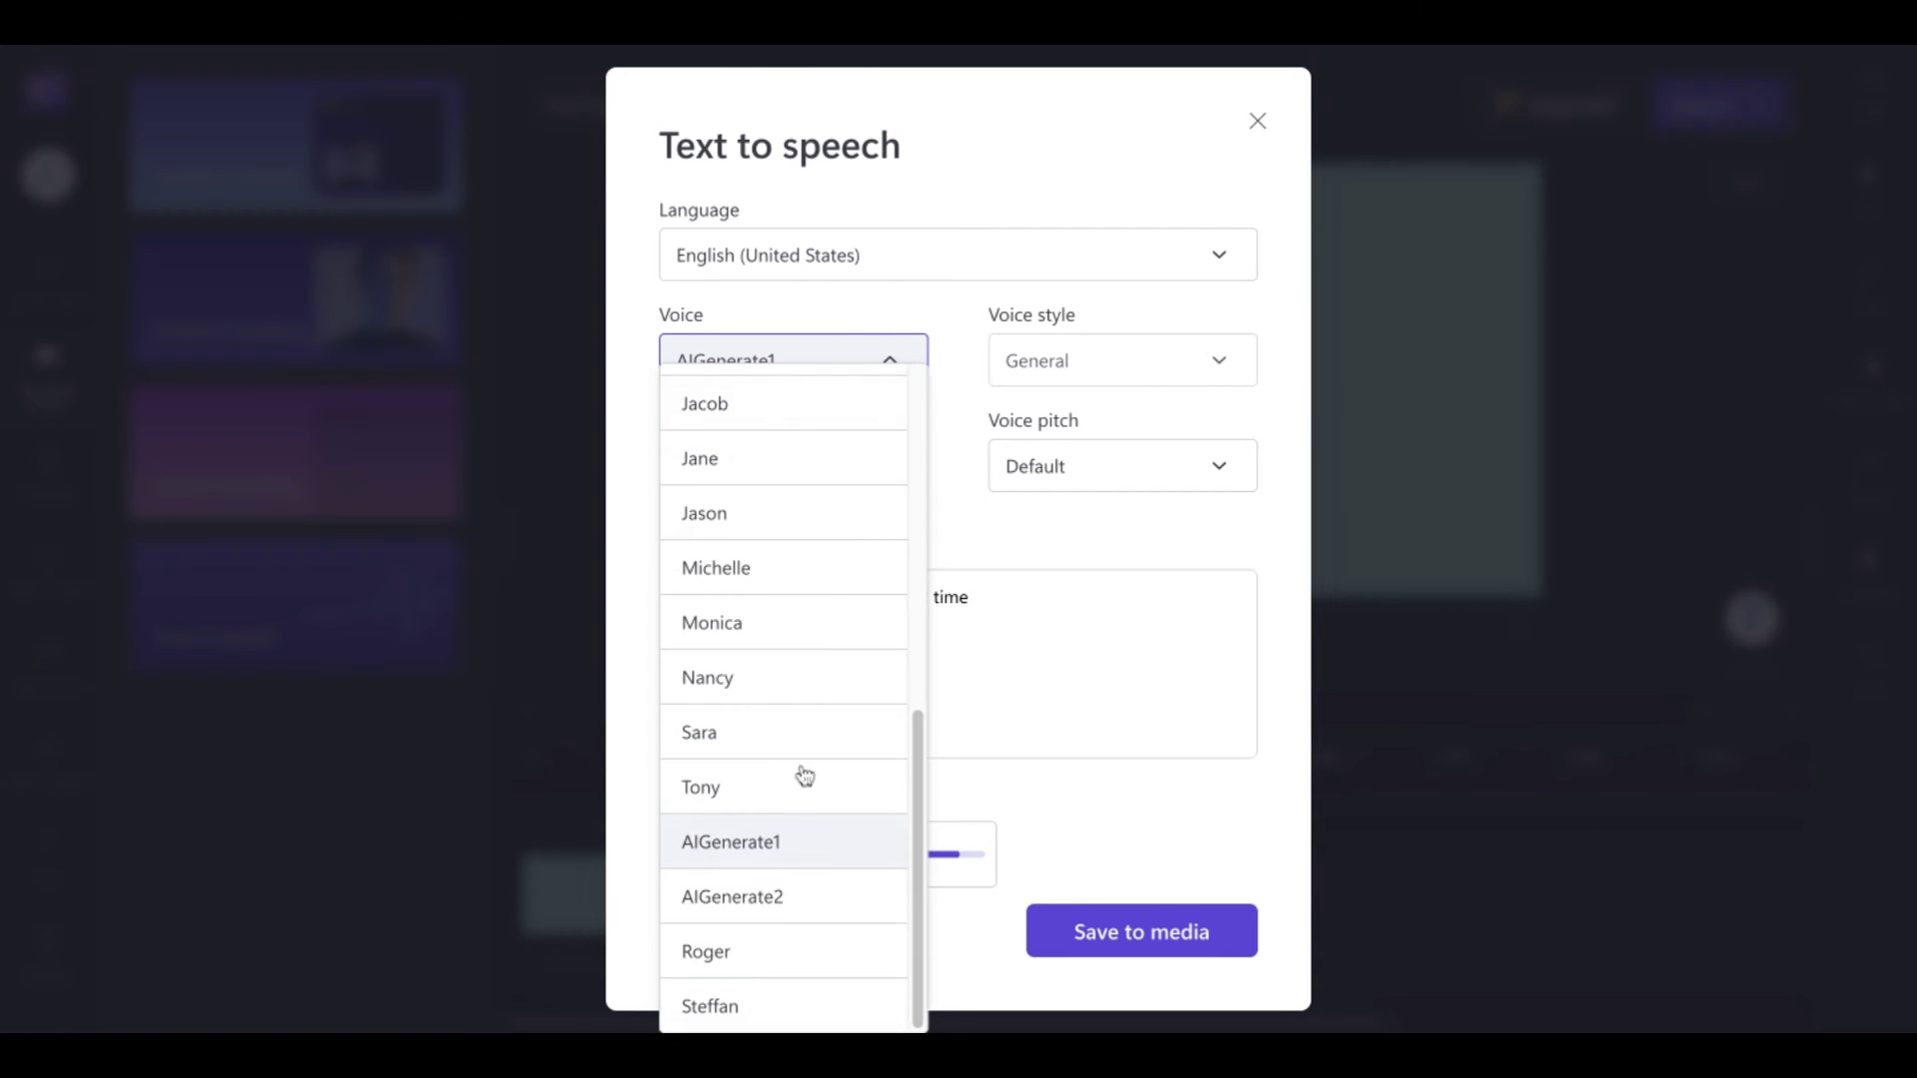
left_click(770, 898)
left_click(693, 855)
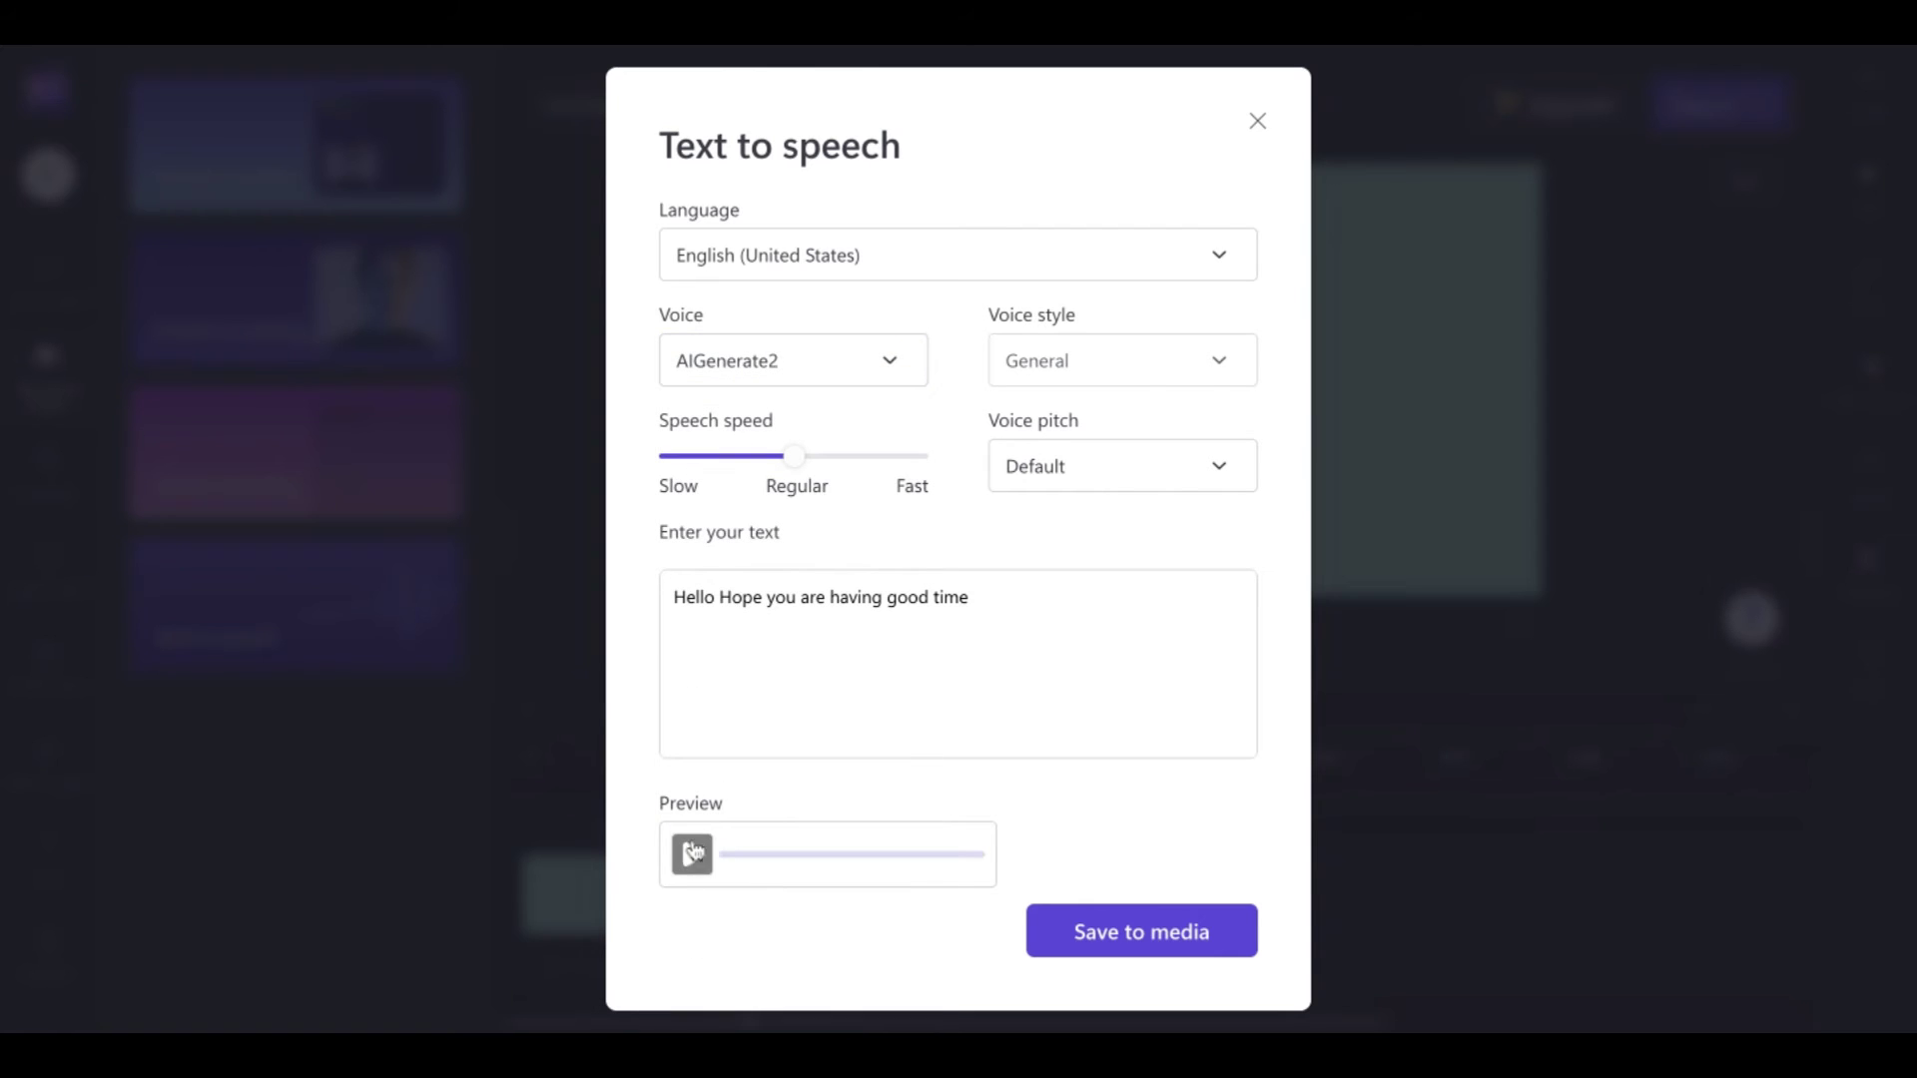
left_click(899, 361)
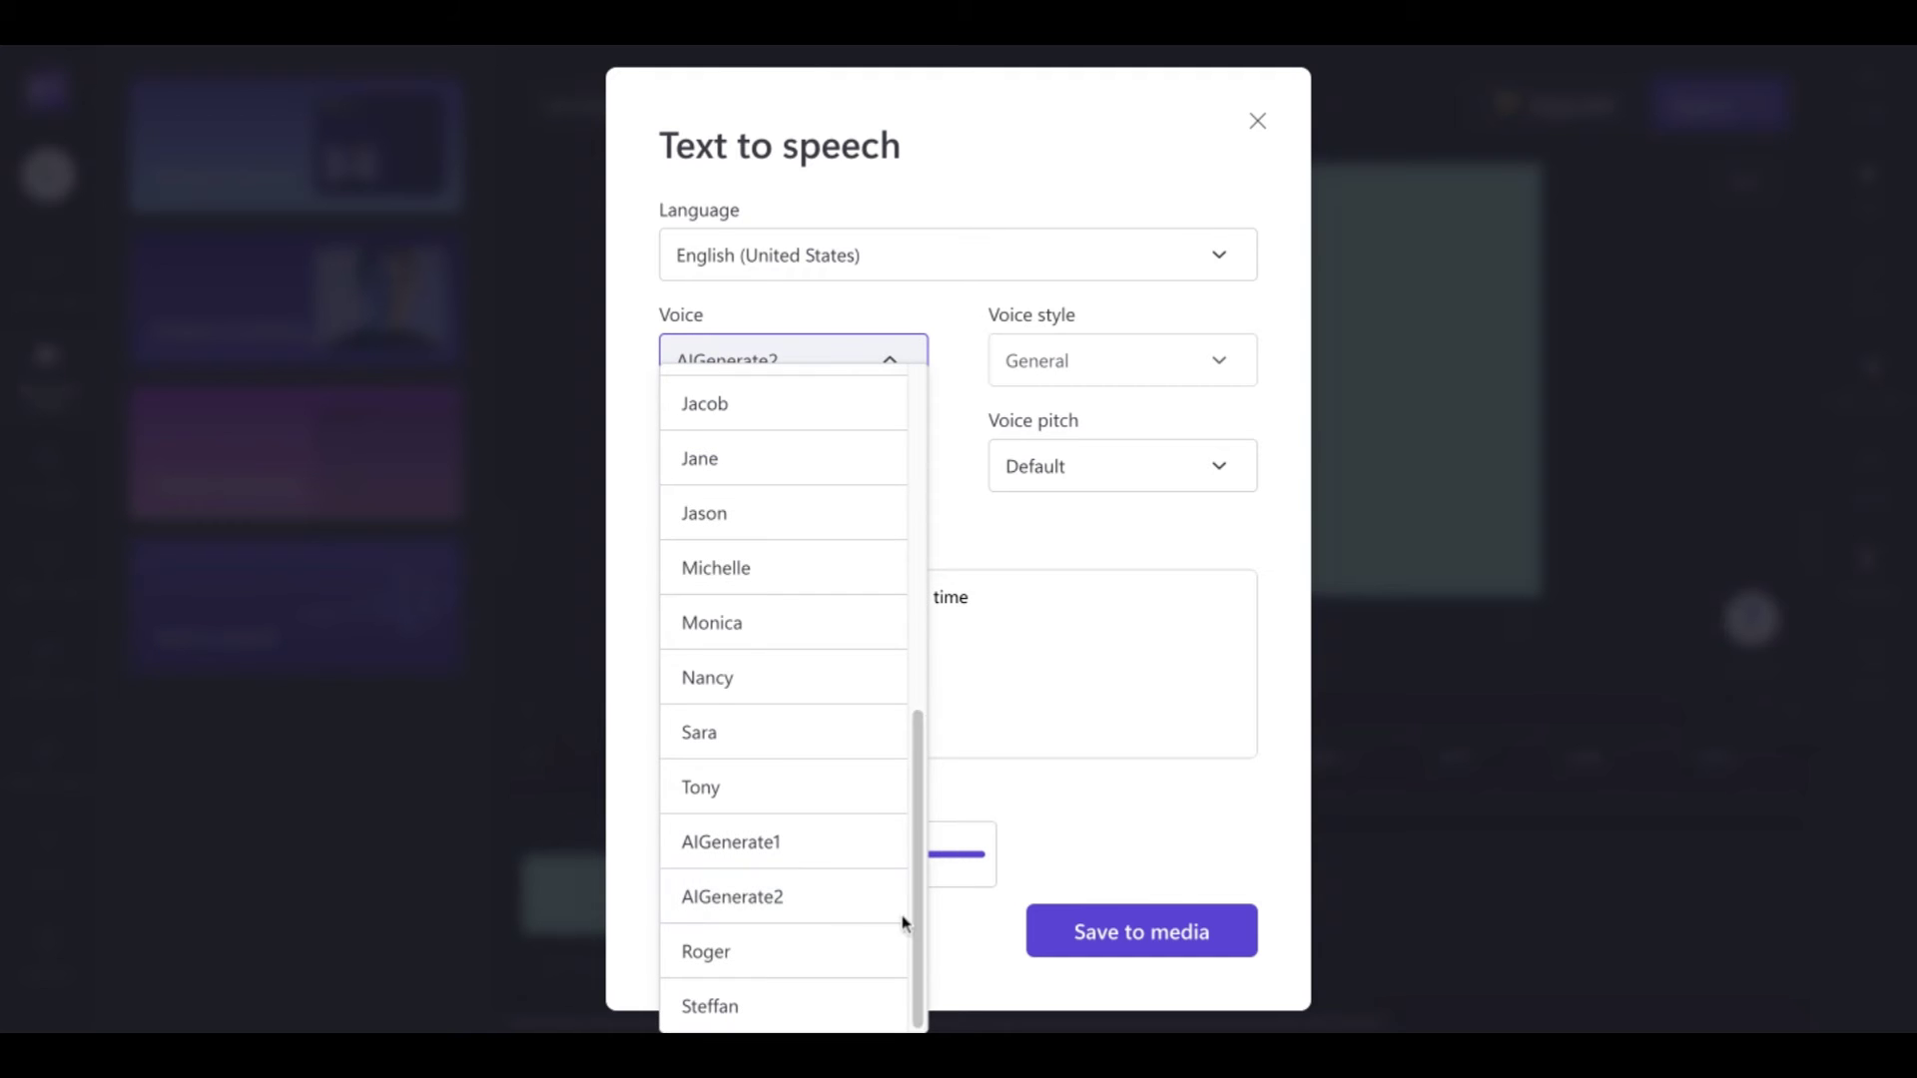
left_click(791, 957)
left_click(693, 855)
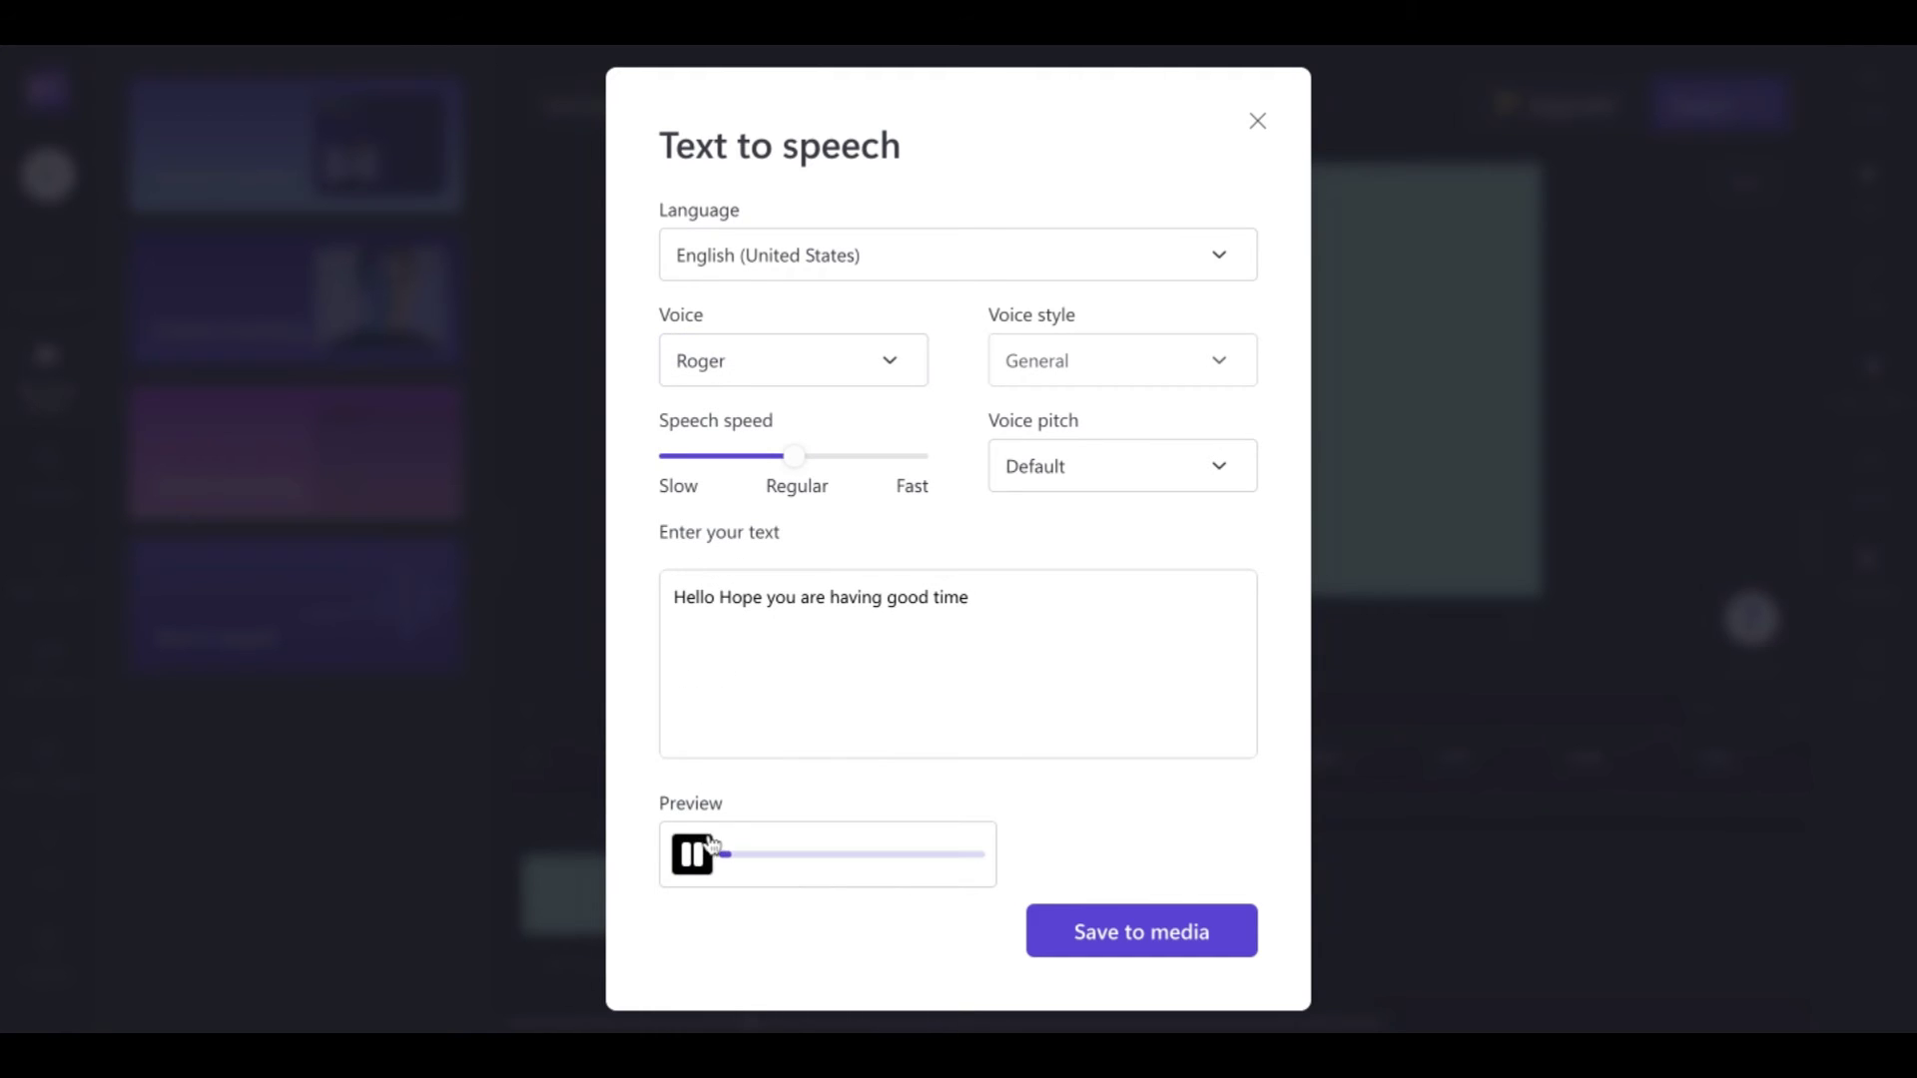
left_click(889, 366)
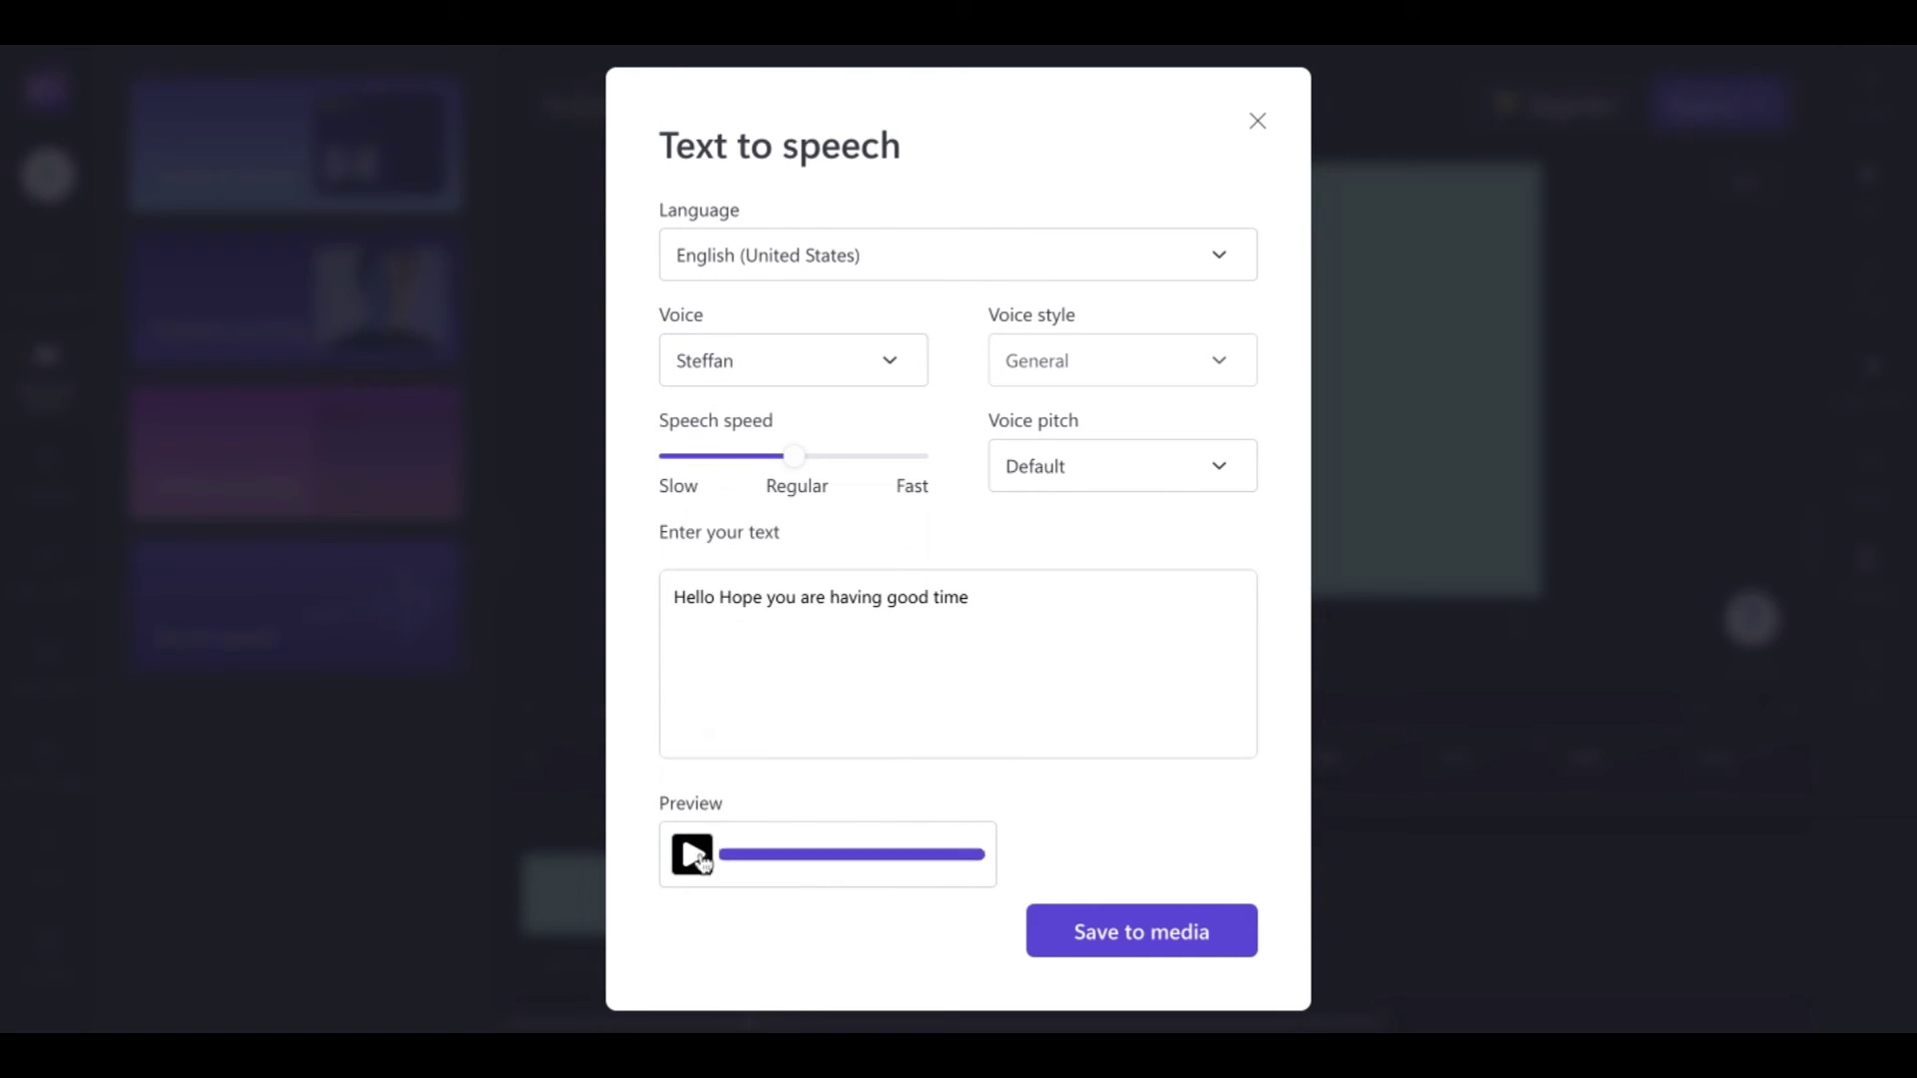
left_click(692, 854)
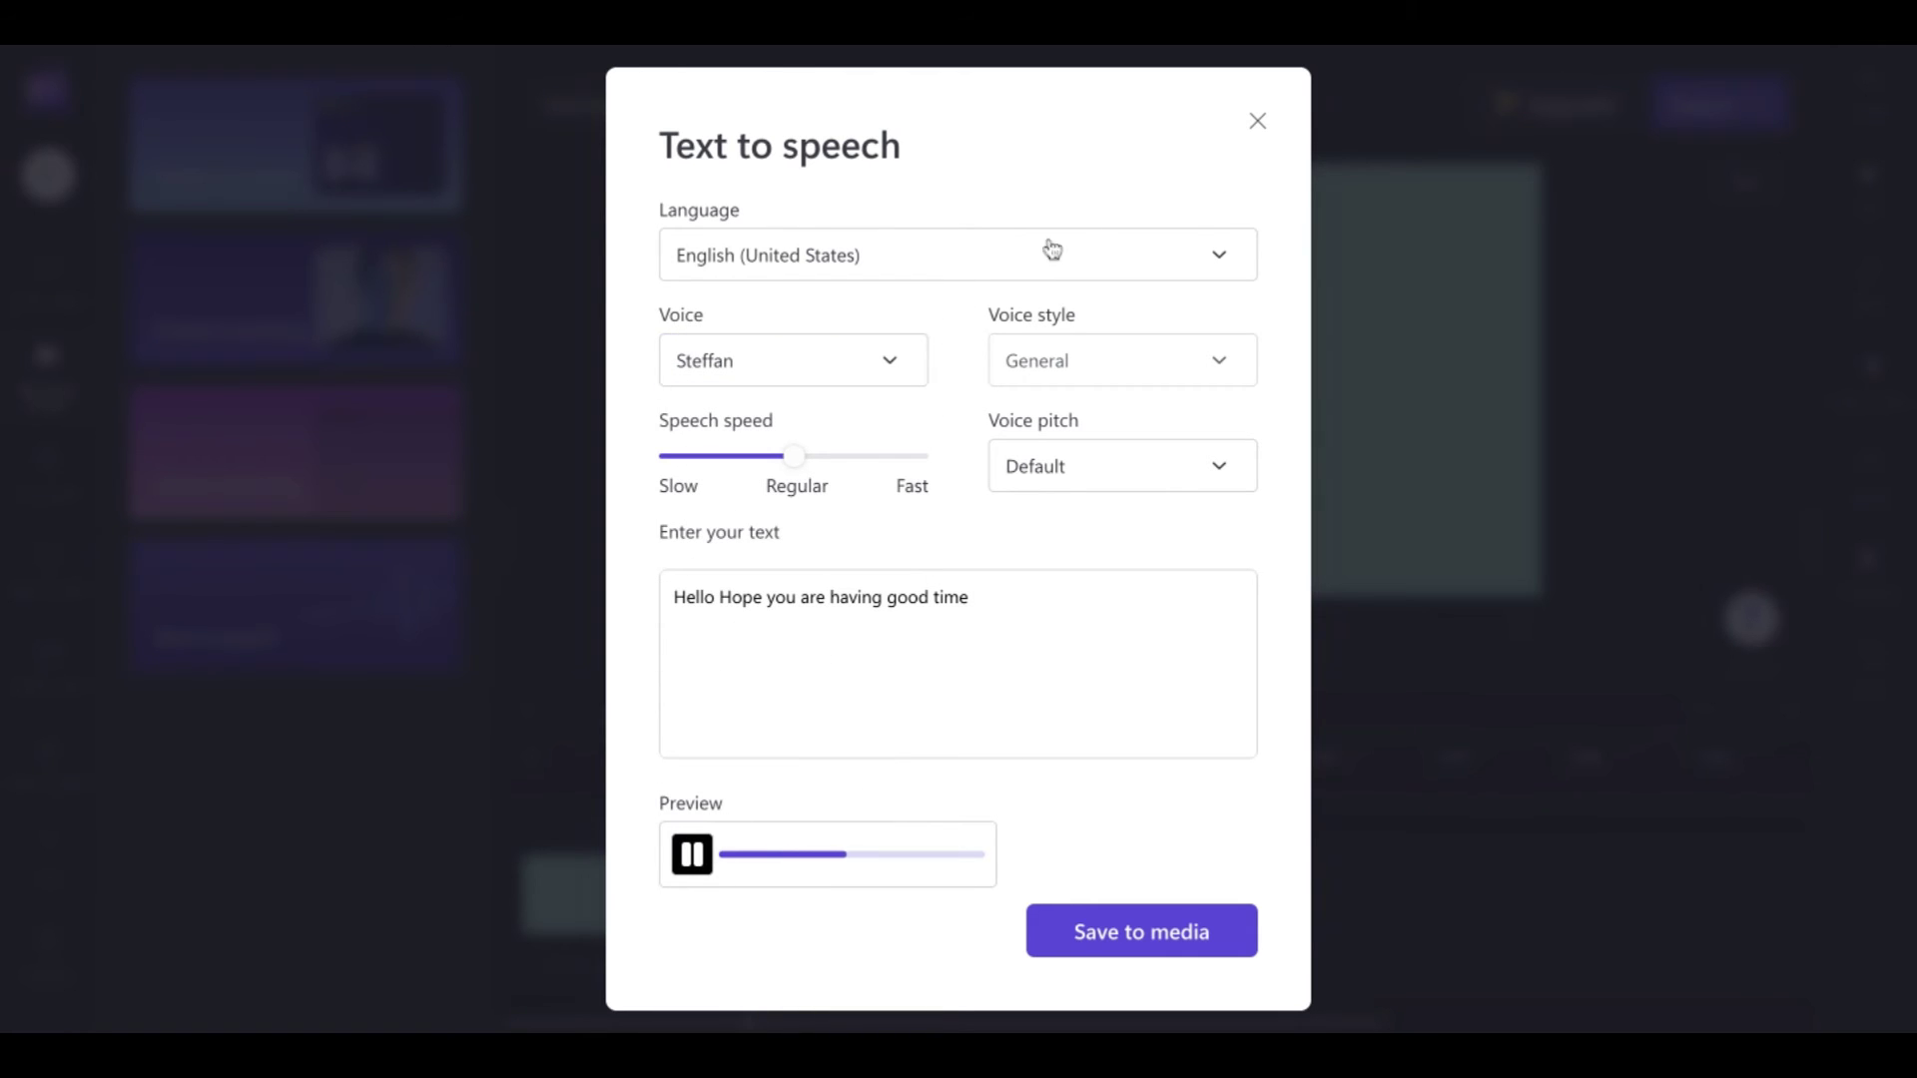
Set the speech language to Japanese (Japan) and preview the English text with the Nanami voice
left_click(1091, 253)
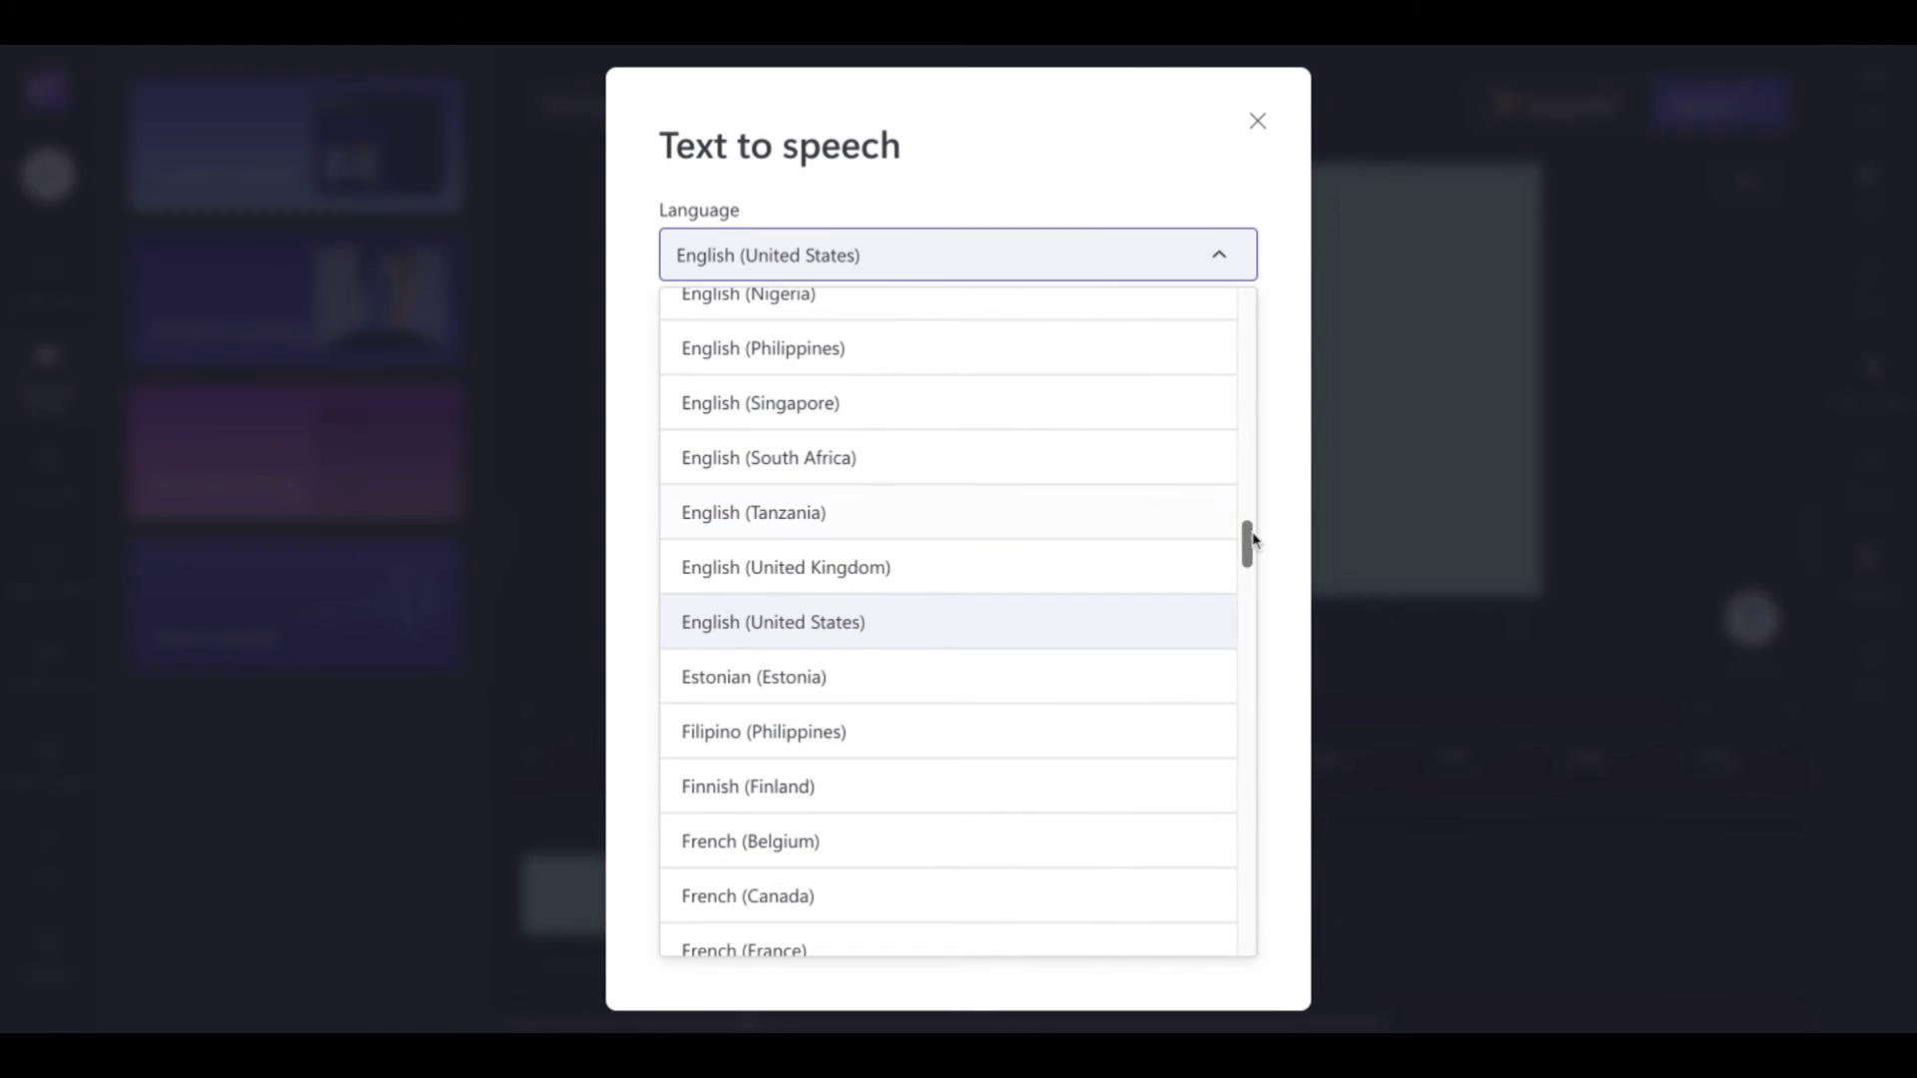
scroll(1251, 543, "down", 8)
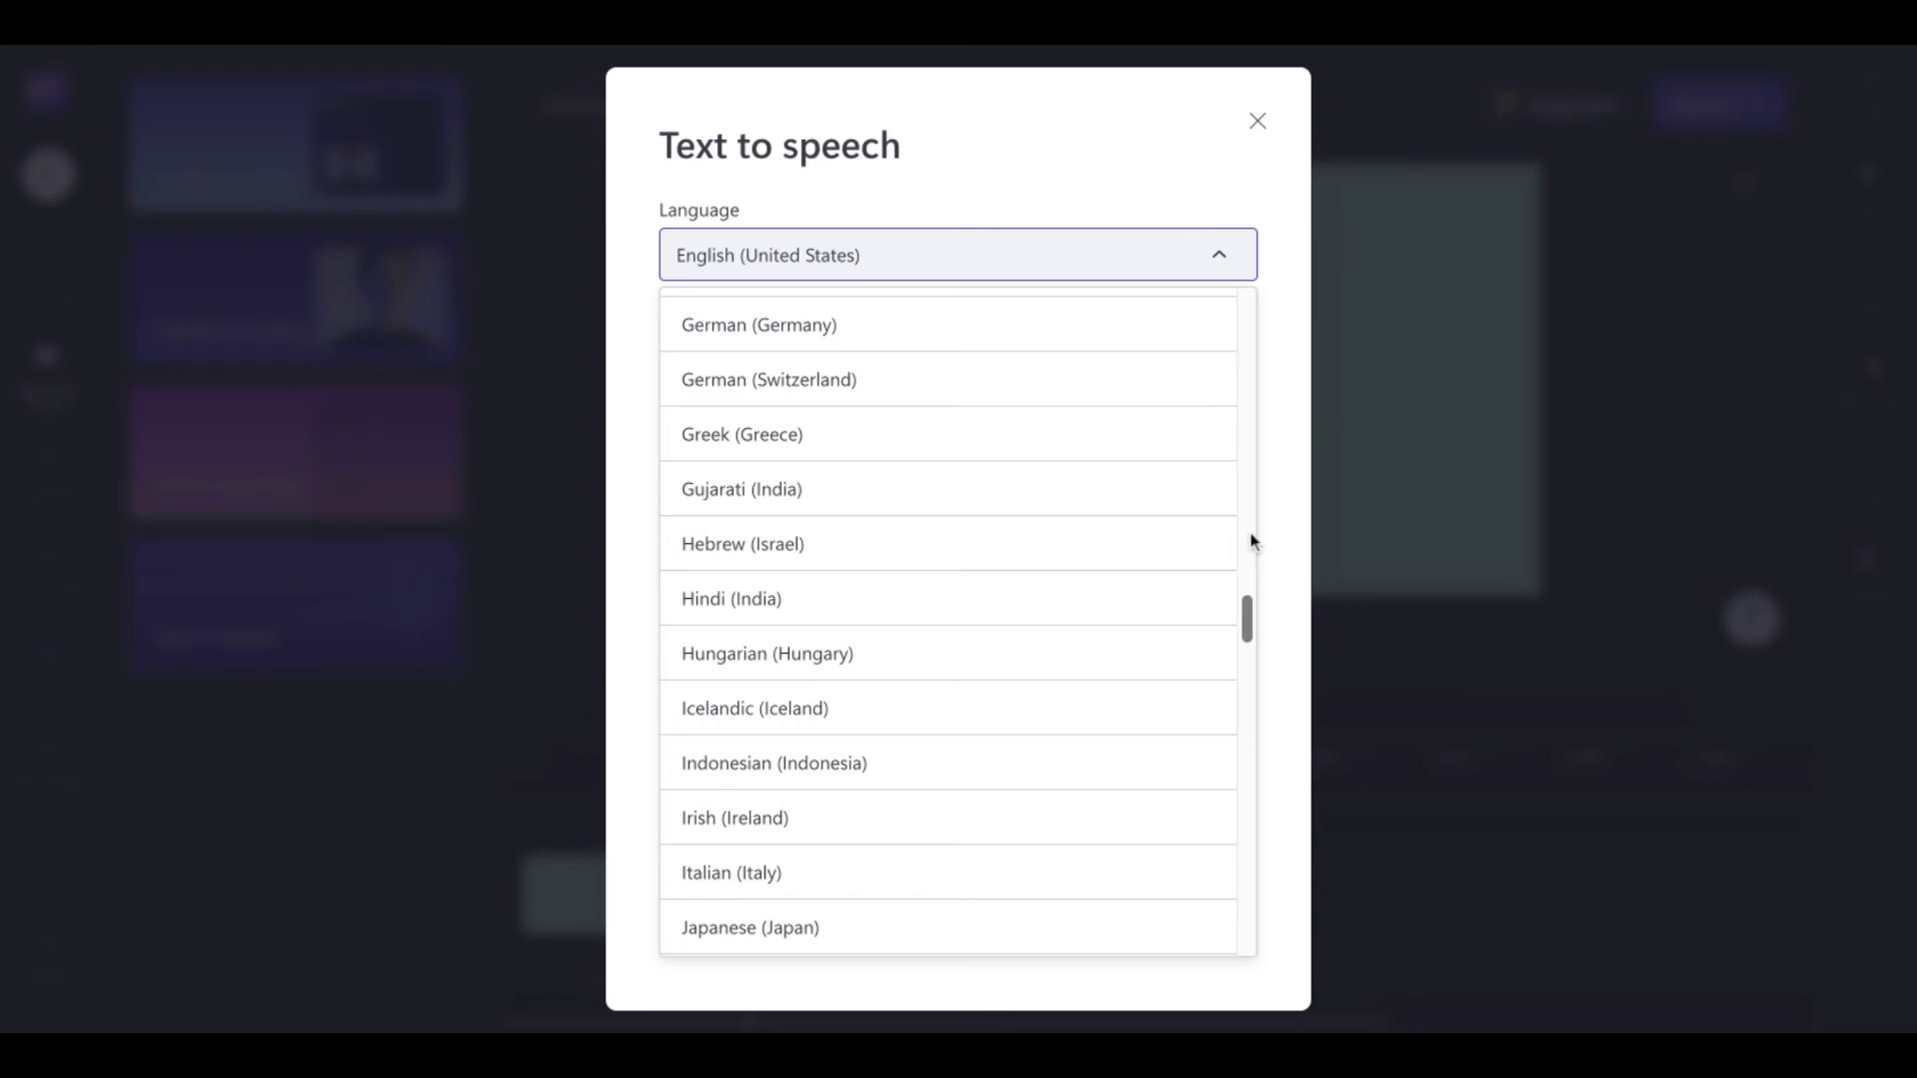
scroll(1220, 641, "down", 1)
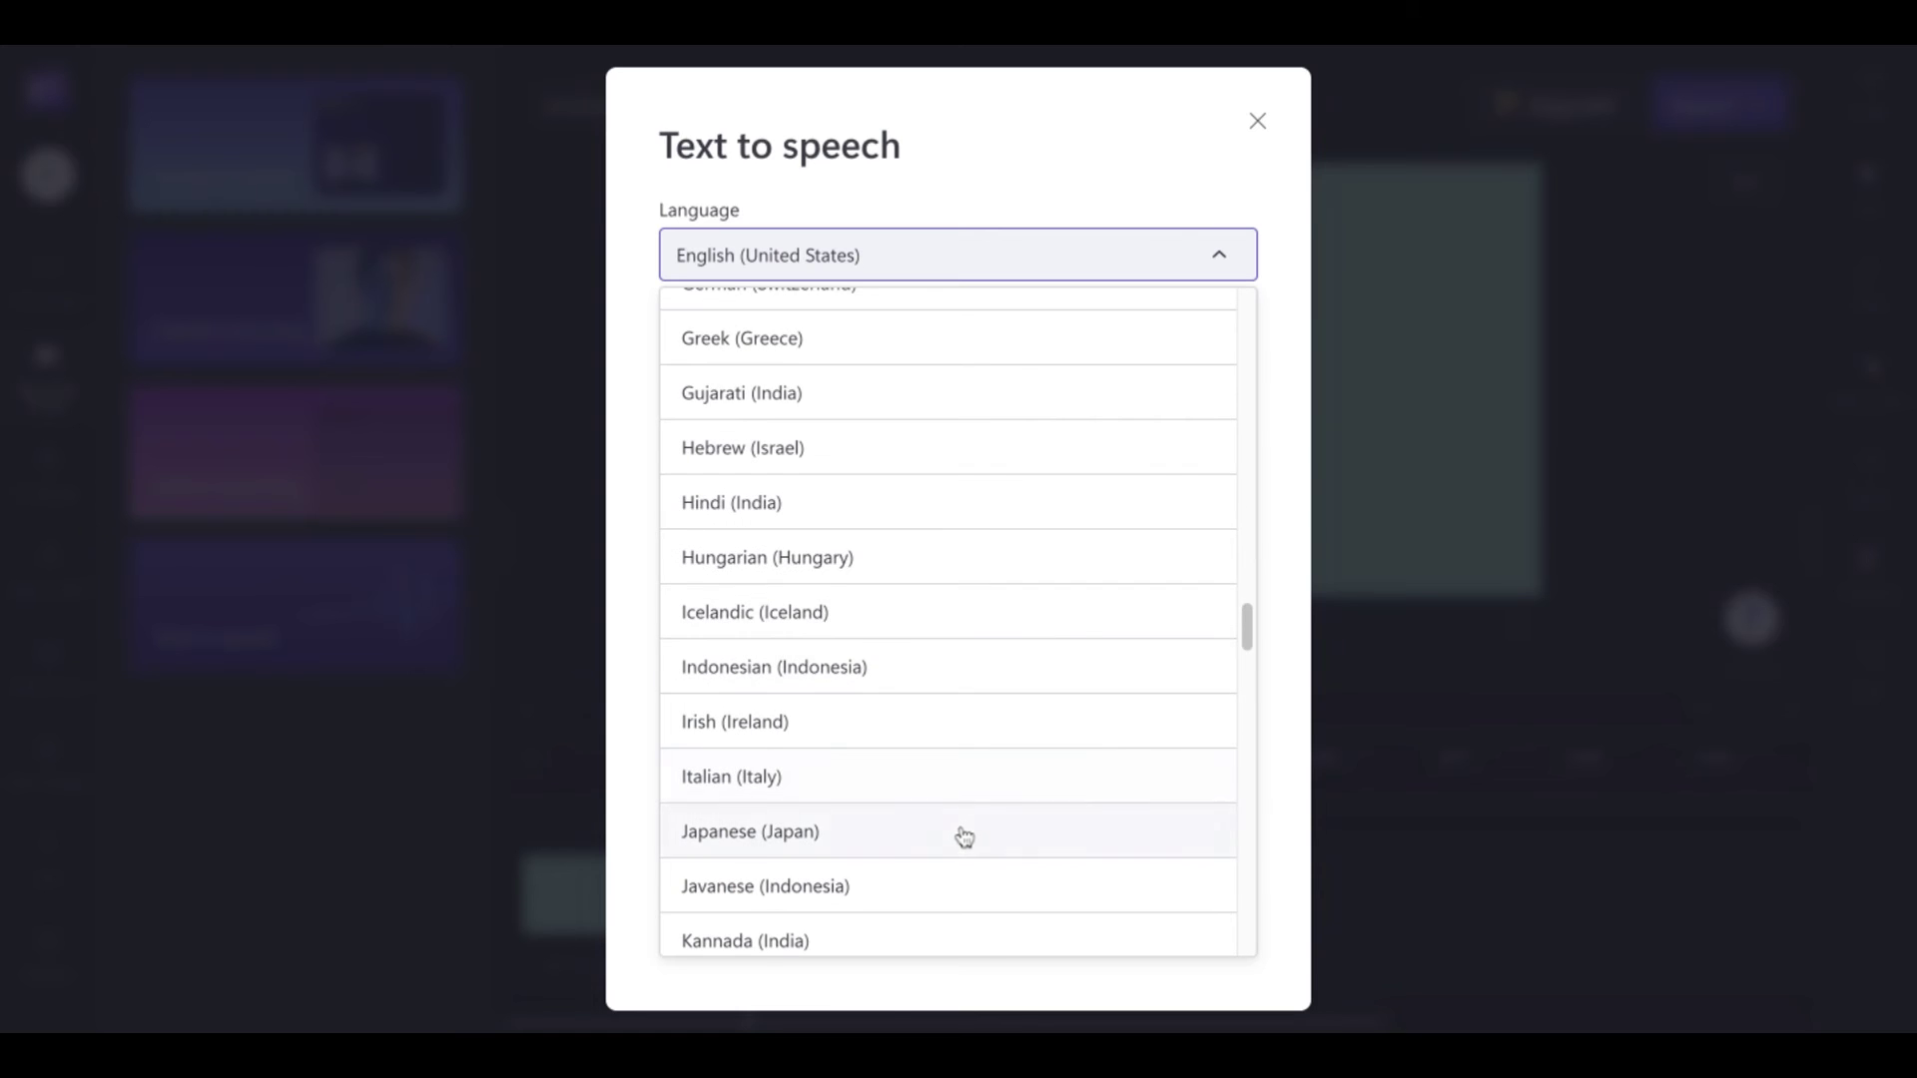
left_click(964, 832)
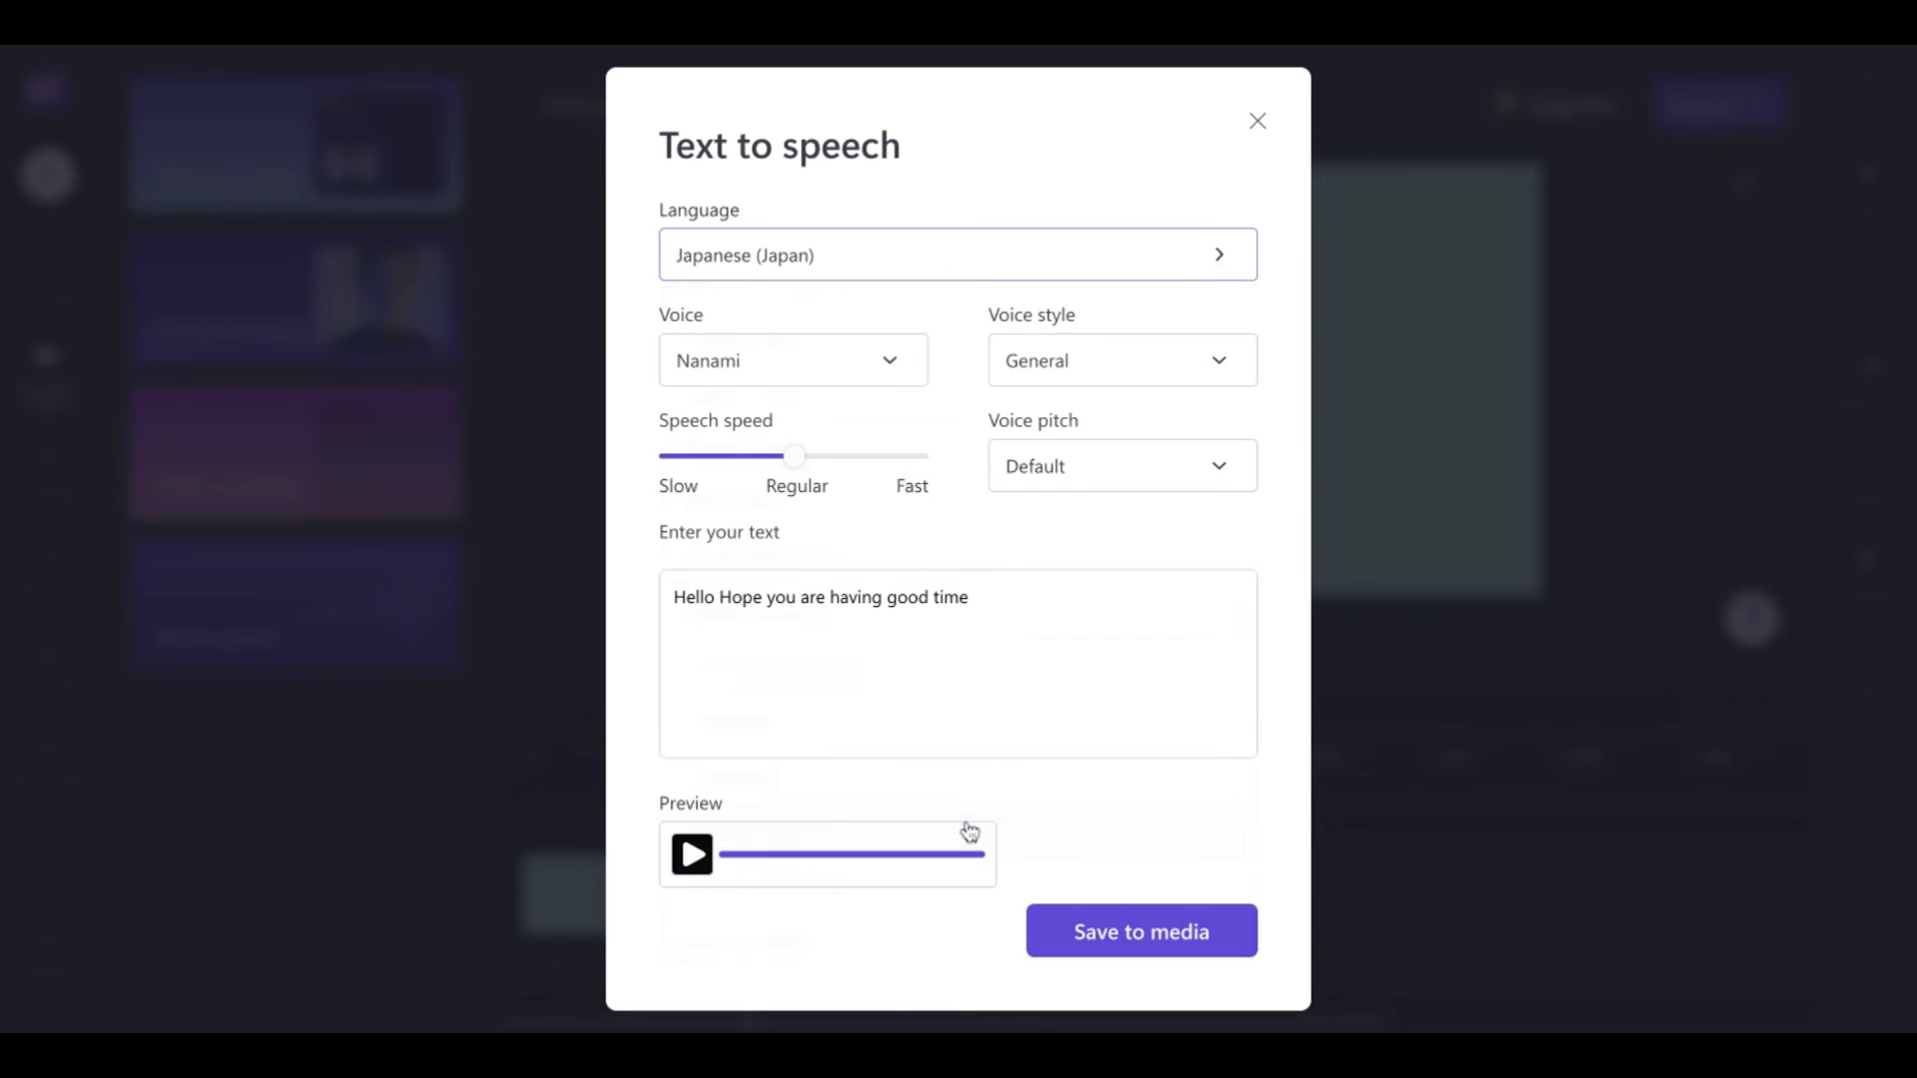
left_click(699, 857)
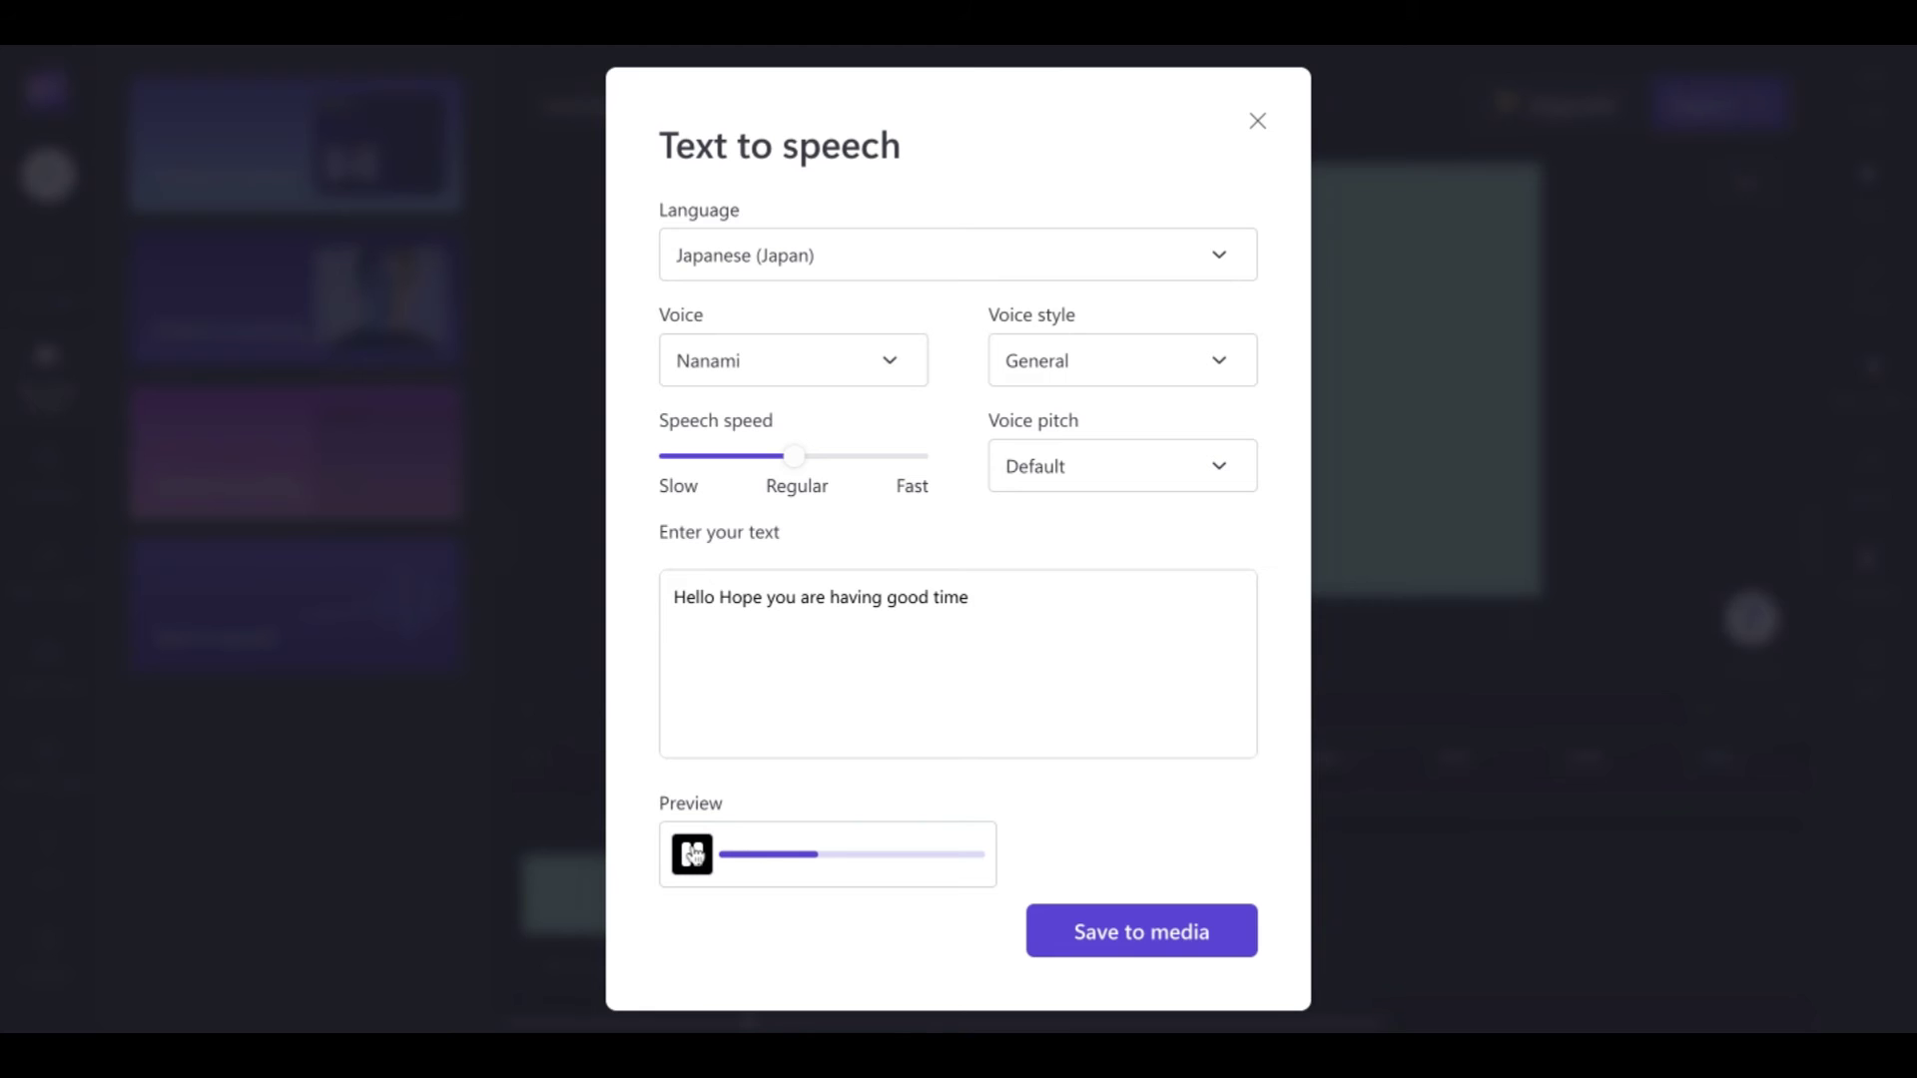
Preview the English text with the Japanese voices Keita and Aoi
left_click(895, 368)
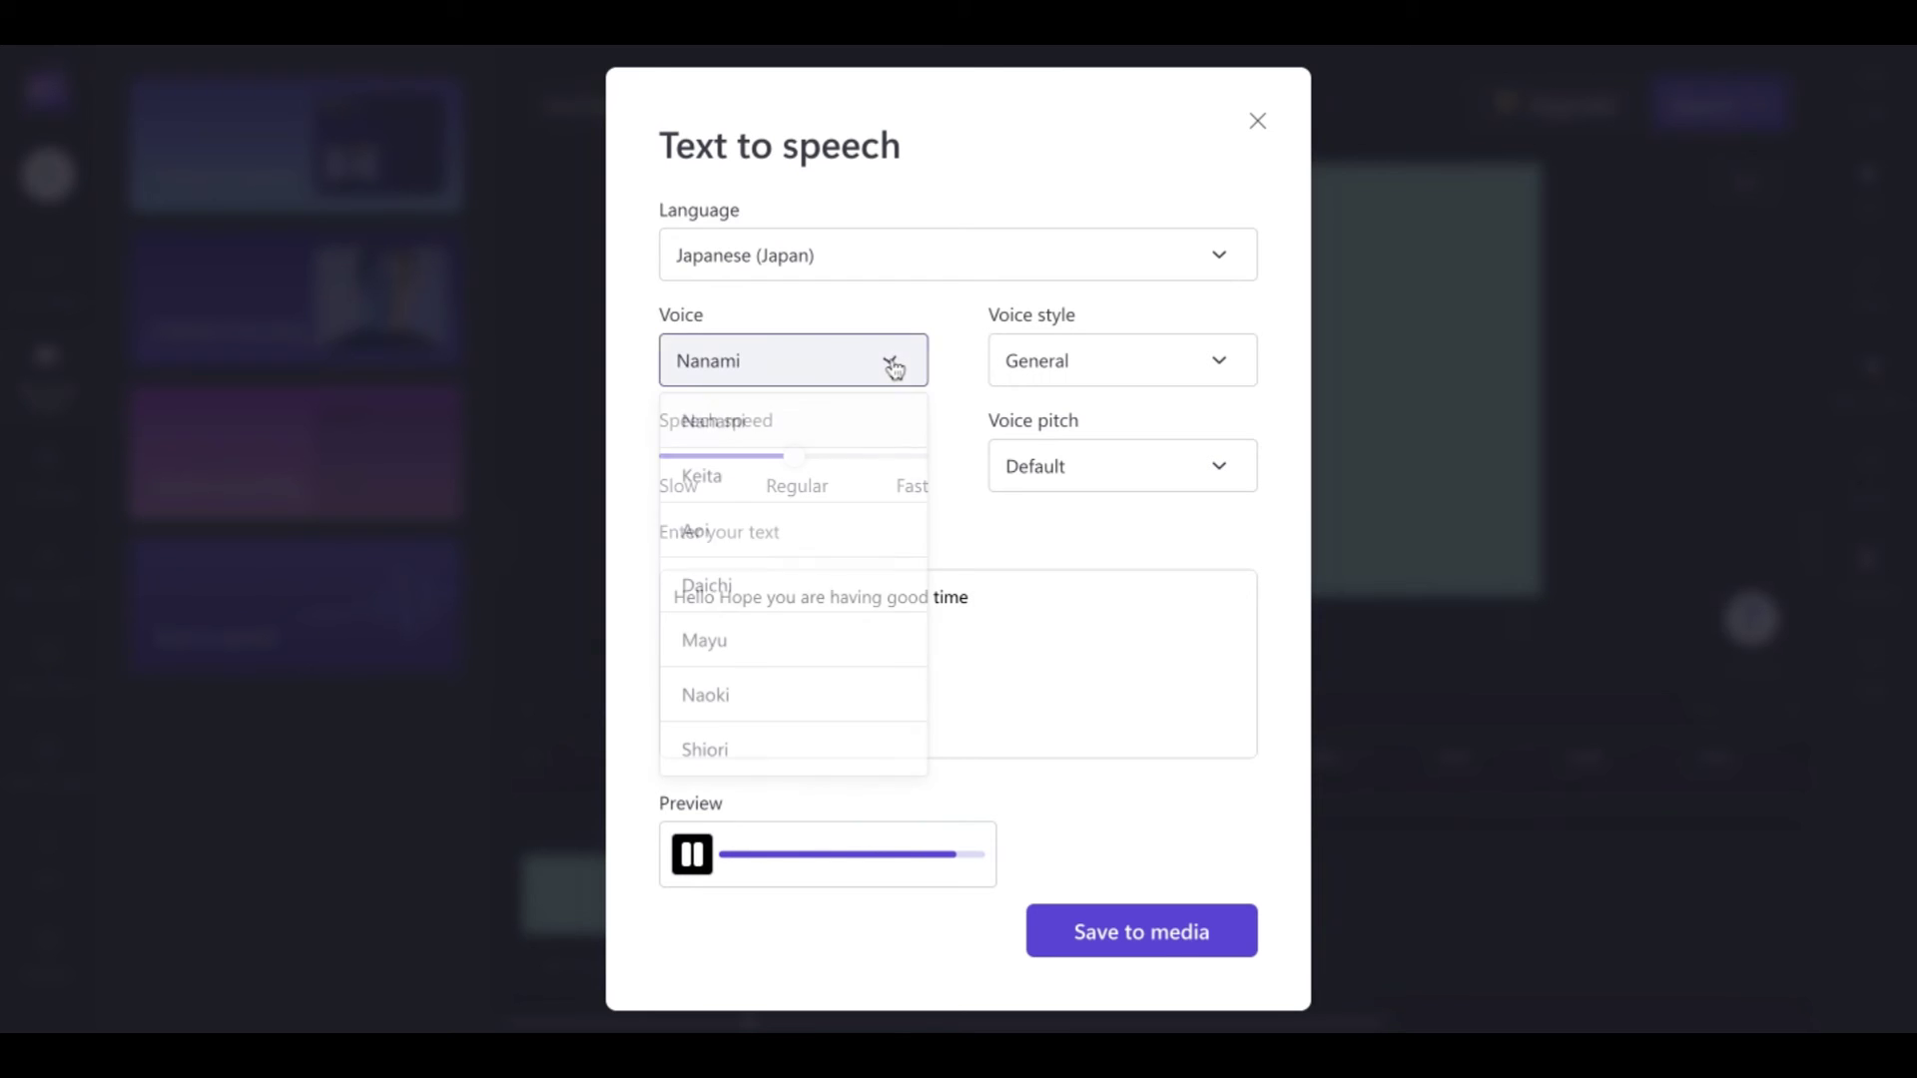
left_click(825, 484)
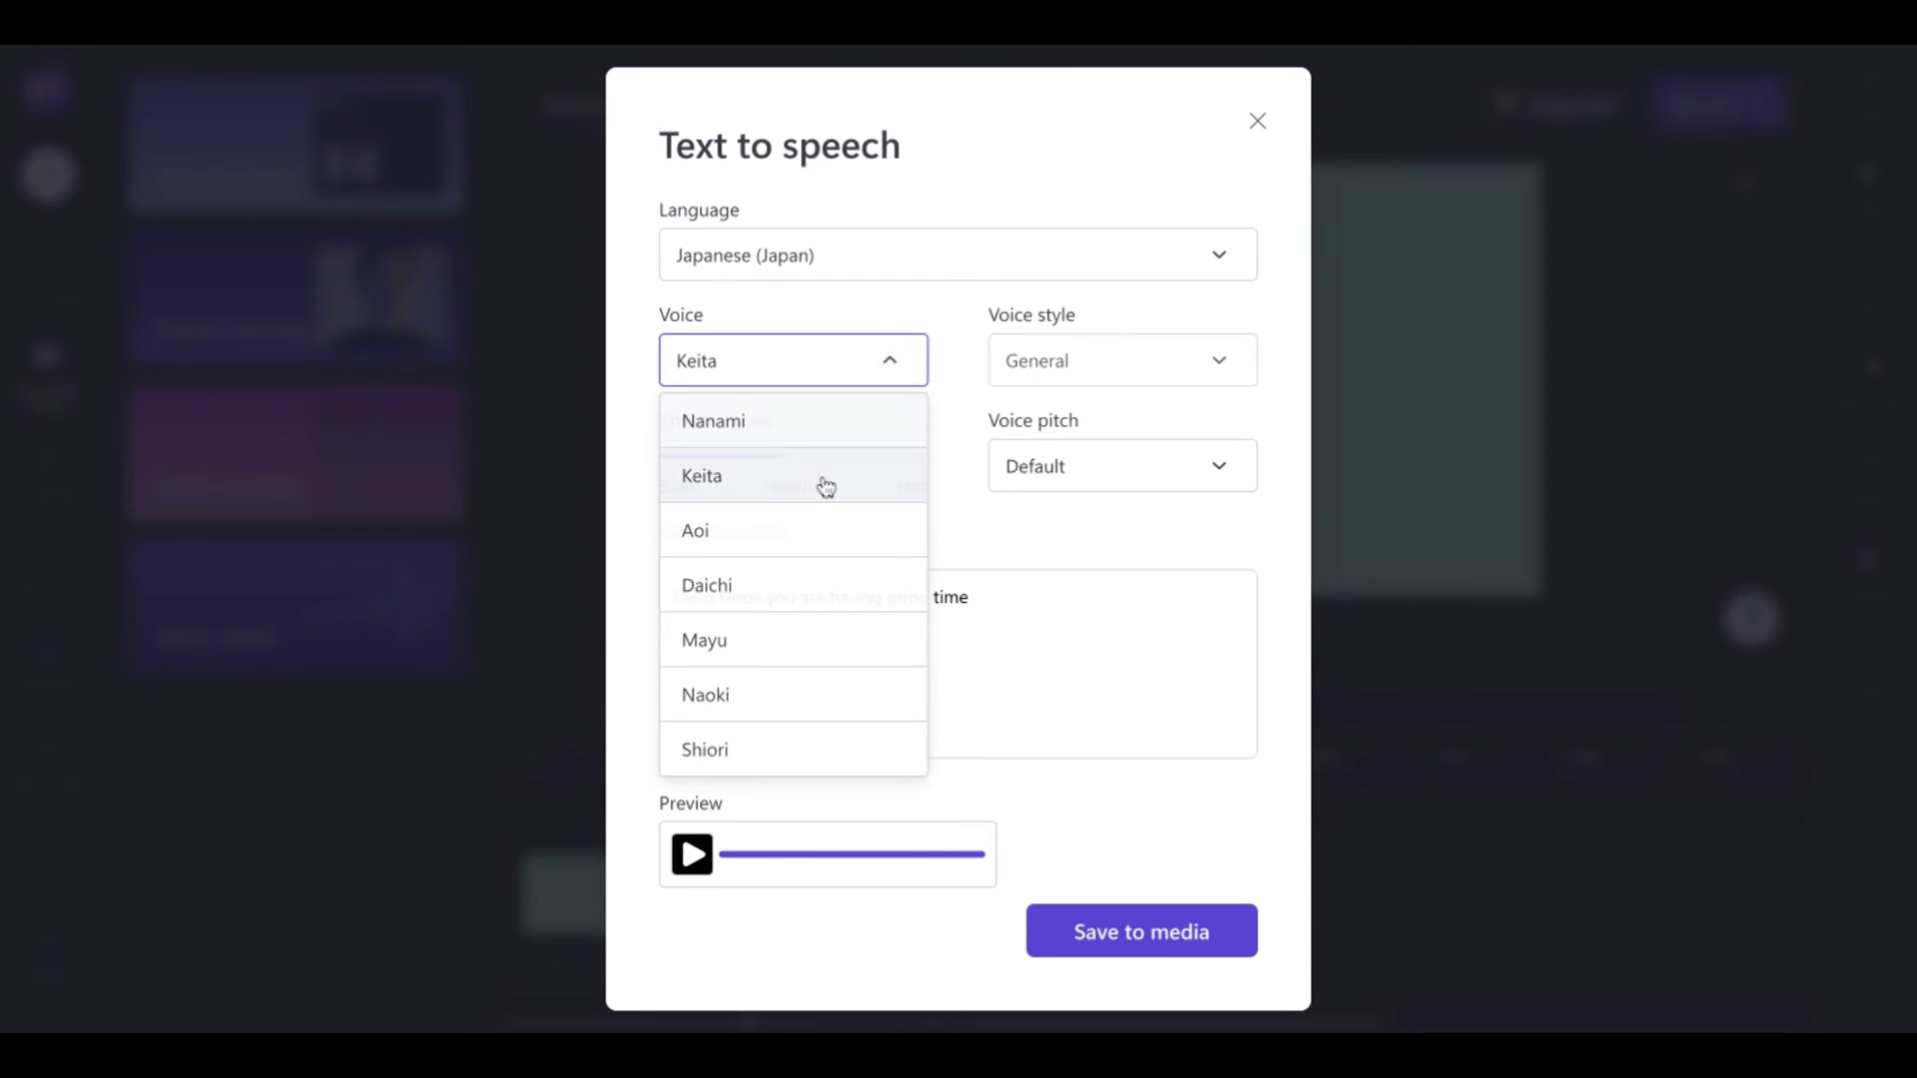
left_click(692, 859)
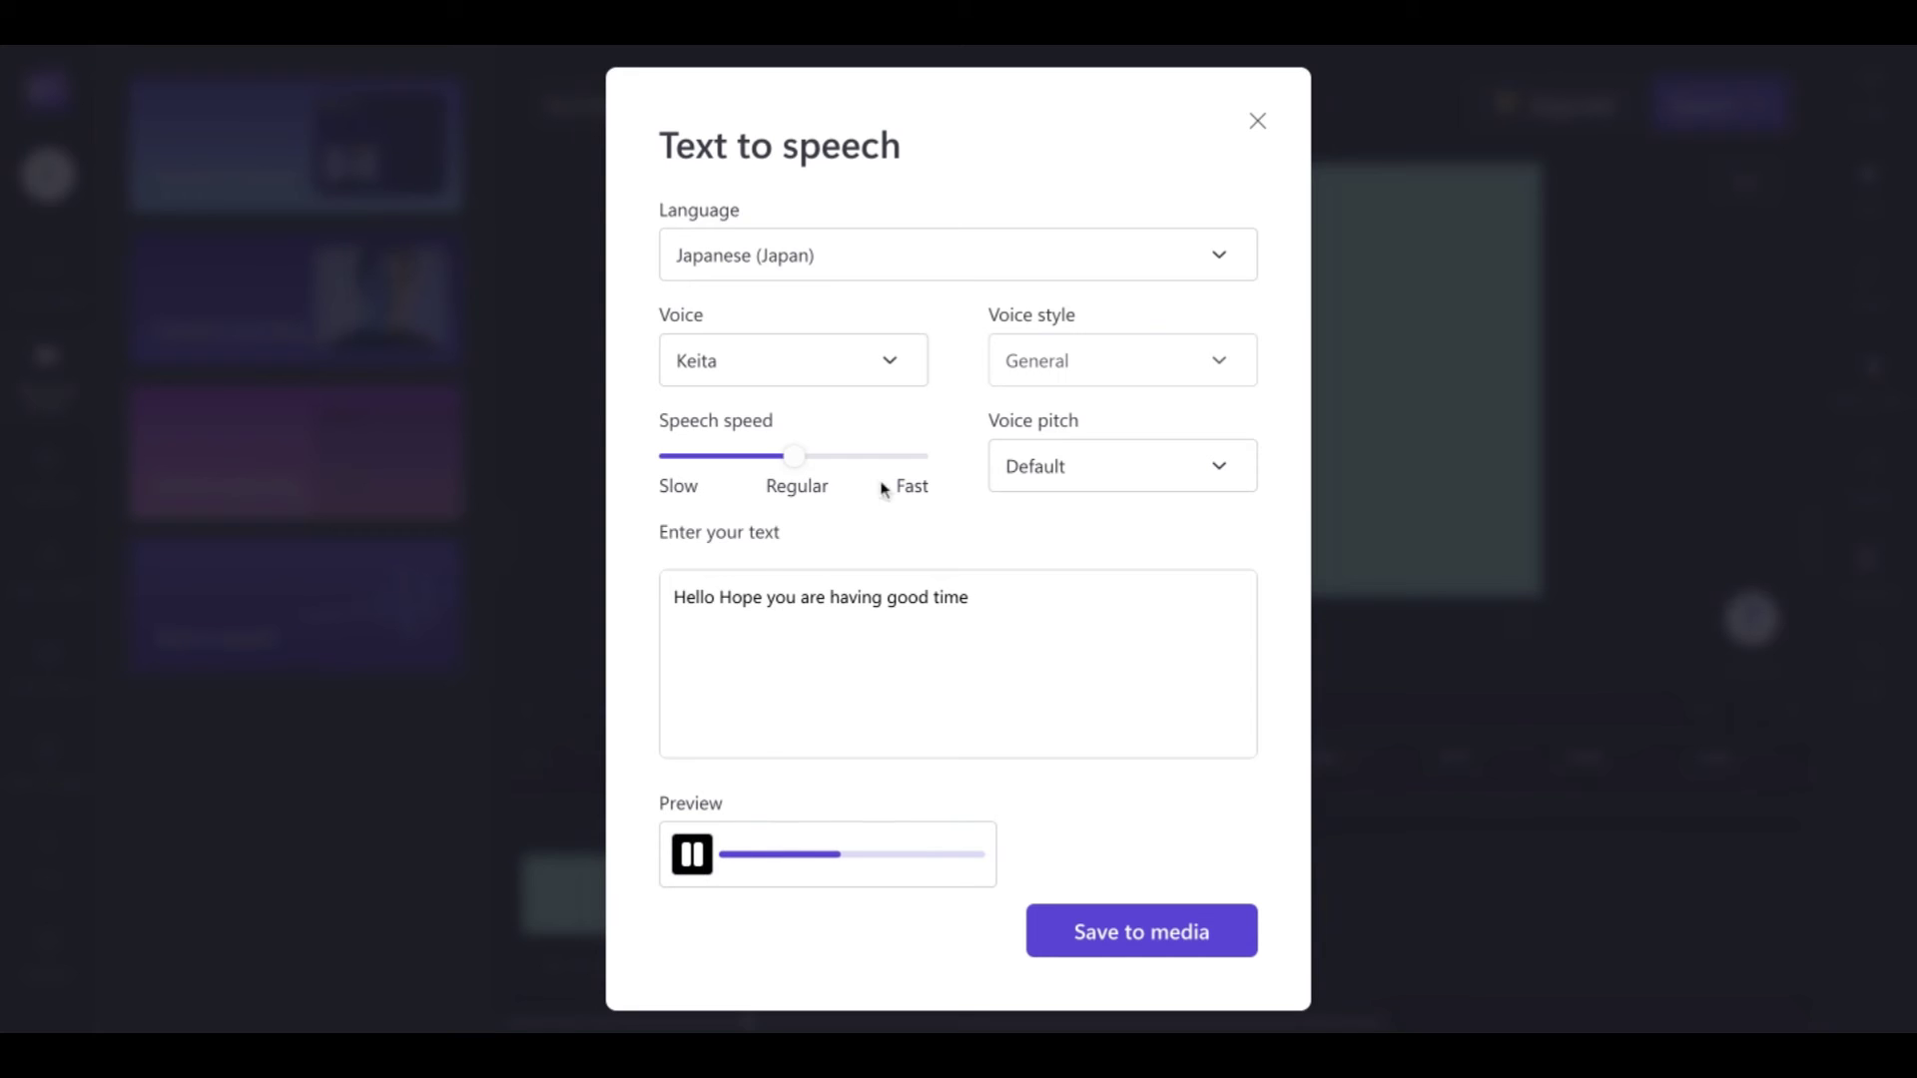
left_click(895, 368)
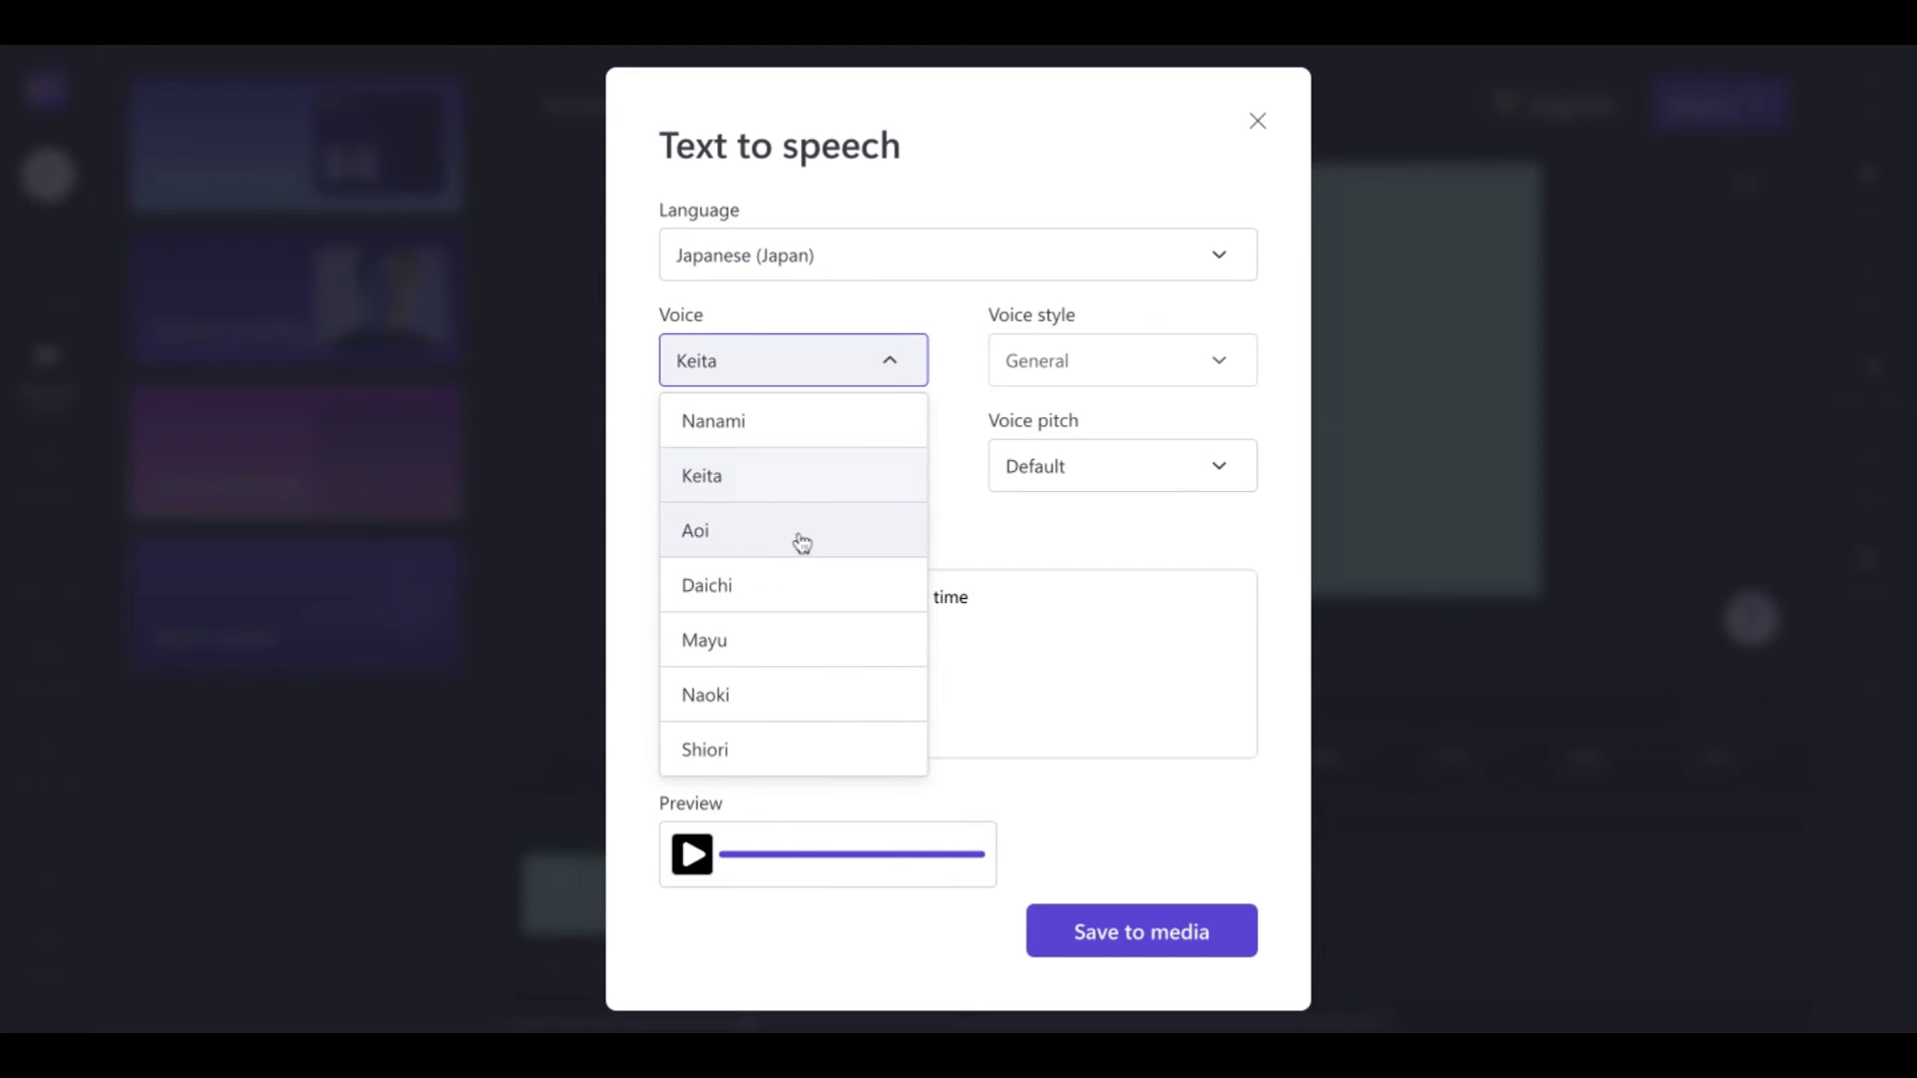
left_click(800, 532)
left_click(704, 861)
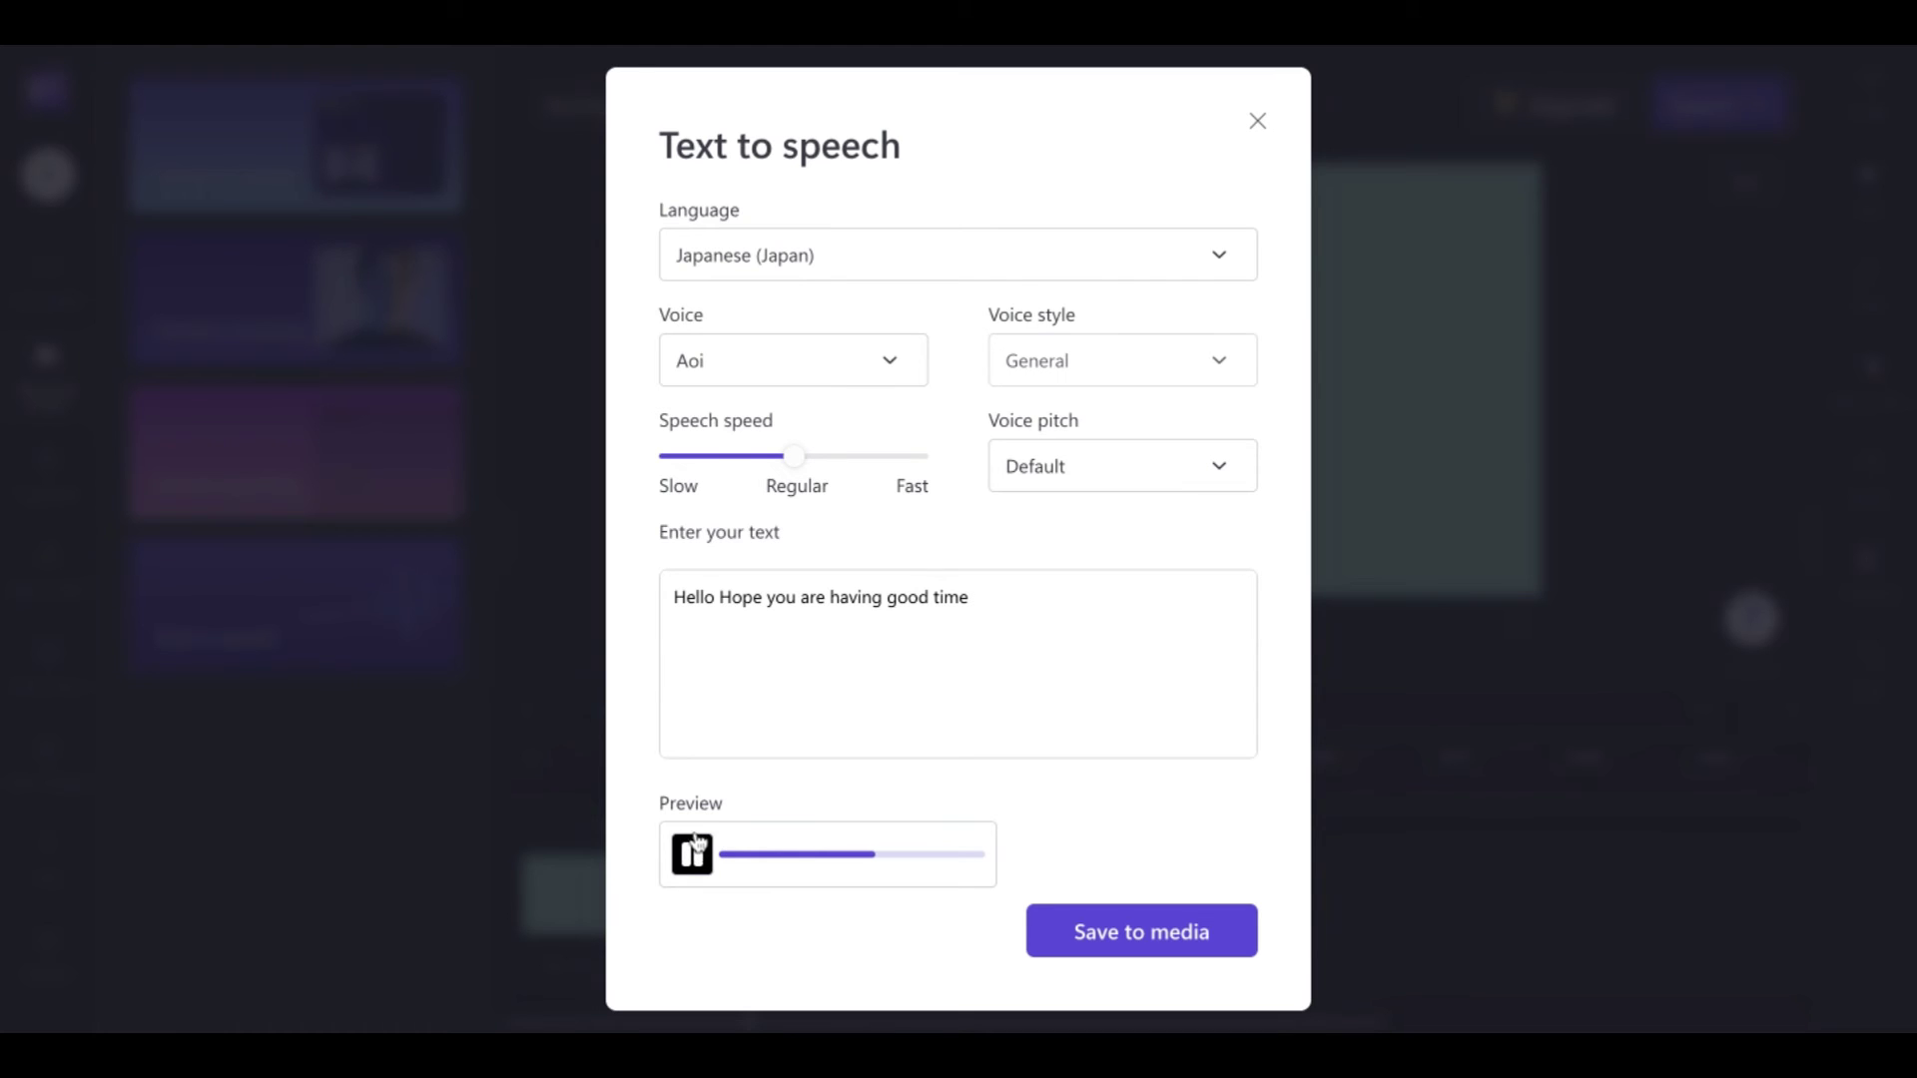
Preview the English text with the Japanese voices Daichi and Mayu
left_click(895, 363)
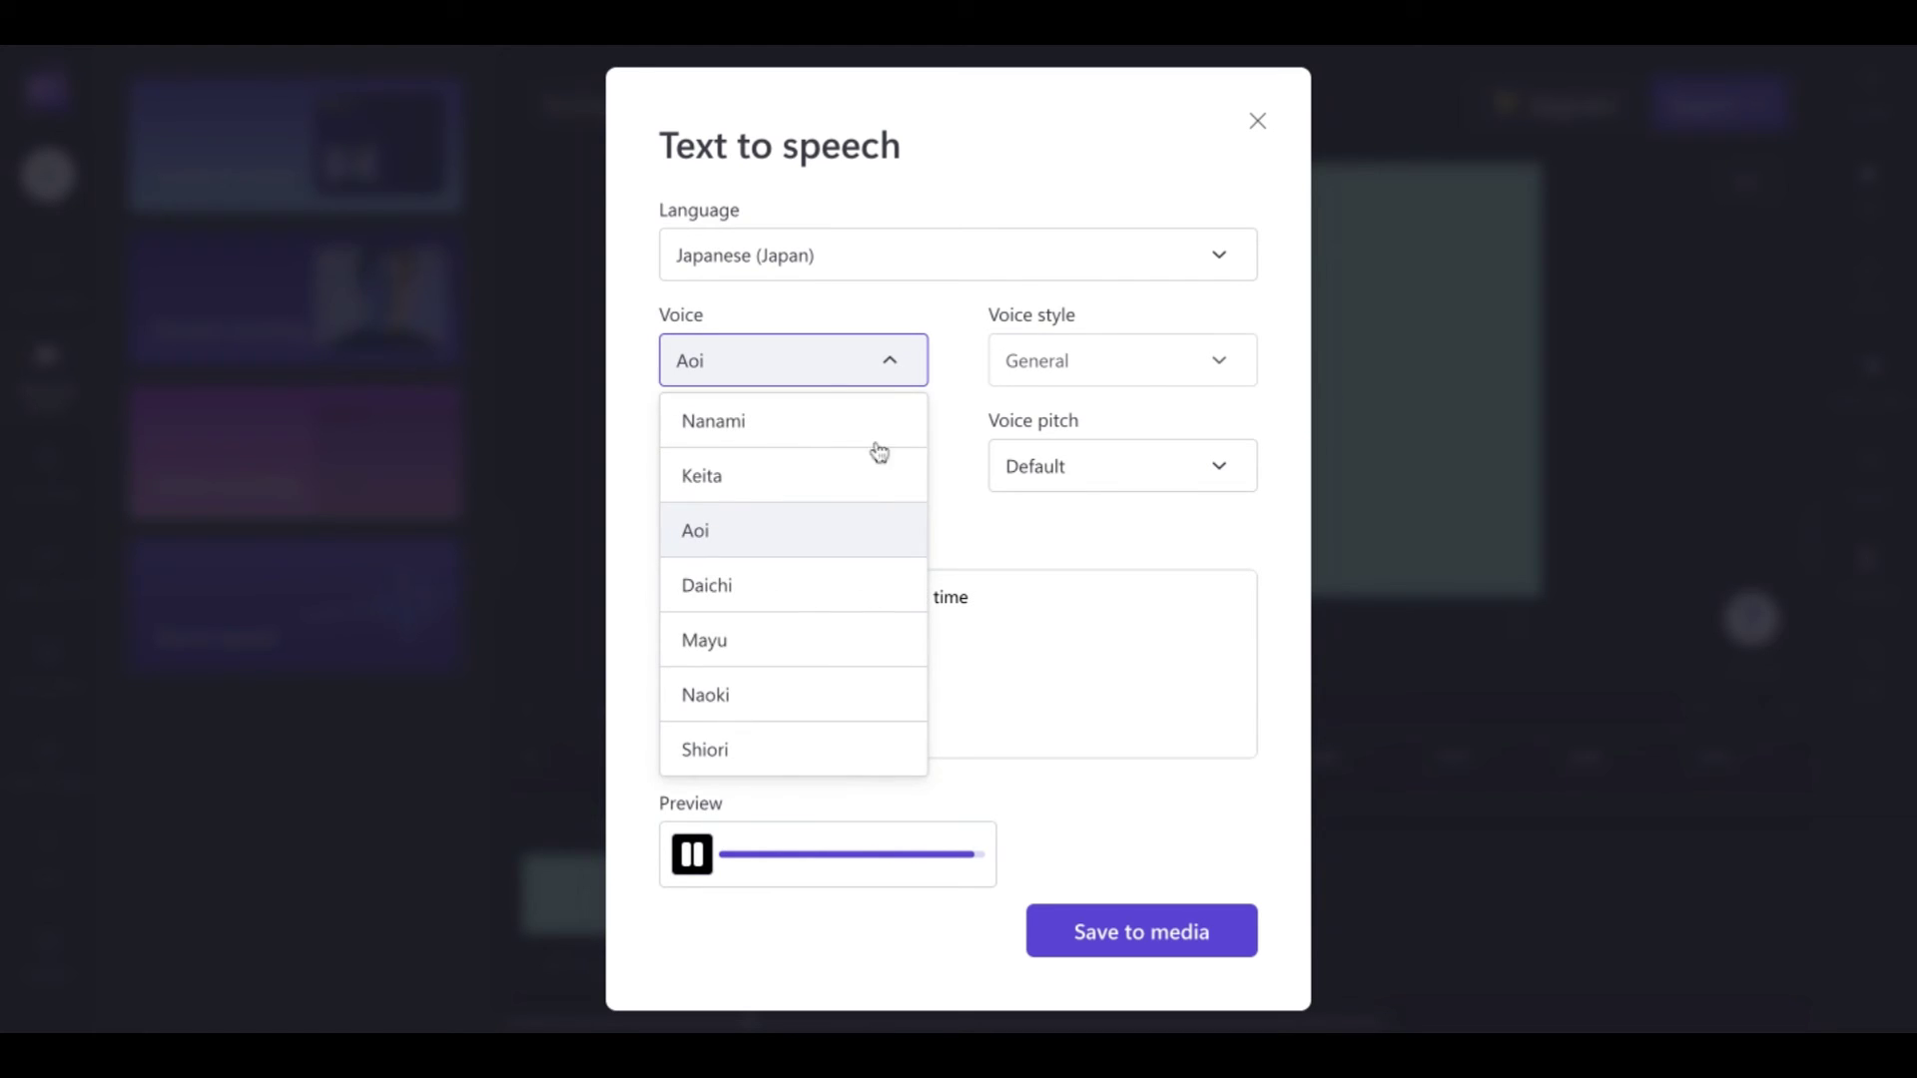
left_click(801, 603)
left_click(713, 856)
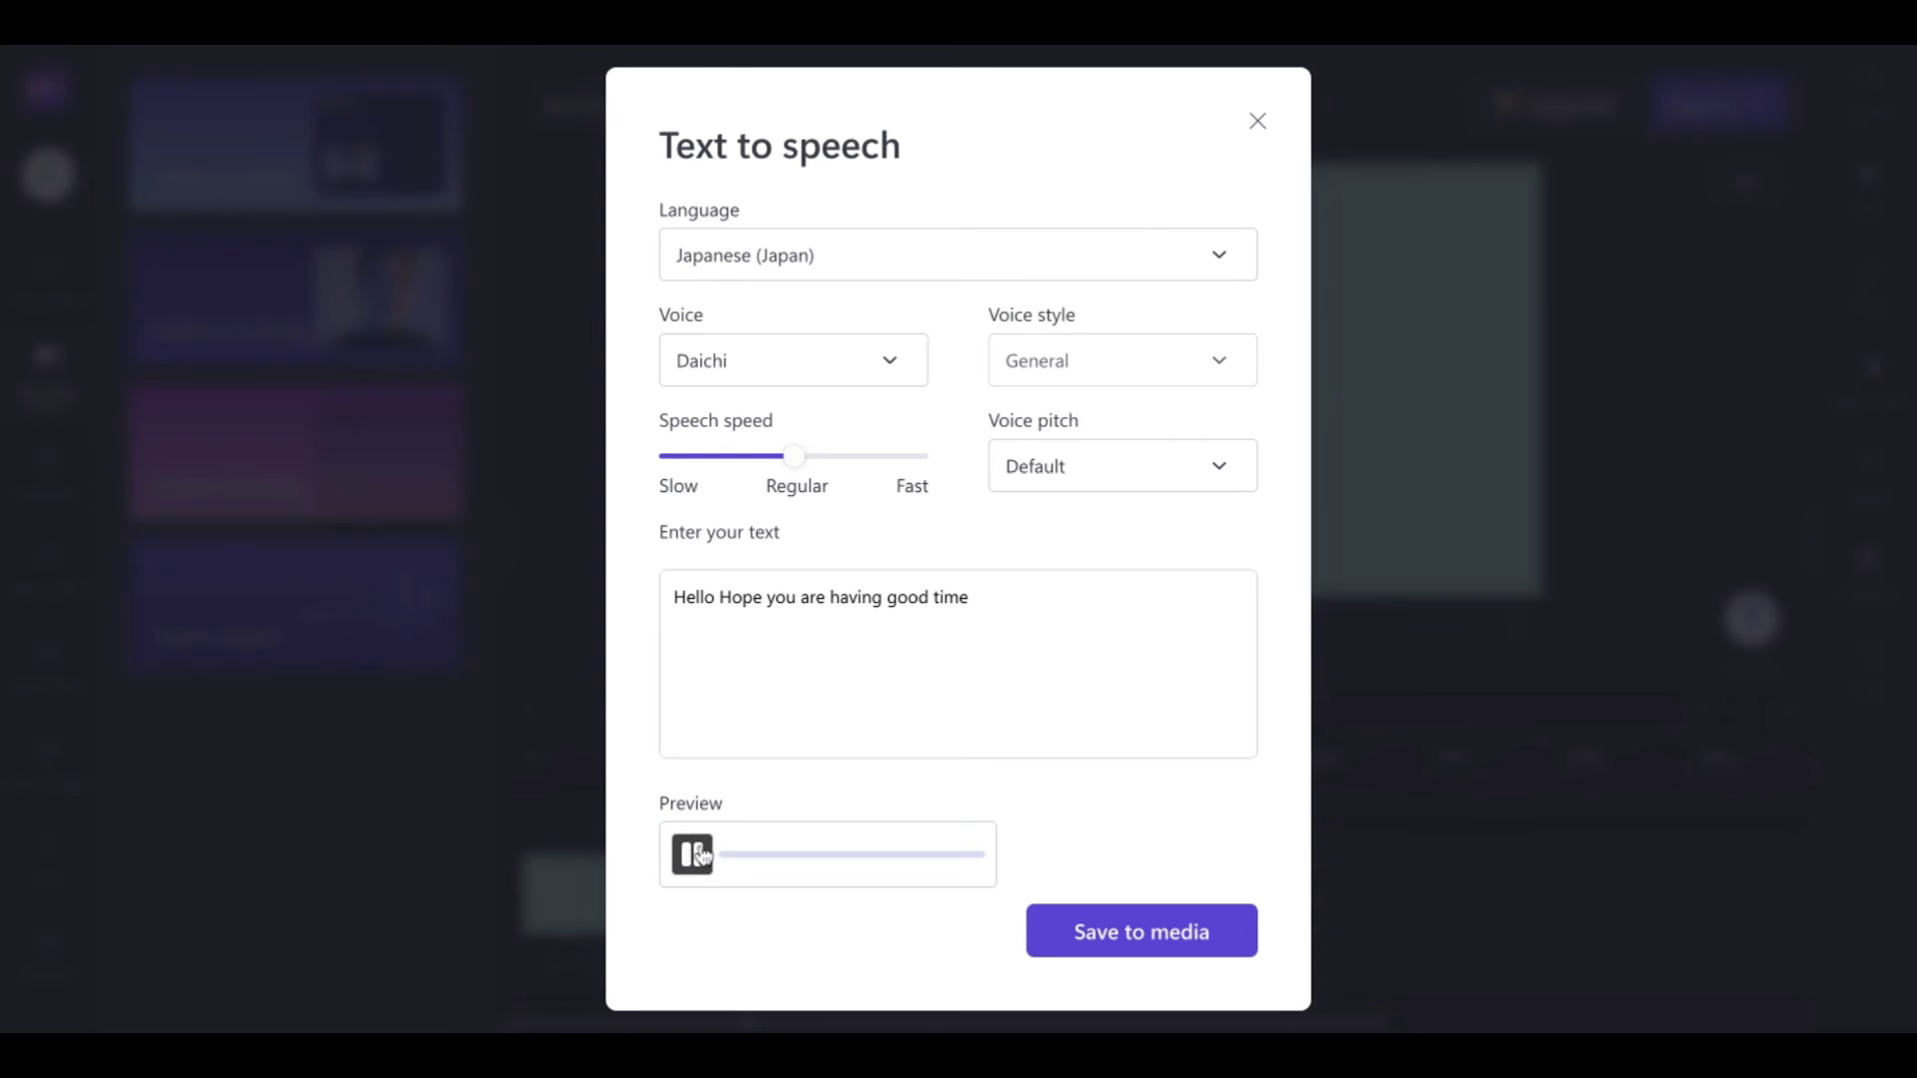
left_click(893, 364)
left_click(756, 642)
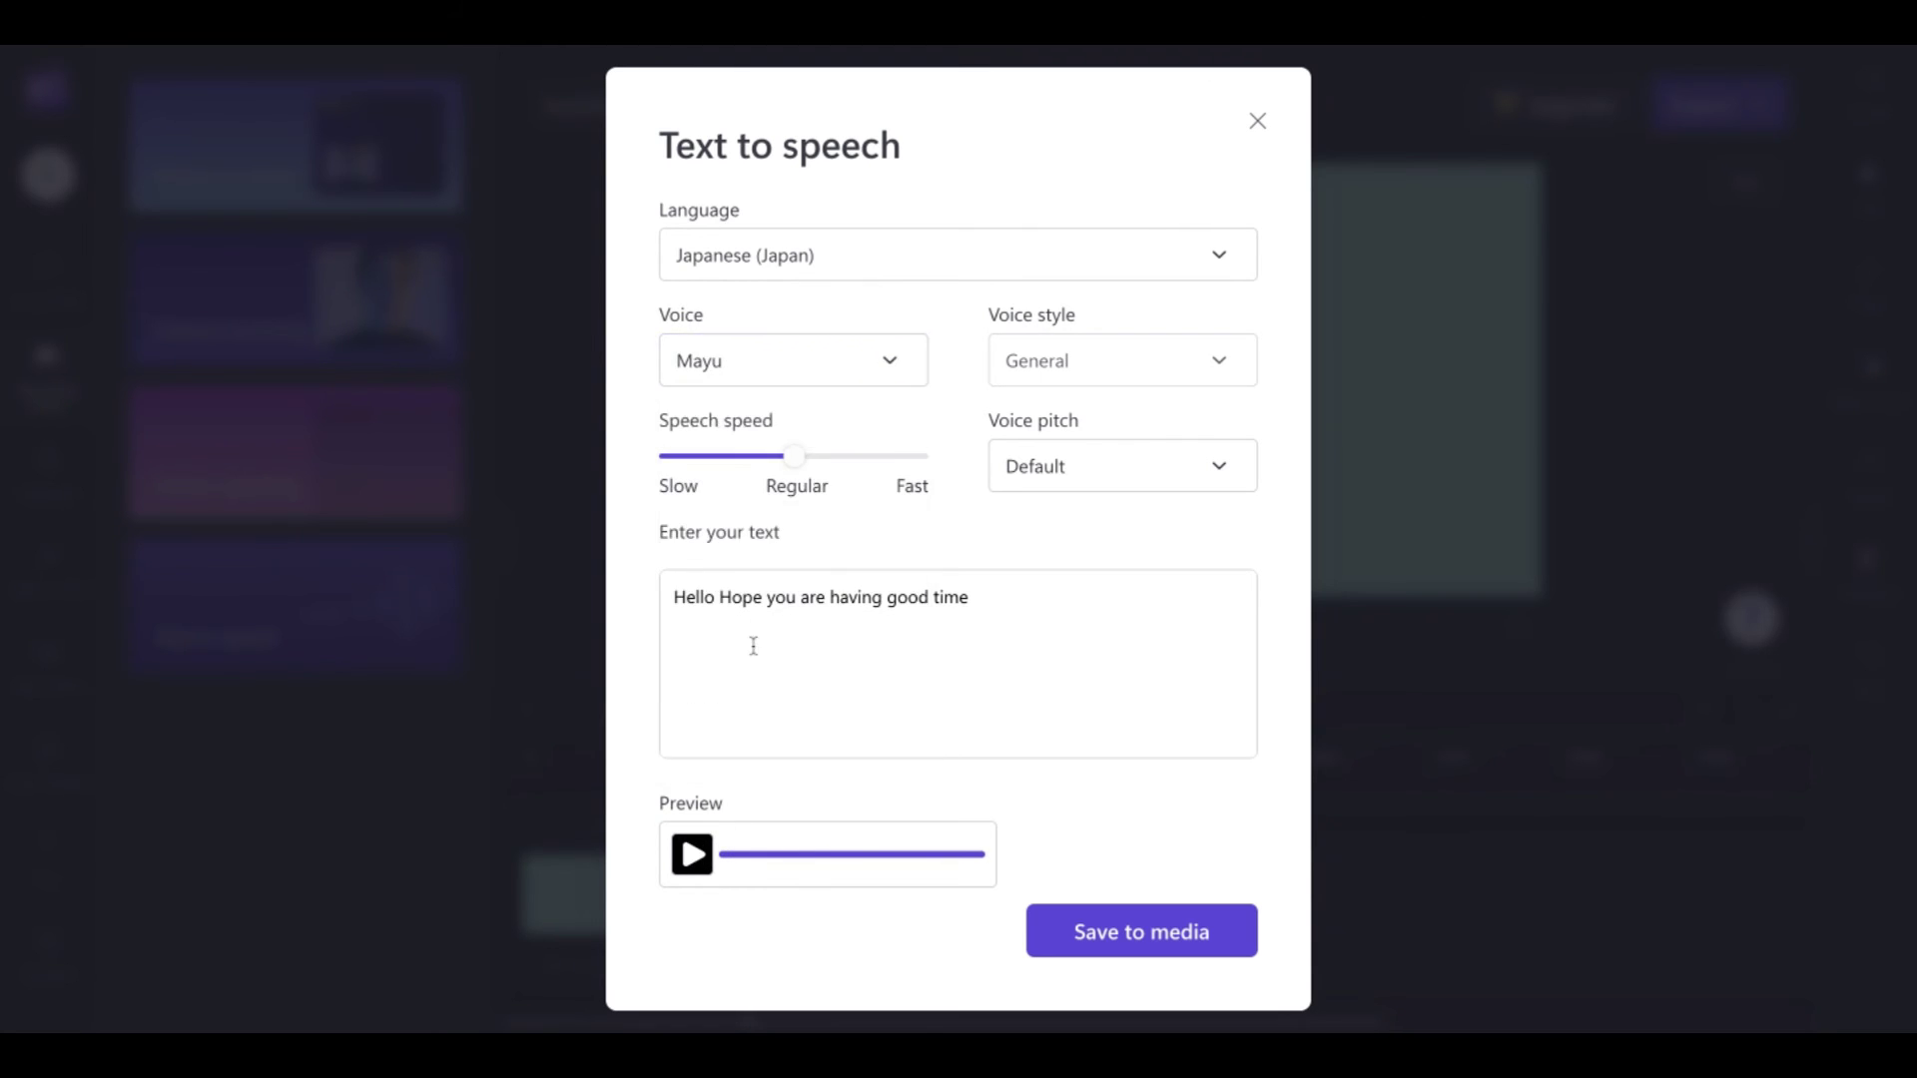
left_click(701, 856)
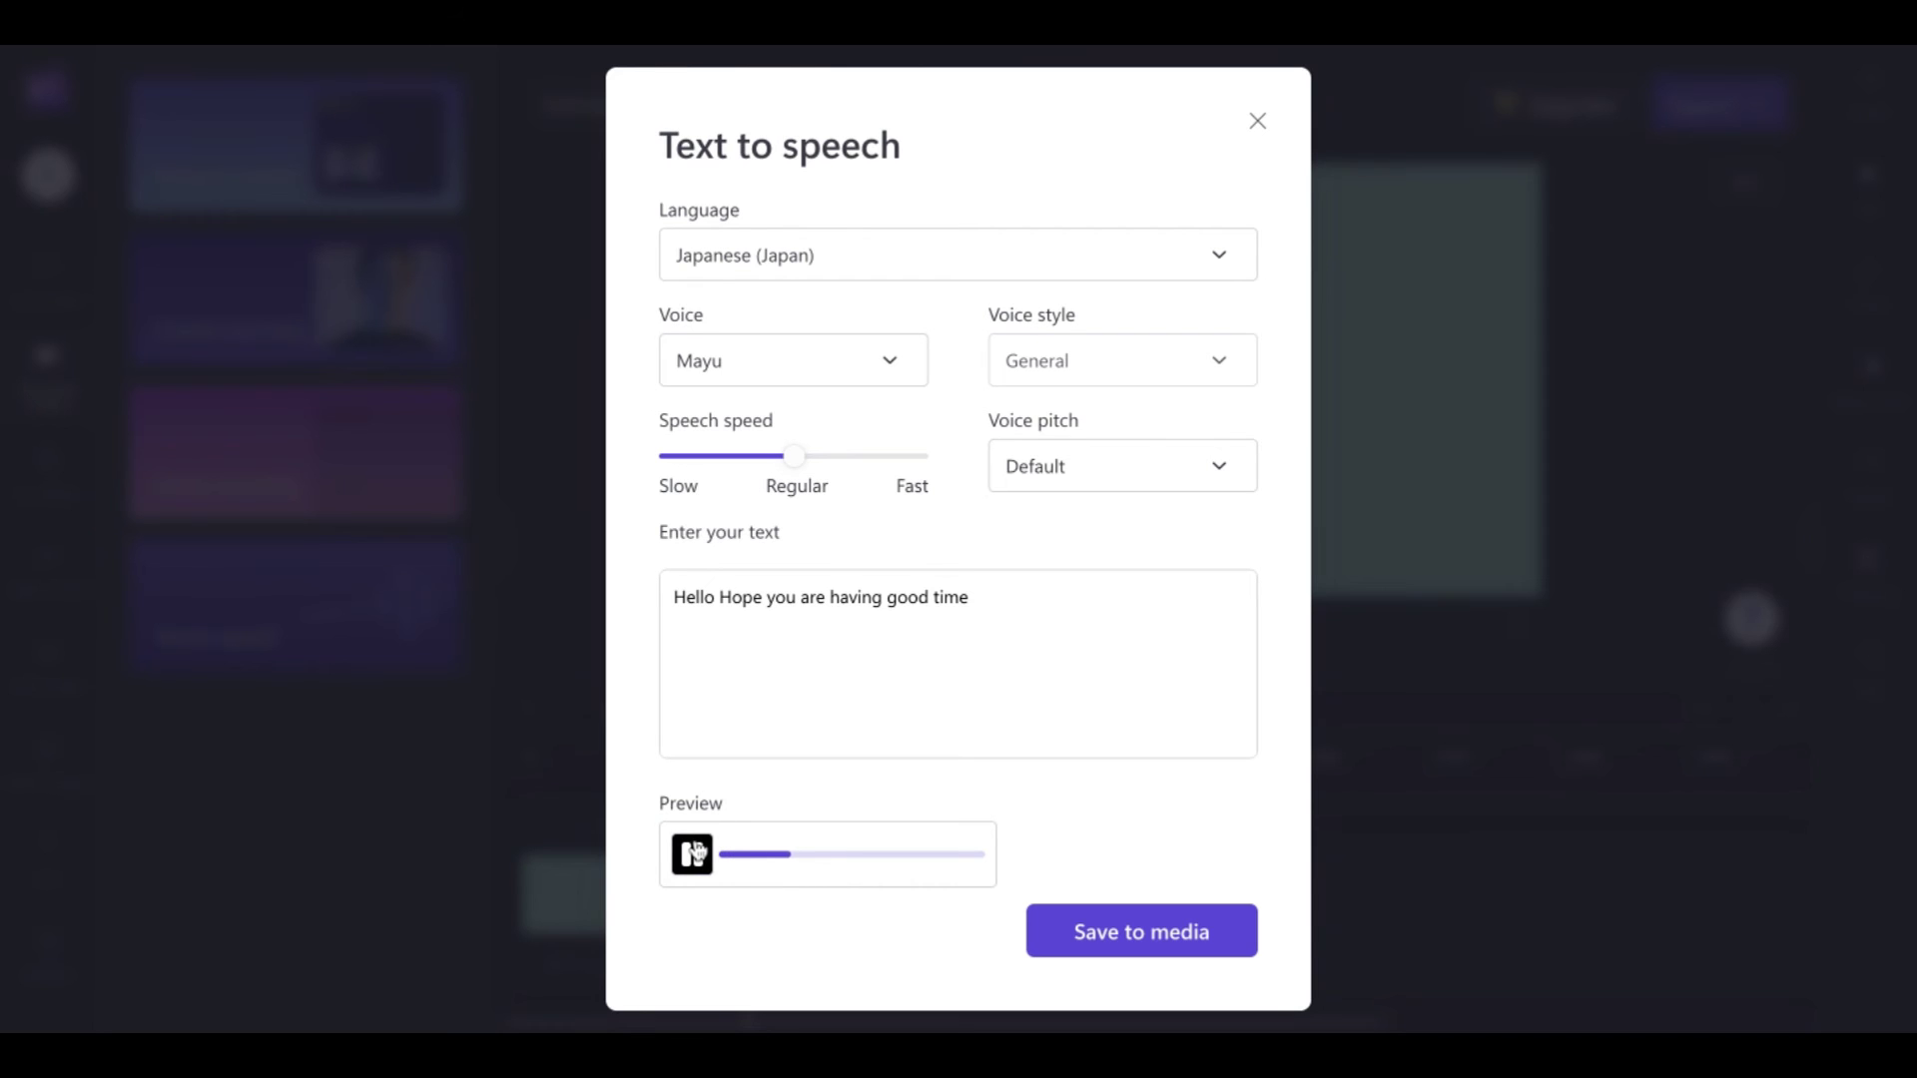
Preview the English text with the Japanese voices Naoki and Shiori
left_click(894, 360)
left_click(770, 699)
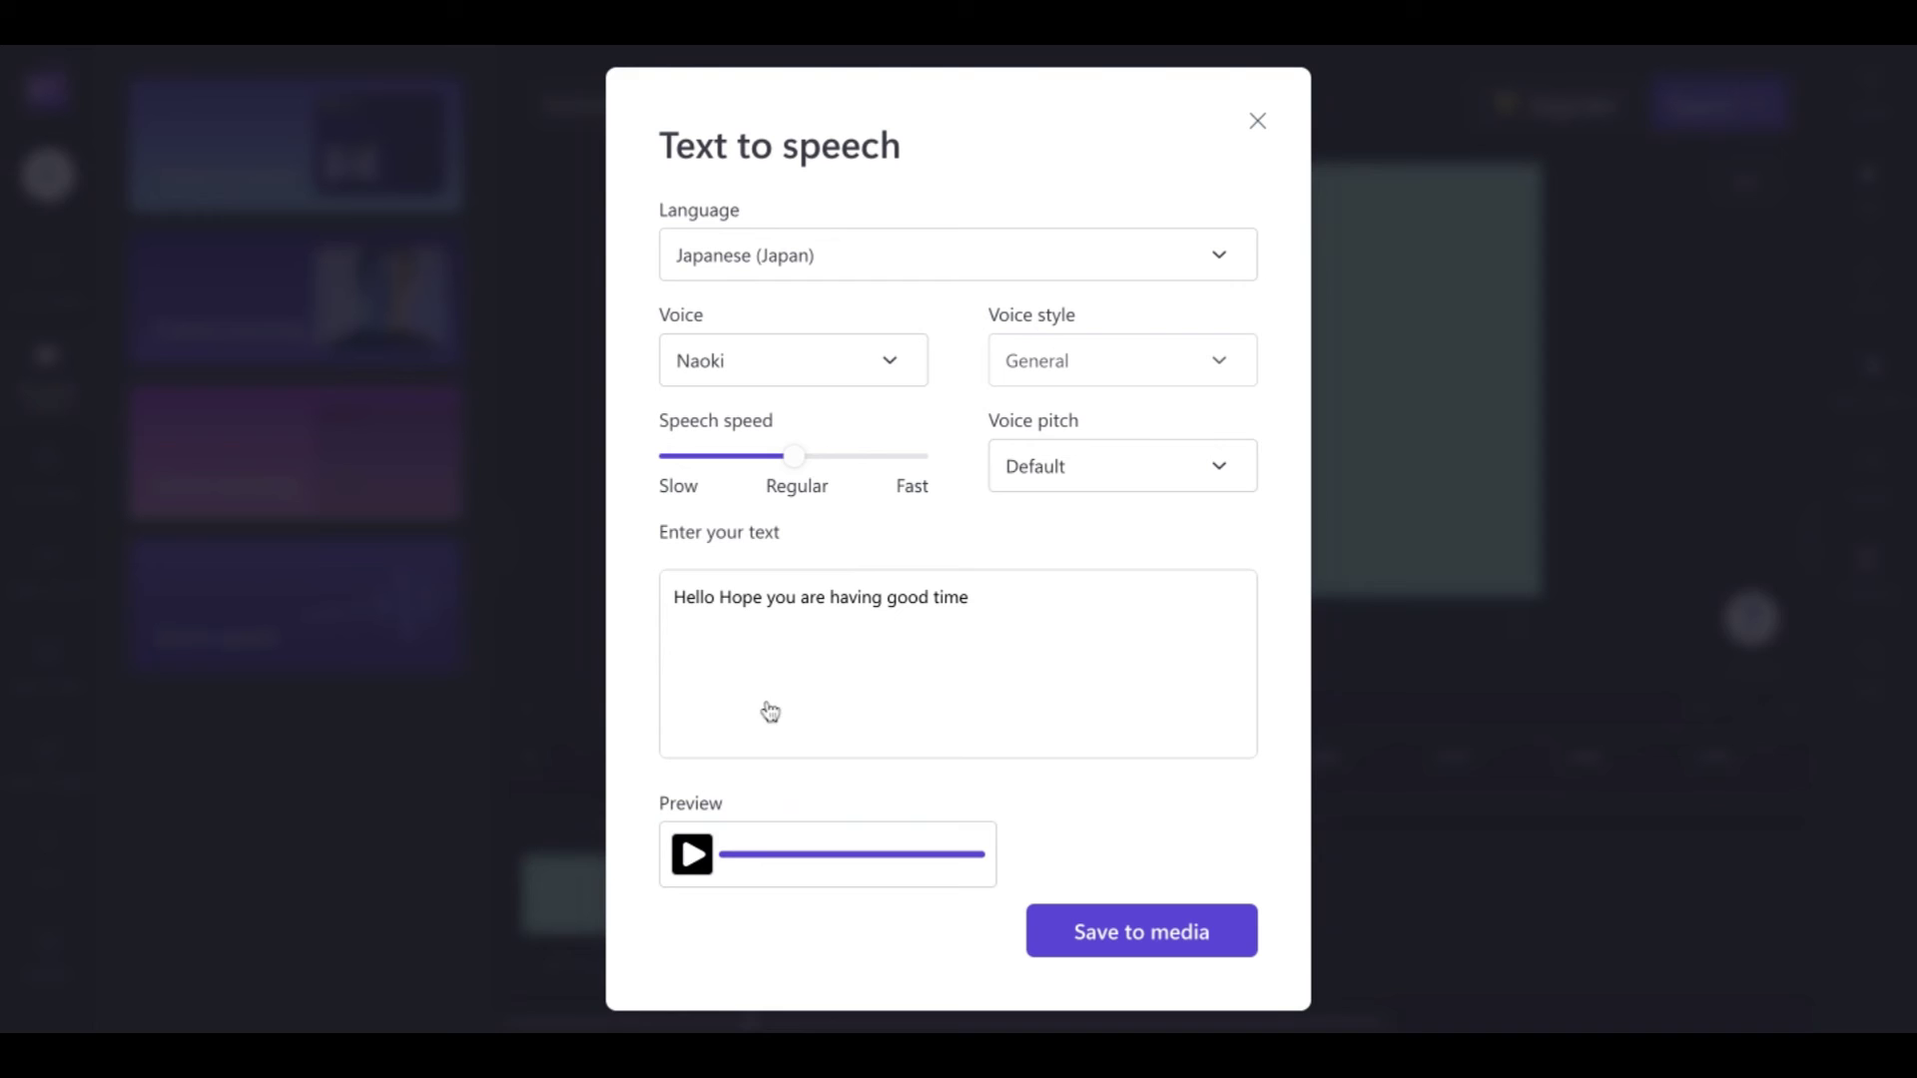
left_click(711, 854)
left_click(895, 373)
left_click(772, 752)
left_click(706, 844)
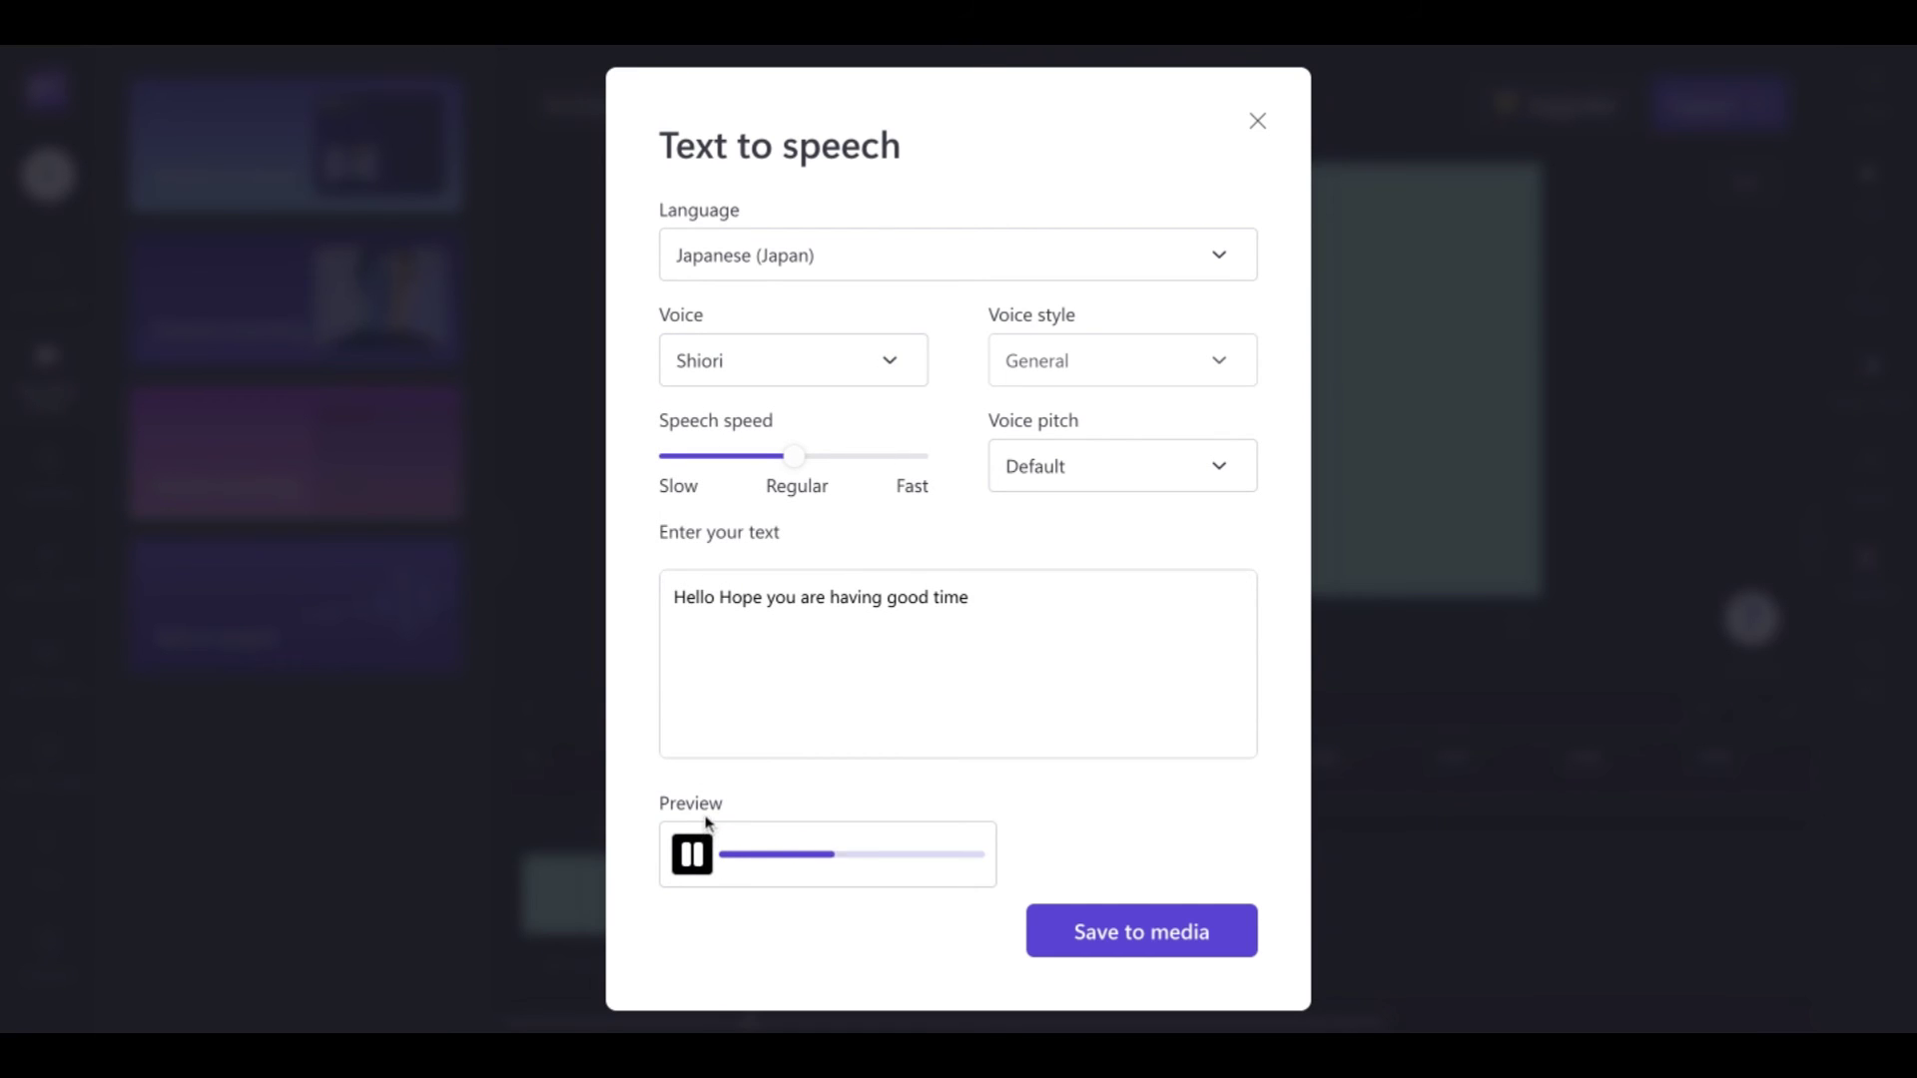
Replace the speech text with "おはようございます。お元気ですか？" and preview it with the Shiori voice
key("ctrl+shift+Left")
key("ctrl+shift+Left")
key("ctrl+shift+Left")
key("ctrl+shift+Left")
key("ctrl+shift+Left")
key("ctrl+shift+Left")
key("ctrl+shift+Left")
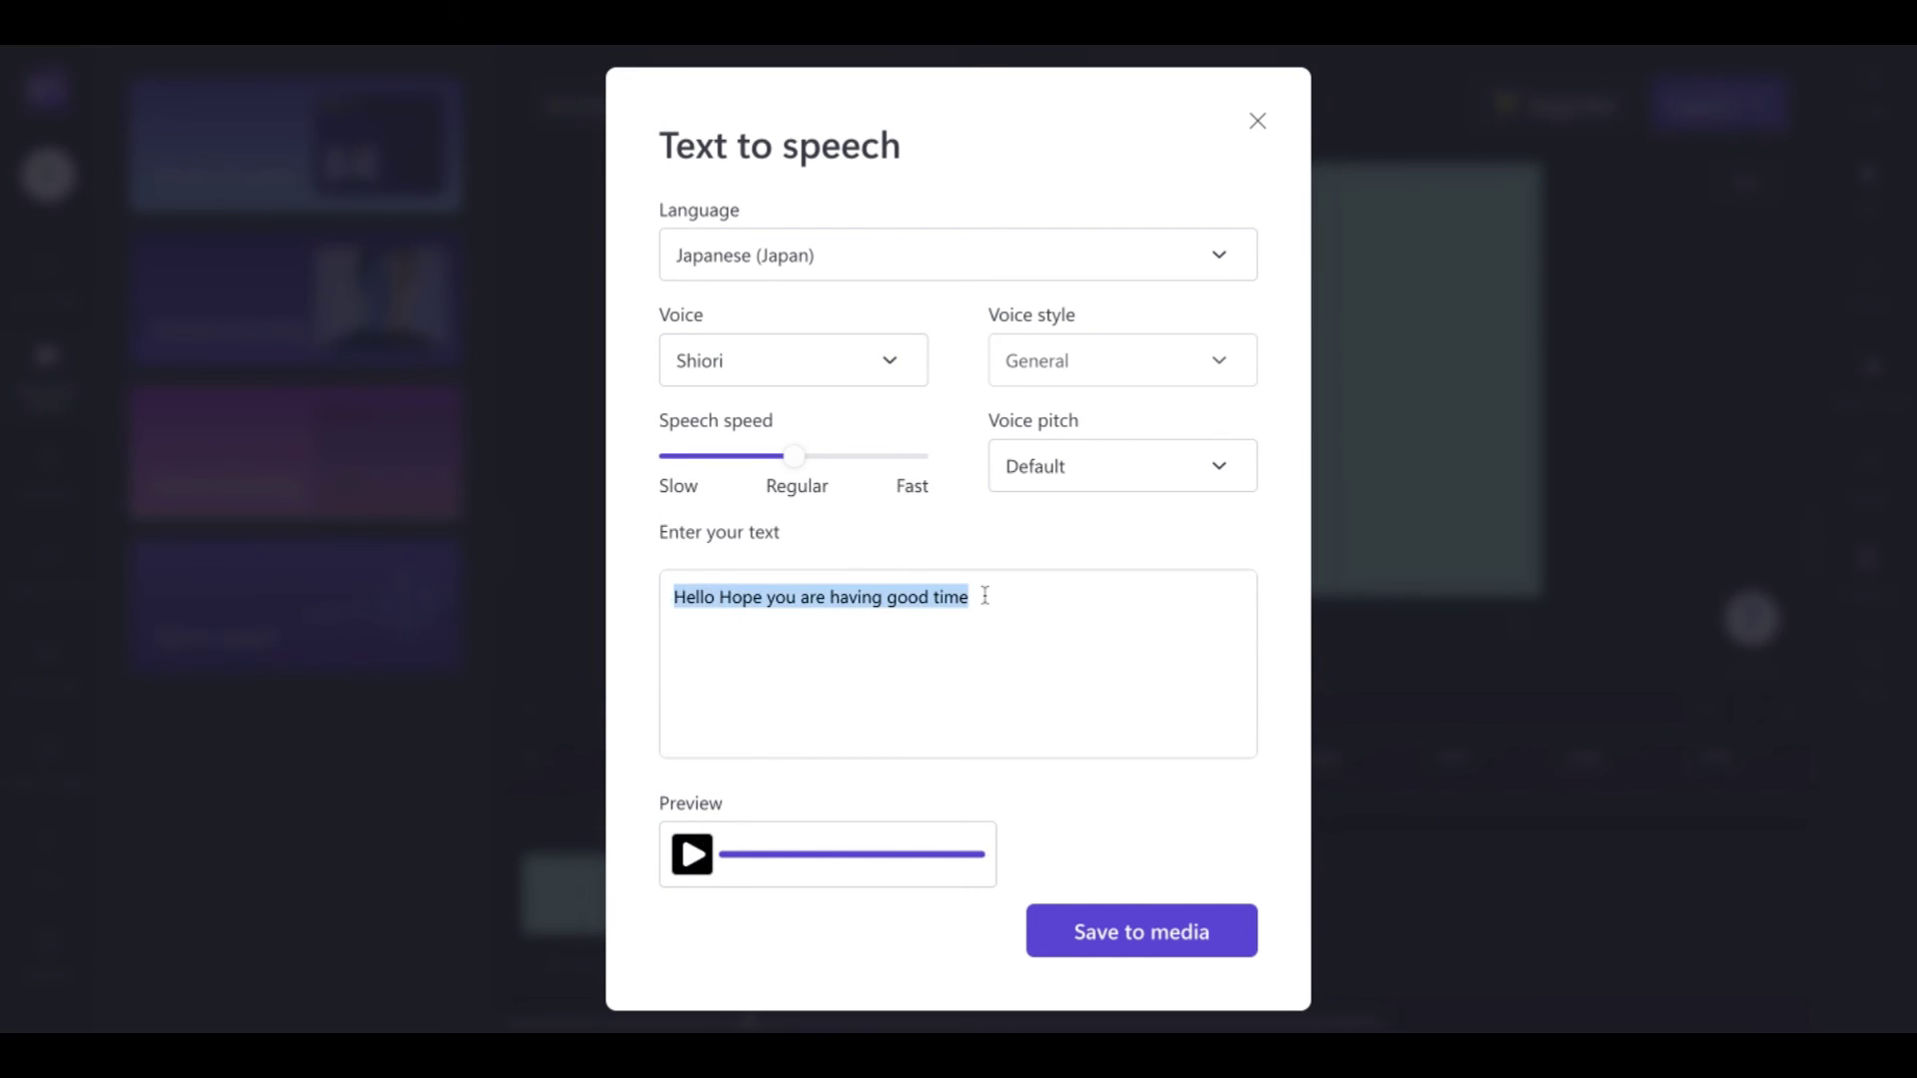
key("BackSpace")
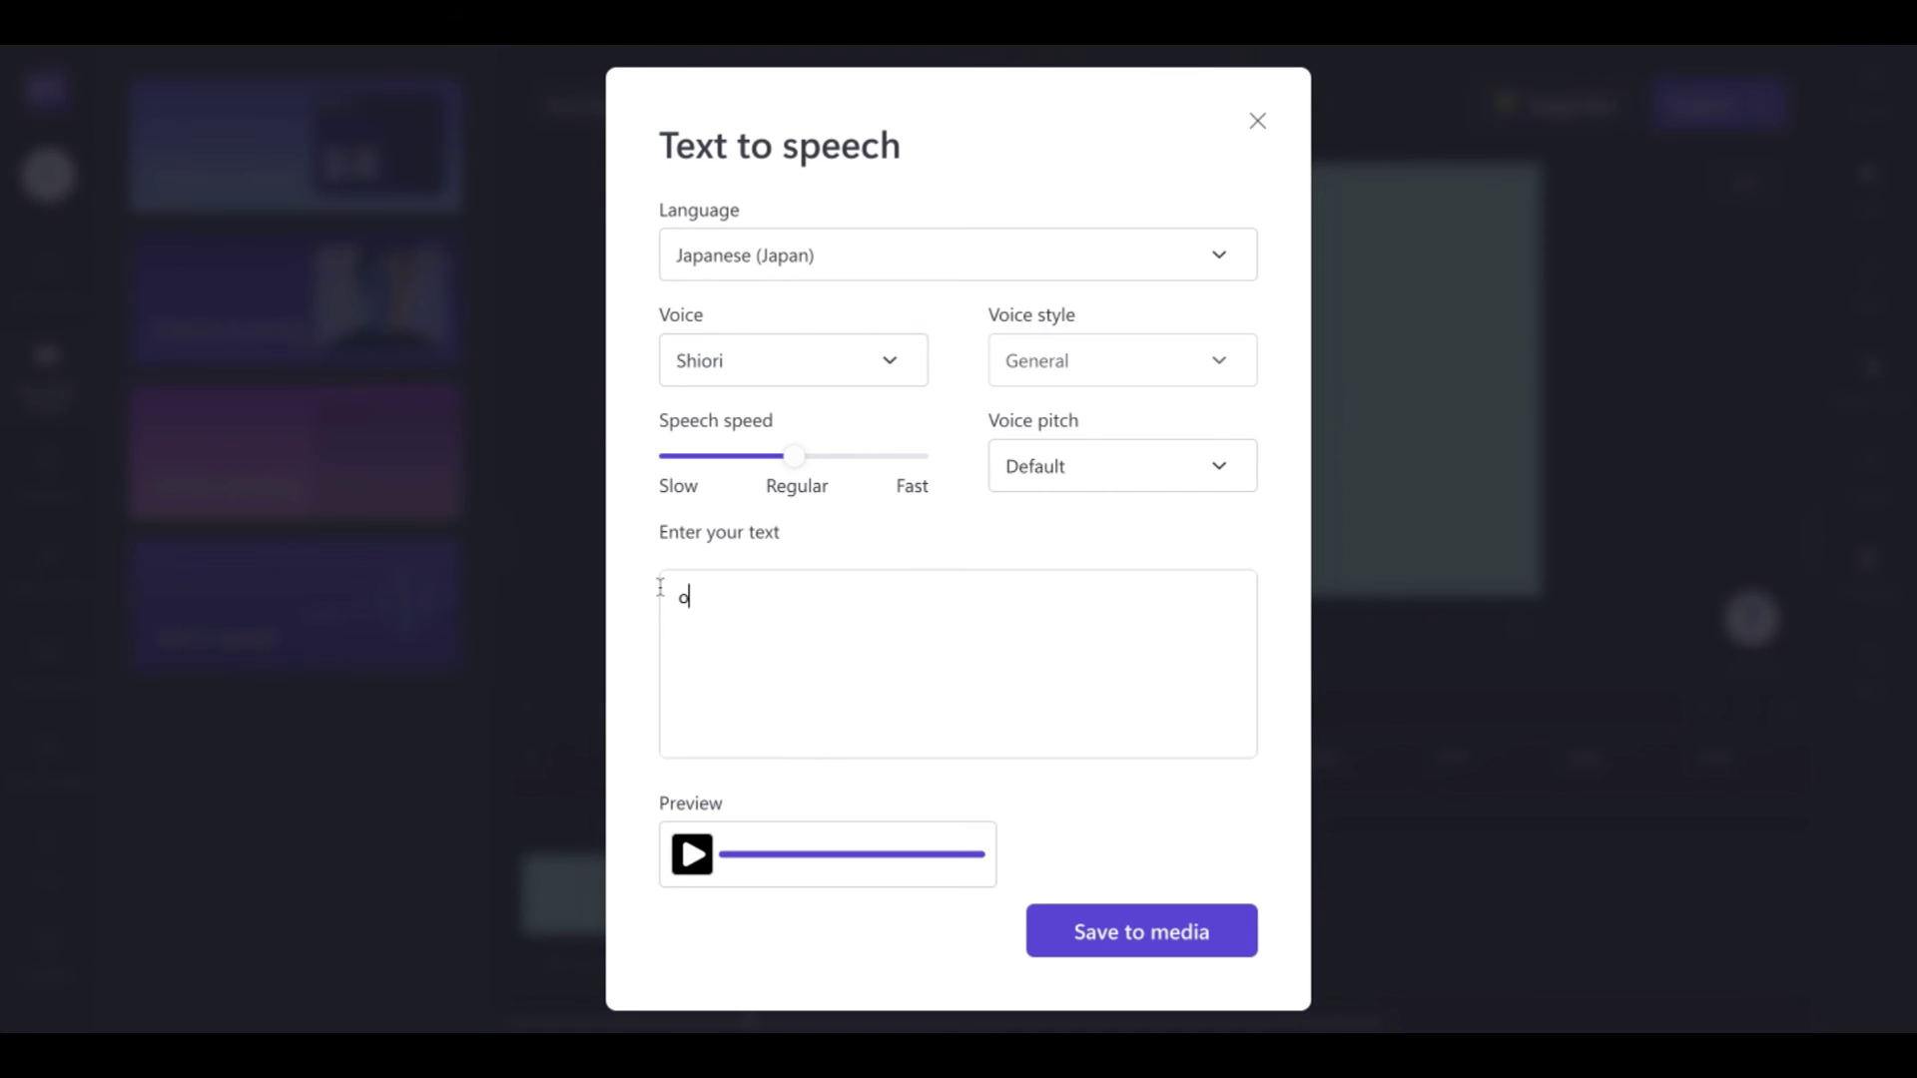
type("おはようございます。")
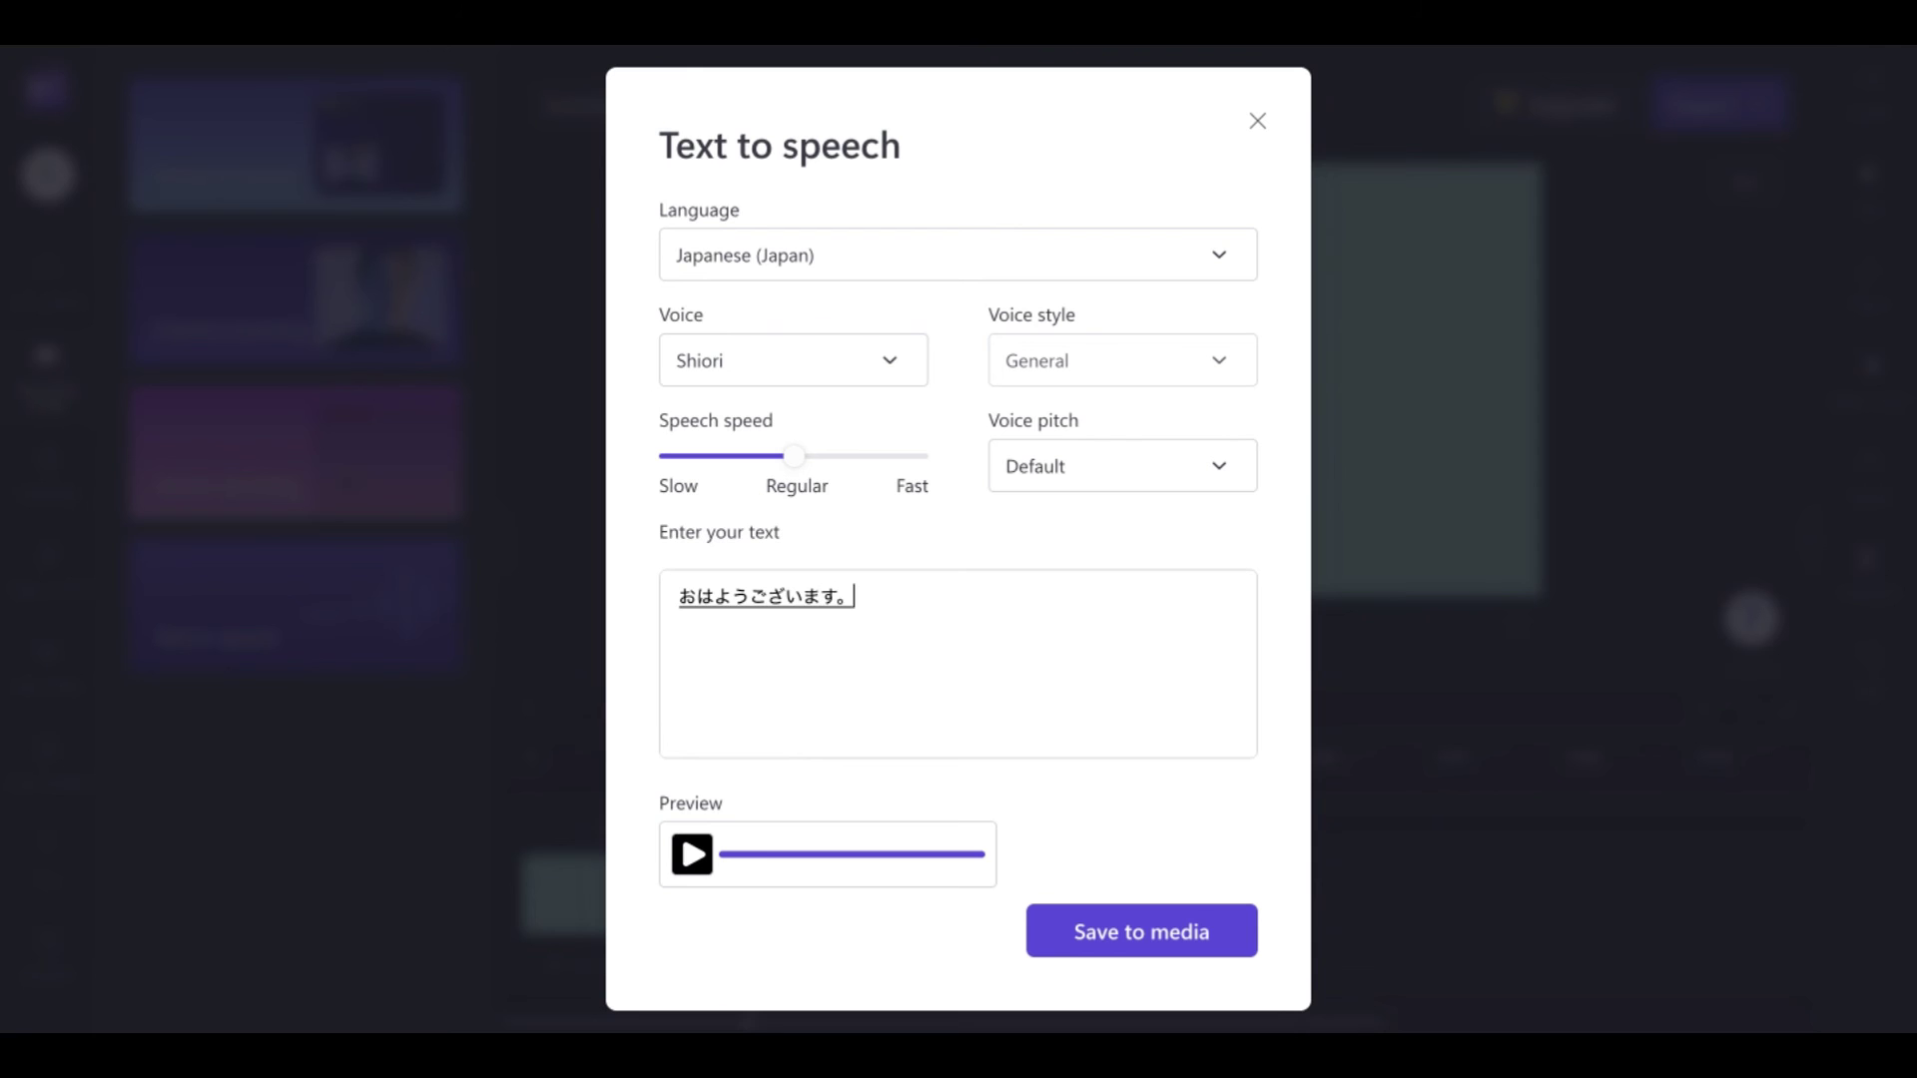
key("Return")
type("お元気ですか？")
key("Return")
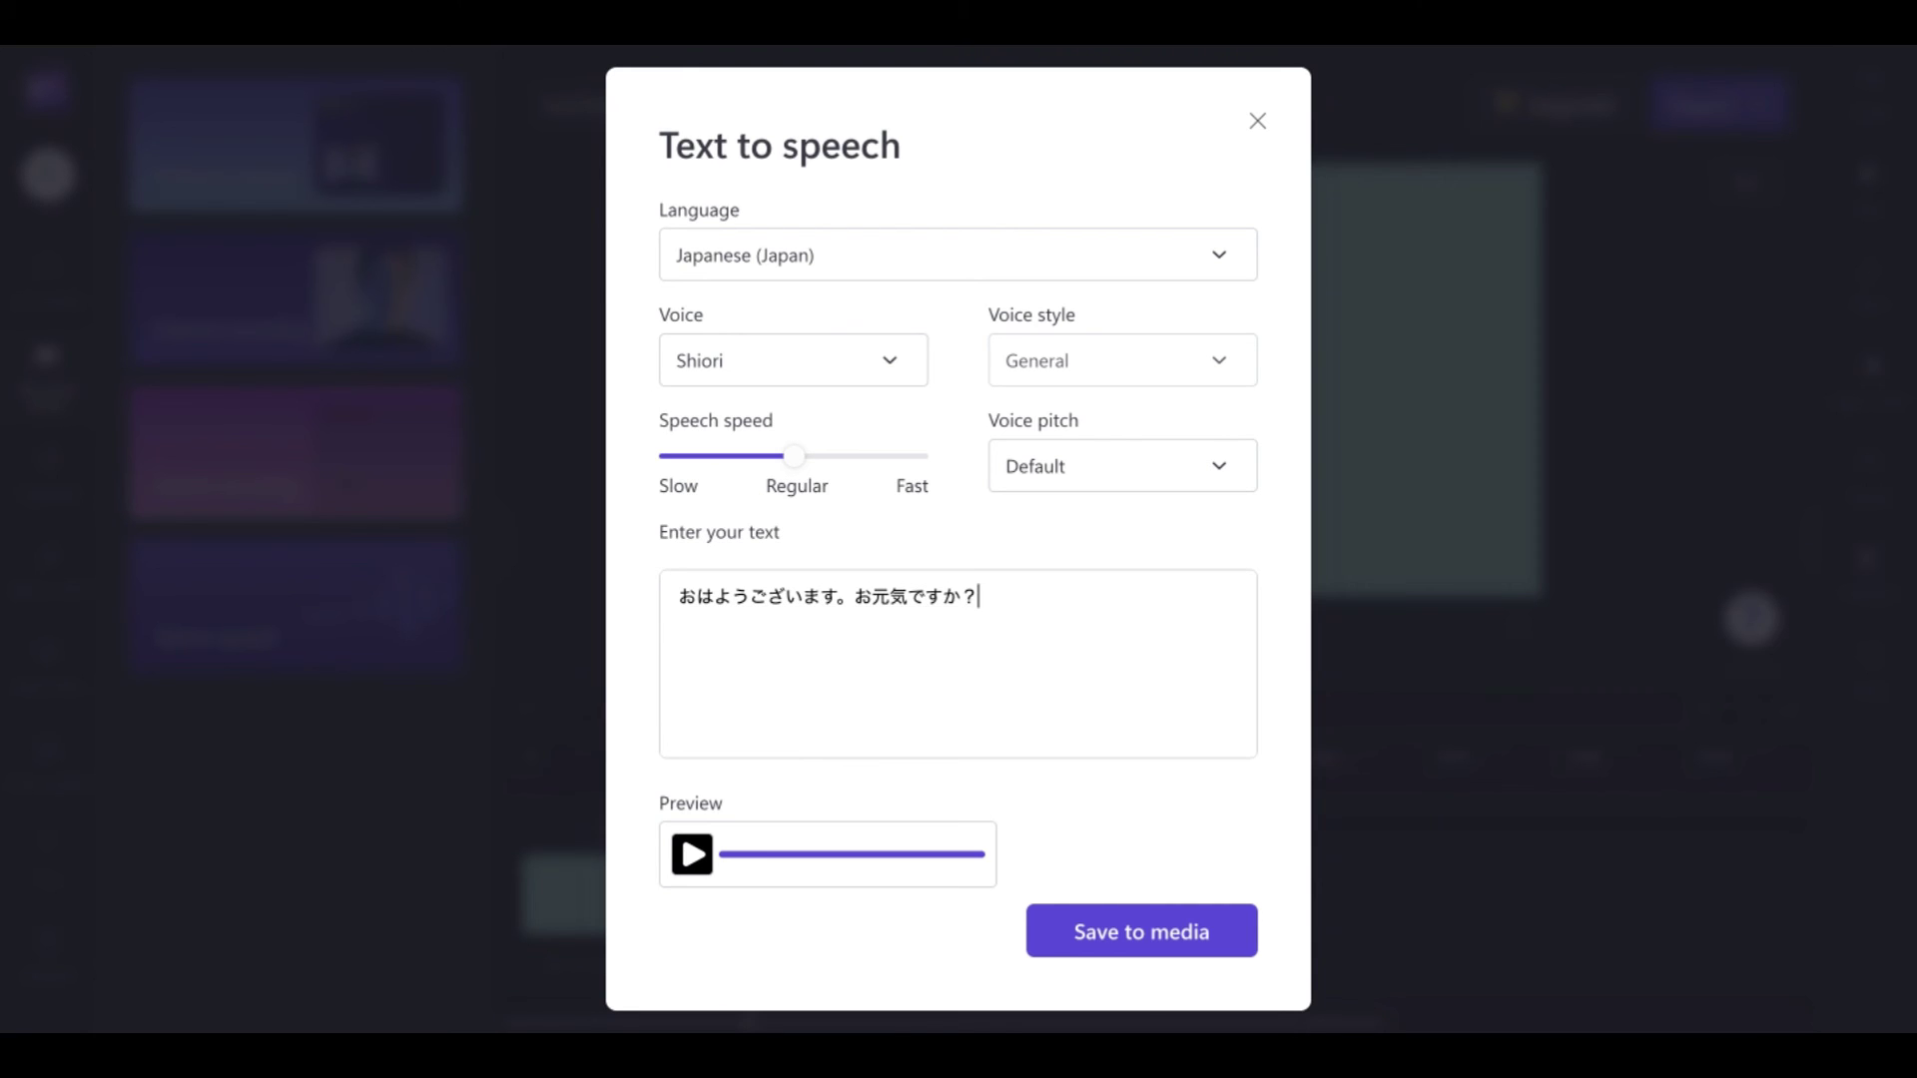
left_click(693, 857)
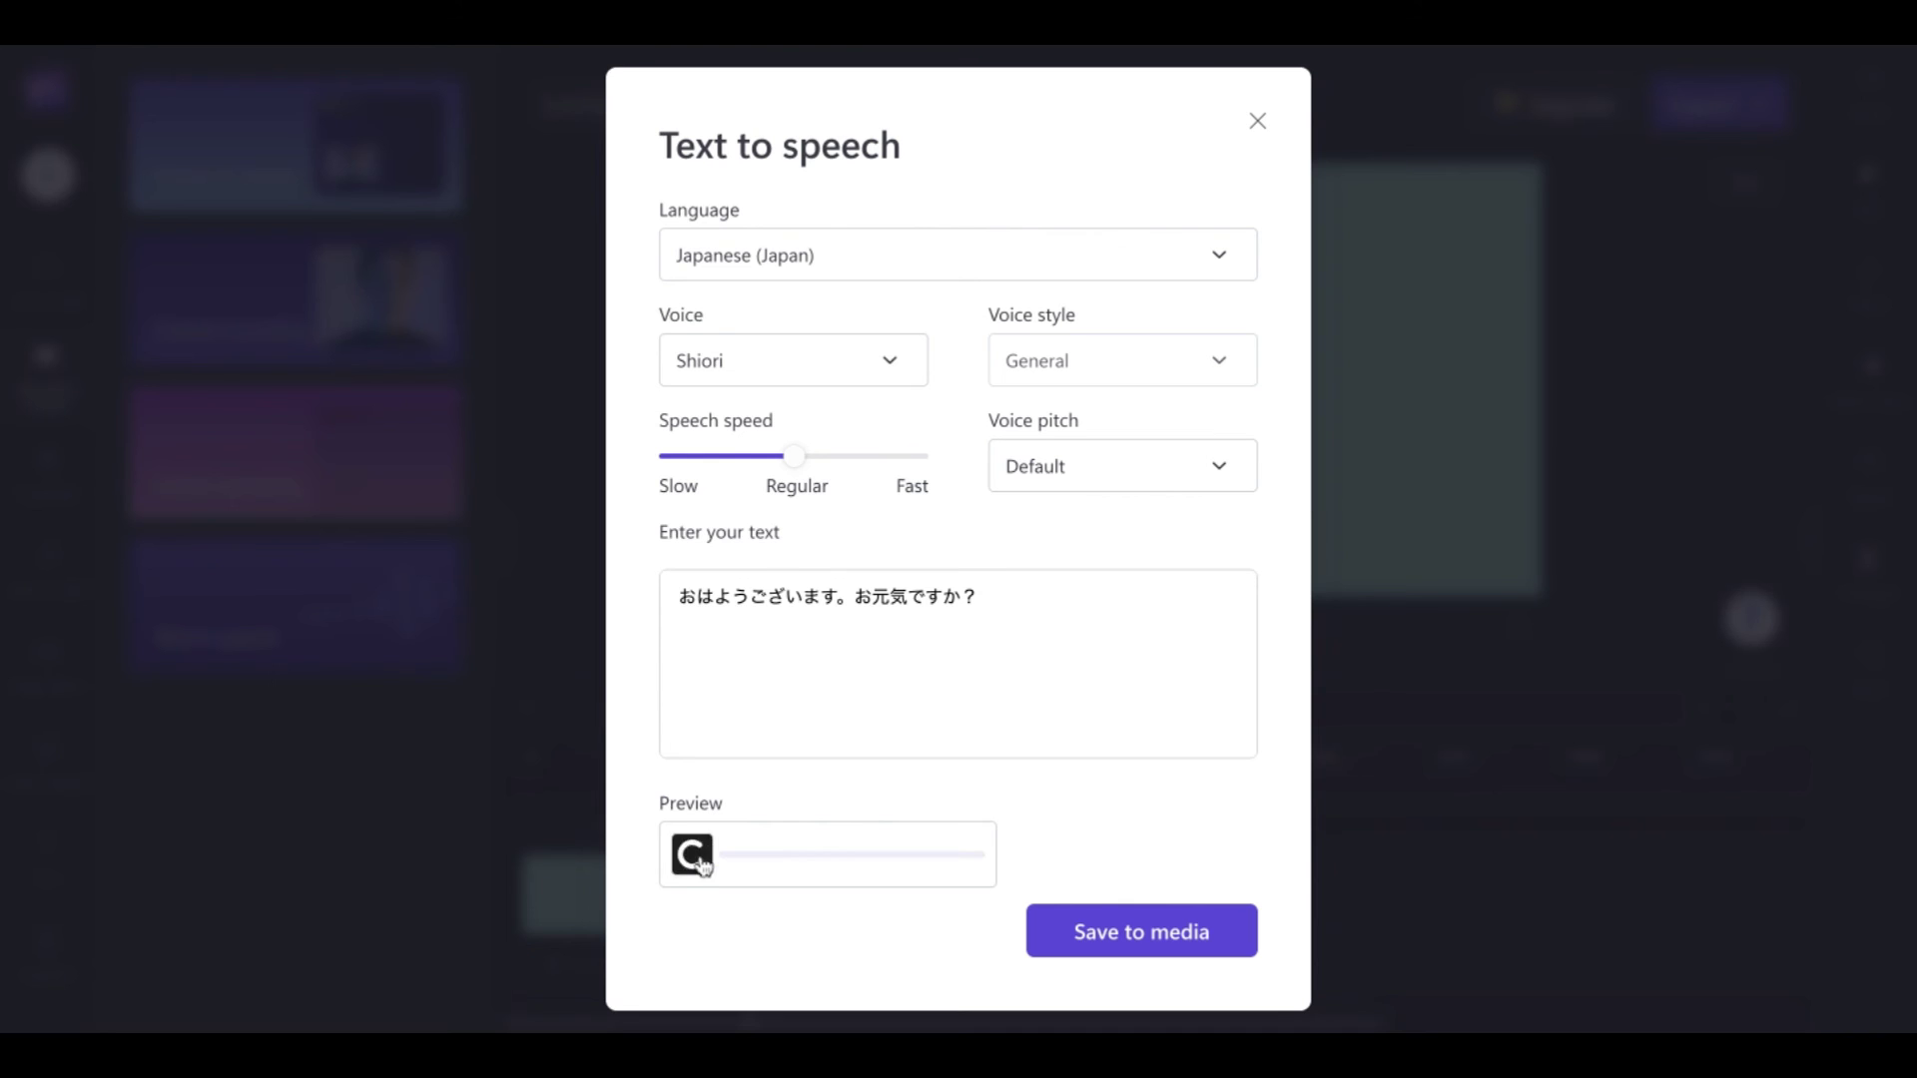
Preview the Japanese greeting with the Naoki voice and with the Mayu voice
left_click(890, 360)
left_click(805, 691)
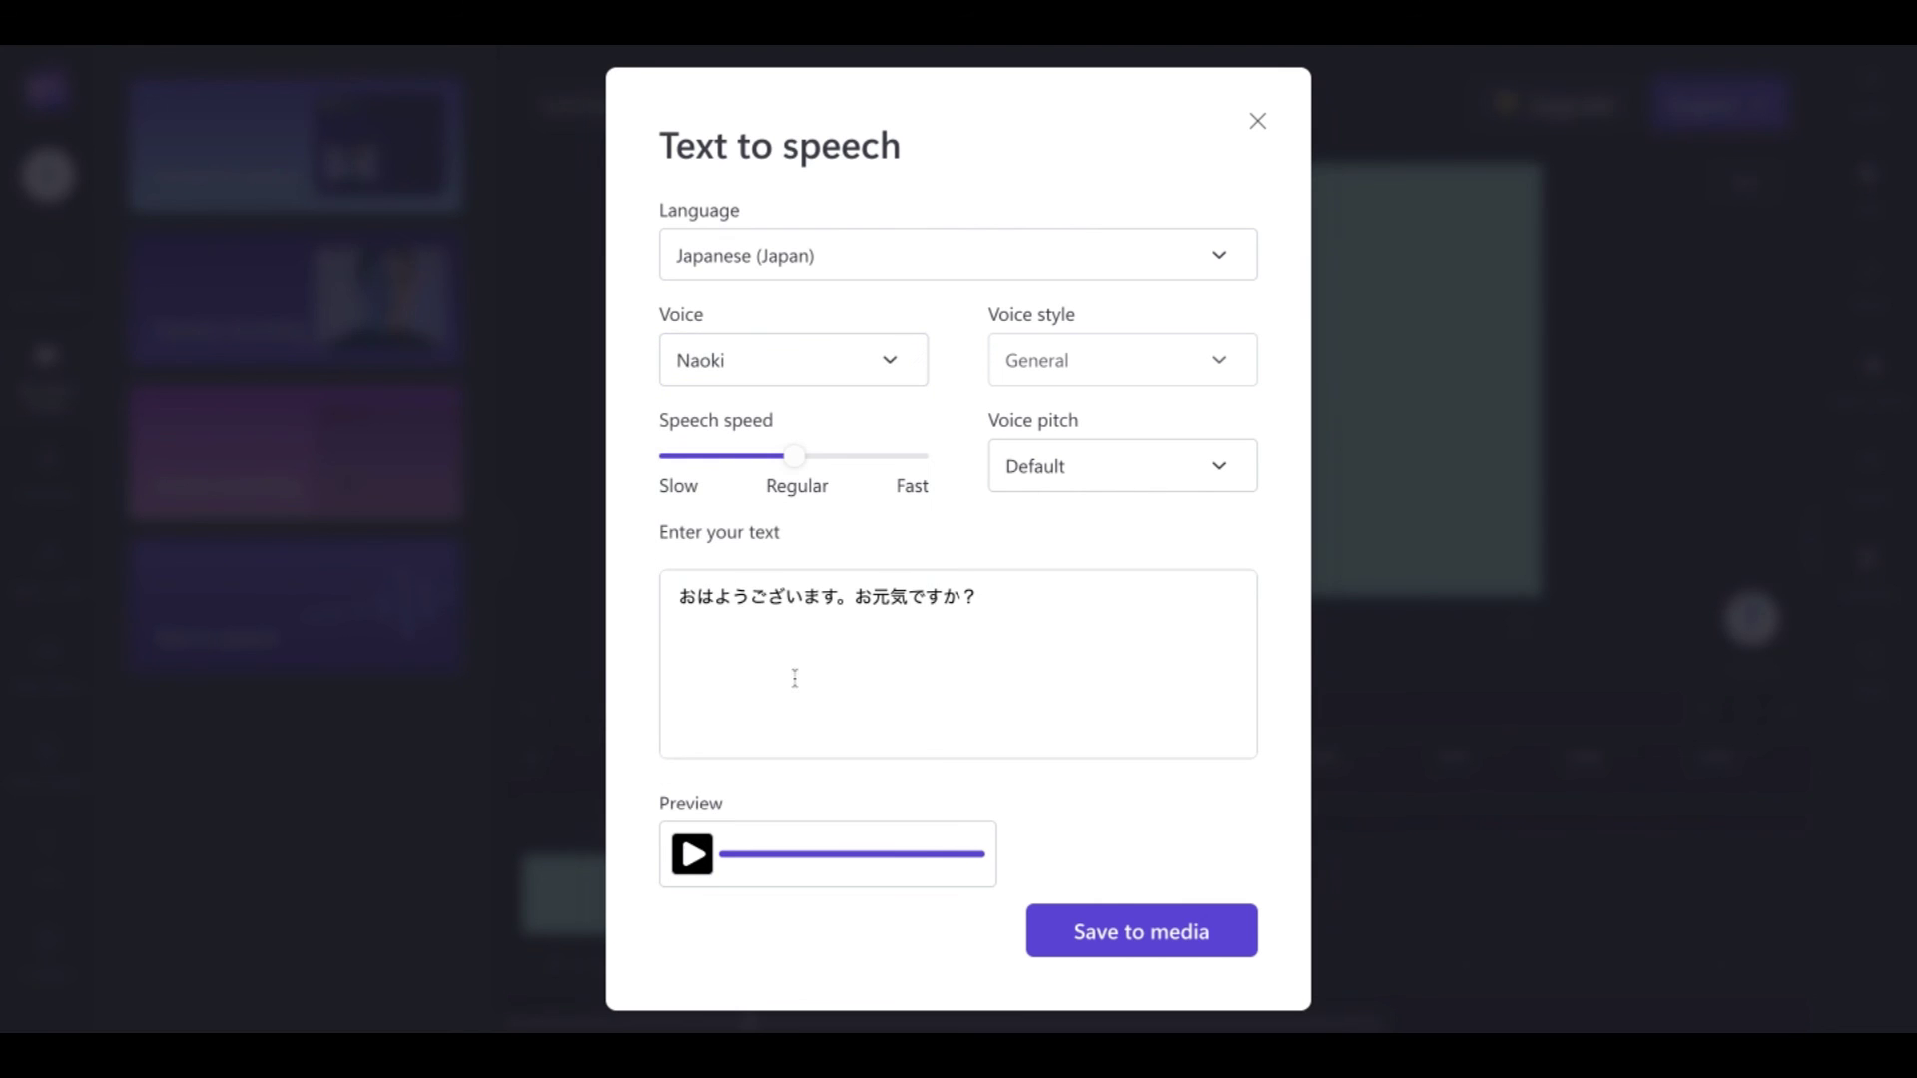
left_click(708, 855)
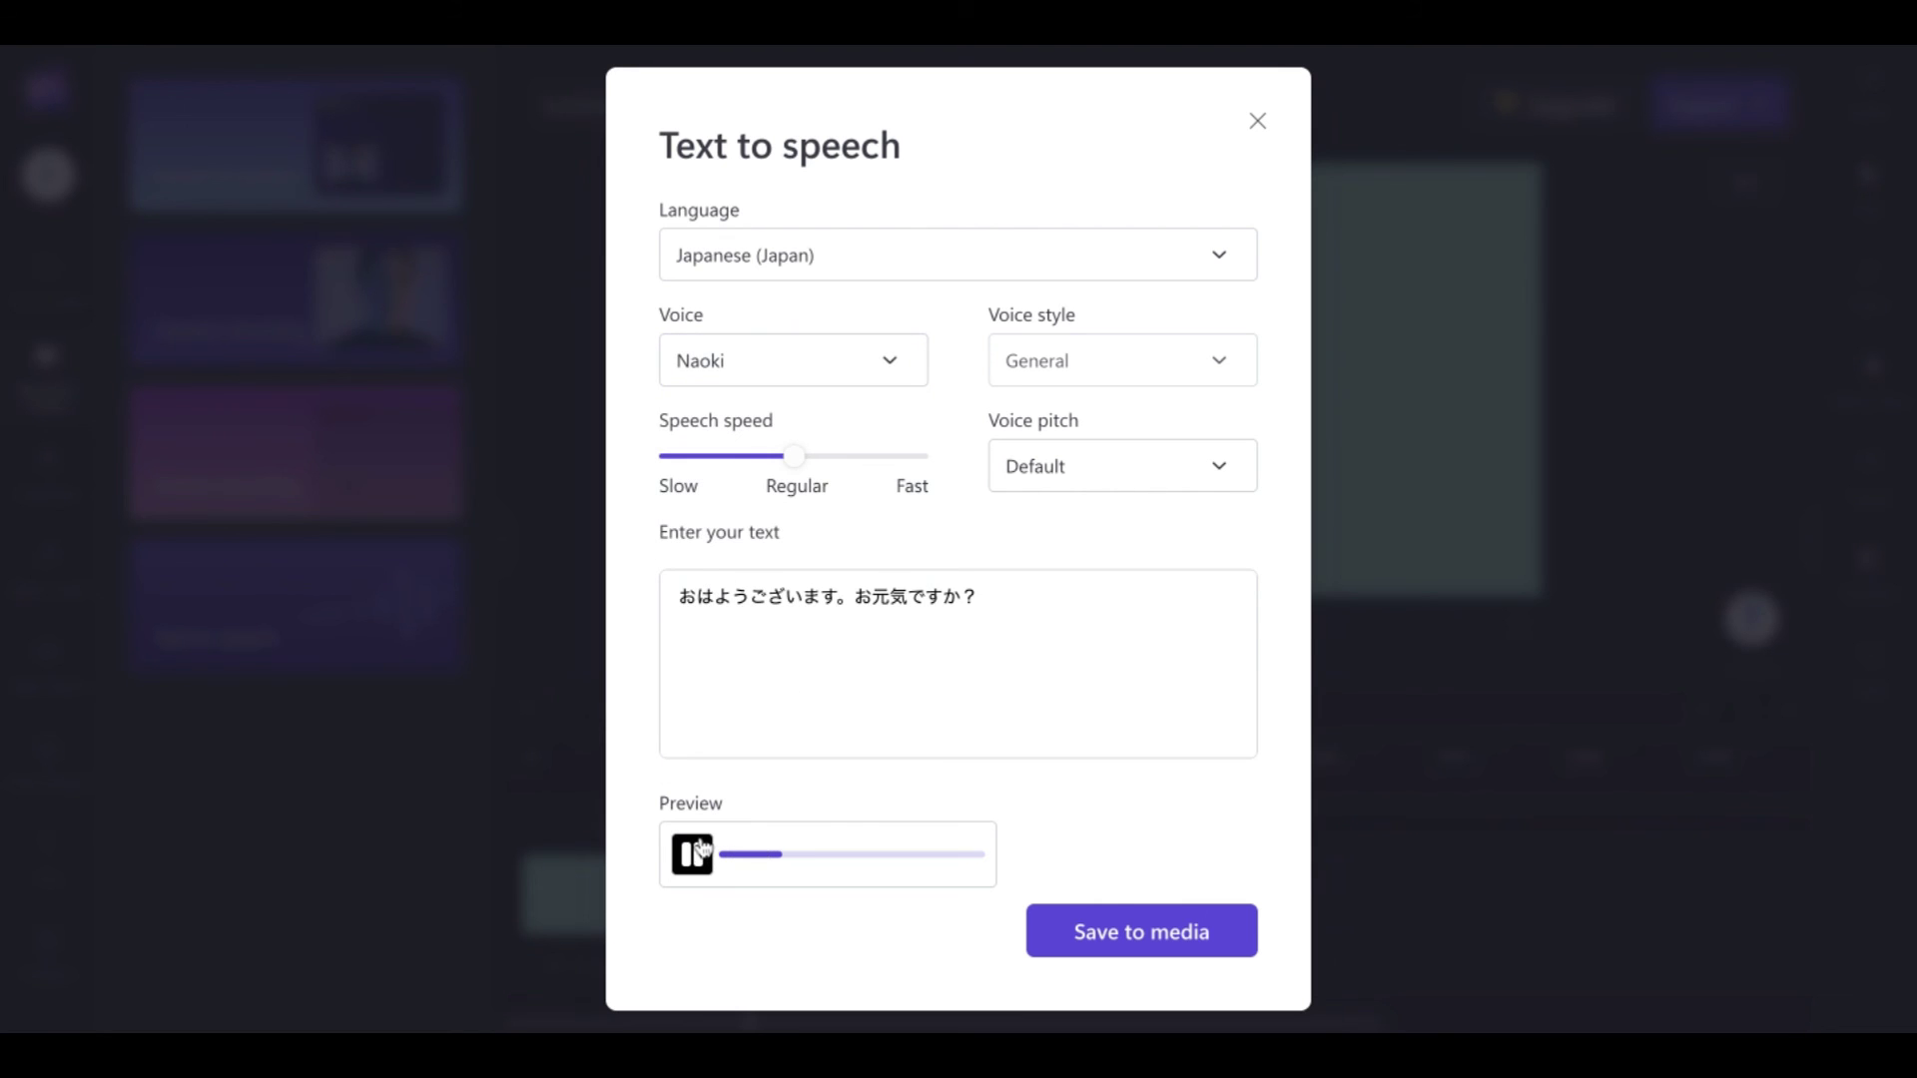
left_click(889, 362)
left_click(777, 642)
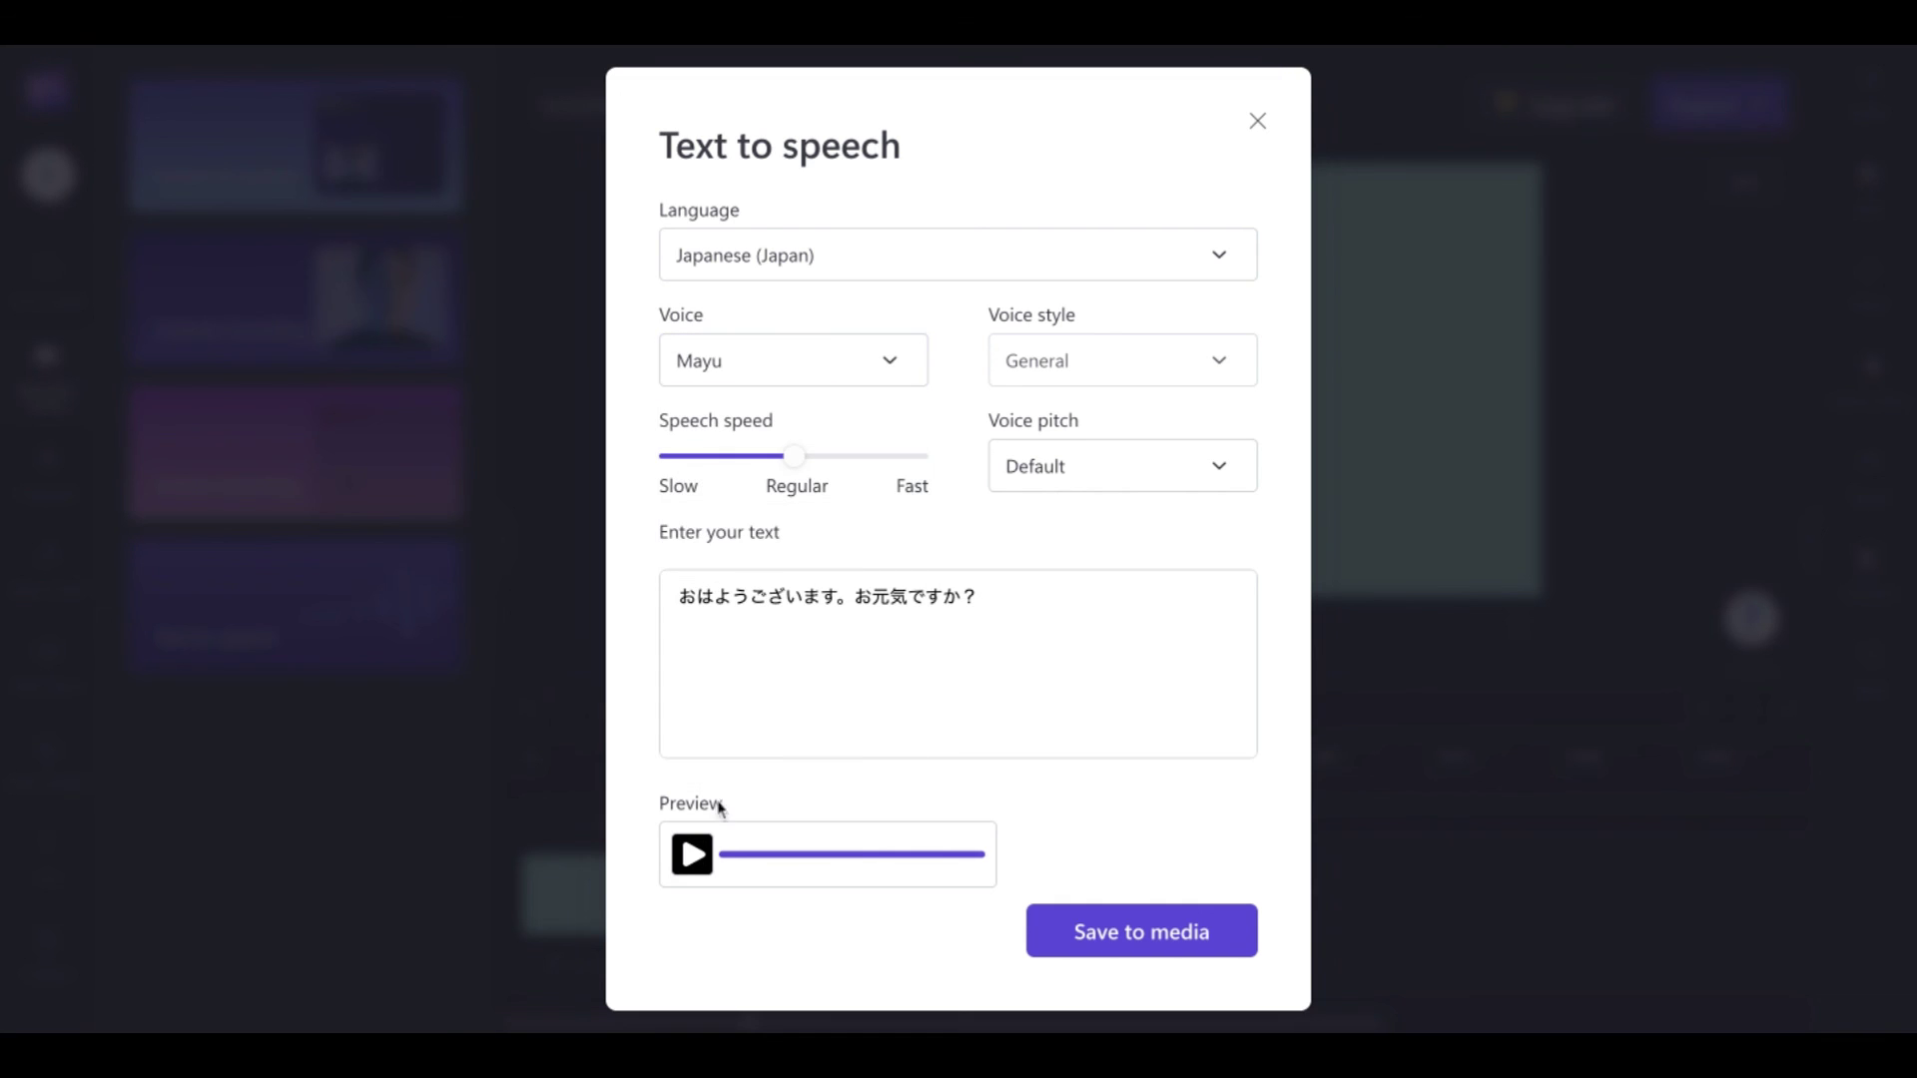
left_click(695, 869)
Preview the Japanese greeting with the Daichi voice and with the Aoi voice
left_click(890, 367)
left_click(794, 583)
left_click(692, 839)
left_click(890, 360)
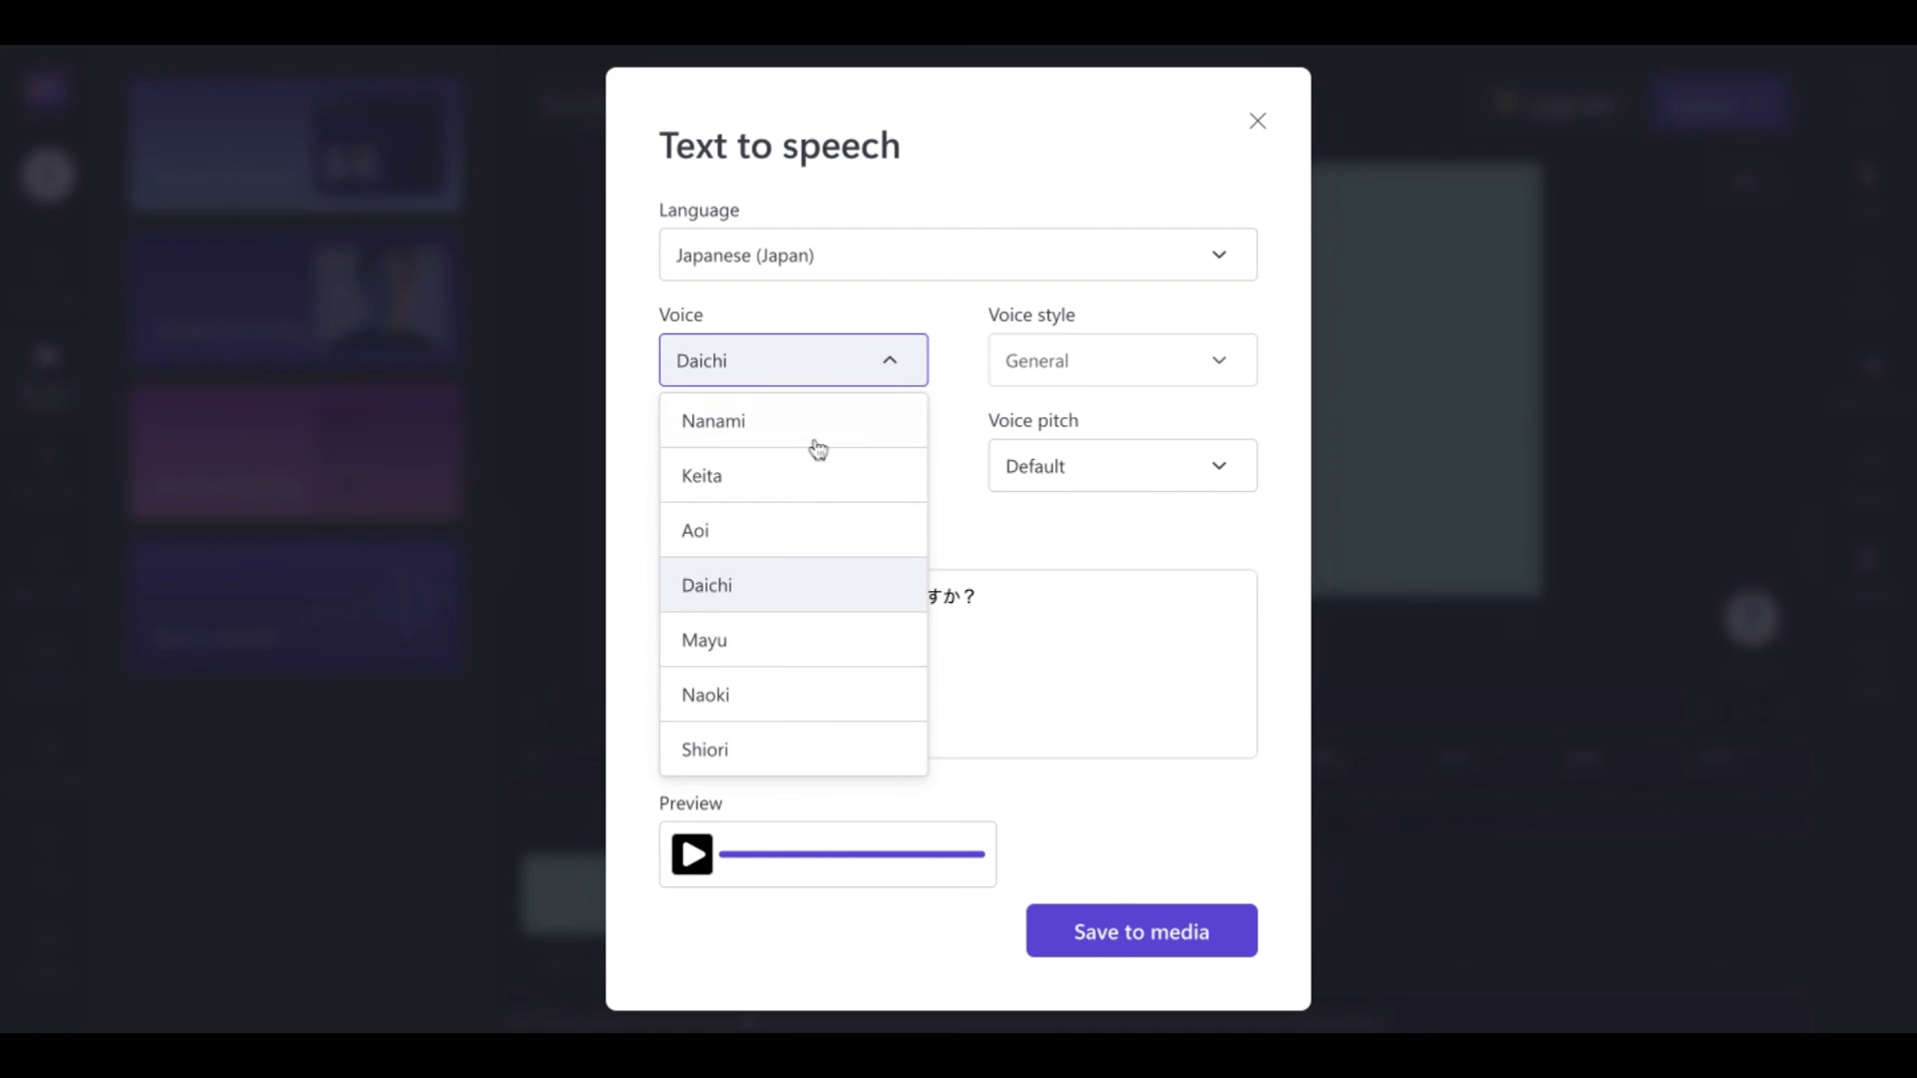
left_click(766, 544)
left_click(704, 844)
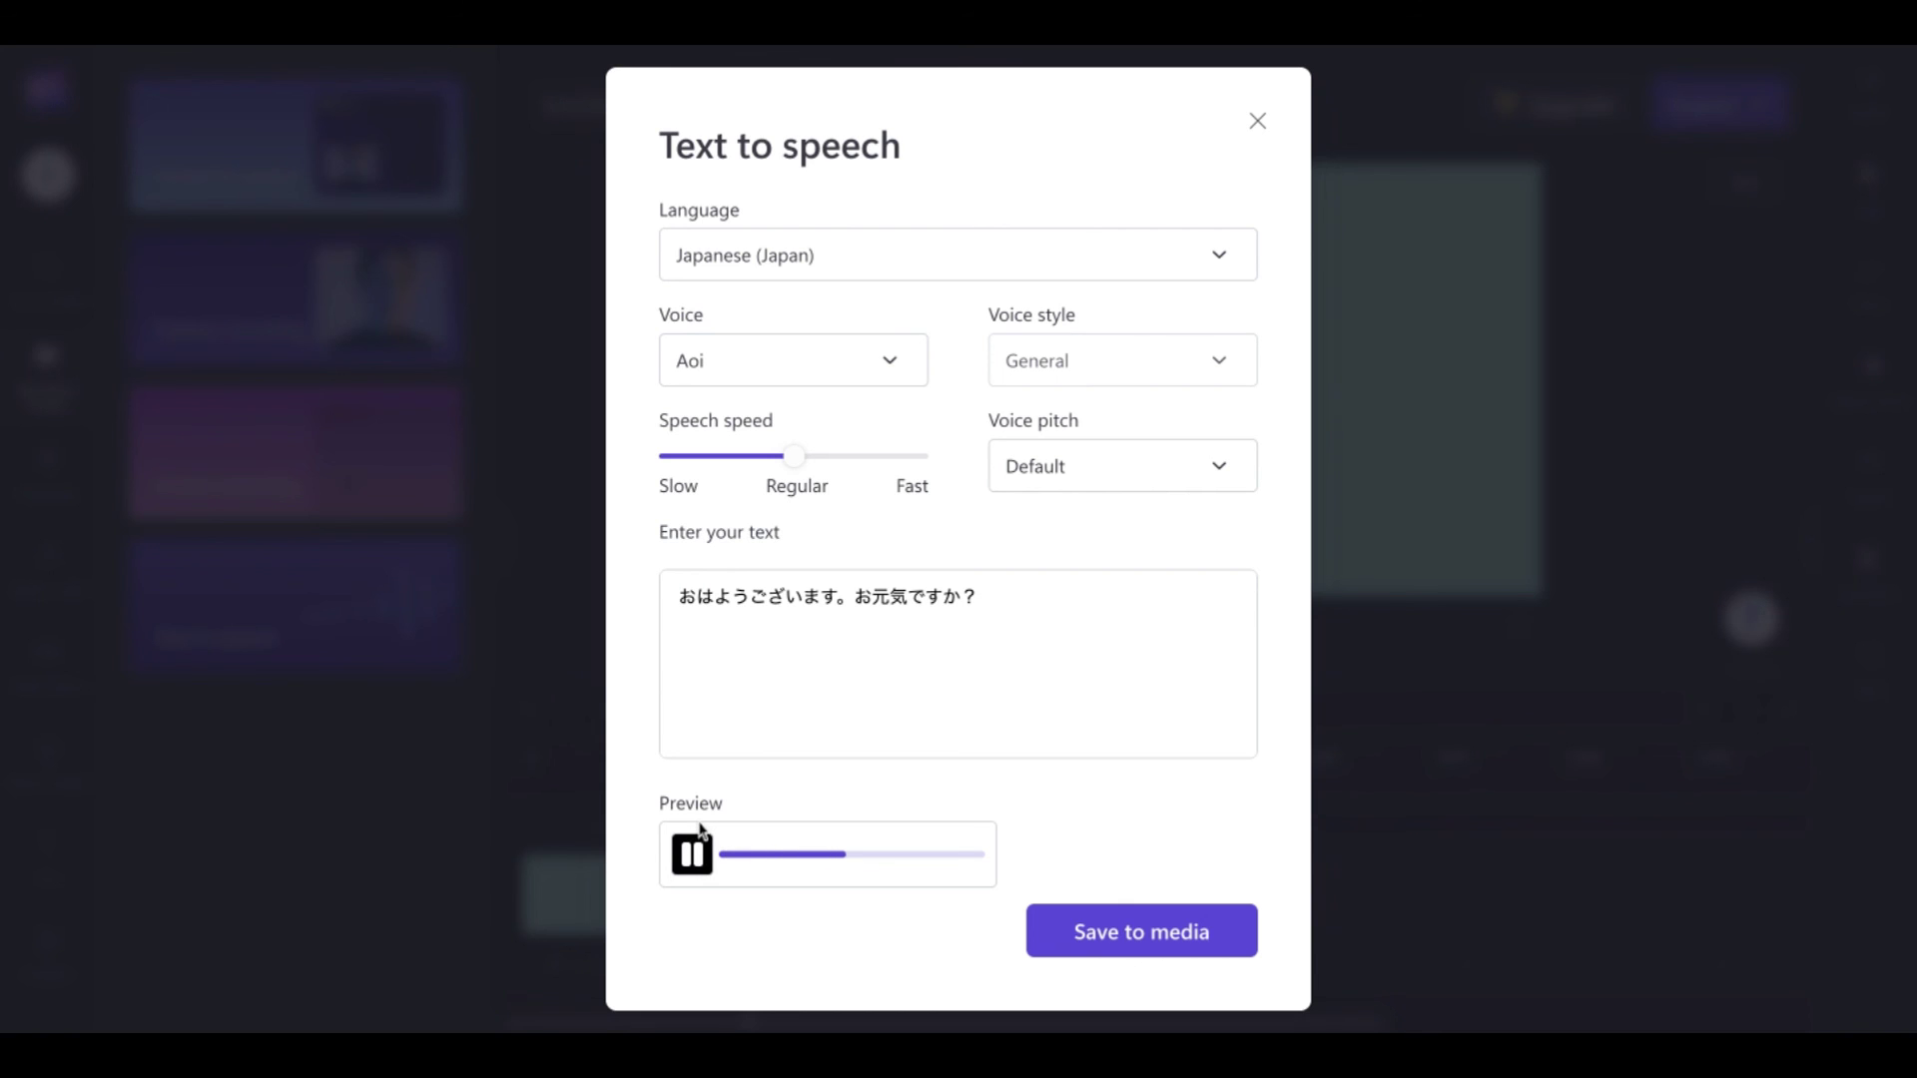
Preview the Japanese greeting with the Keita voice, and select and preview the Nanami voice
left_click(886, 360)
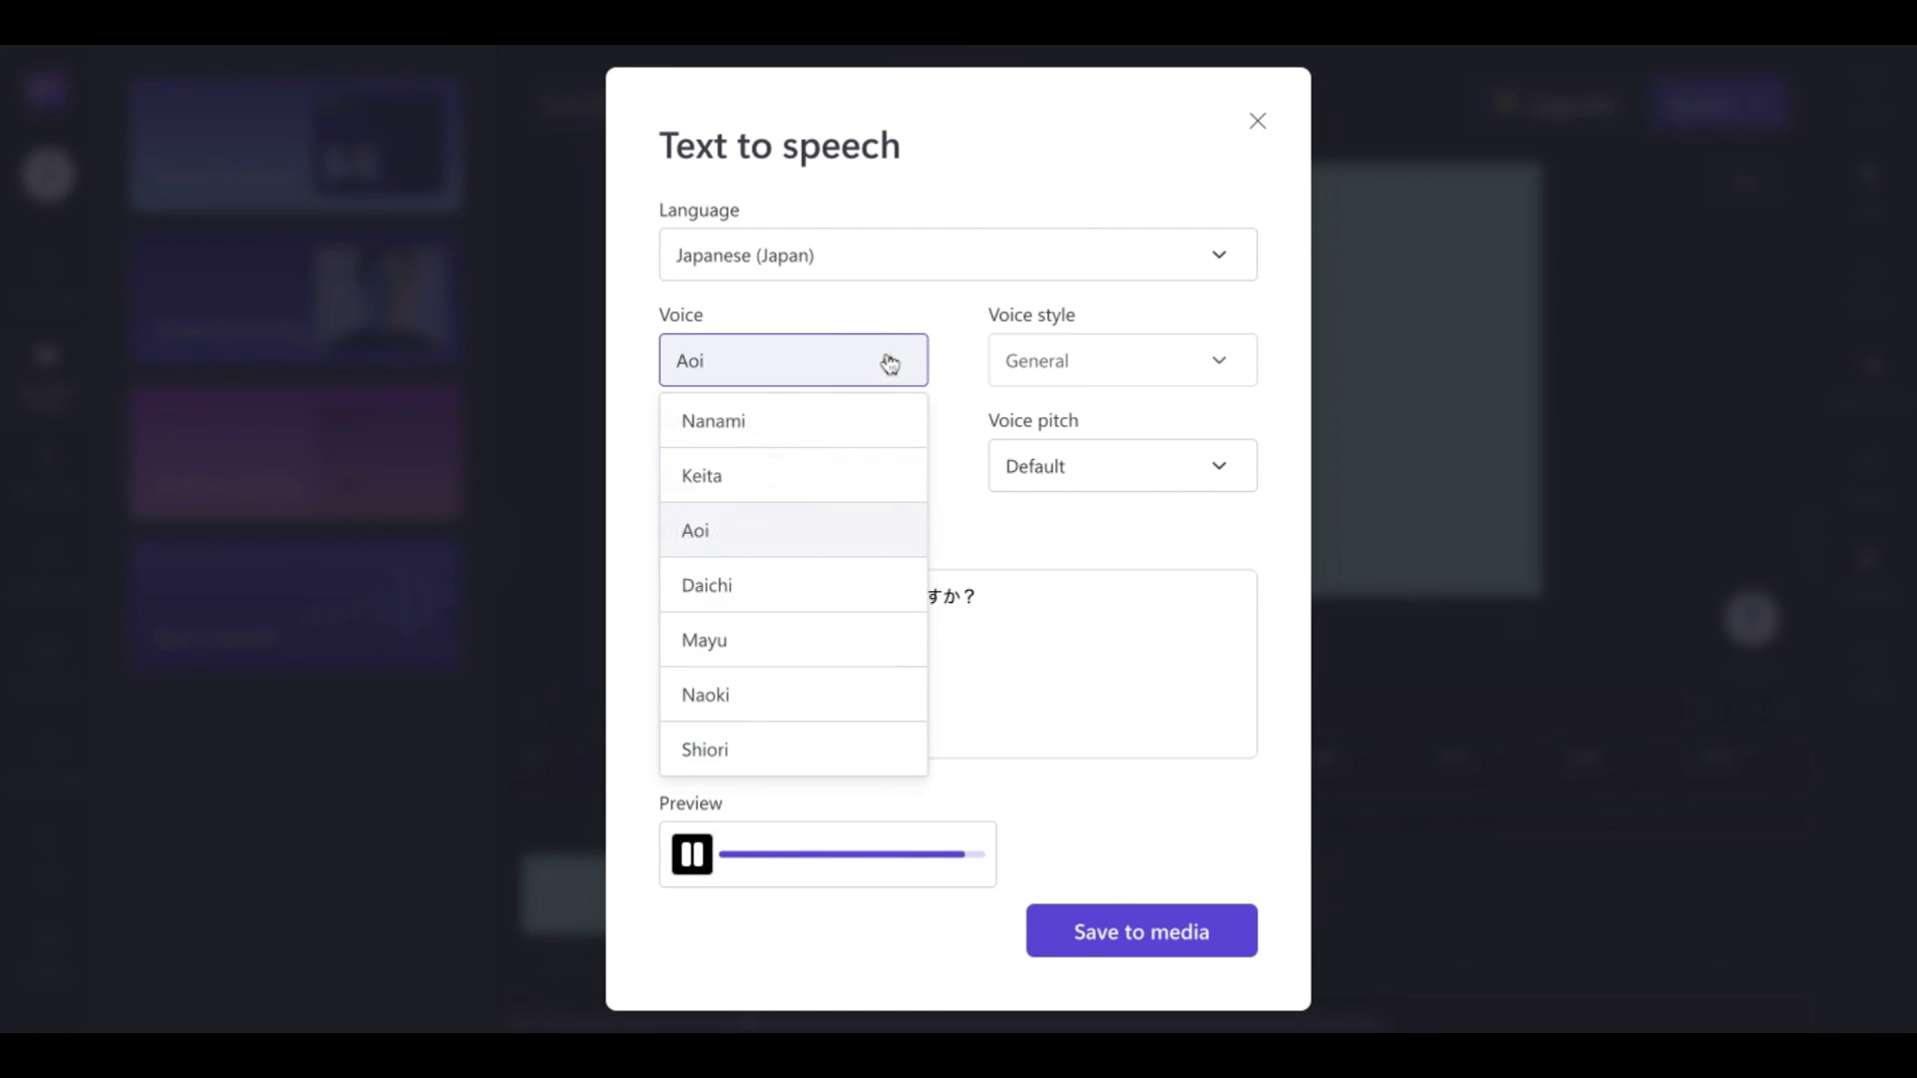
left_click(799, 481)
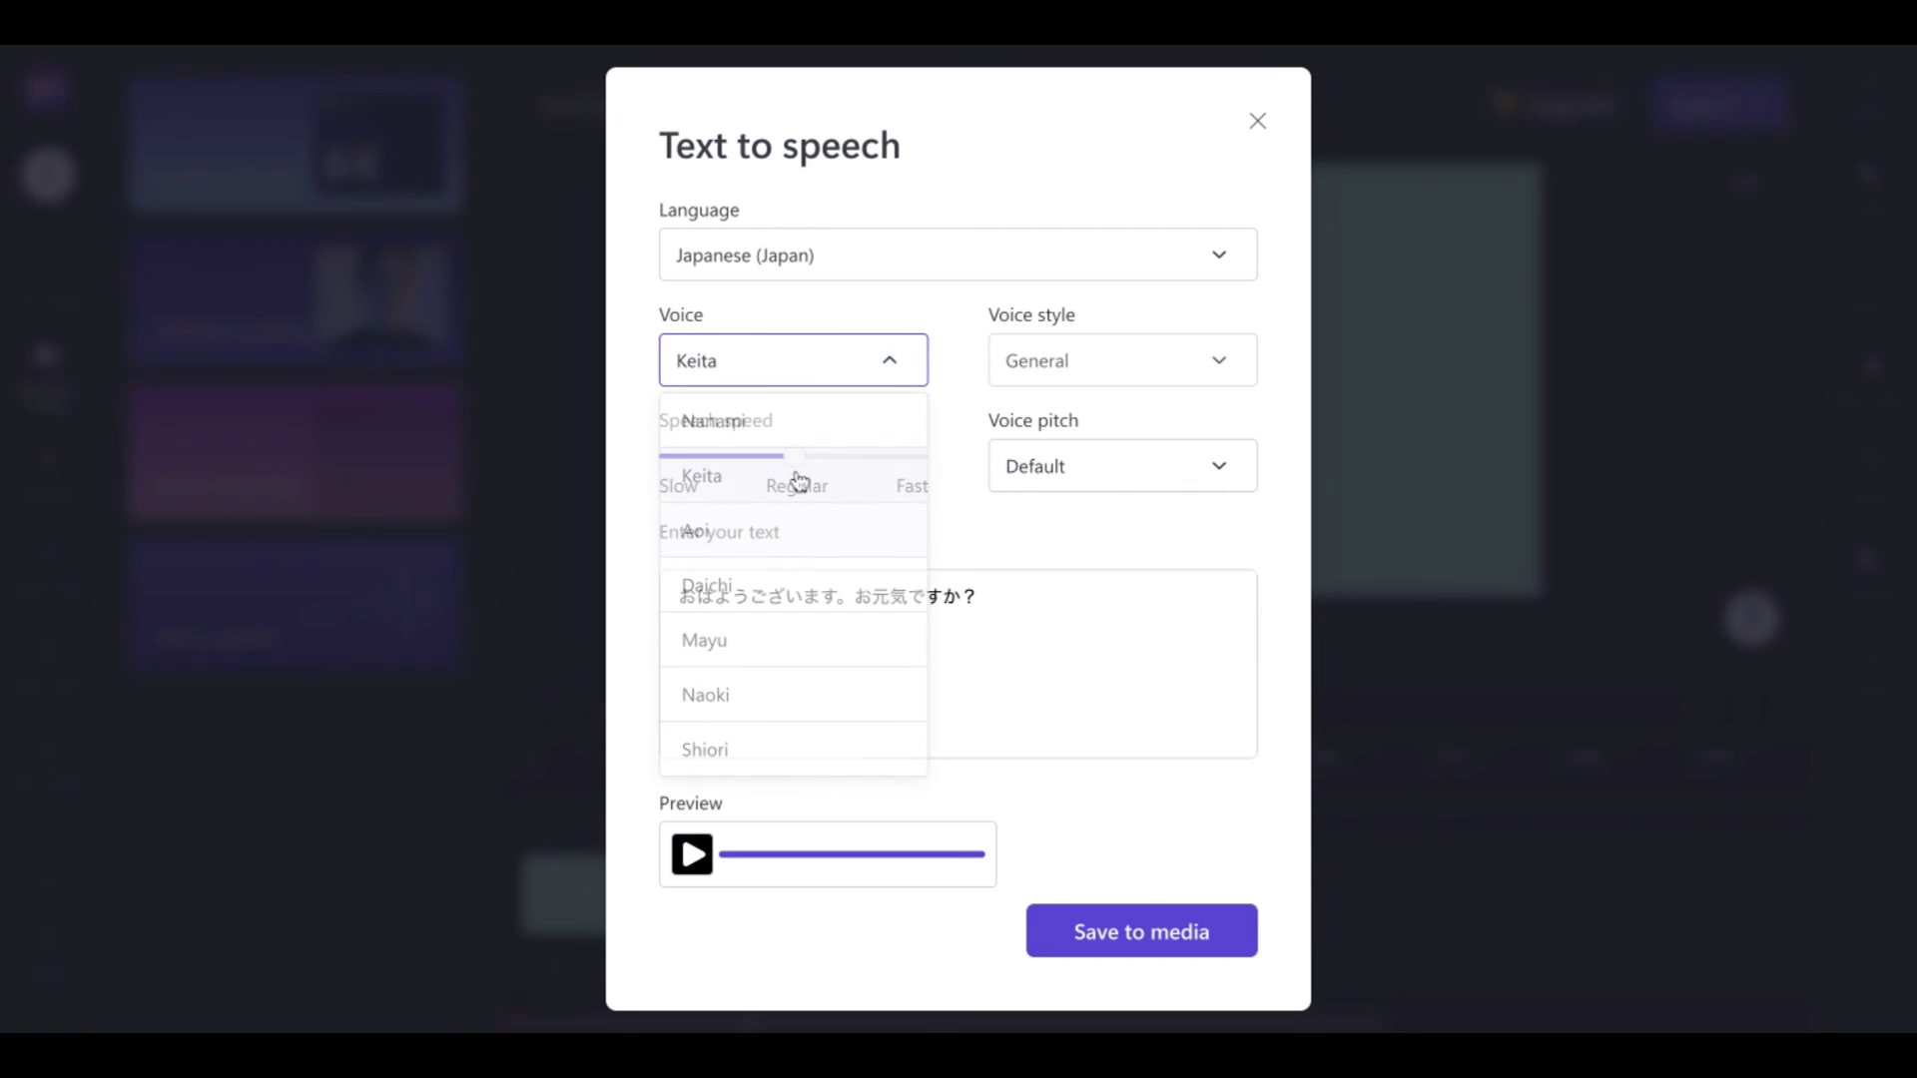
left_click(698, 854)
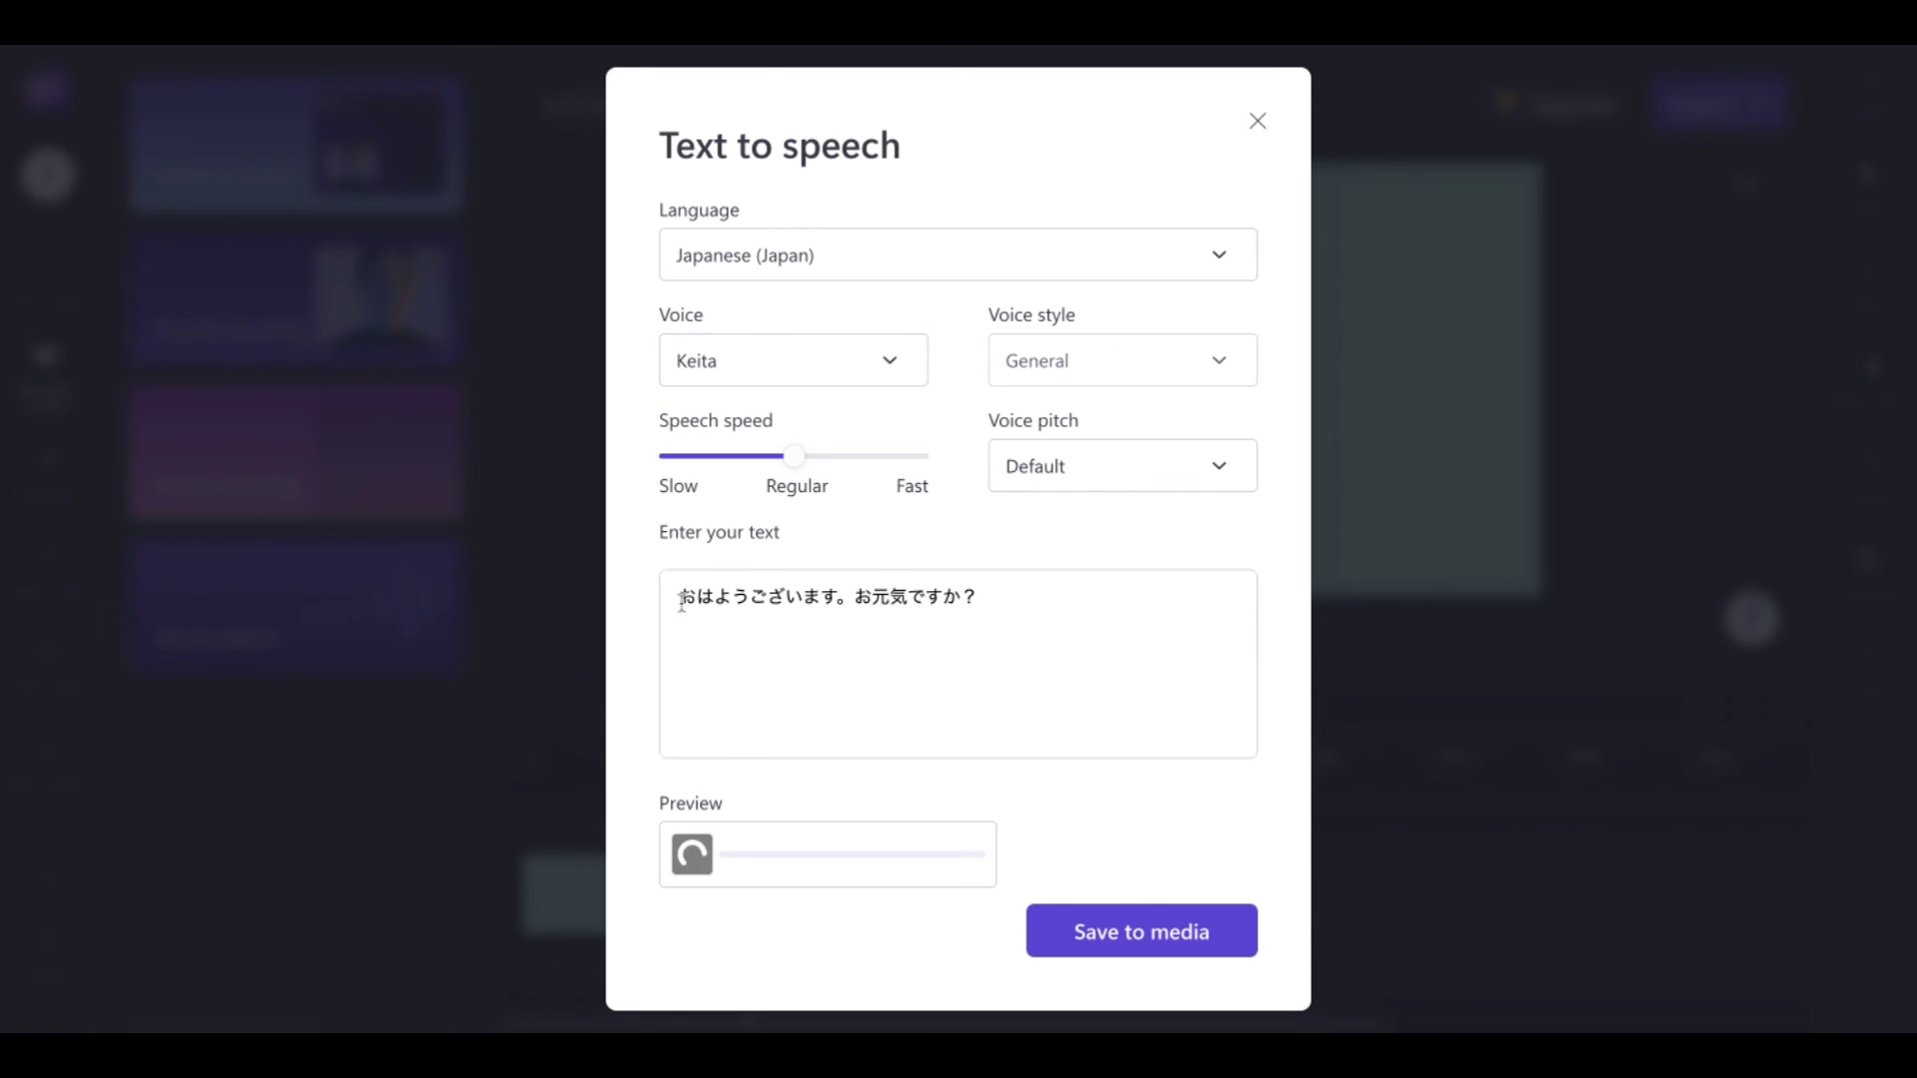
left_click(905, 367)
left_click(813, 420)
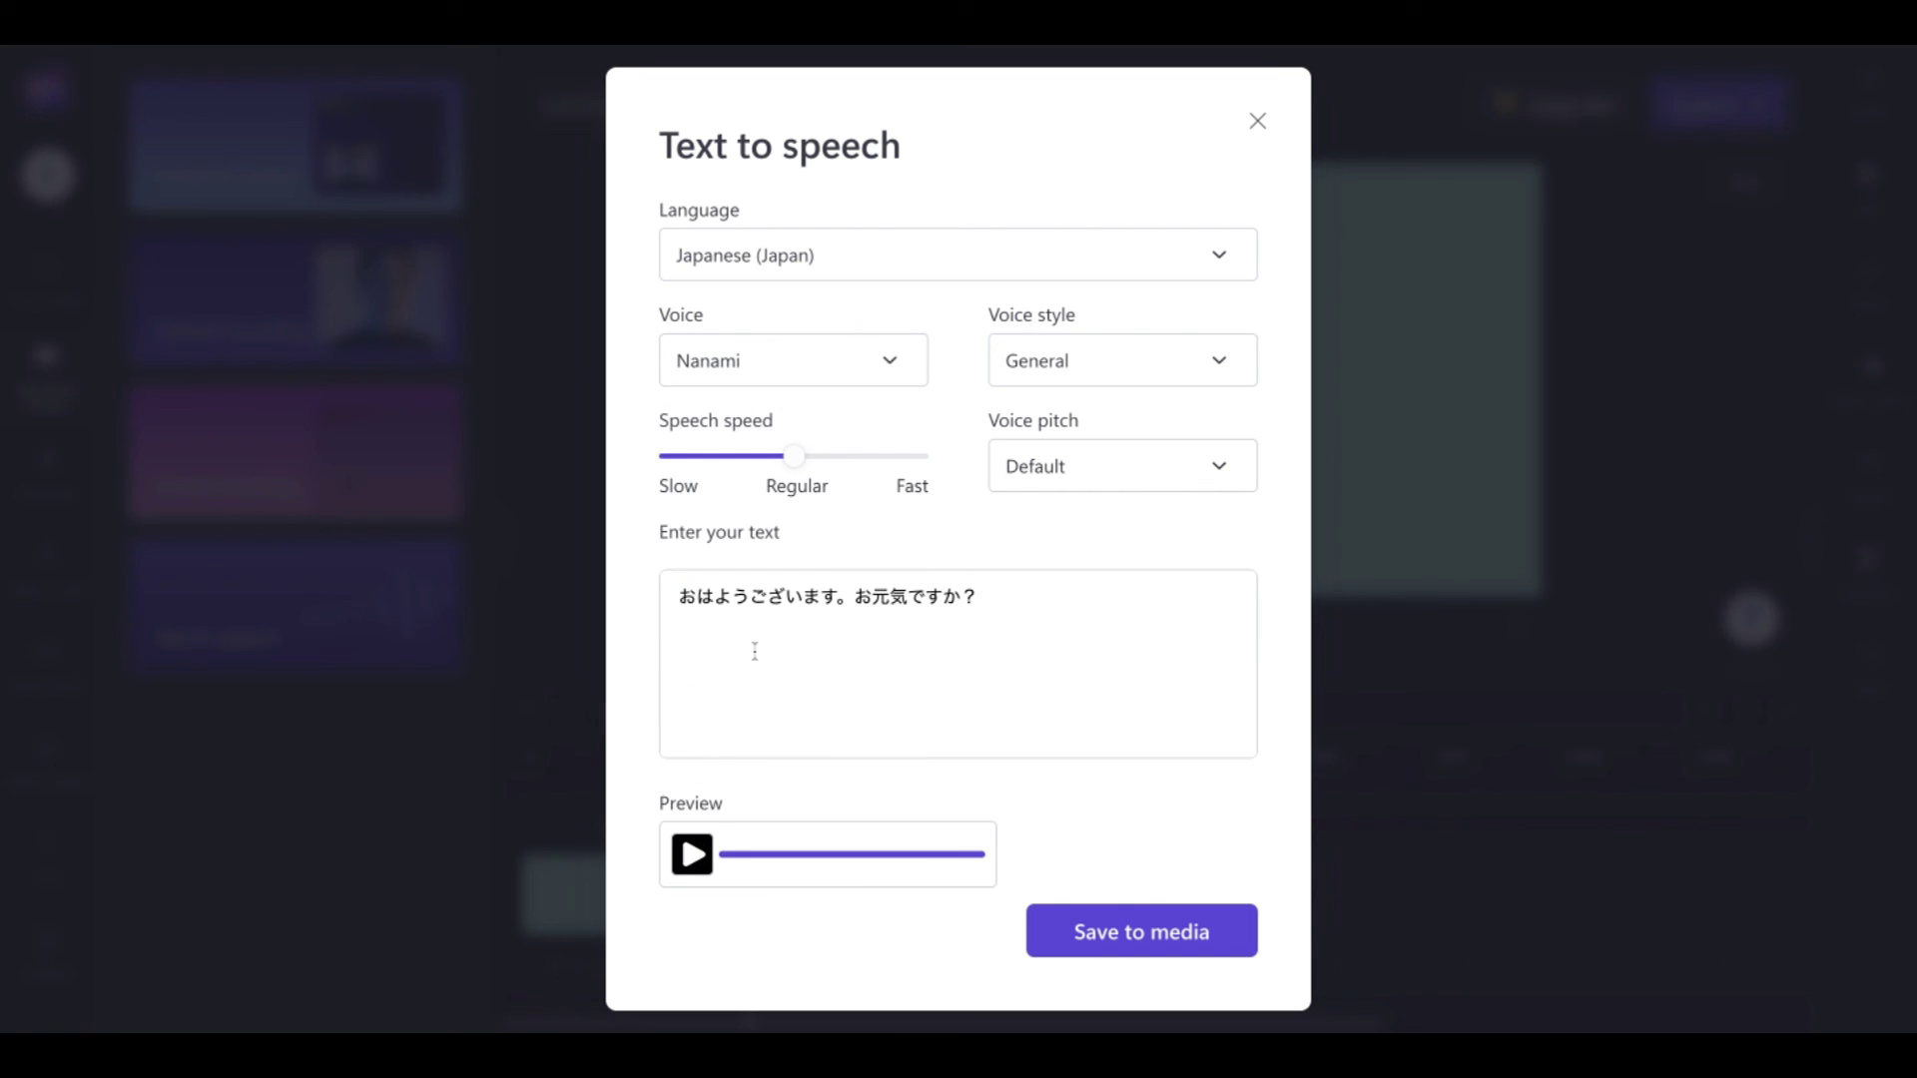
left_click(696, 856)
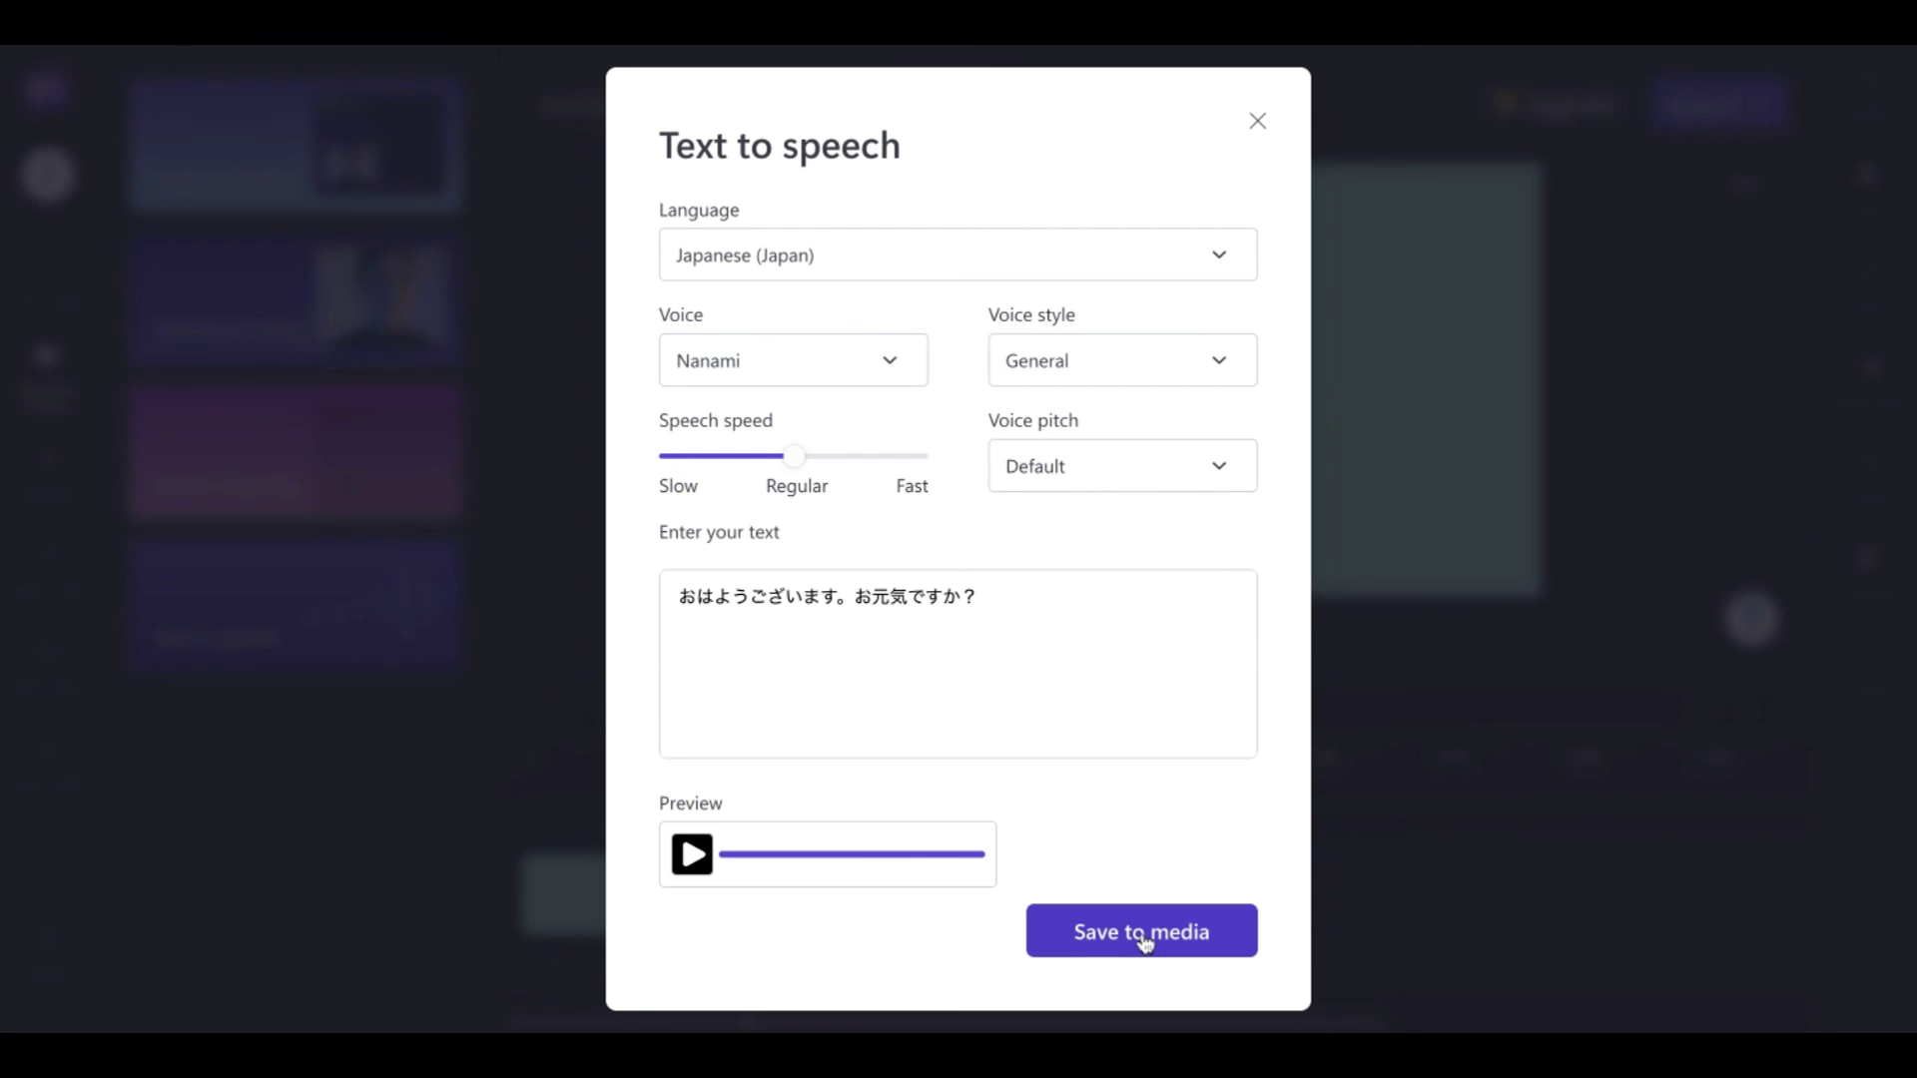
Check the available voice styles, keep General, and save the Japanese voiceover to the project's media
left_click(1203, 364)
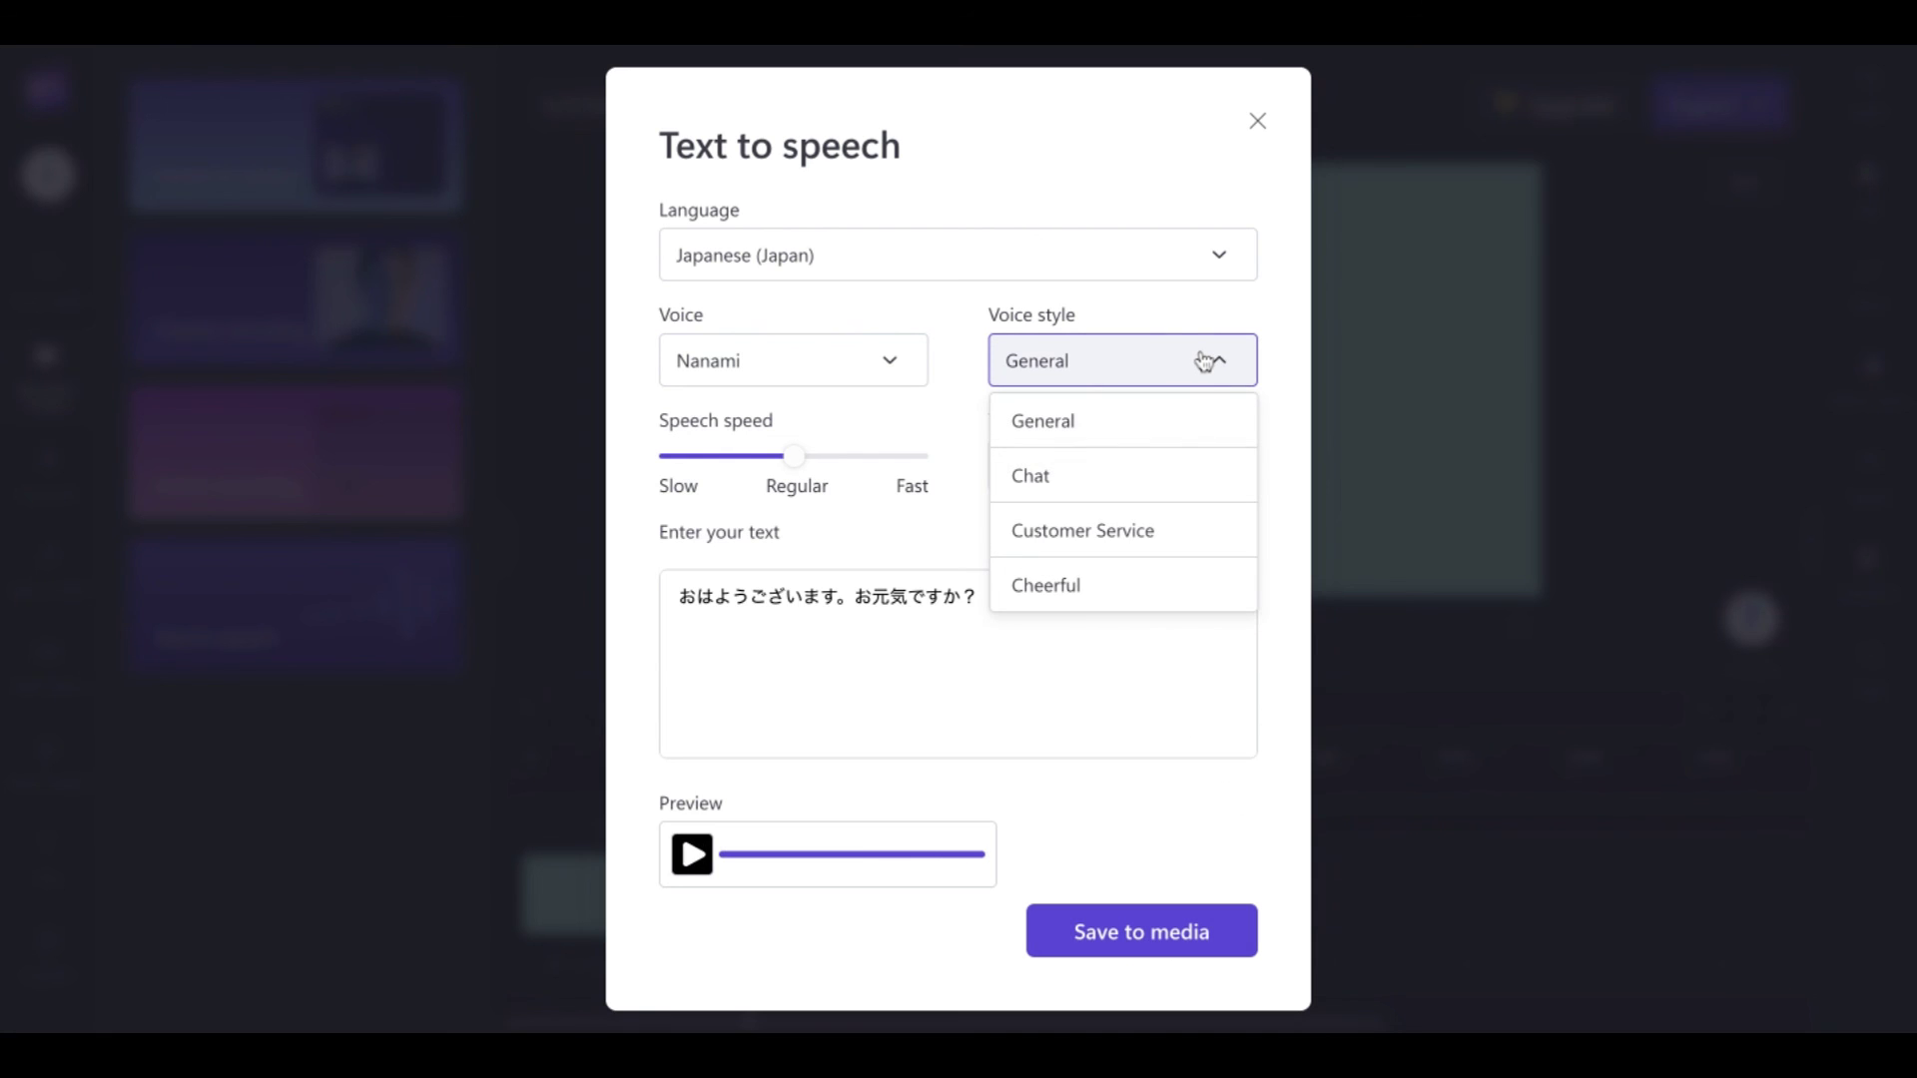
left_click(1211, 359)
left_click(1160, 933)
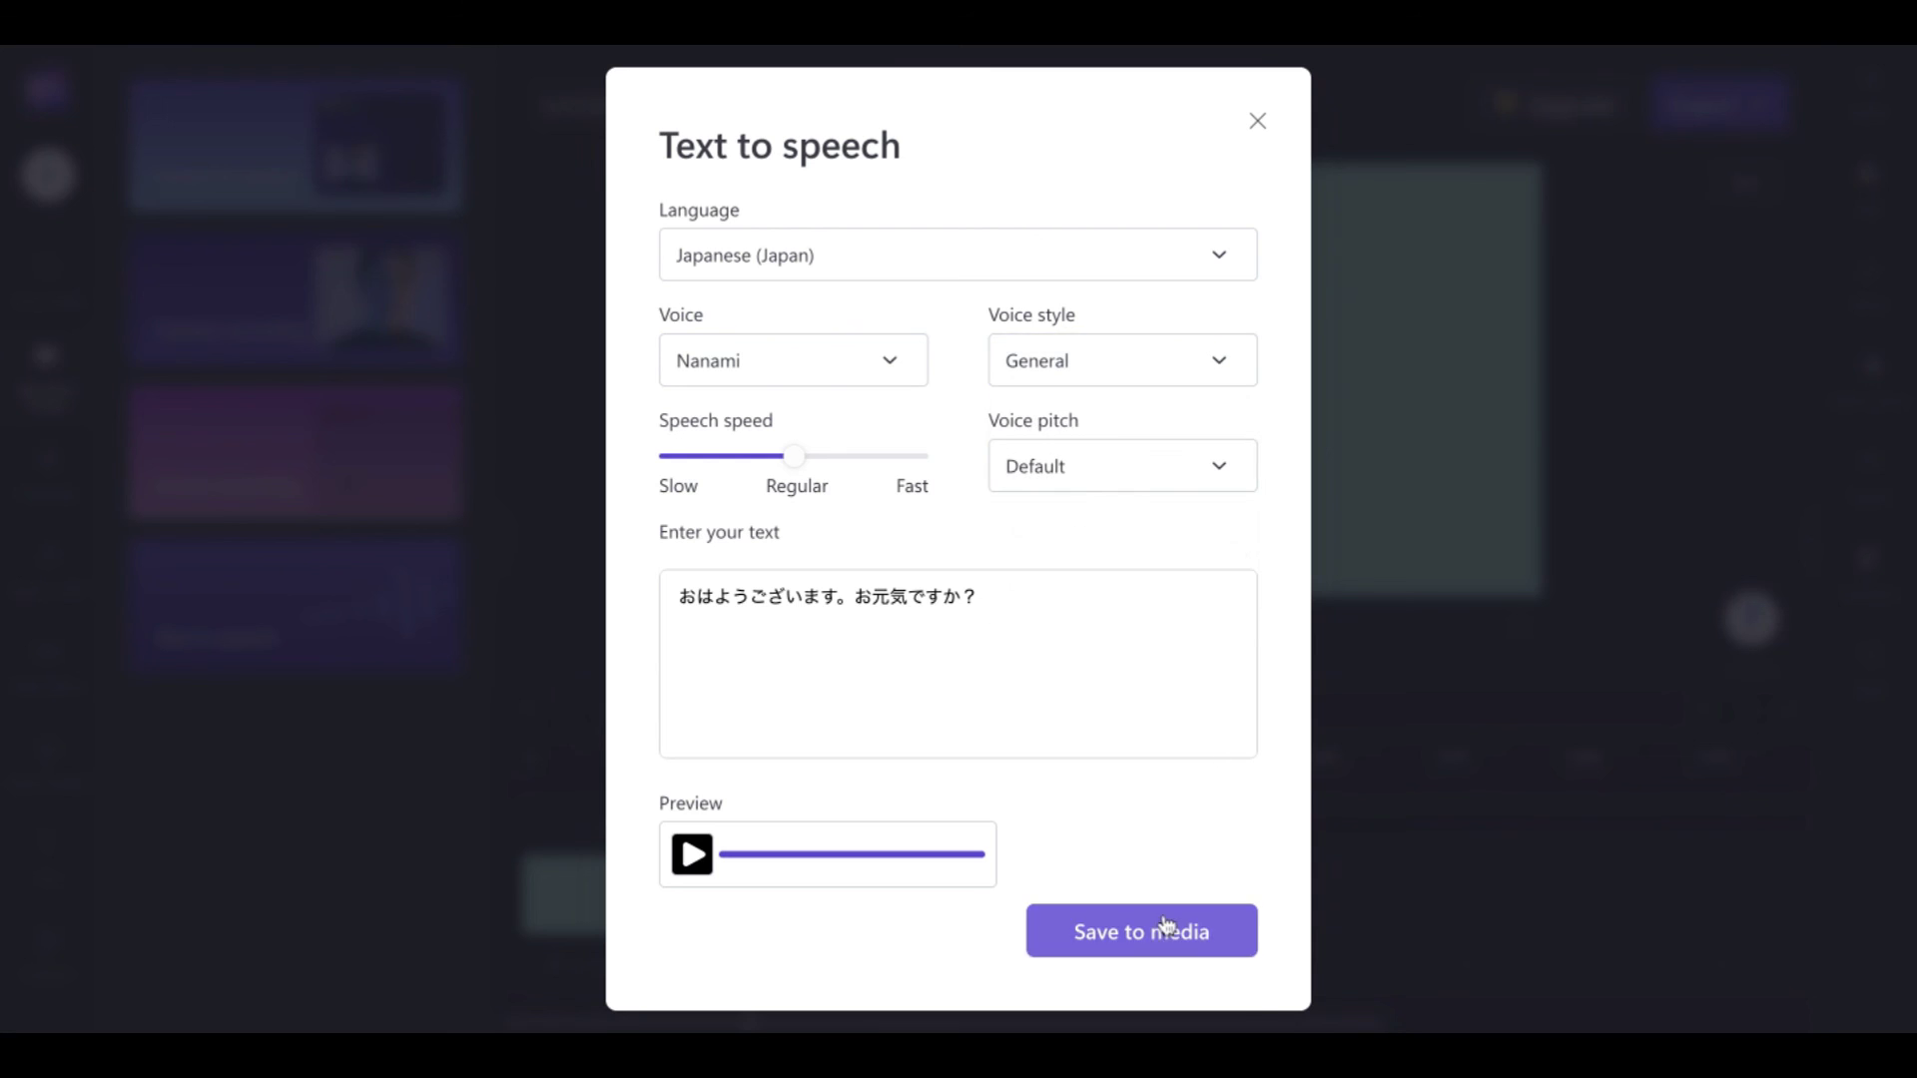
left_click(56, 365)
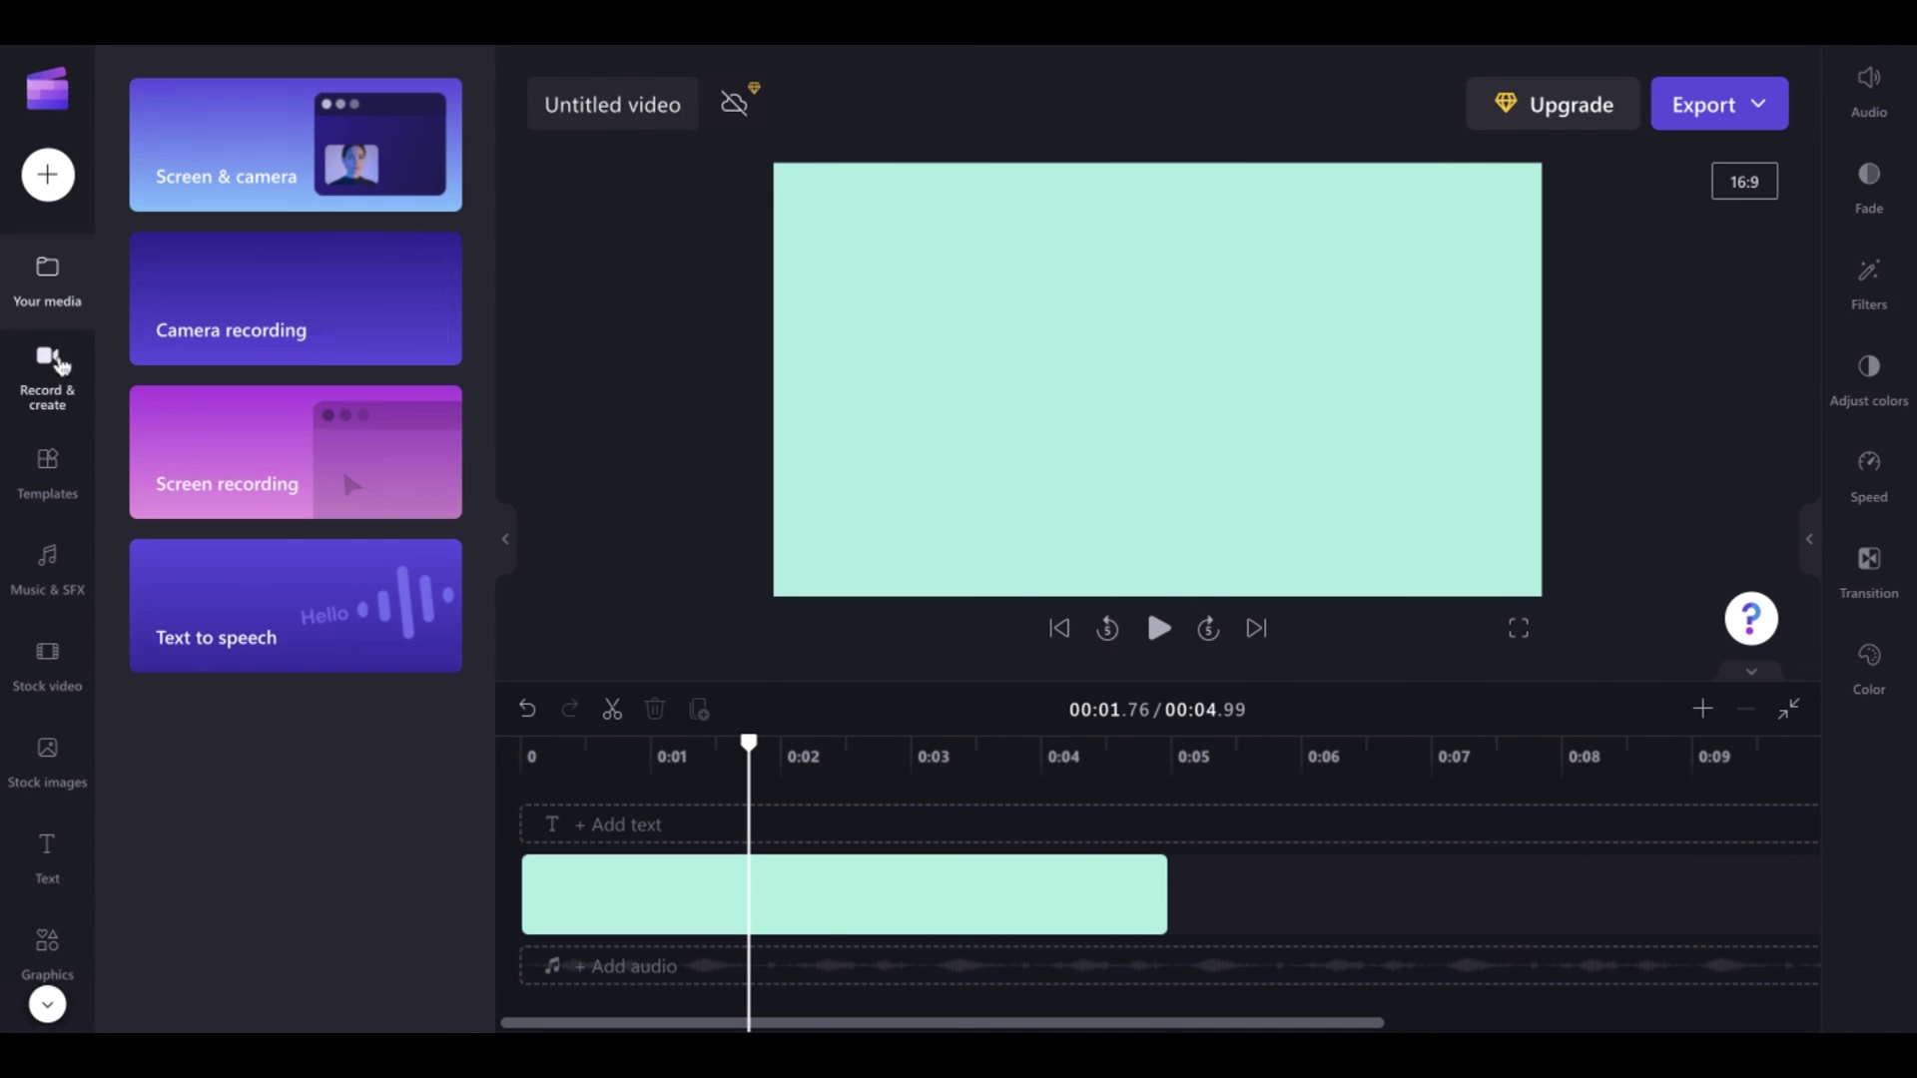